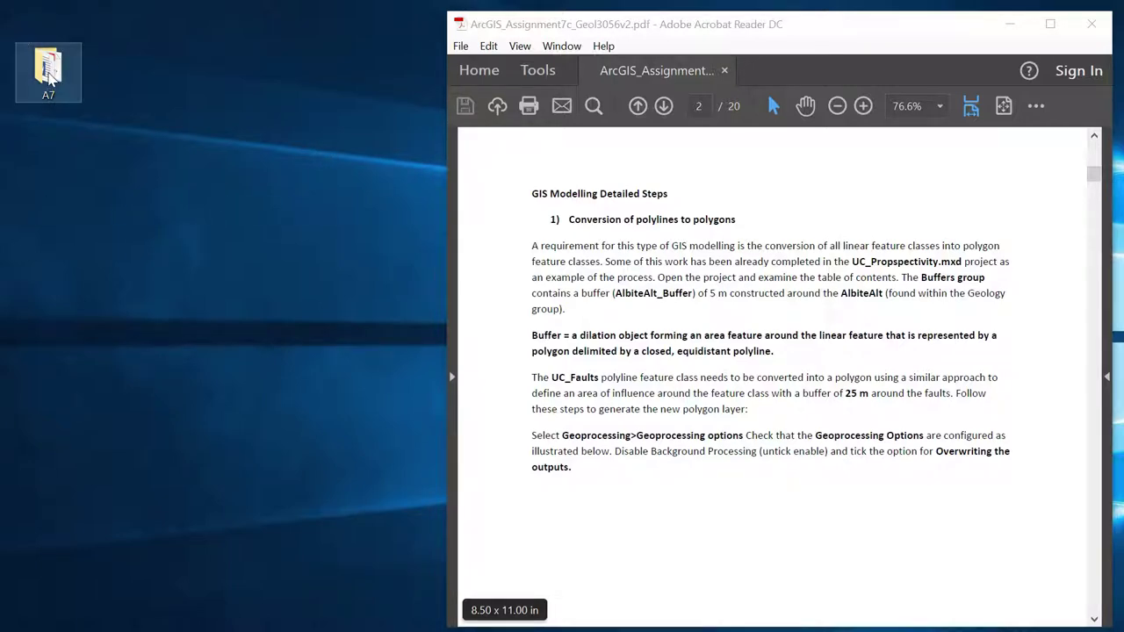
Browse the A7 folder to DATA7, look inside ProspectivityPrj_Training, and open the UC_CTable_A7c workbook from DATA7
double_click(49, 70)
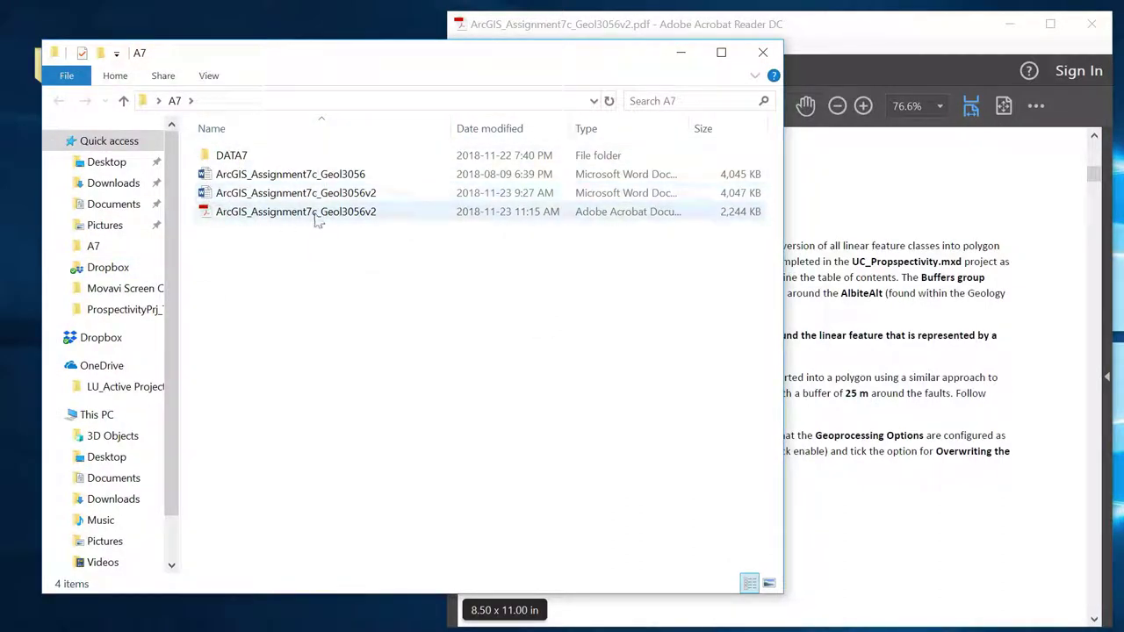
click(220, 161)
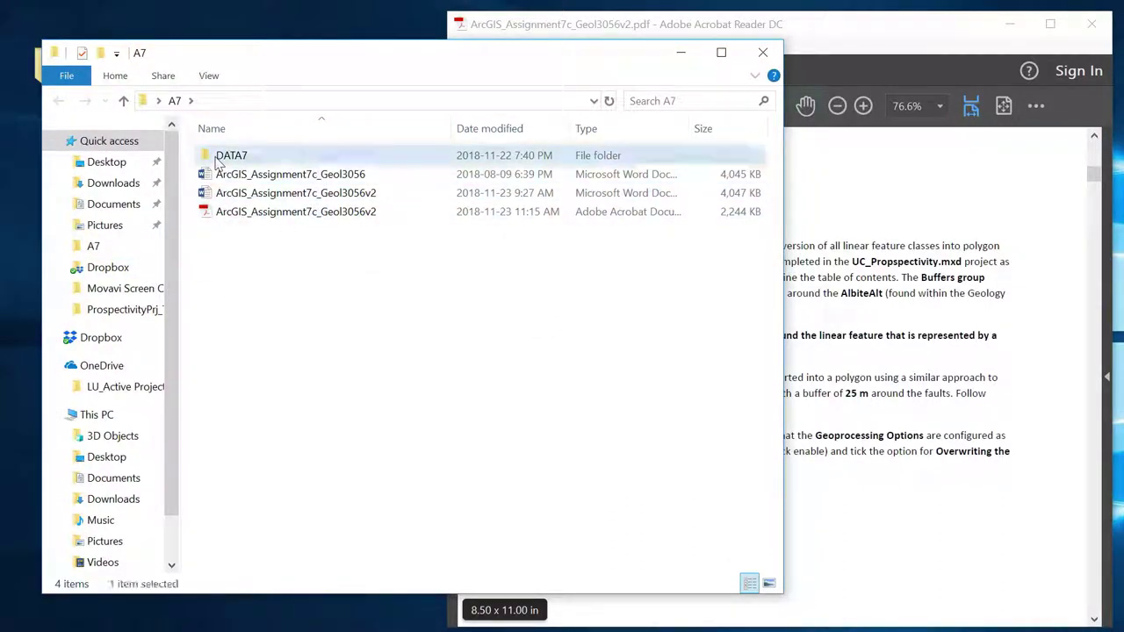
double_click(220, 161)
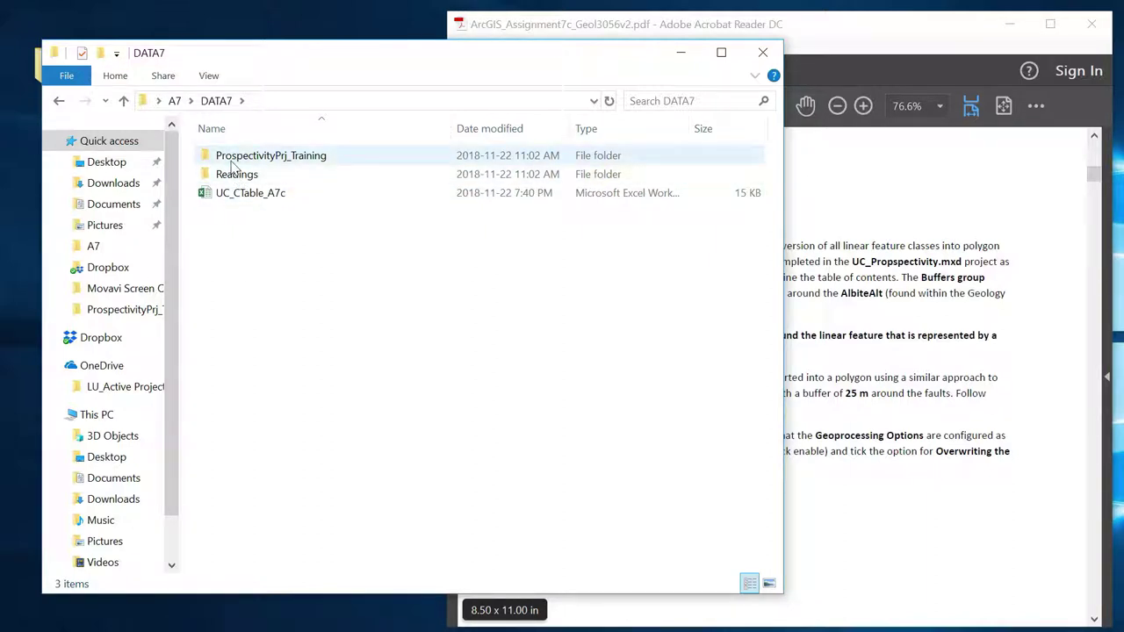
double_click(233, 160)
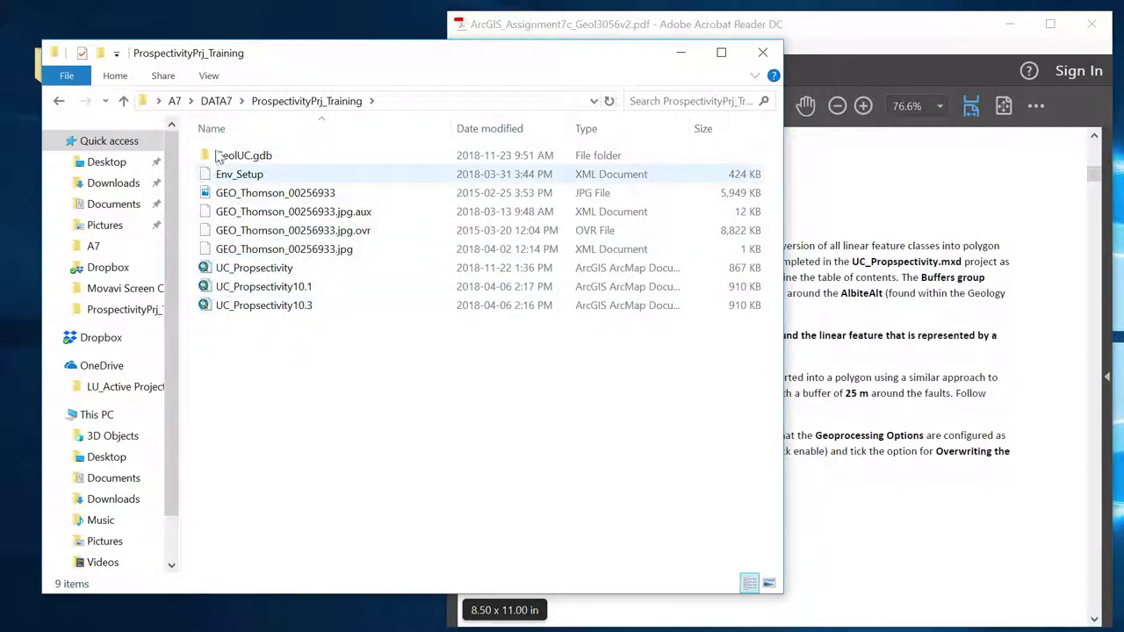
click(217, 101)
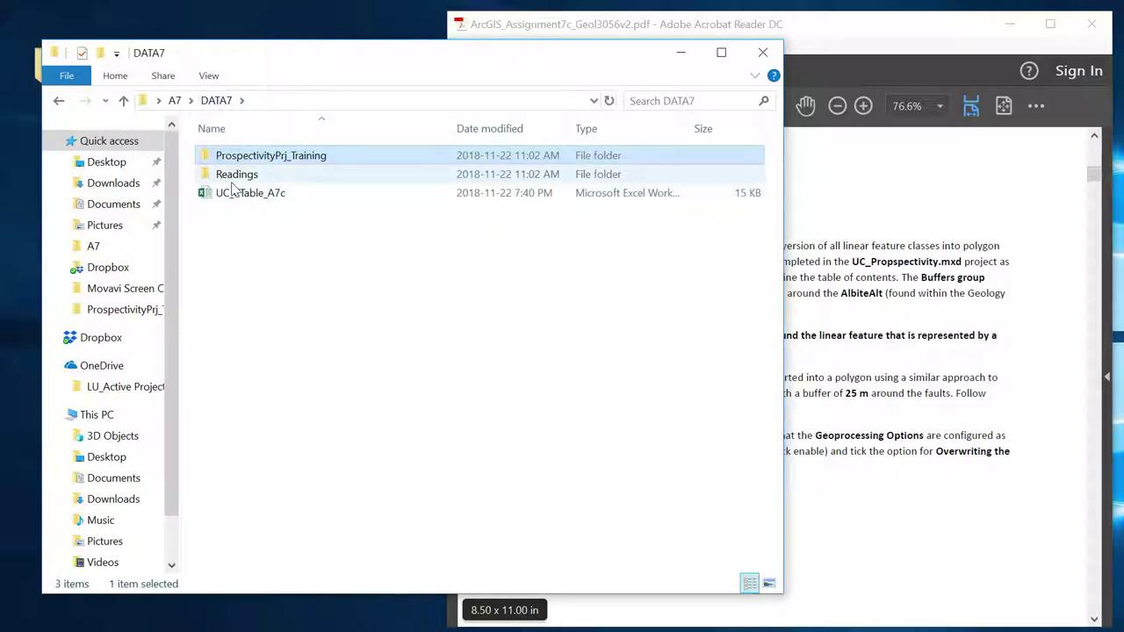
click(237, 194)
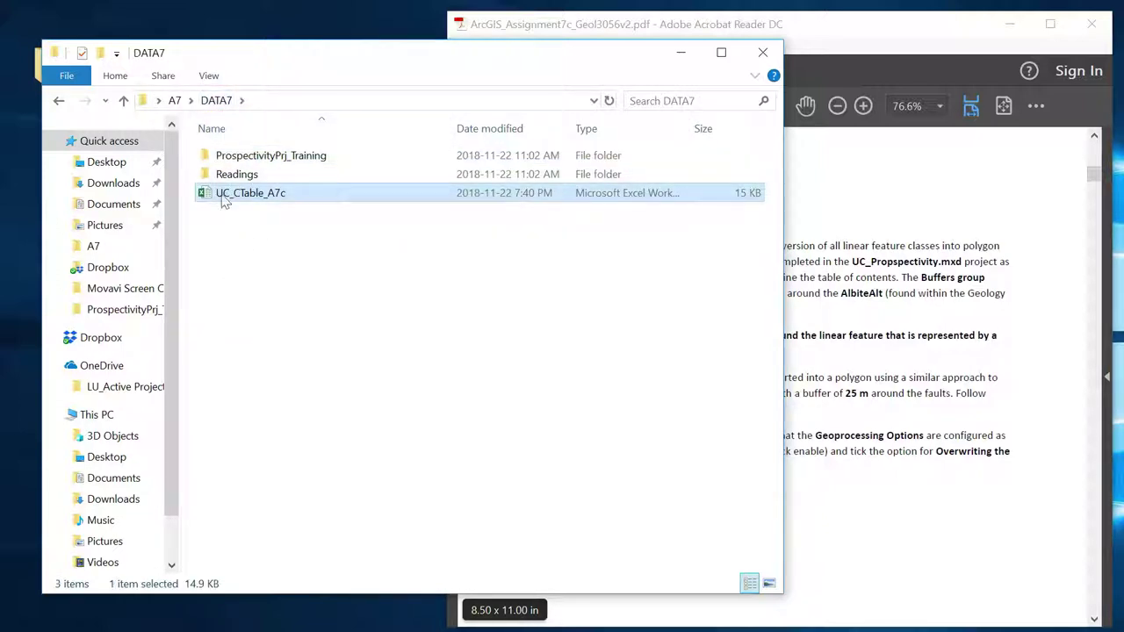
double_click(224, 198)
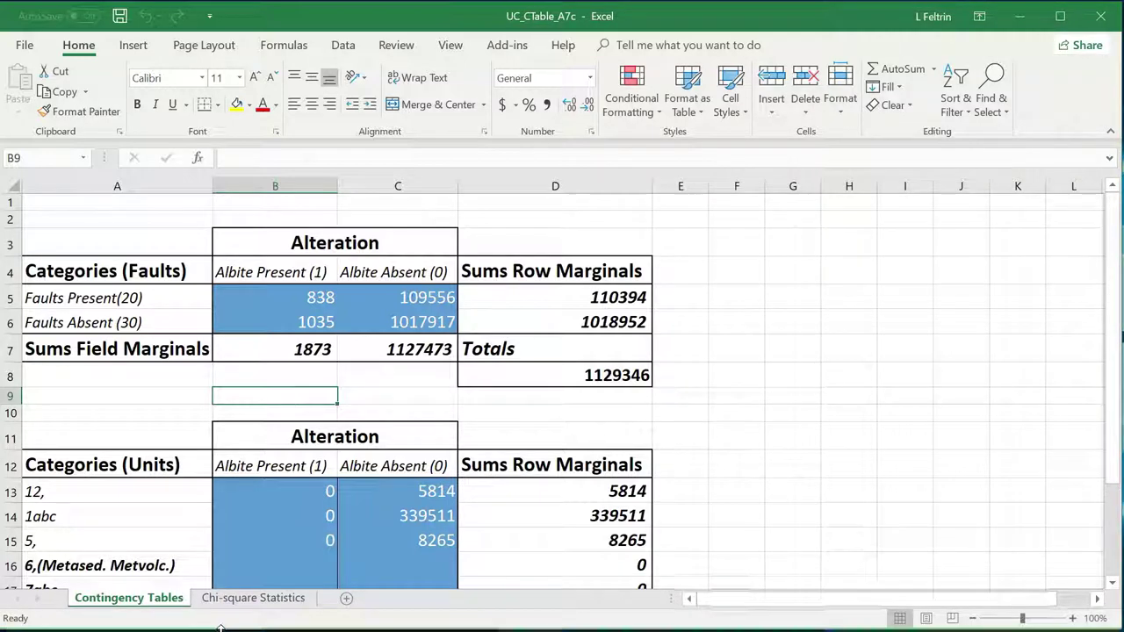
Collapse the ribbon and reduce the Contingency Tables sheet's zoom to 78% to review both contingency tables
scroll(154, 368, down, 1)
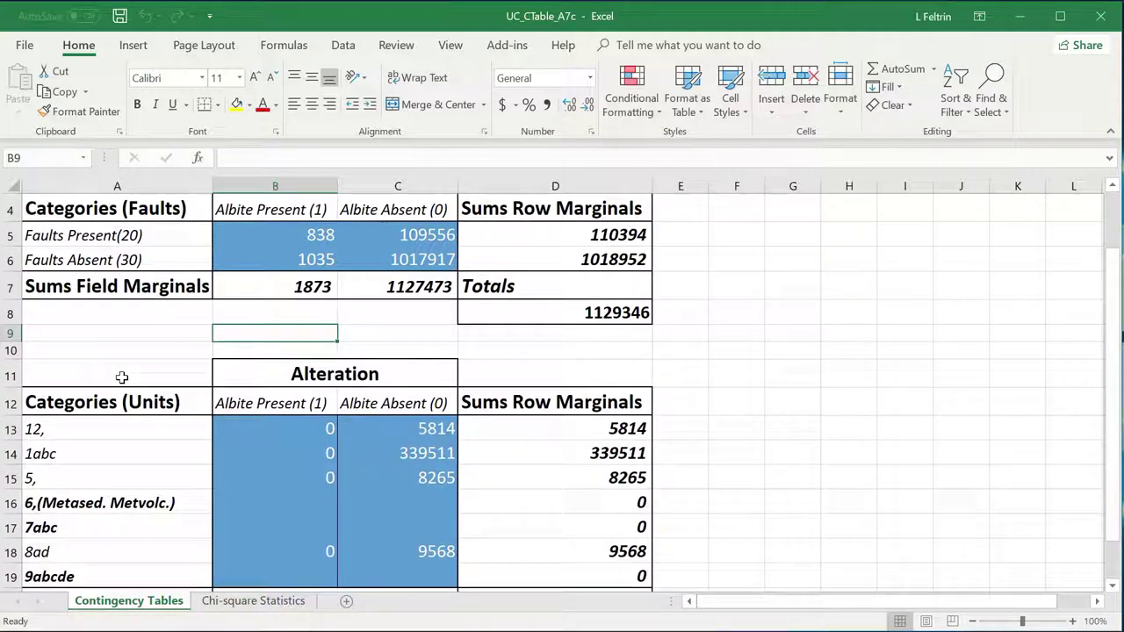
click(1110, 131)
scroll(213, 361, up, 1)
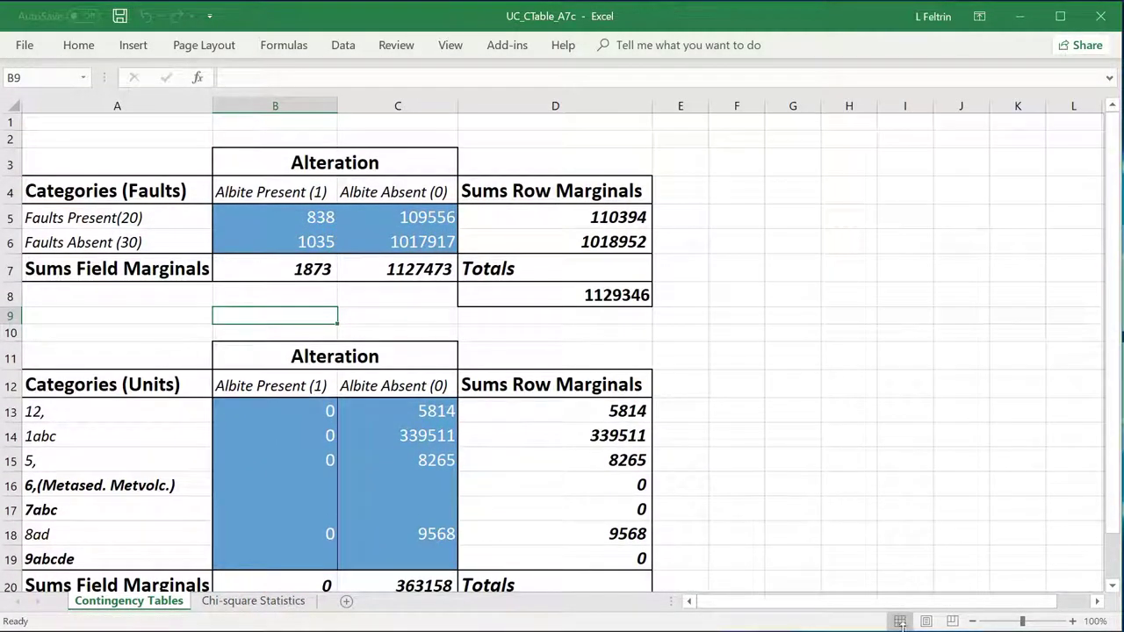
drag(1022, 622, 1014, 622)
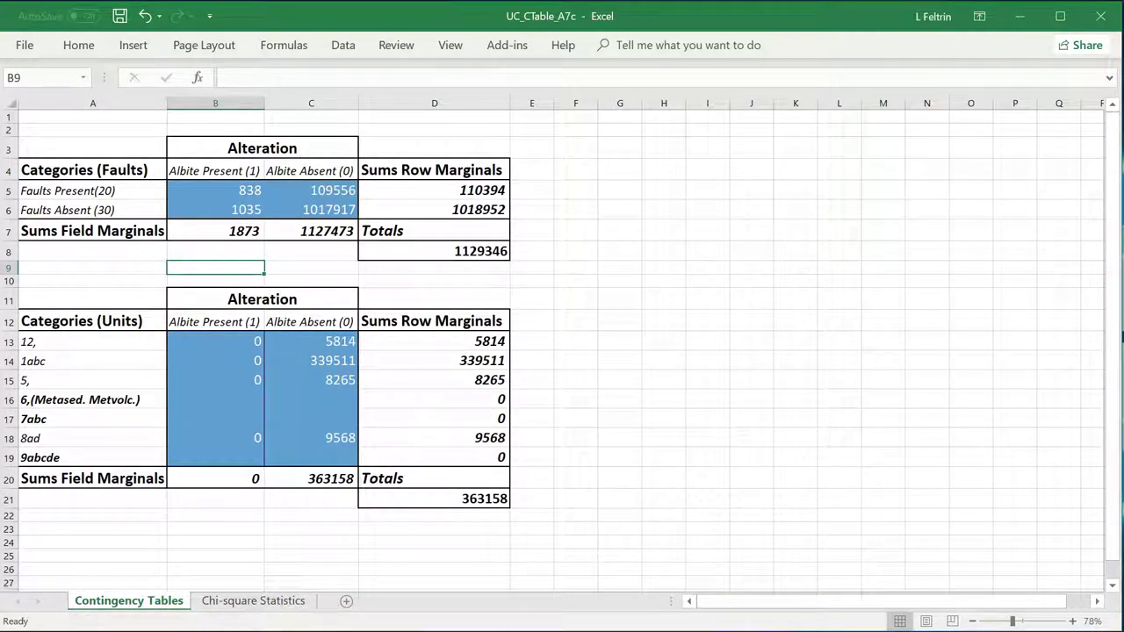
Examine the Chi-square Statistics sheet, including its faults, litho units and unique conditions tables, and compare it with the Contingency Tables sheet
click(253, 601)
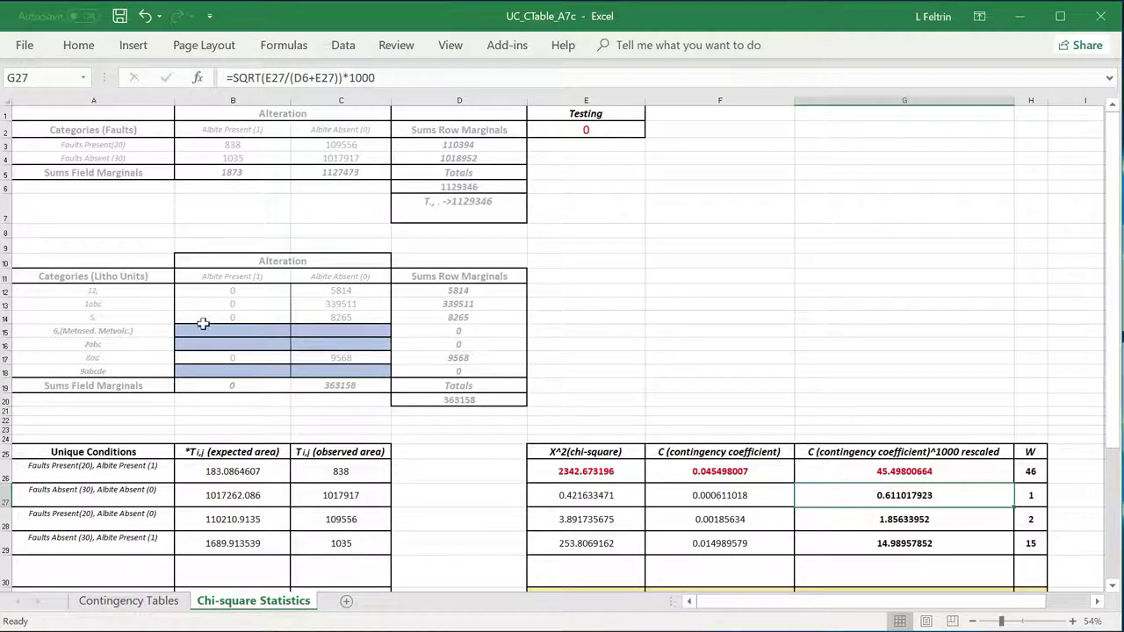
scroll(454, 403, down, 5)
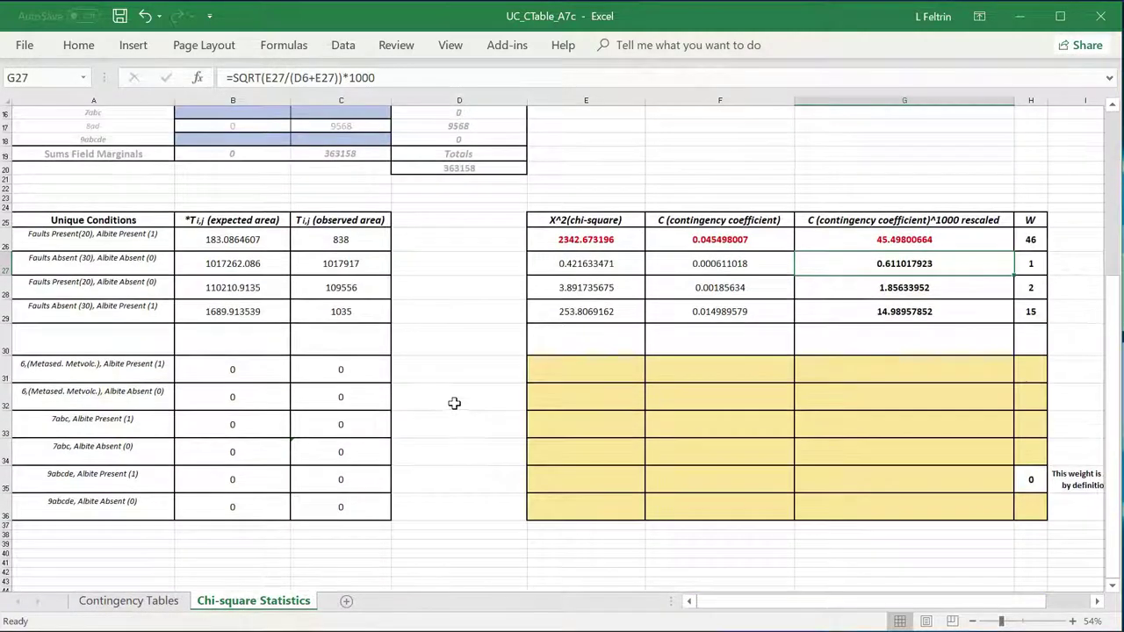
scroll(434, 407, up, 1)
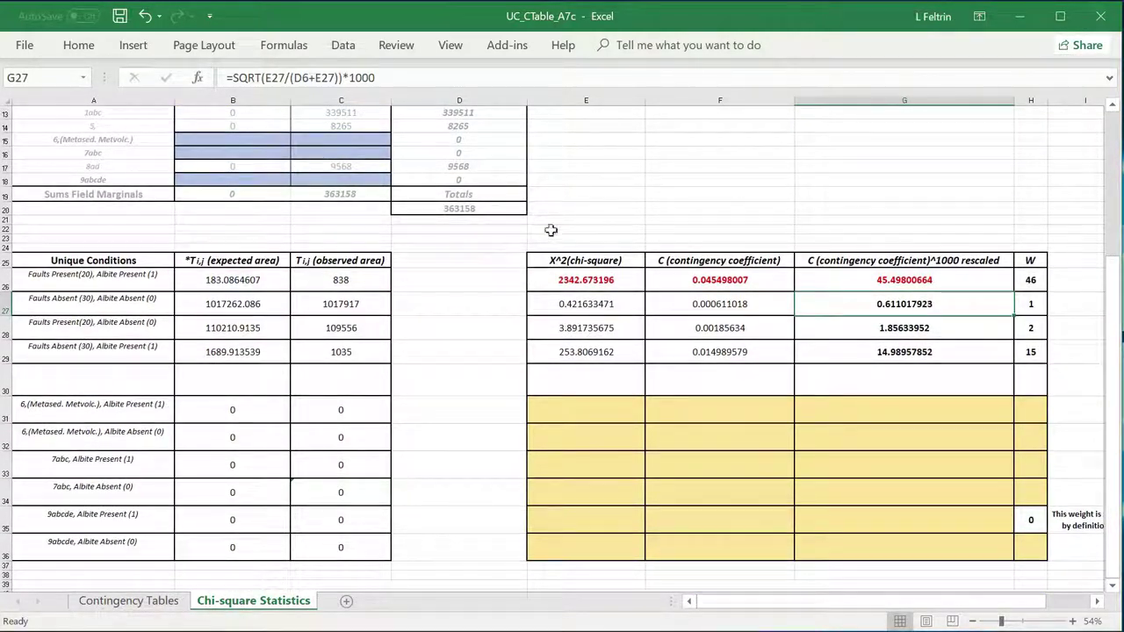
scroll(426, 443, up, 1)
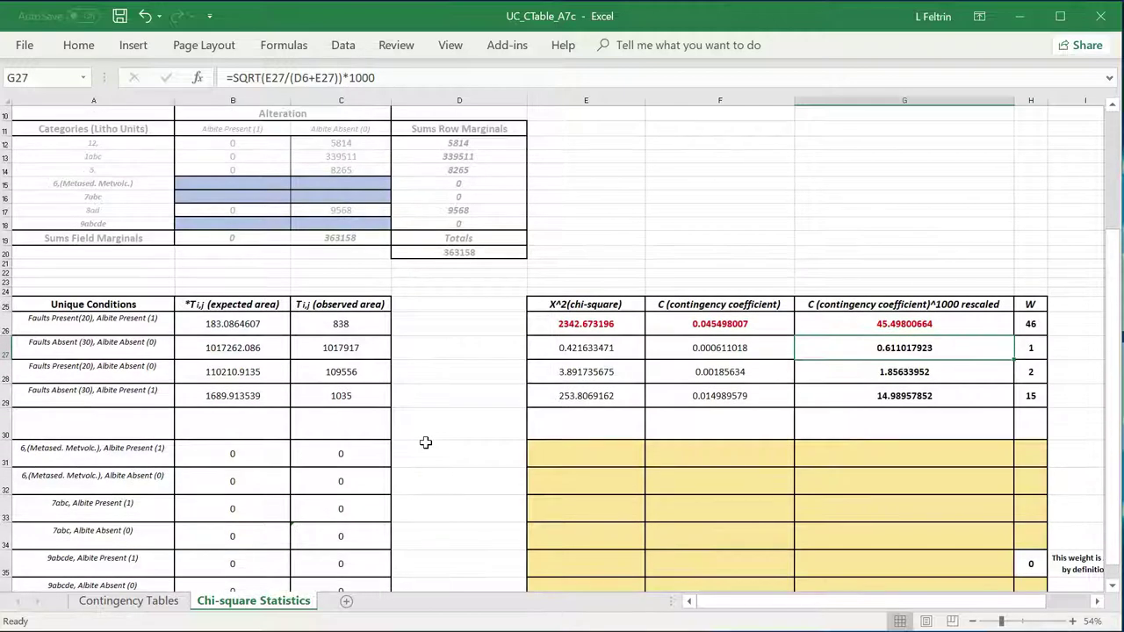
scroll(426, 443, up, 2)
scroll(175, 454, up, 1)
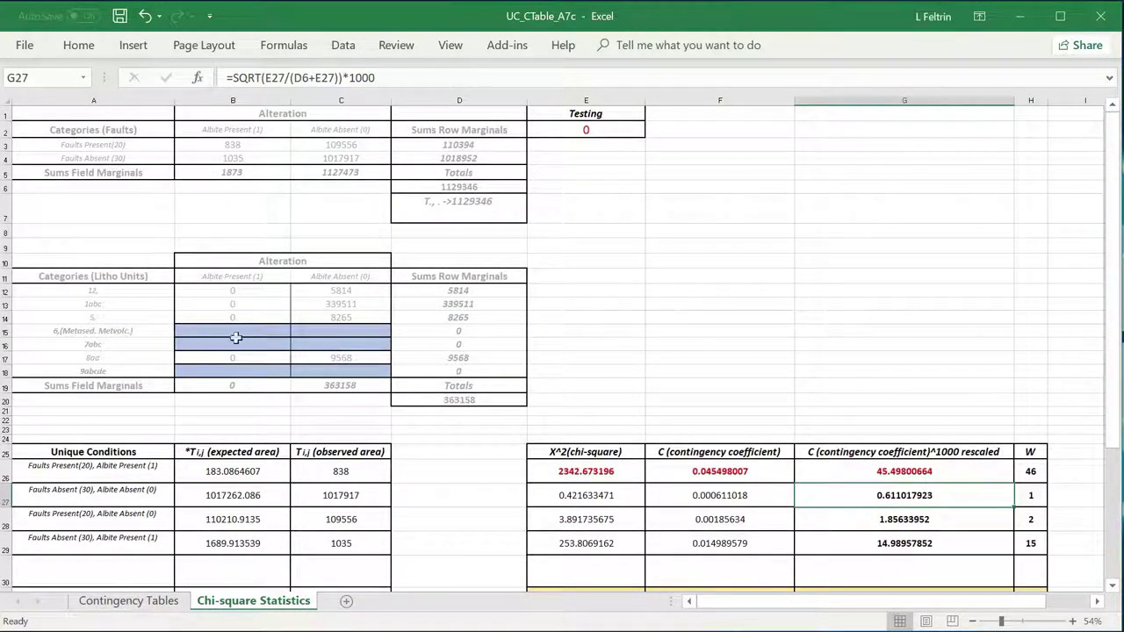
click(134, 602)
click(243, 605)
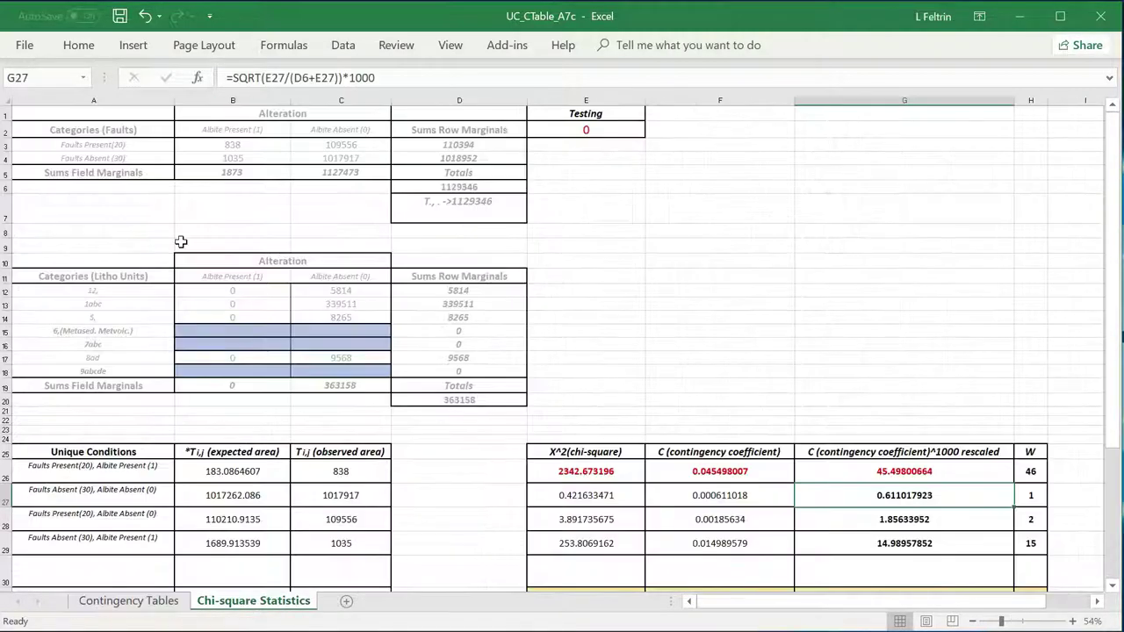
scroll(128, 310, down, 2)
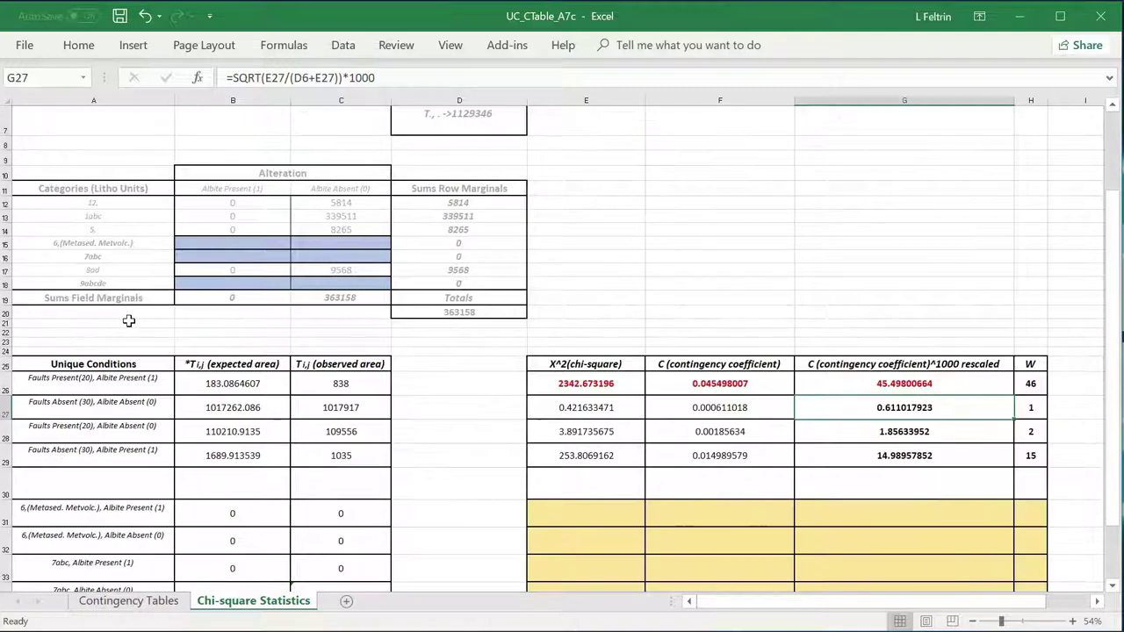
scroll(216, 296, up, 2)
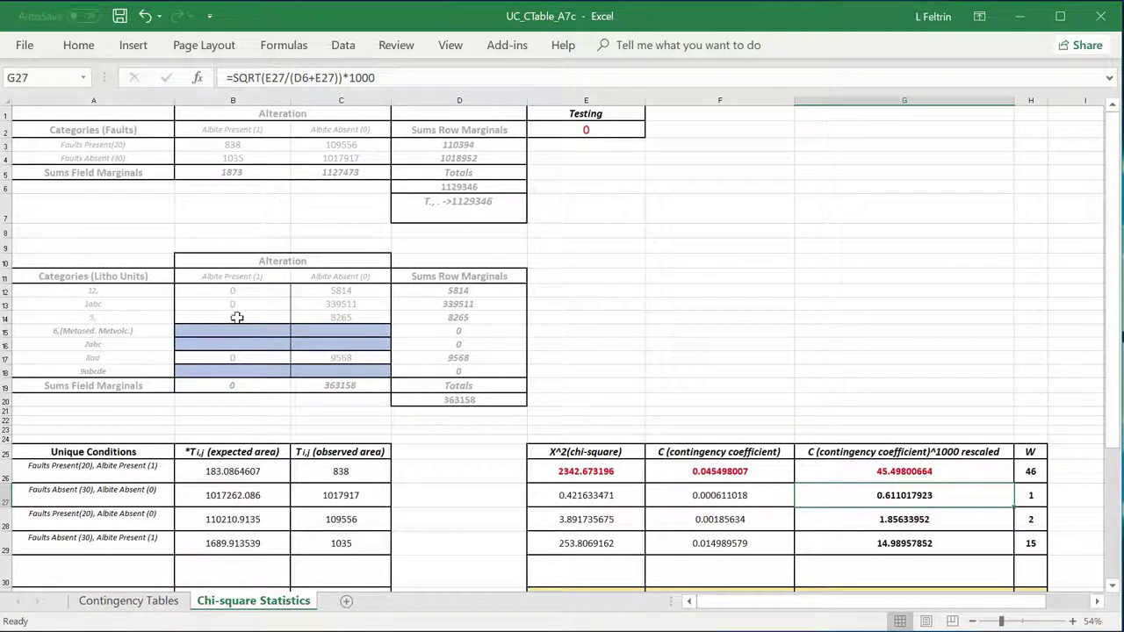
scroll(126, 390, down, 4)
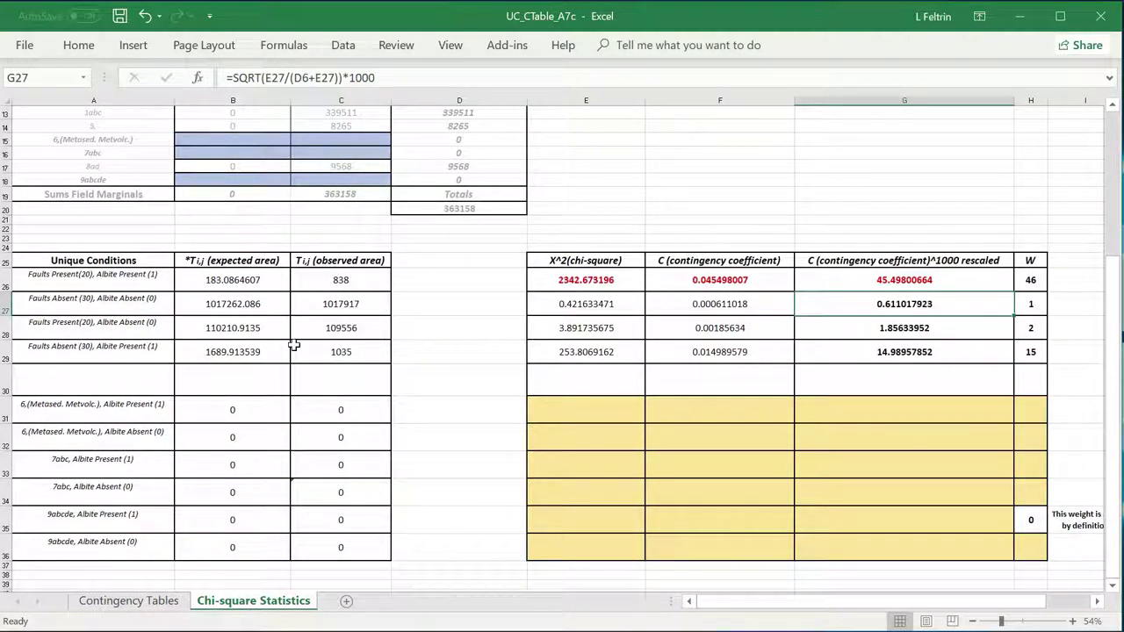
Inspect the expected area and chi-square formulas for the Faults Present(20), Albite Present (1) condition without changing them
double_click(217, 281)
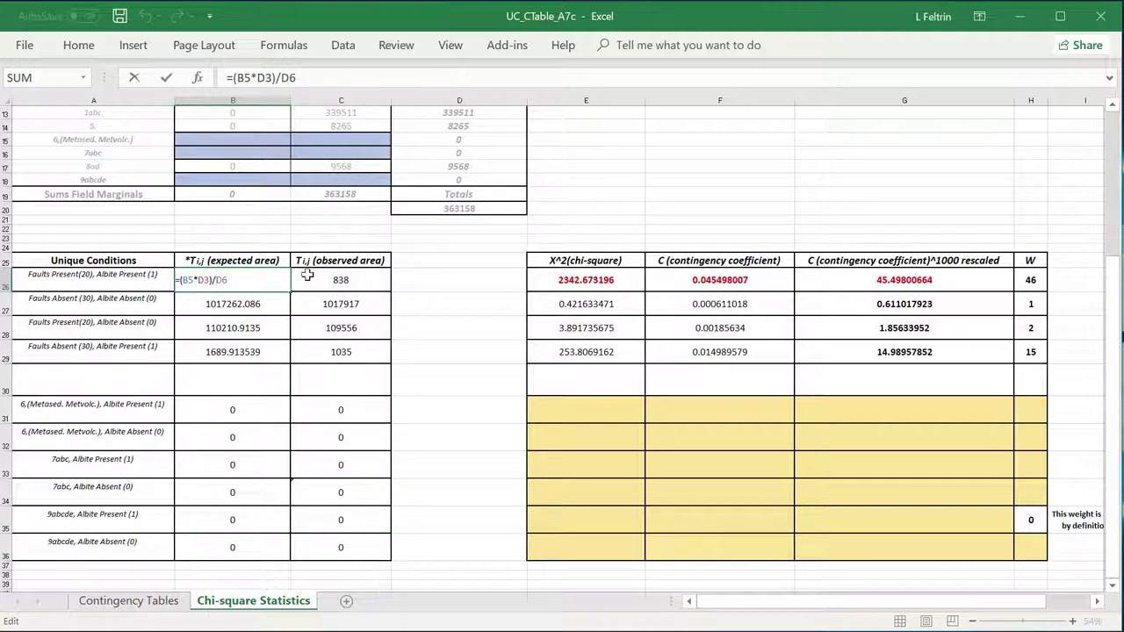
key(ctrl+Return)
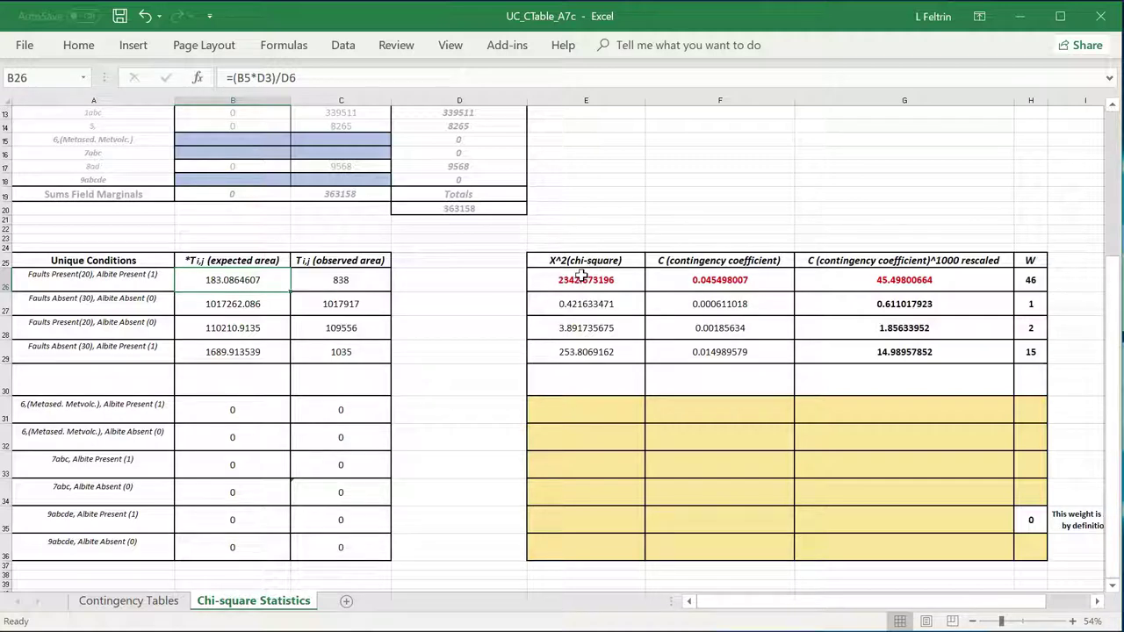
click(582, 275)
key(F2)
click(580, 280)
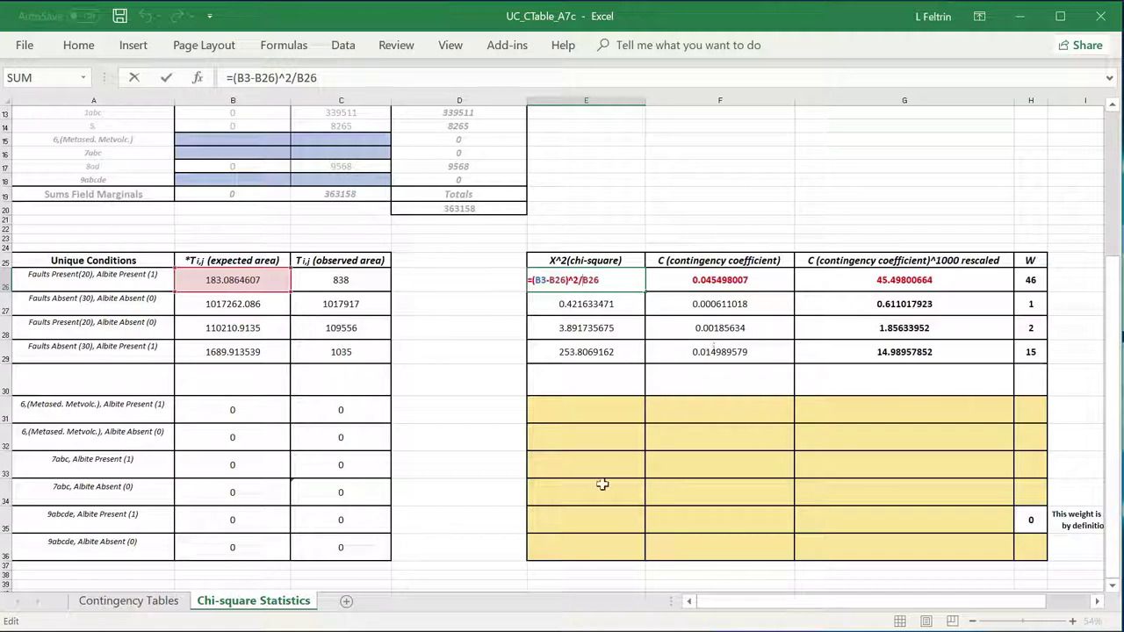
key(Escape)
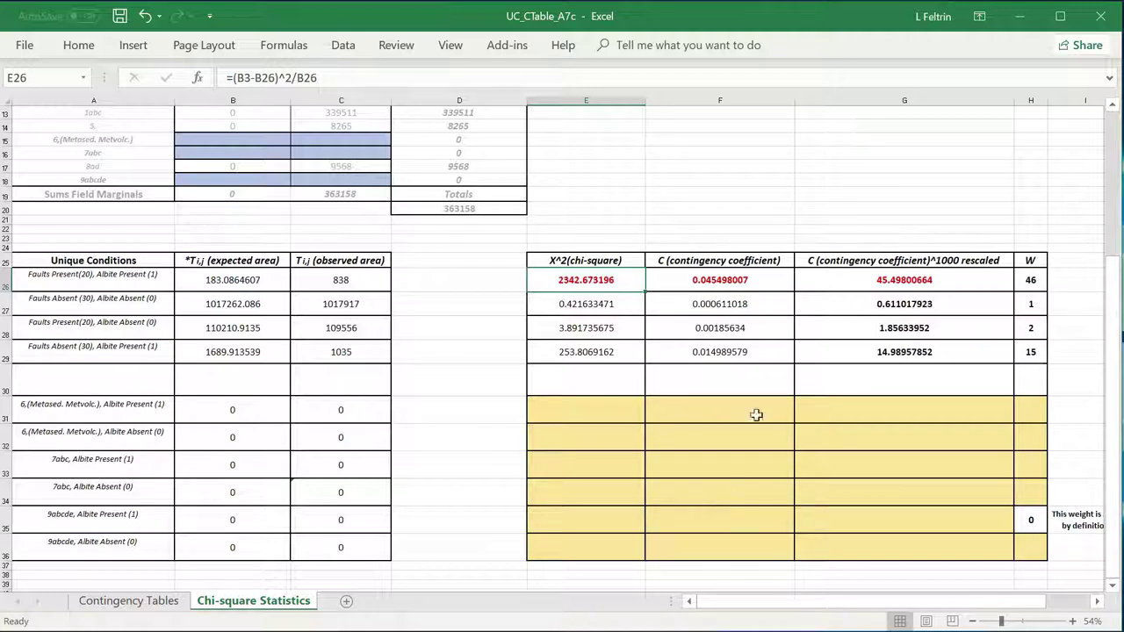
Inspect the rescaled contingency coefficient formula in G26, including its 1000 multiplier, and the chi-square formula in E29
double_click(885, 280)
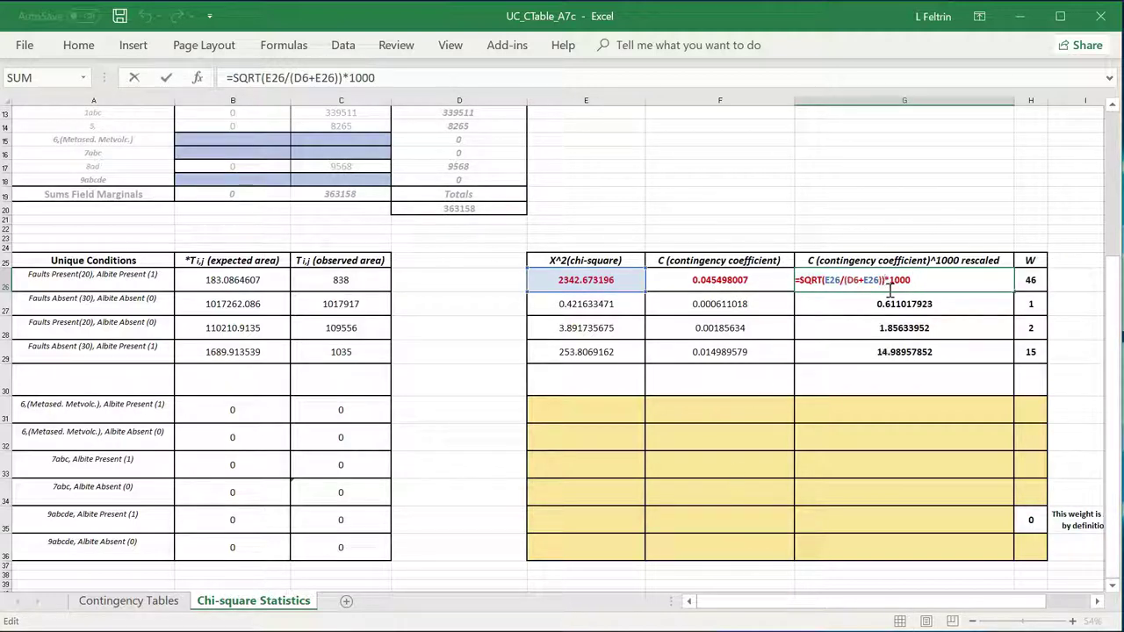
drag(890, 280, 914, 280)
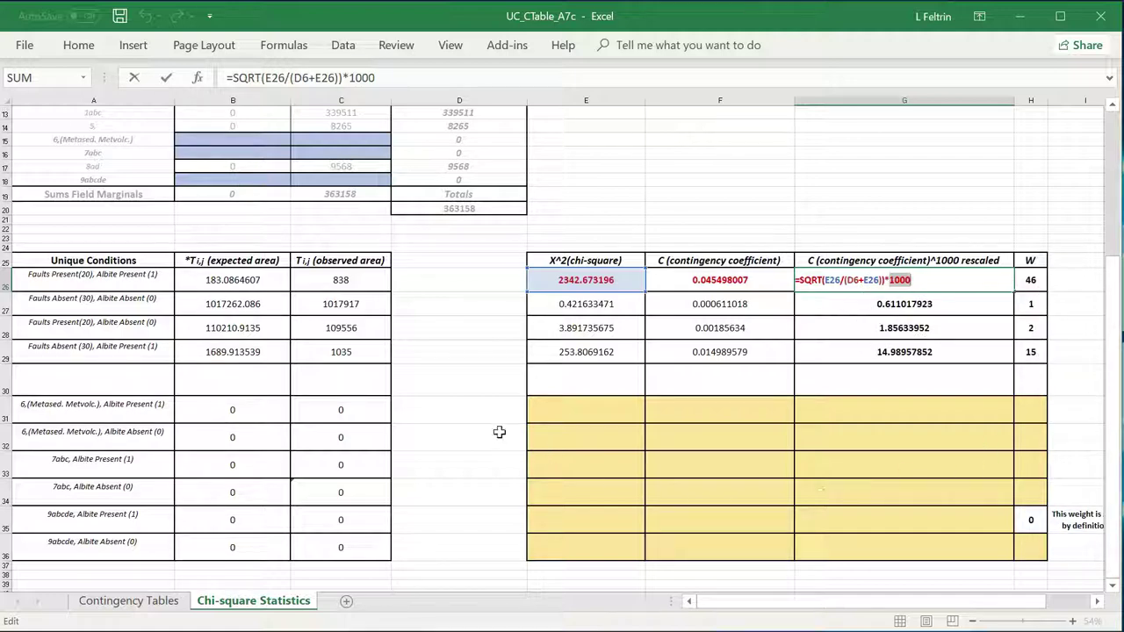
key(ctrl+Return)
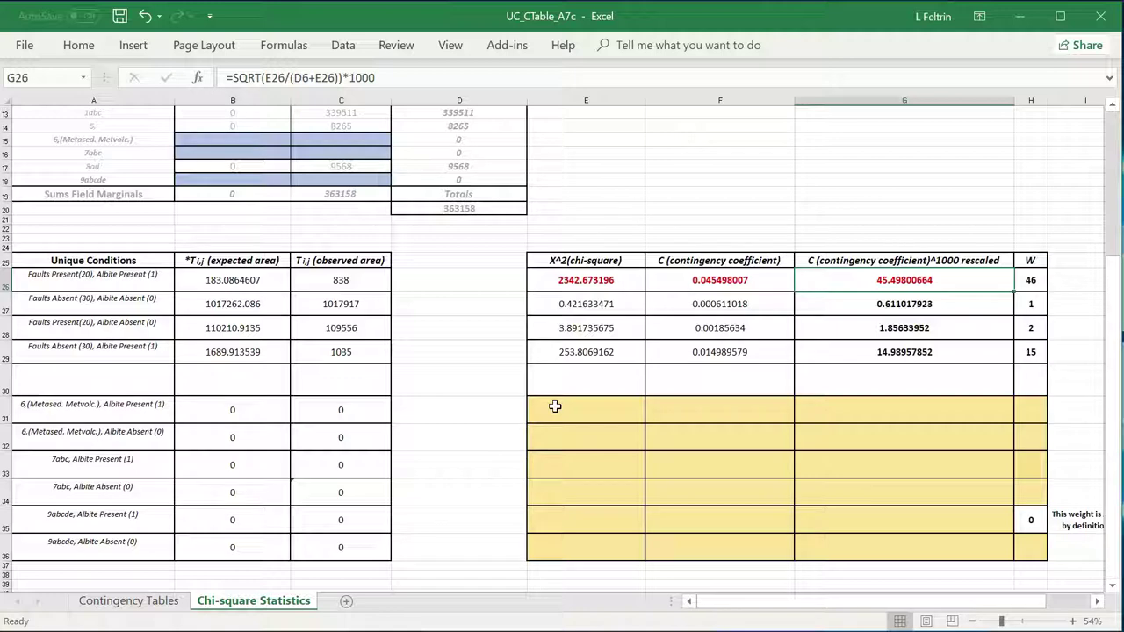
double_click(585, 353)
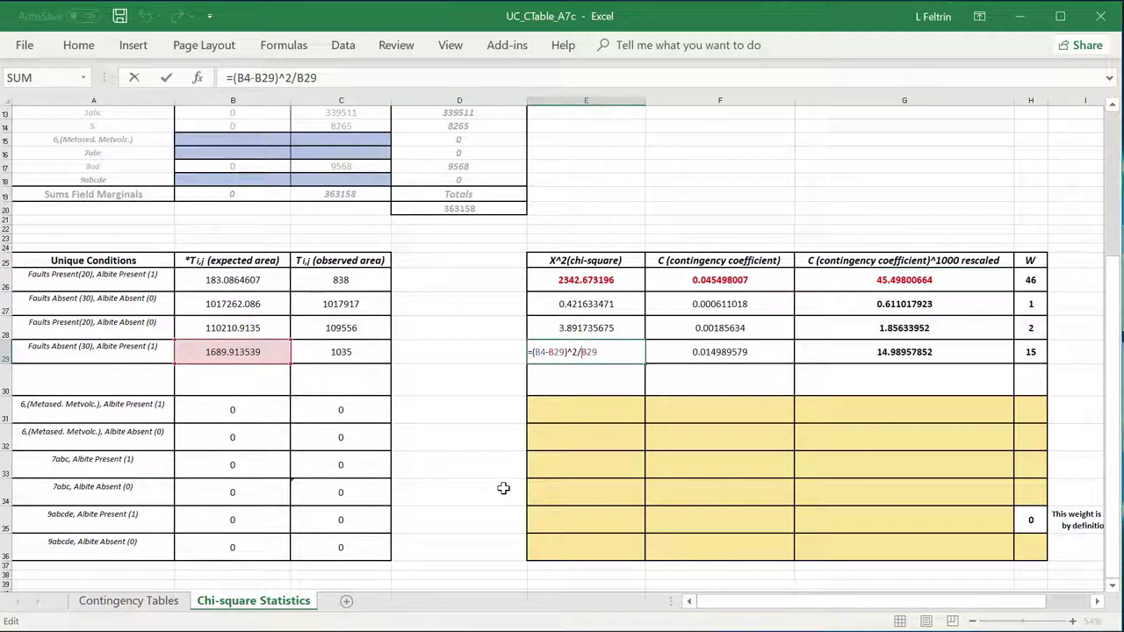
key(Escape)
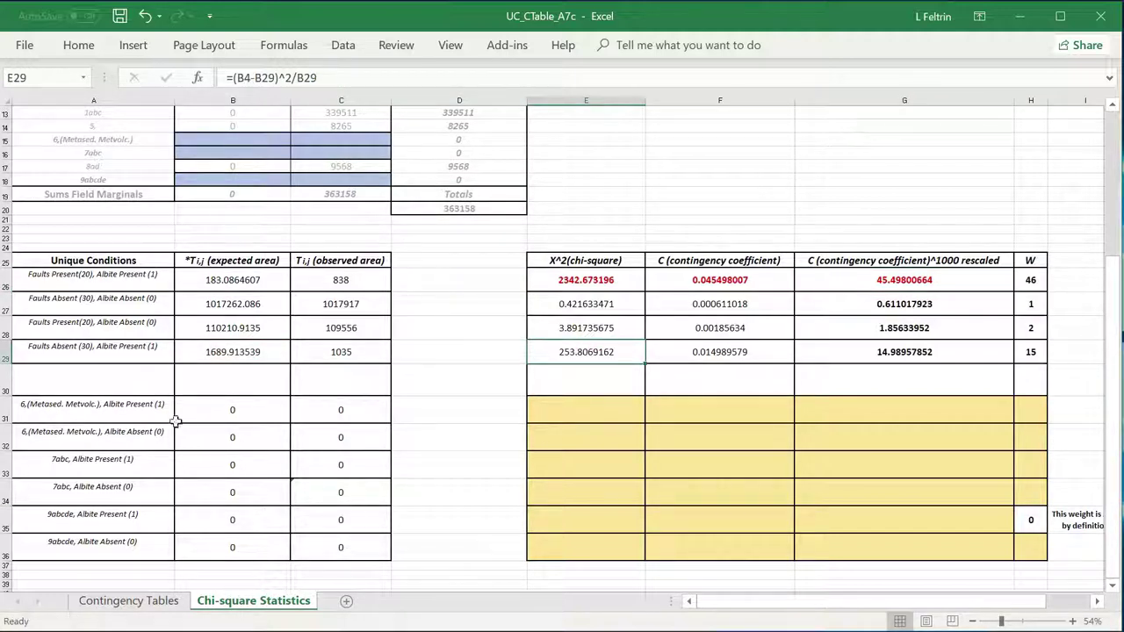
Inspect the expected area formula in B31 and open the empty chi-square cell E31 for the 6,(Metased. Metvolc.), Albite Present (1) condition
double_click(225, 409)
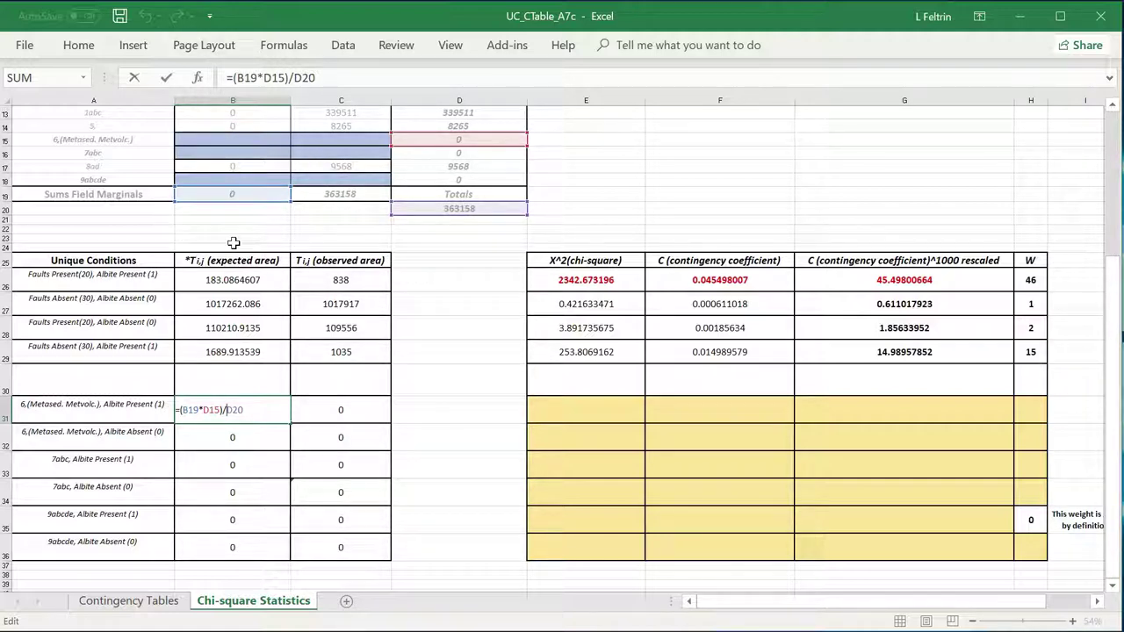
key(ctrl+Return)
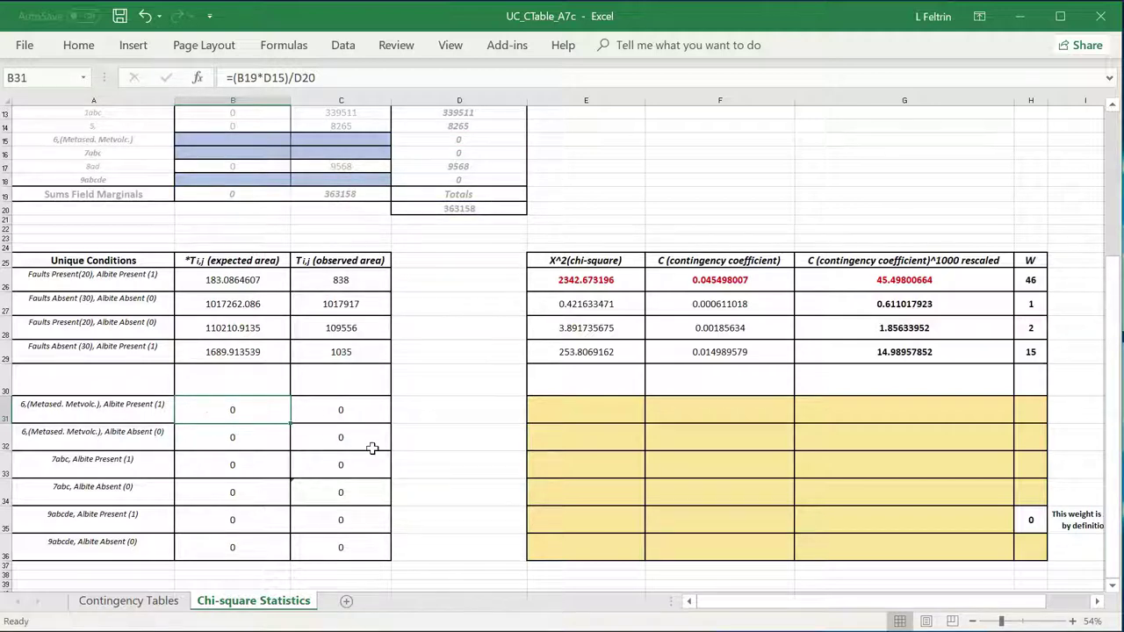
double_click(570, 415)
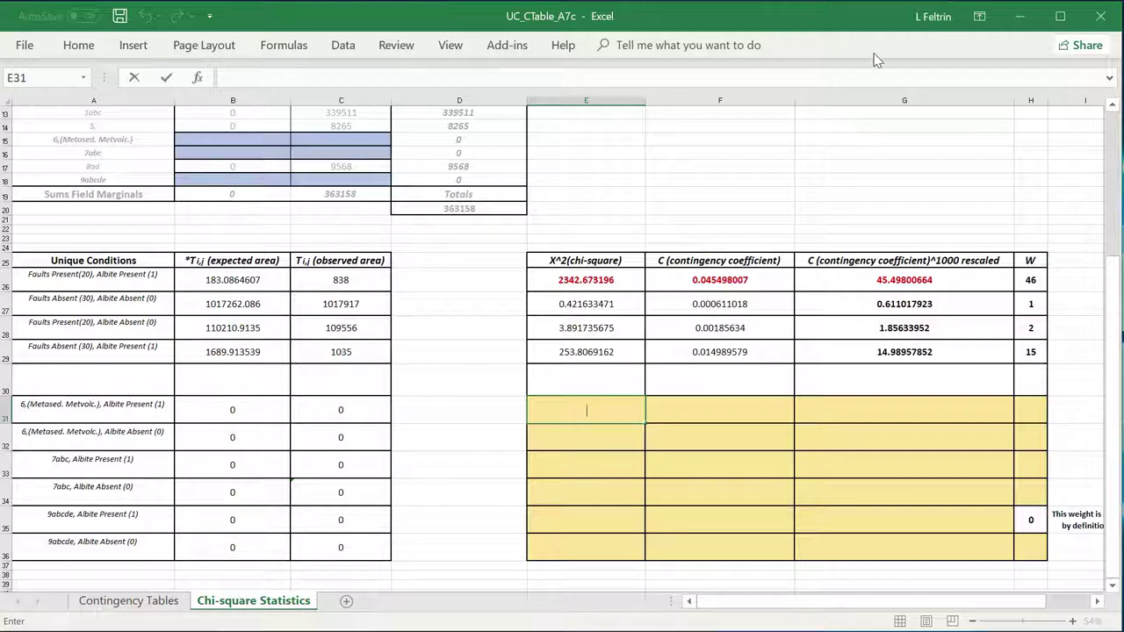
Minimise the workbook and open the UC_Propsectivity ArcMap project from the ProspectivityPrj_Training folder, with the assignment PDF brought forward
click(1019, 16)
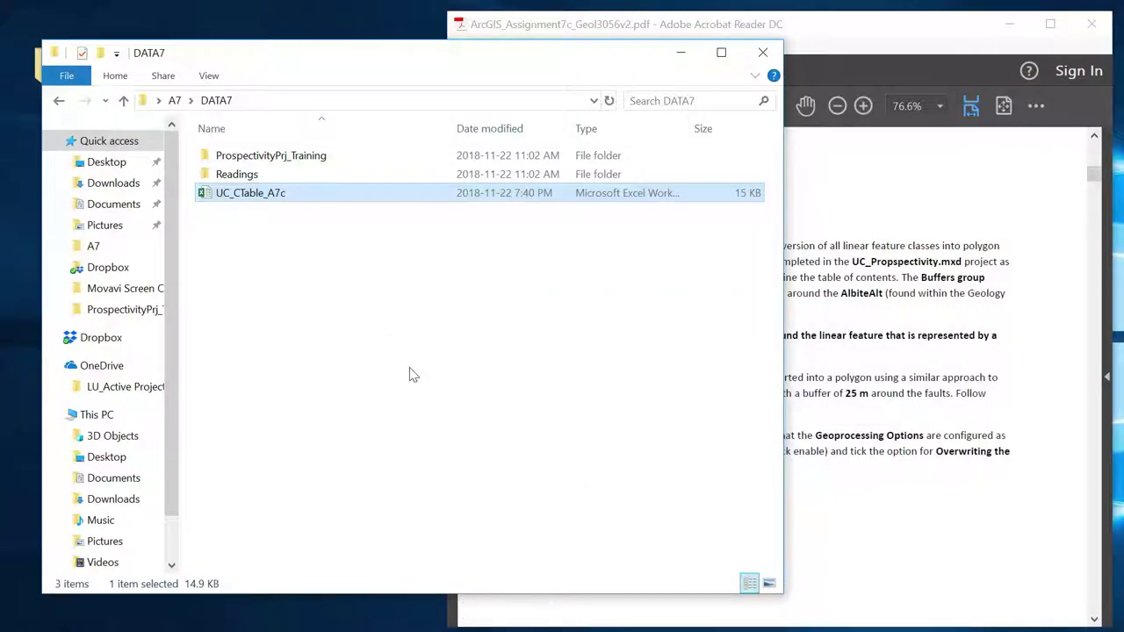
double_click(261, 158)
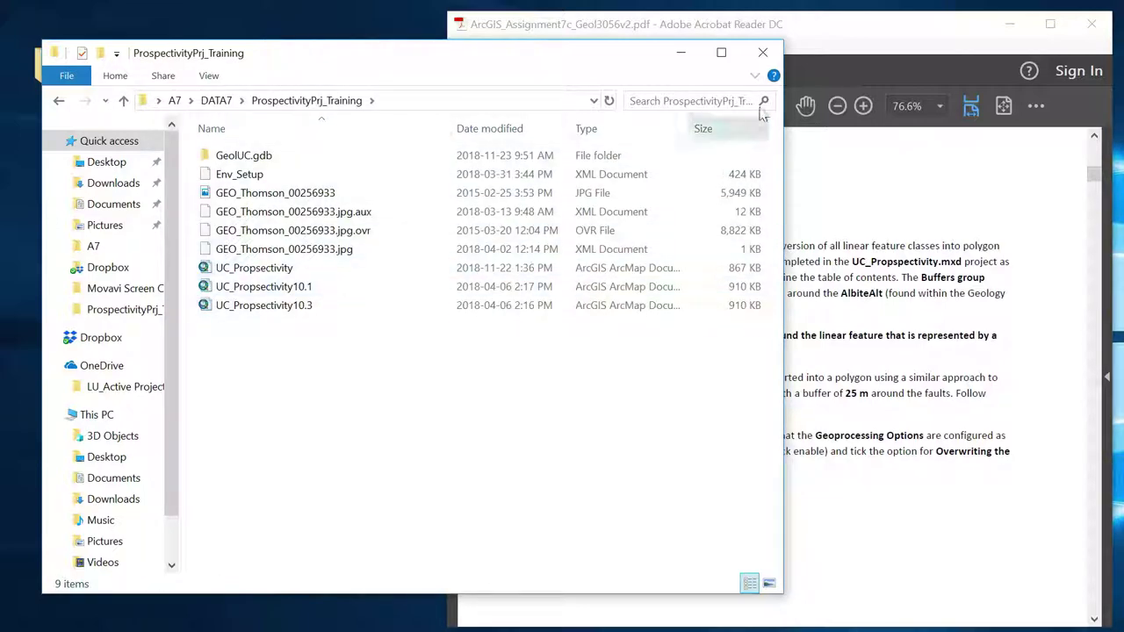
click(842, 53)
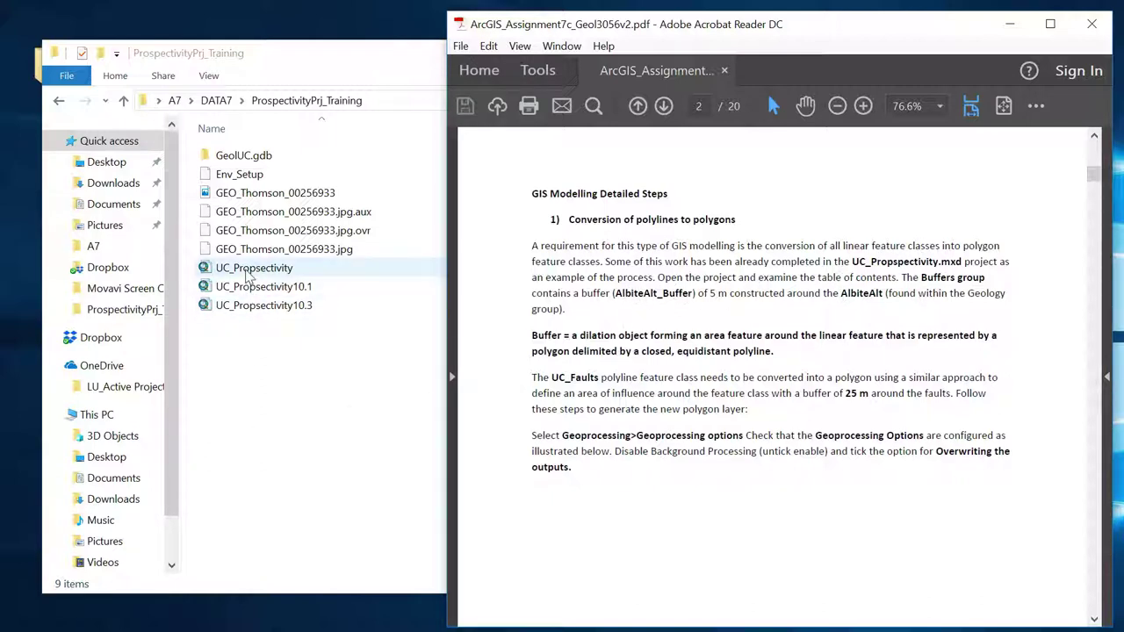
double_click(251, 273)
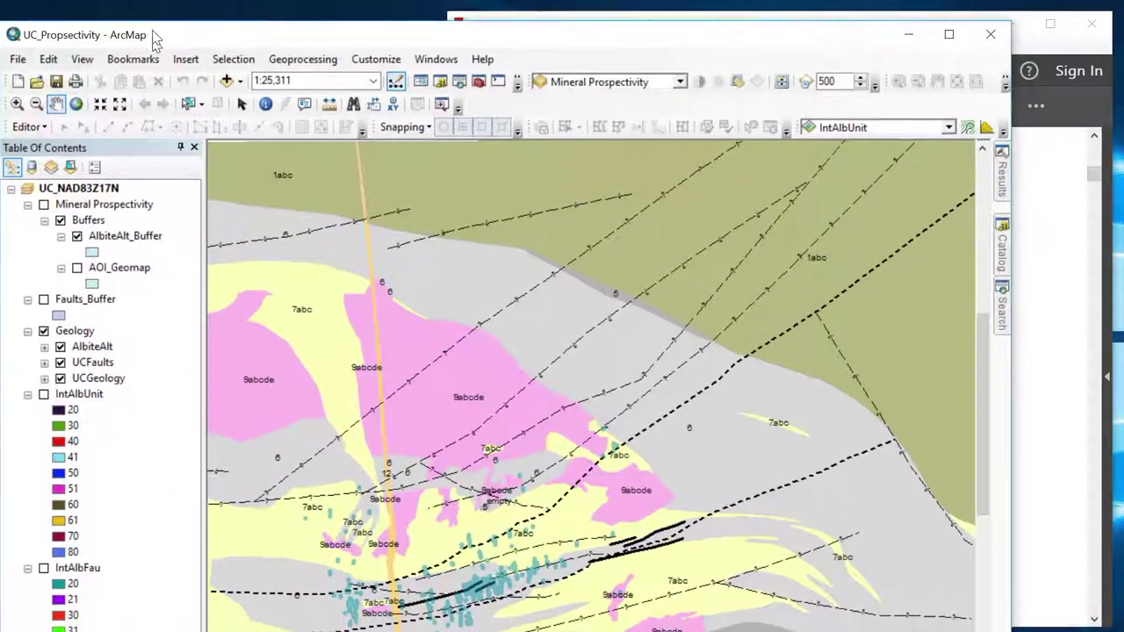
Reposition and enlarge the ArcMap window so that it fills the screen with its lower edge visible
drag(155, 39, 152, 20)
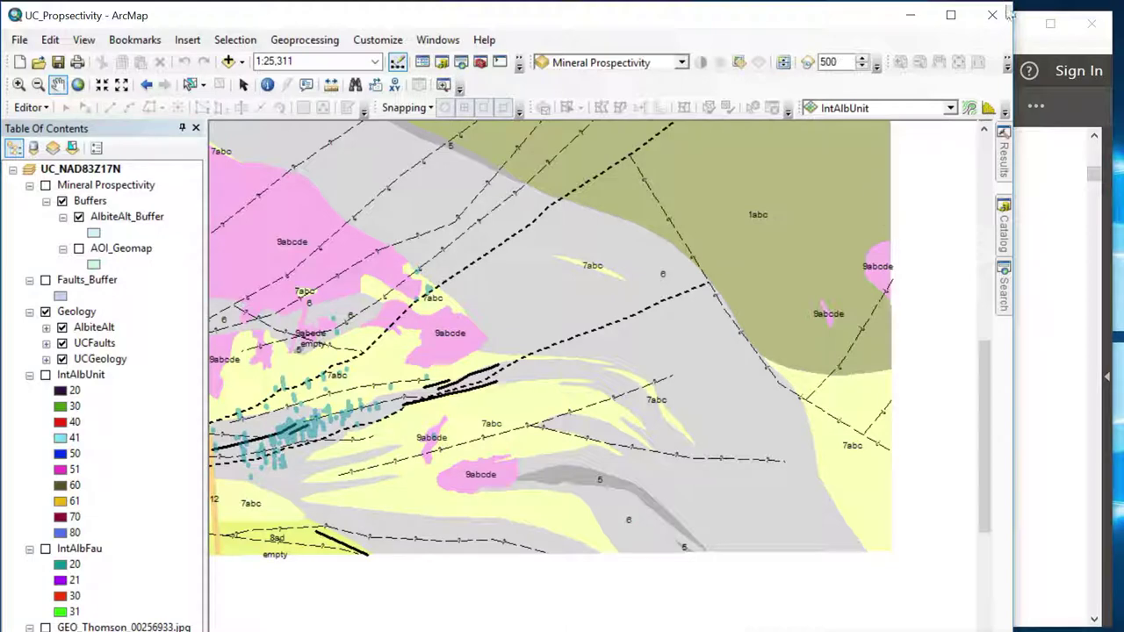
drag(1015, 41, 1123, 40)
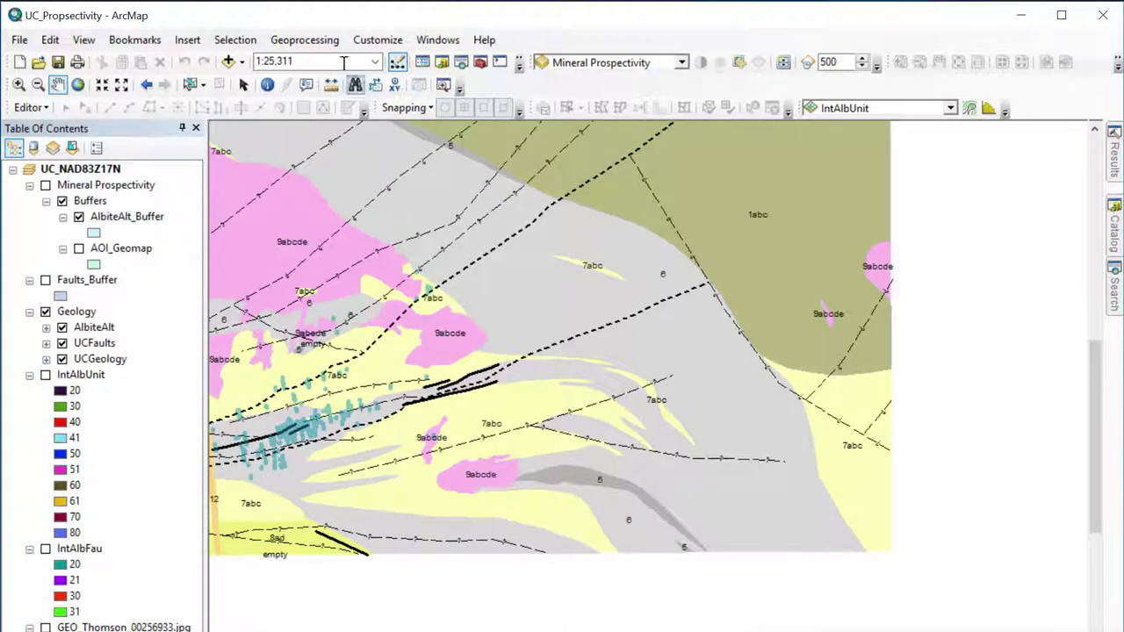
mouse_move(337, 7)
mouse_down()
mouse_move(329, 137)
mouse_move(339, 25)
mouse_move(331, 12)
mouse_move(332, 105)
mouse_move(333, 4)
mouse_move(326, 67)
mouse_move(322, 1)
mouse_up()
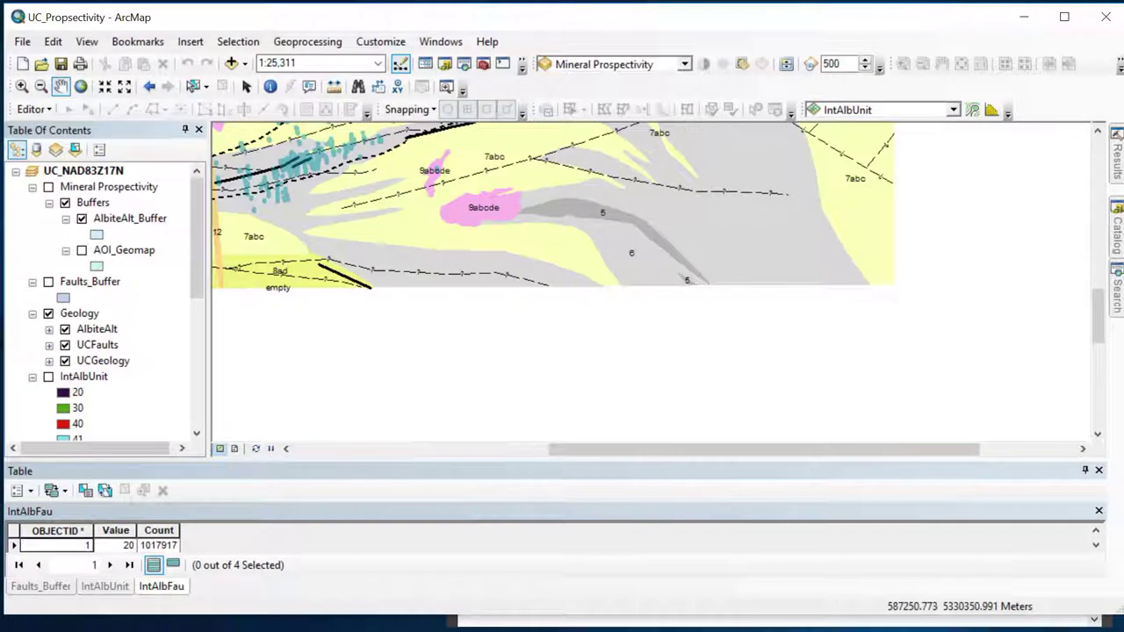
drag(385, 617, 387, 628)
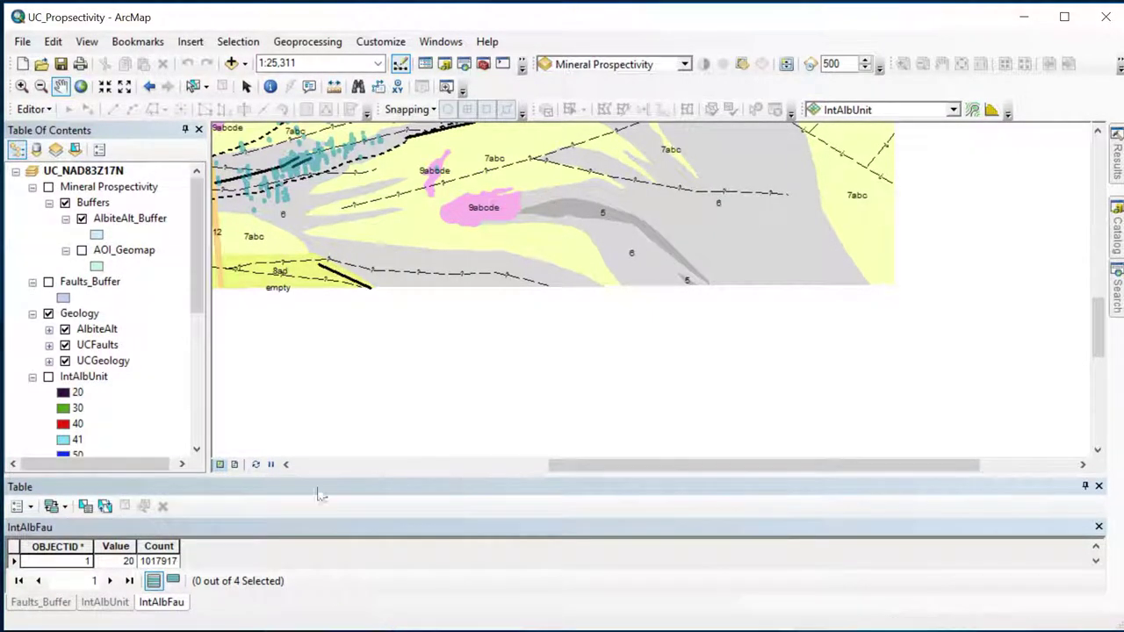
Widen the table of contents and close the IntAlbFau table and the whole attribute table window, with the full geology map in view
drag(343, 182, 464, 338)
scroll(464, 338, up, 3)
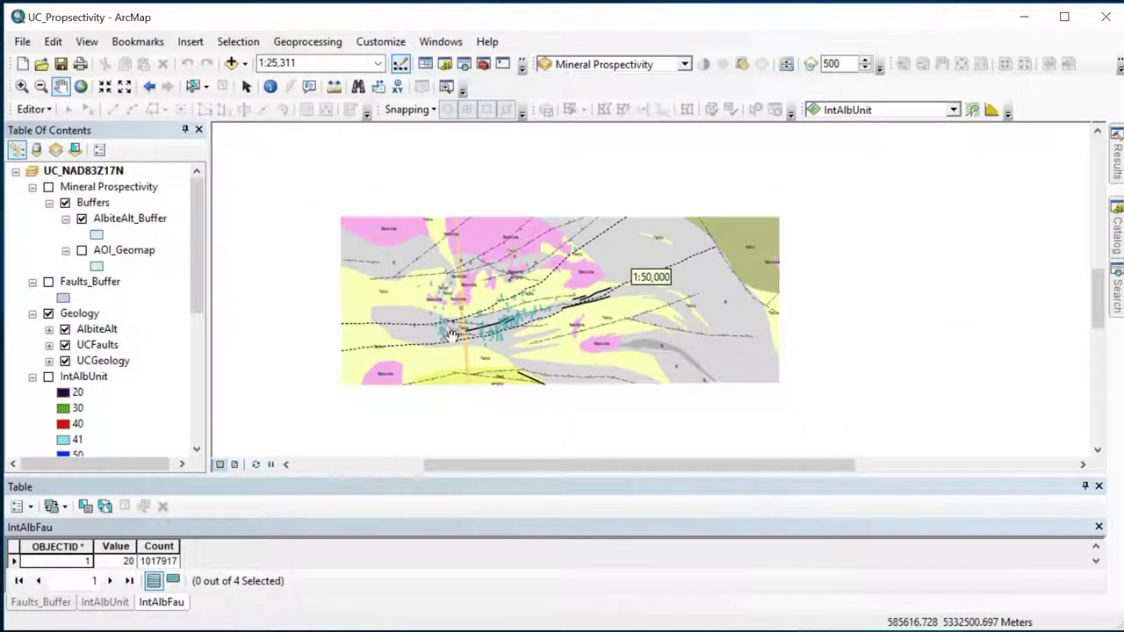
drag(404, 300, 383, 355)
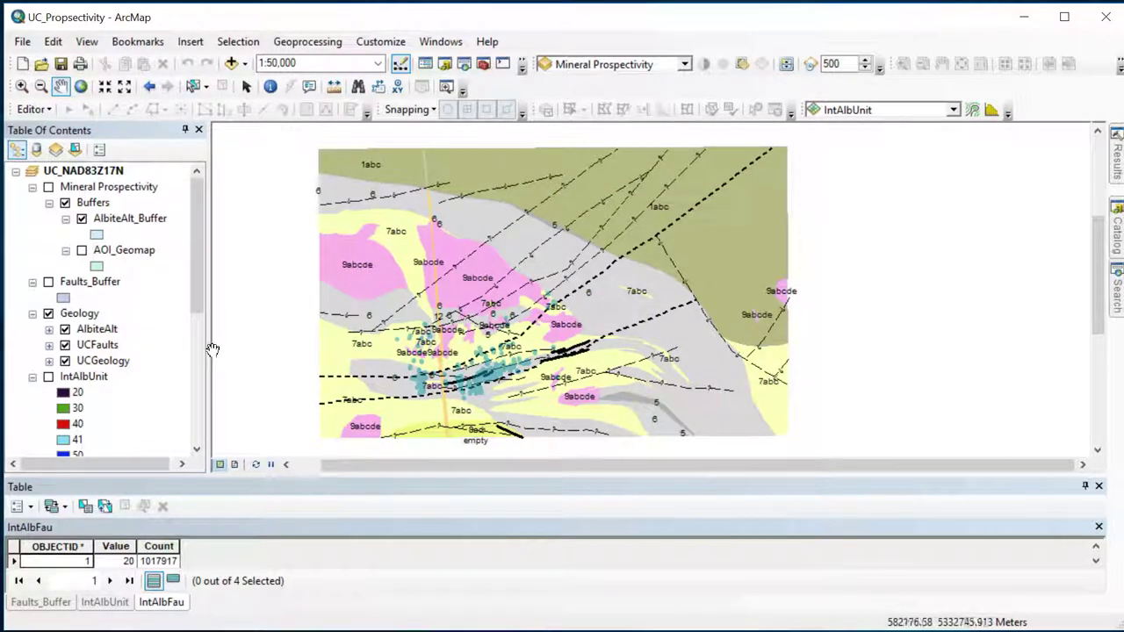
drag(207, 348, 243, 348)
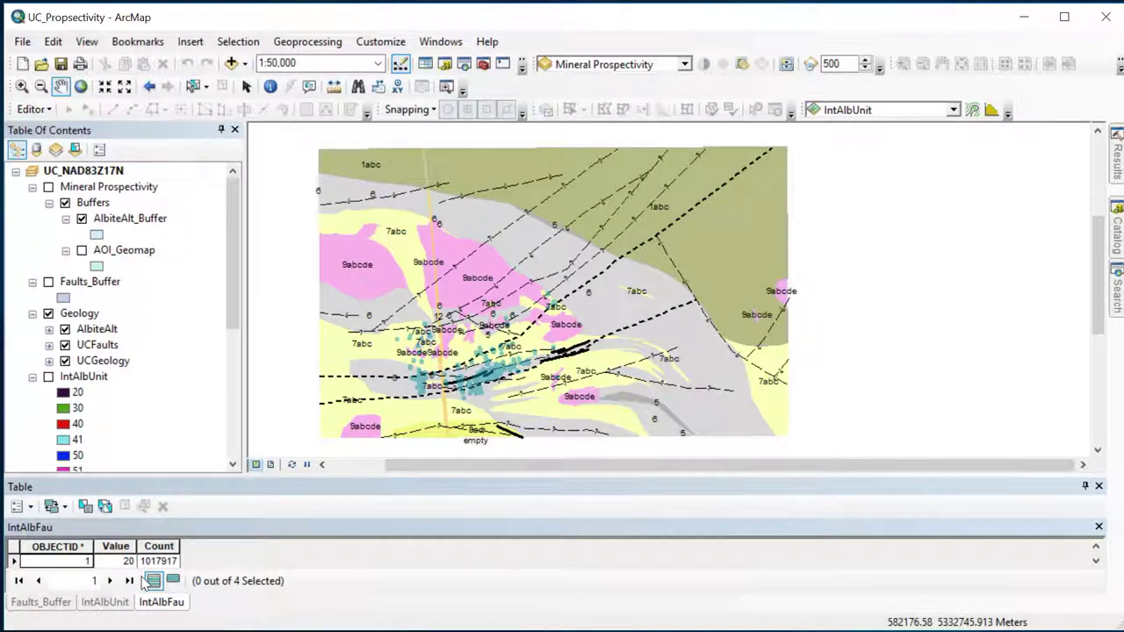
click(1099, 527)
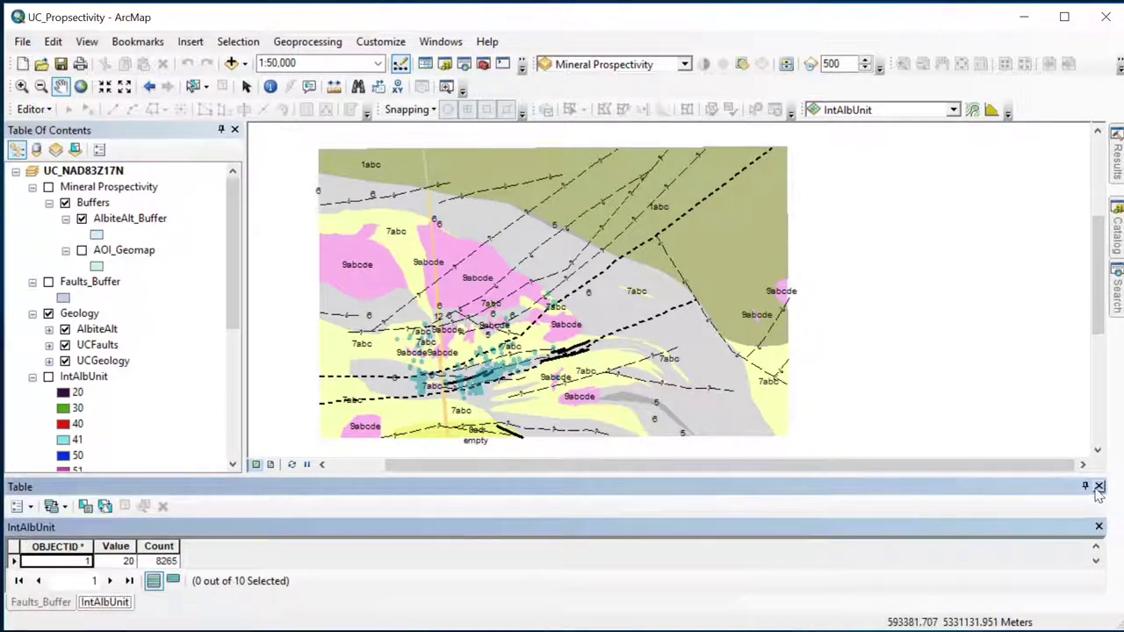
click(1099, 487)
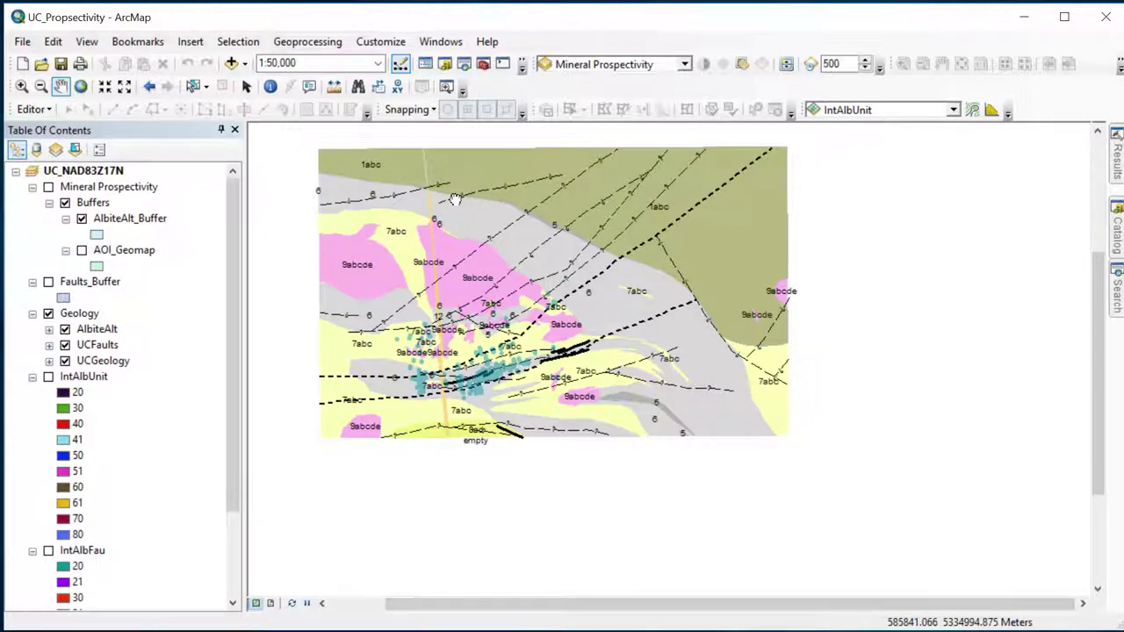
drag(455, 199, 536, 251)
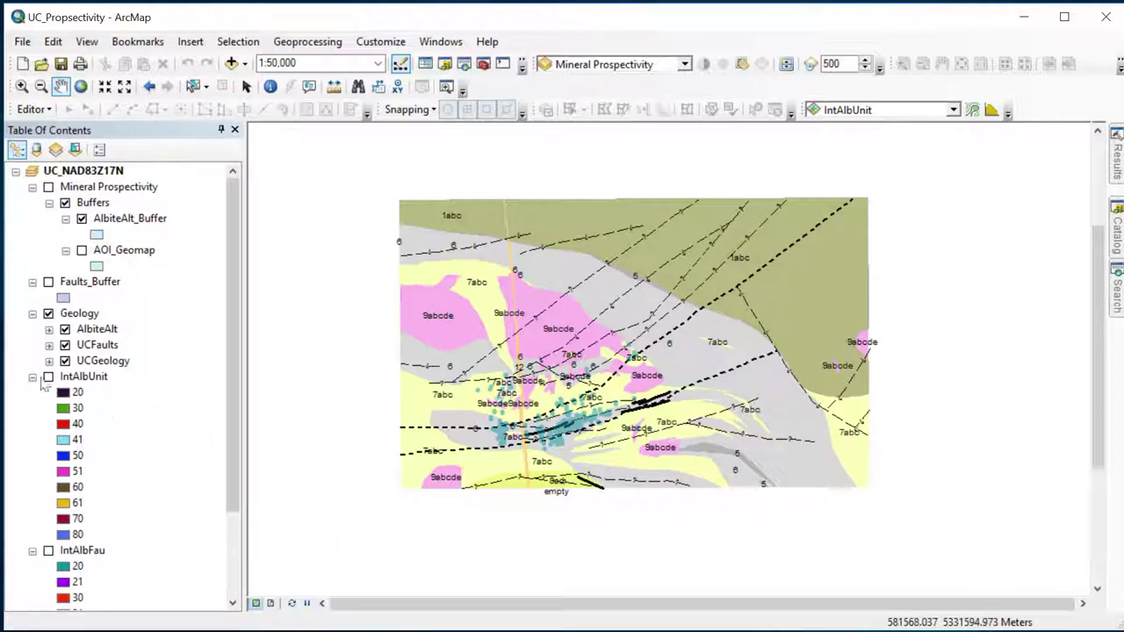
Remove the IntAlbUnit, IntAlbFau and Faults_Buffer layers from the map
click(81, 378)
right_click(76, 380)
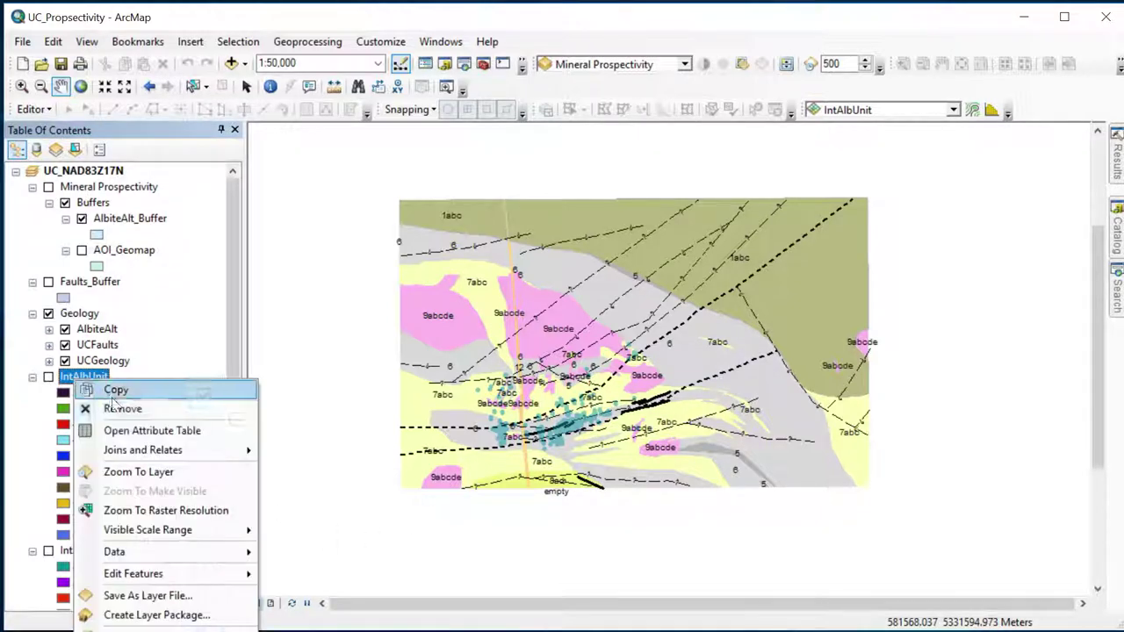
click(112, 408)
right_click(78, 380)
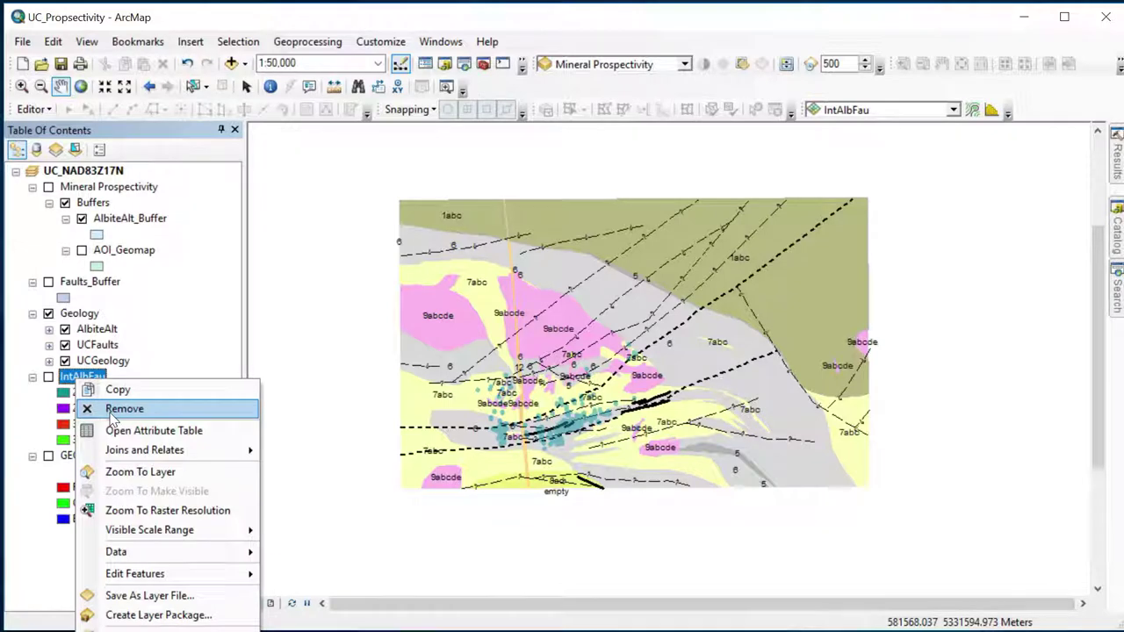
click(113, 410)
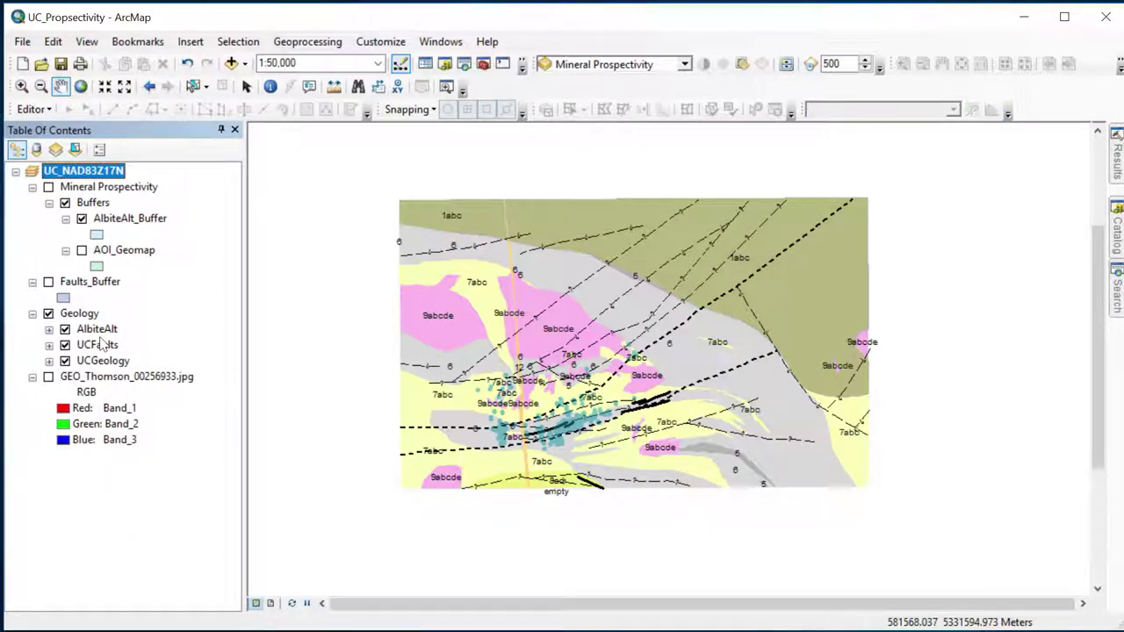
click(80, 286)
right_click(83, 285)
click(114, 311)
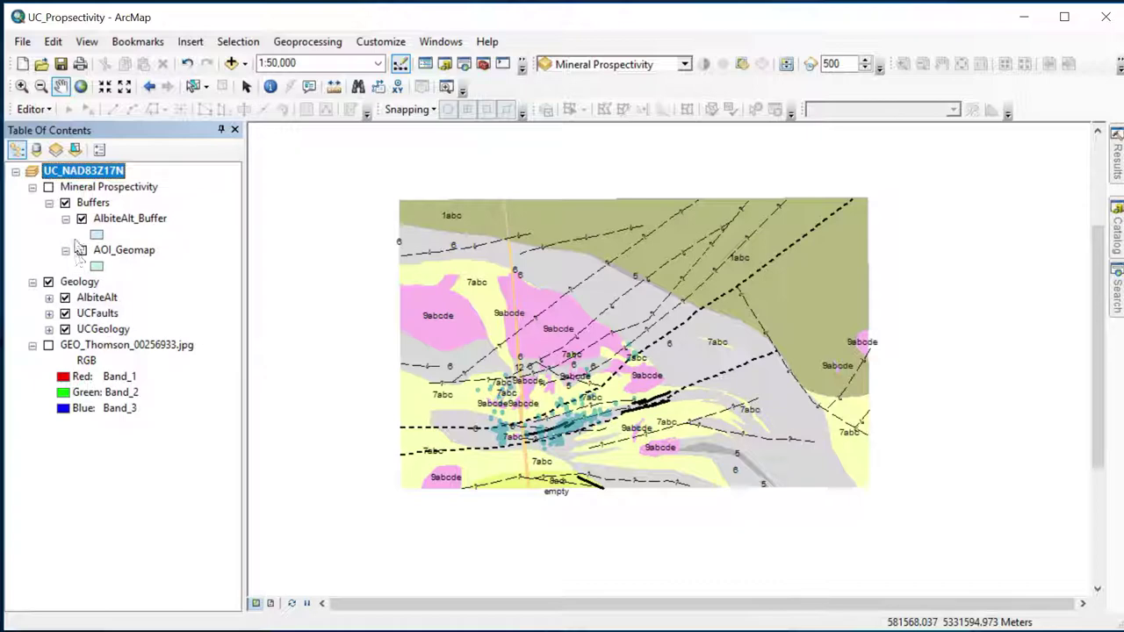
Hide the Geology group with its three layers and show Mineral Prospectivity with only AlbiteAlt_Buffer visible in the Buffers group
click(65, 203)
click(48, 282)
click(65, 298)
click(65, 314)
click(65, 329)
click(49, 187)
click(65, 202)
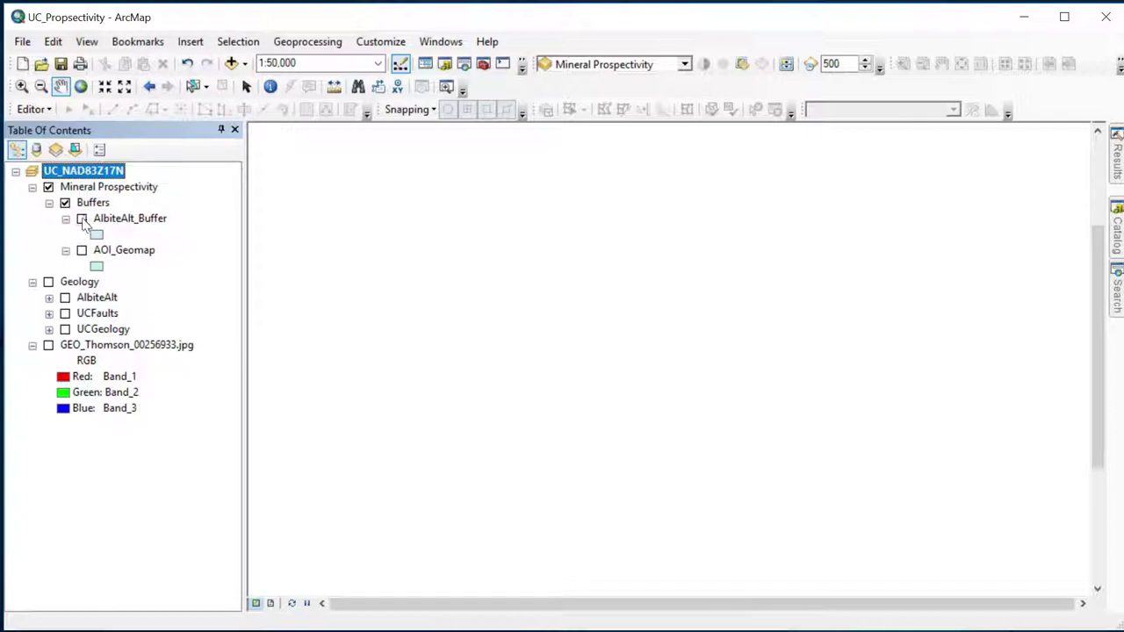
click(82, 219)
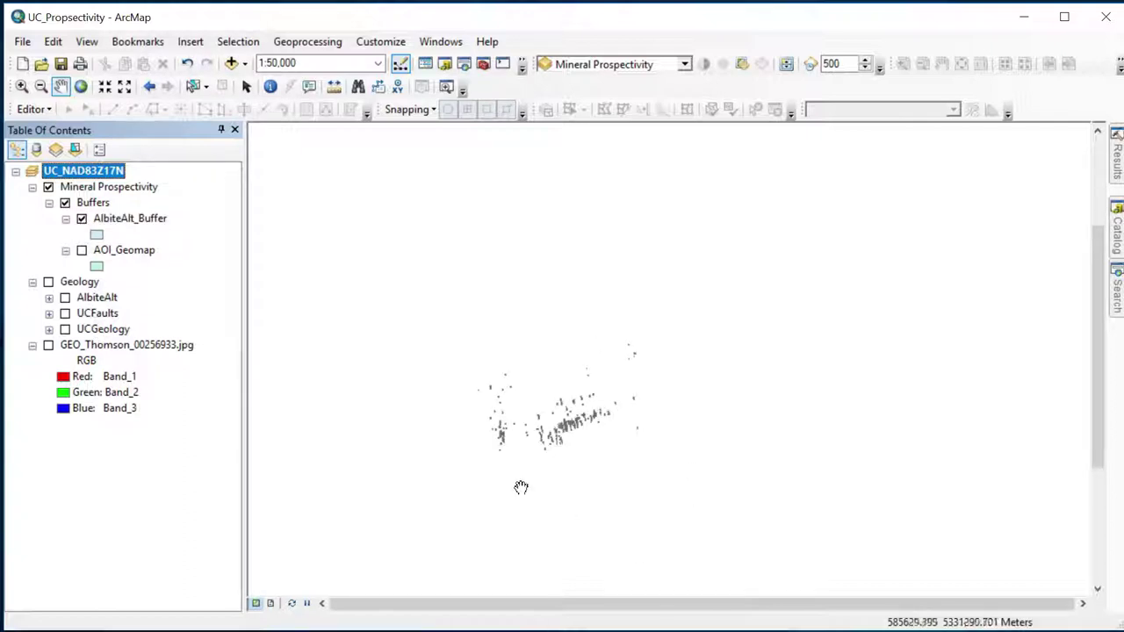
Examine the albite buffer polygons up close and briefly display the AOI_Geomap layer behind them
scroll(539, 451, up, 5)
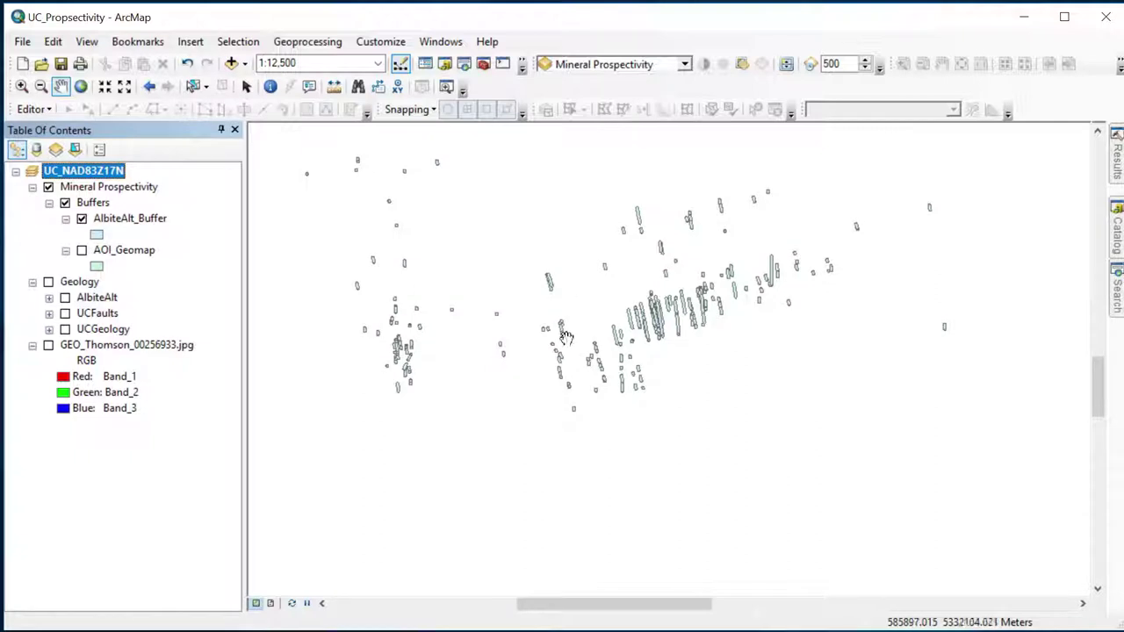
scroll(612, 426, up, 2)
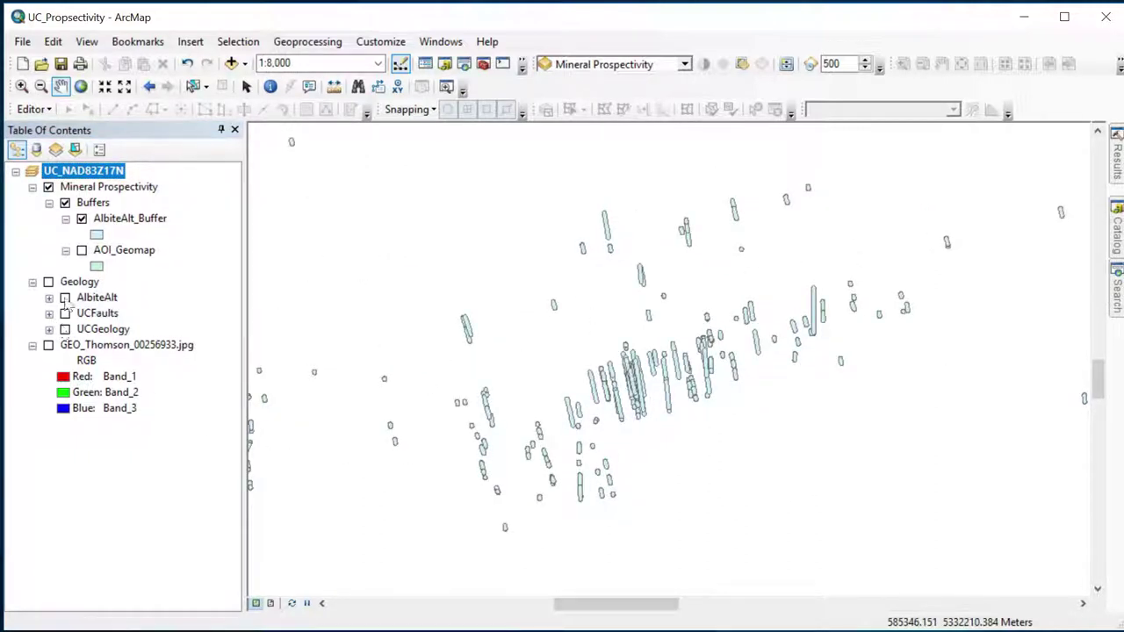
click(82, 251)
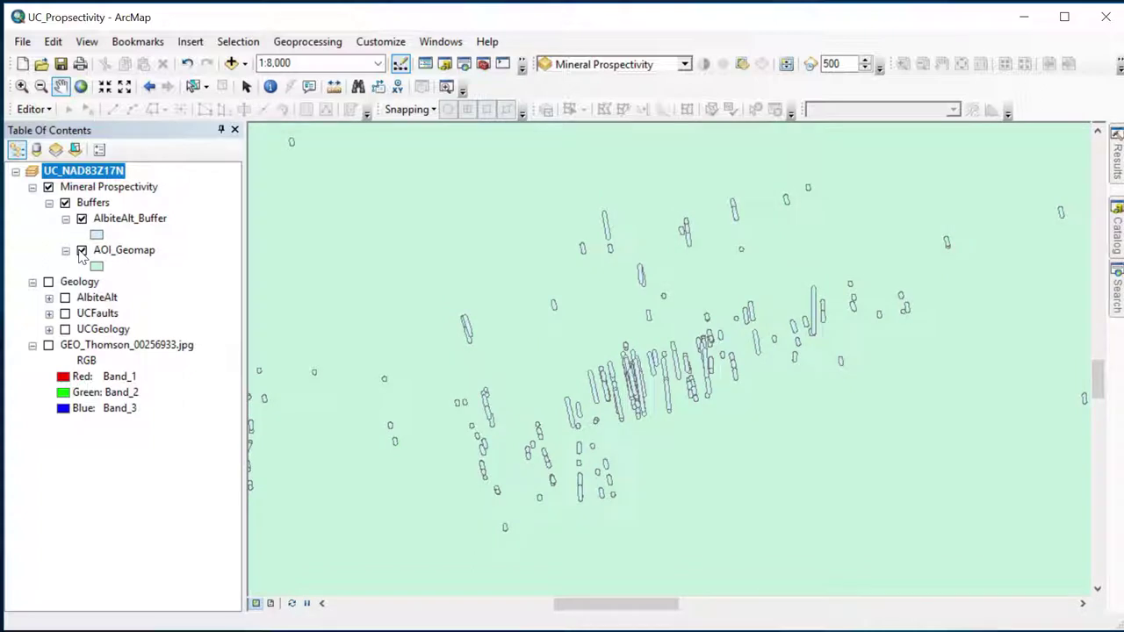
click(81, 250)
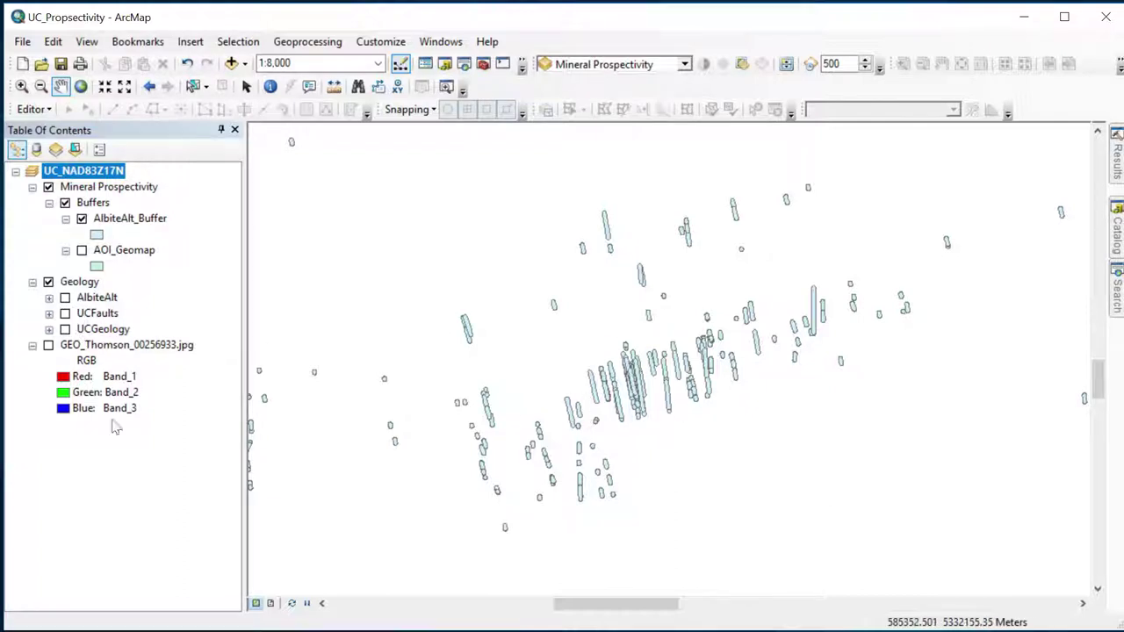
Show the AlbiteAlt layer and move the Geology group above Mineral Prospectivity, with the AlbiteAlt legend symbol expanded
click(65, 298)
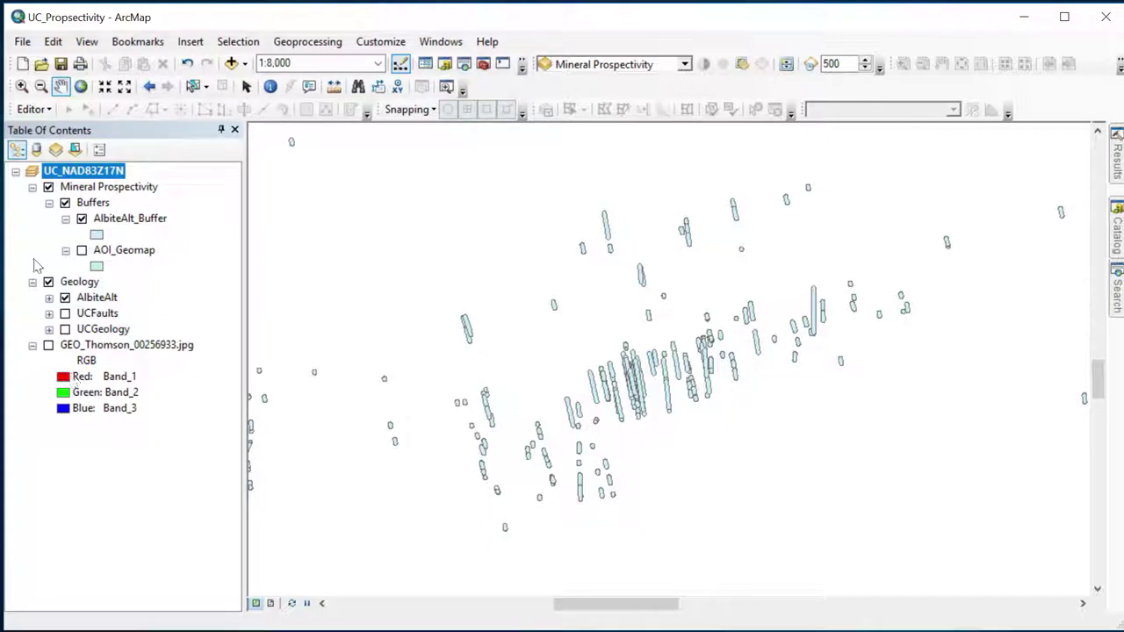
drag(82, 285, 78, 186)
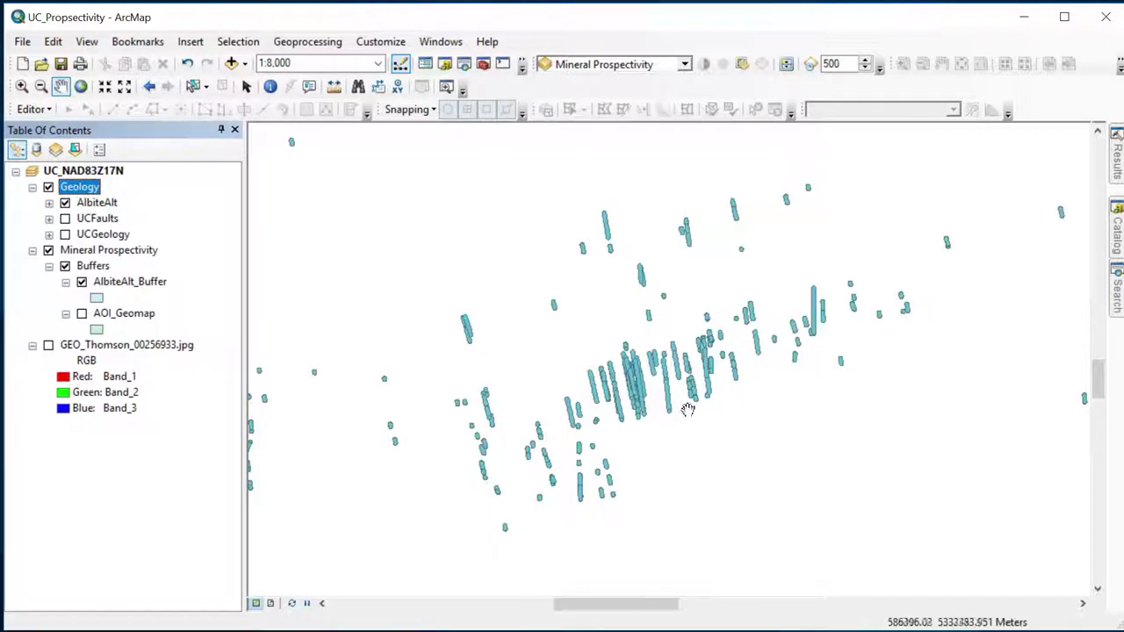
click(49, 203)
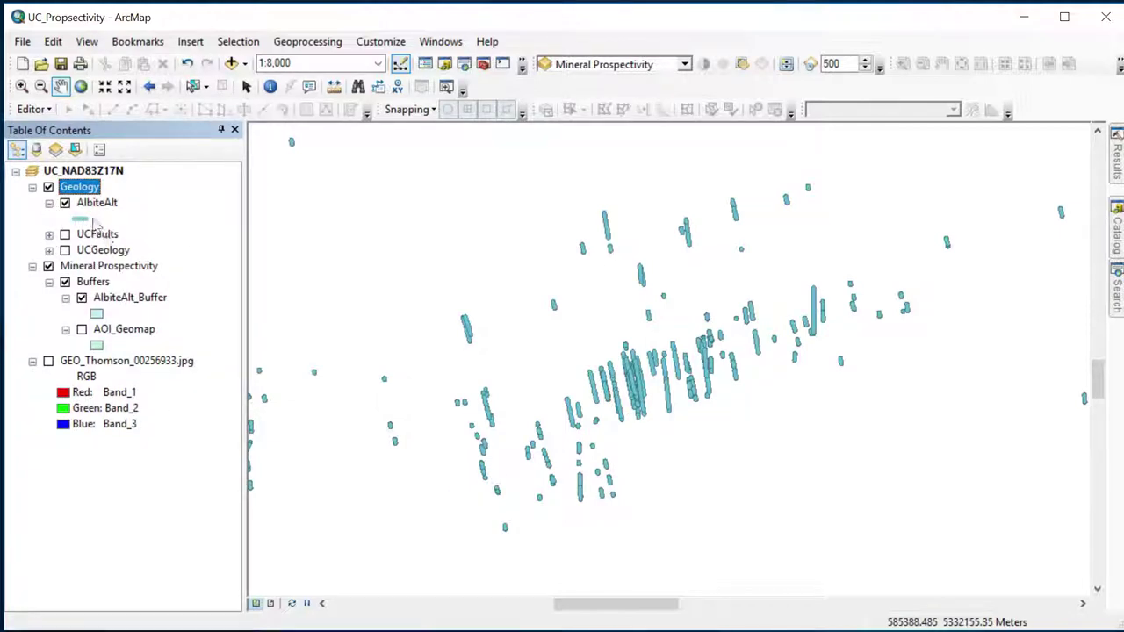
Set the AlbiteAlt line symbol width to 1 and examine the lines inside their buffer polygons
click(88, 220)
click(85, 219)
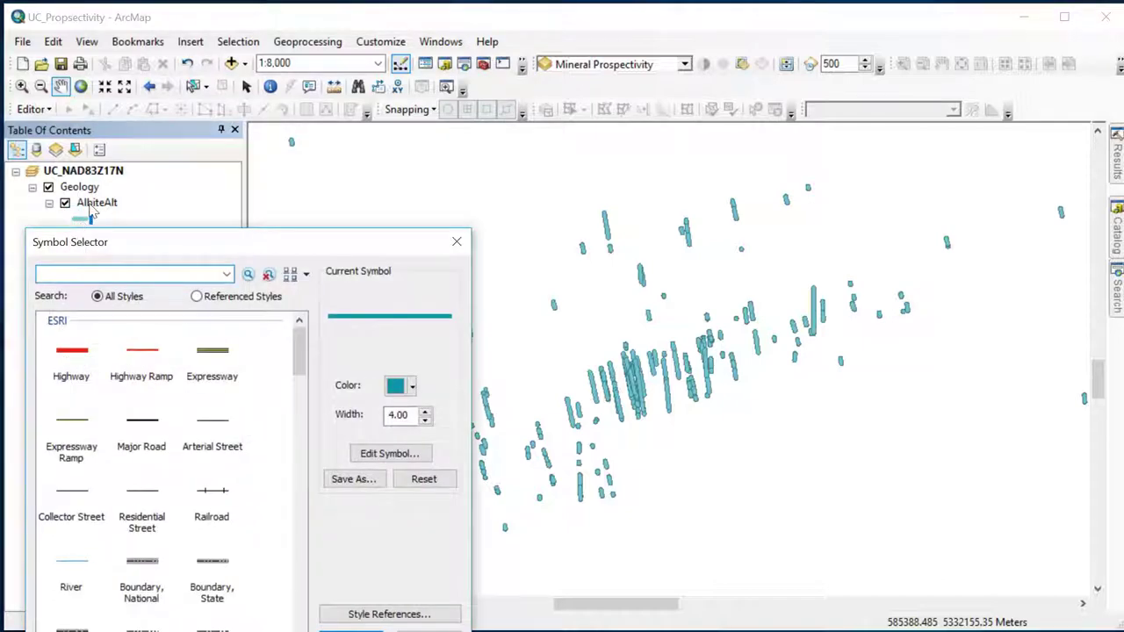
click(425, 420)
click(426, 420)
click(425, 420)
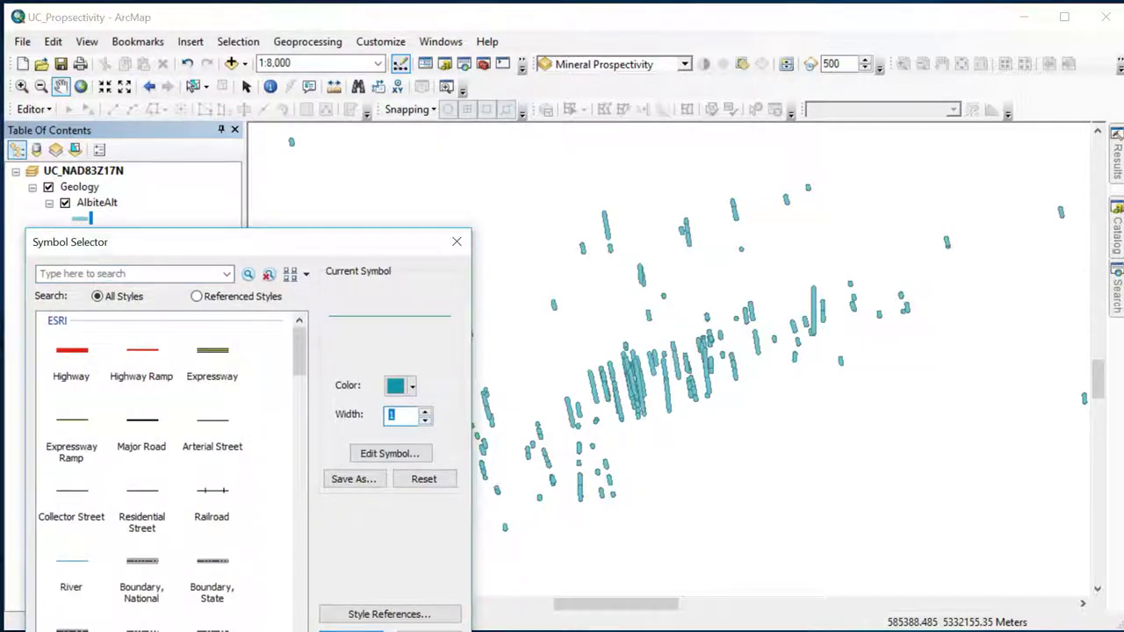
click(373, 629)
scroll(631, 402, up, 5)
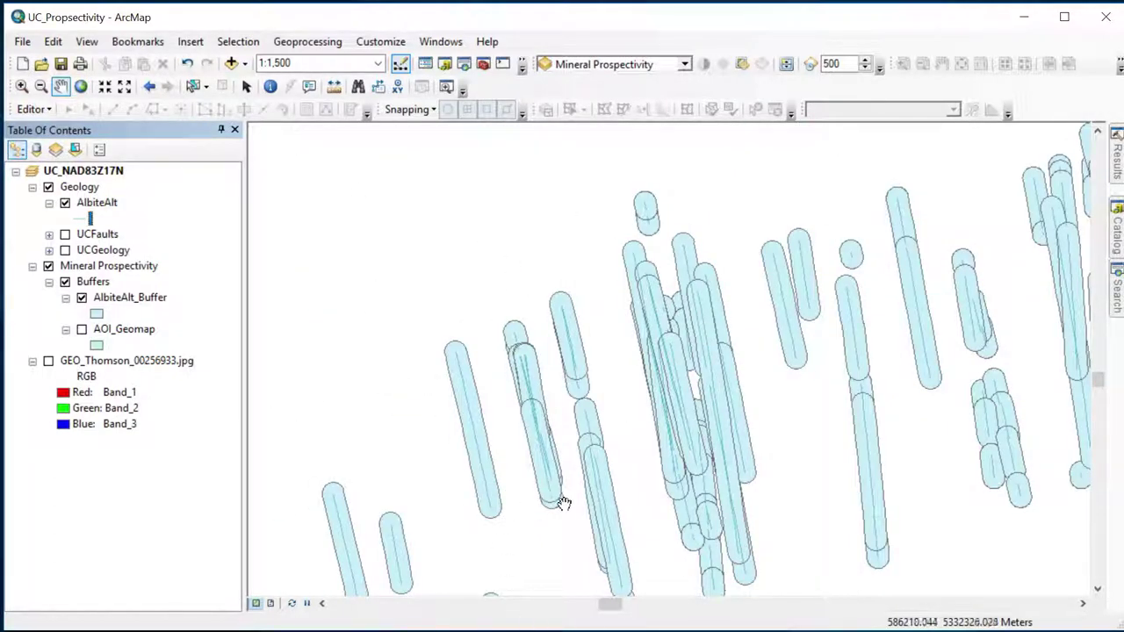
drag(522, 468, 480, 426)
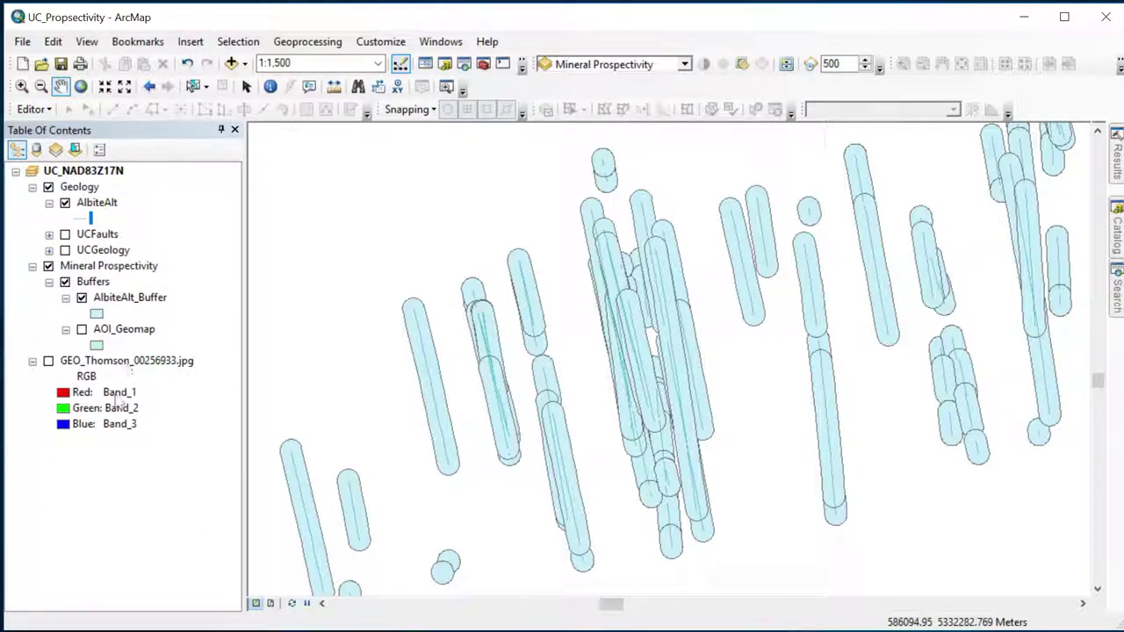
Minimise ArcMap and the project folder, and read the assignment PDF's polyline-to-polygon conversion instructions up to the Geoprocessing Options illustration
click(1024, 18)
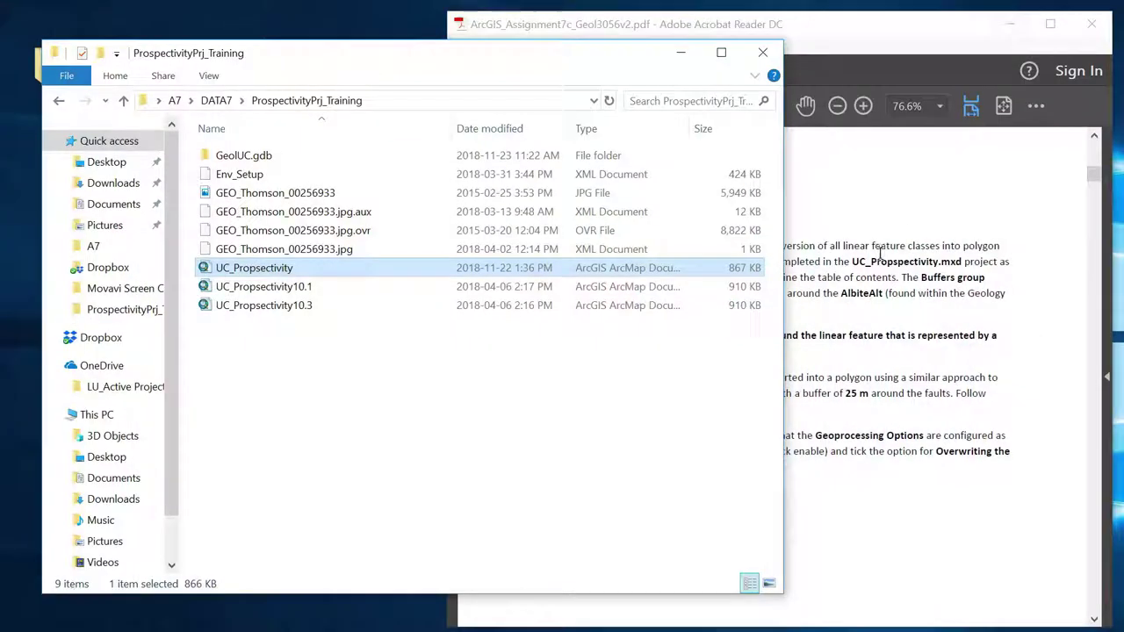
click(680, 53)
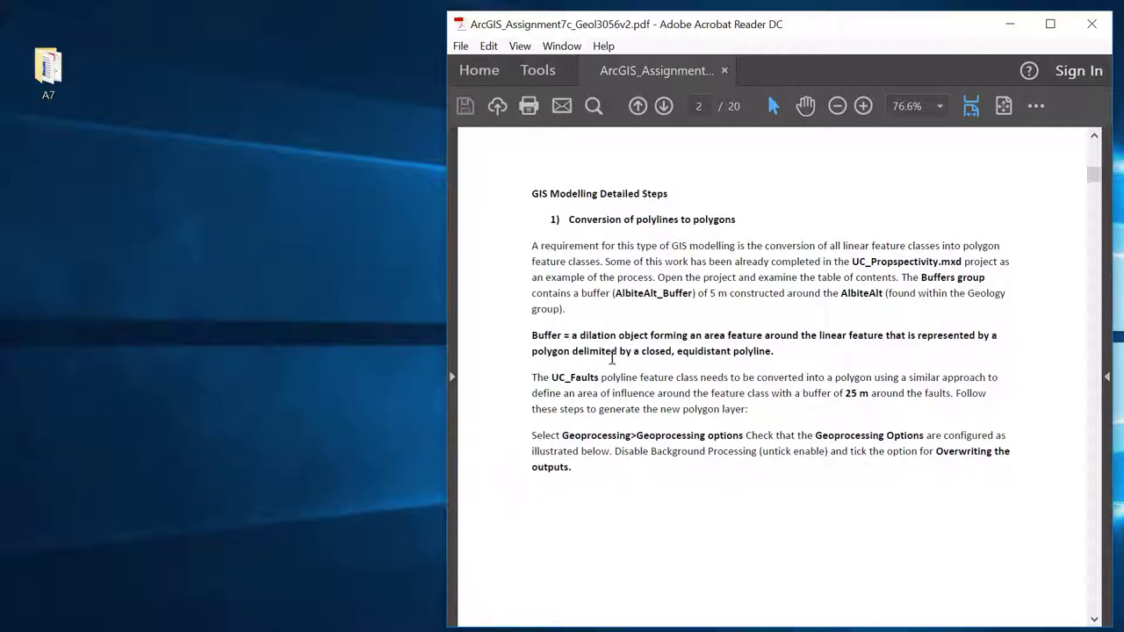
scroll(611, 358, down, 5)
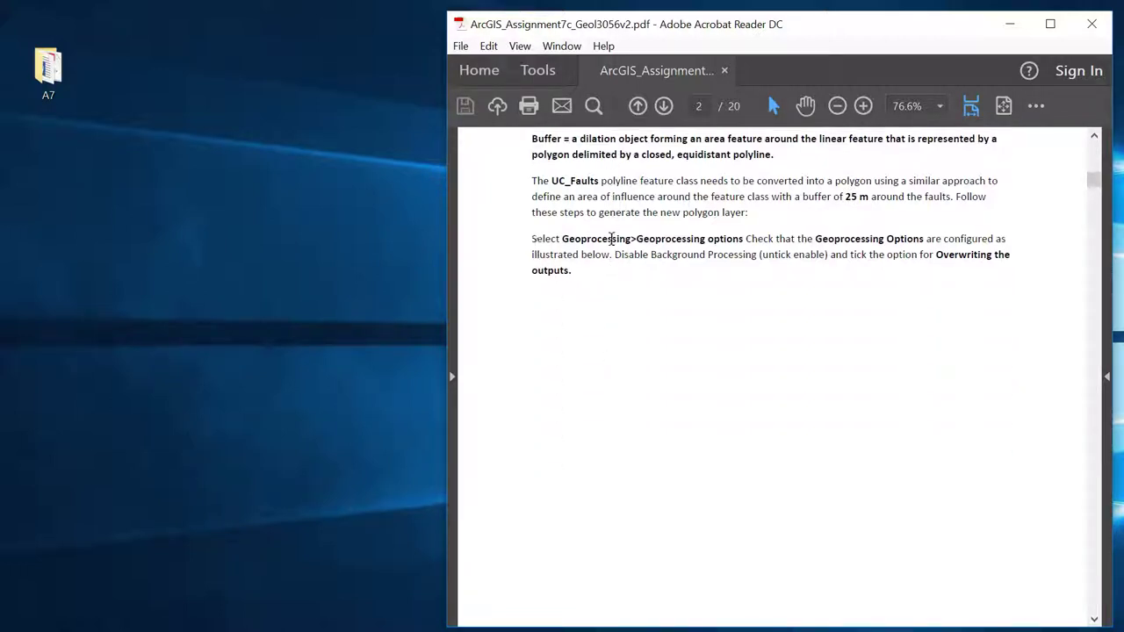
scroll(768, 351, down, 12)
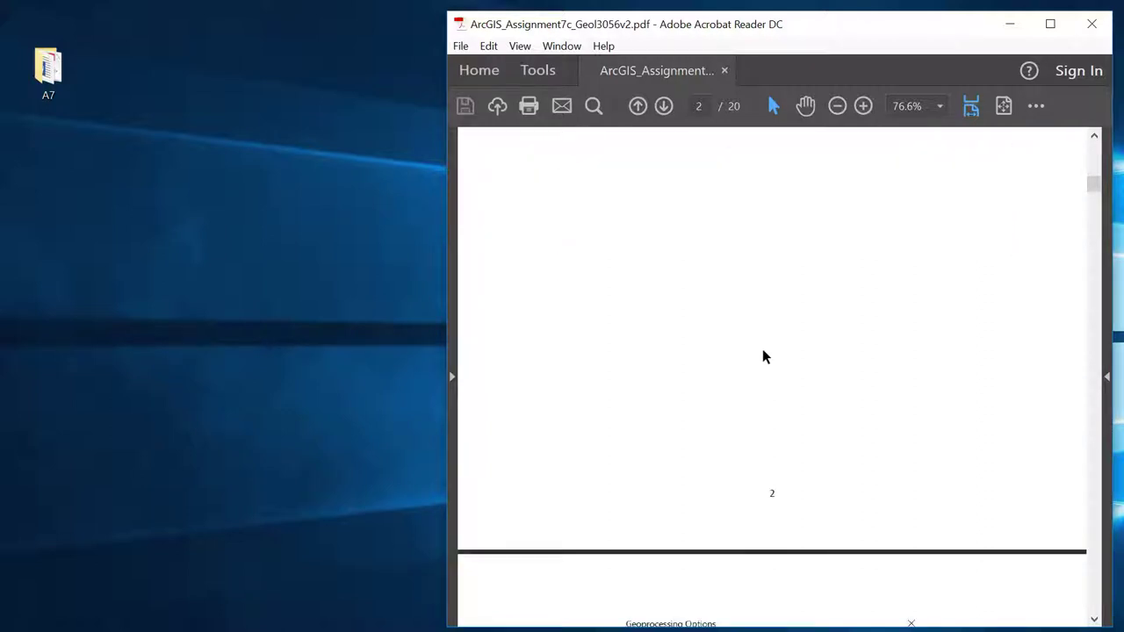
scroll(753, 339, down, 3)
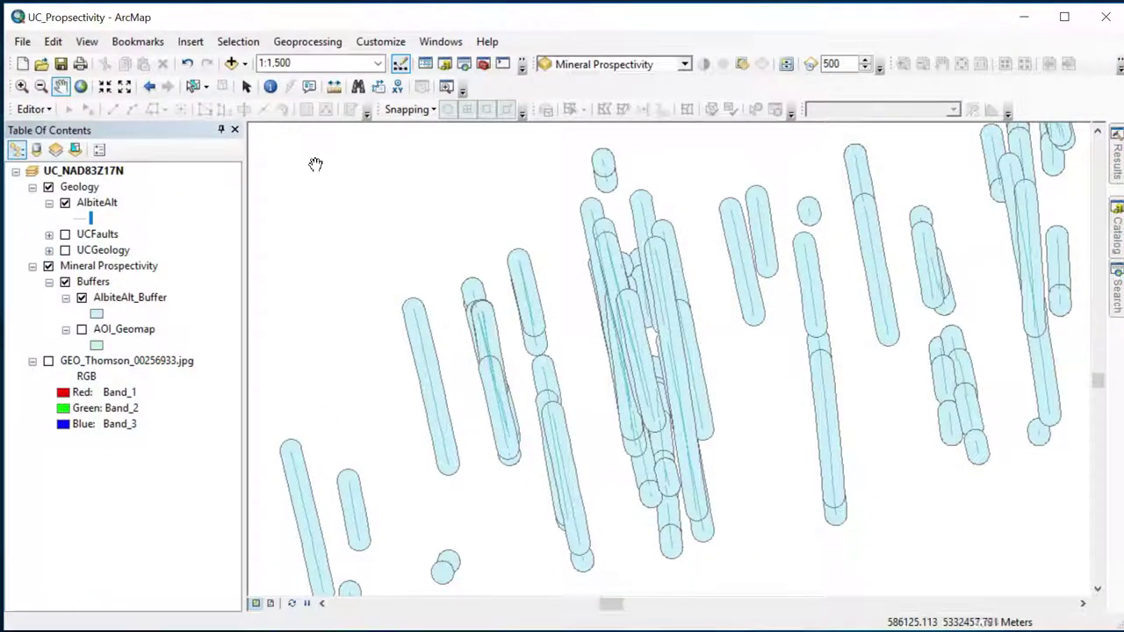
Back in ArcMap, check that the Geoprocessing Options overwrite outputs and have background processing disabled, then accept them
click(336, 45)
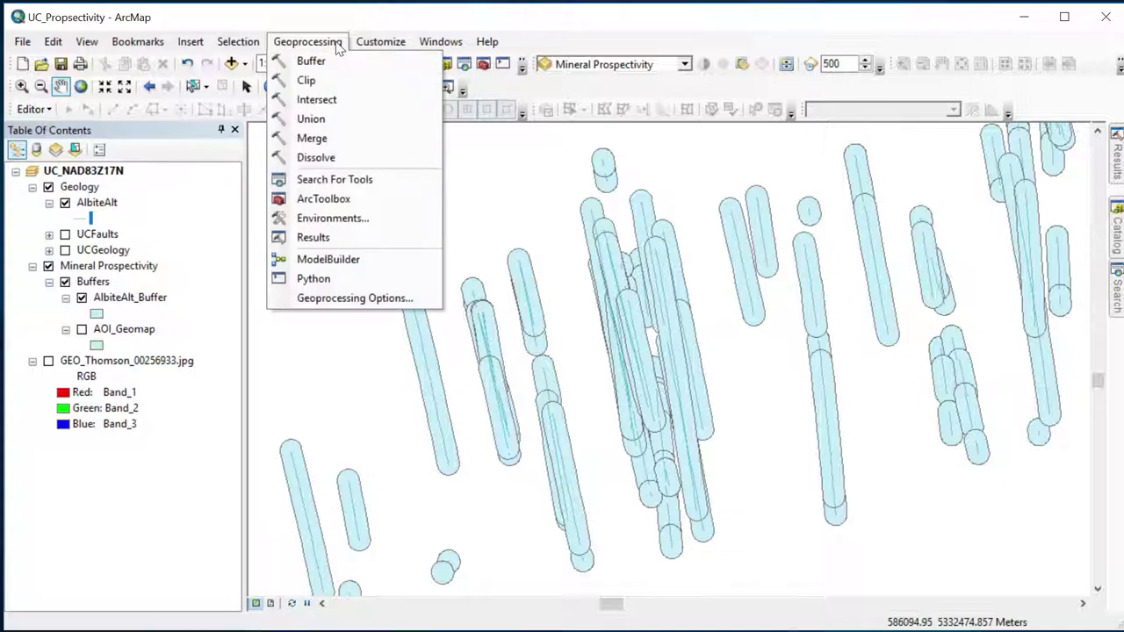
click(367, 302)
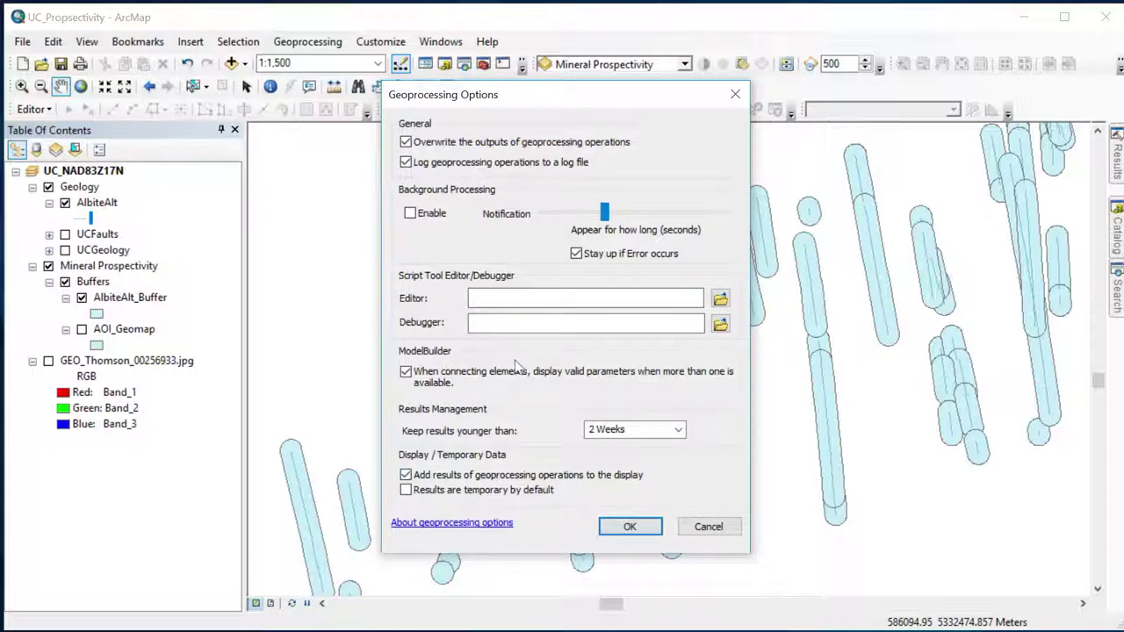
click(630, 527)
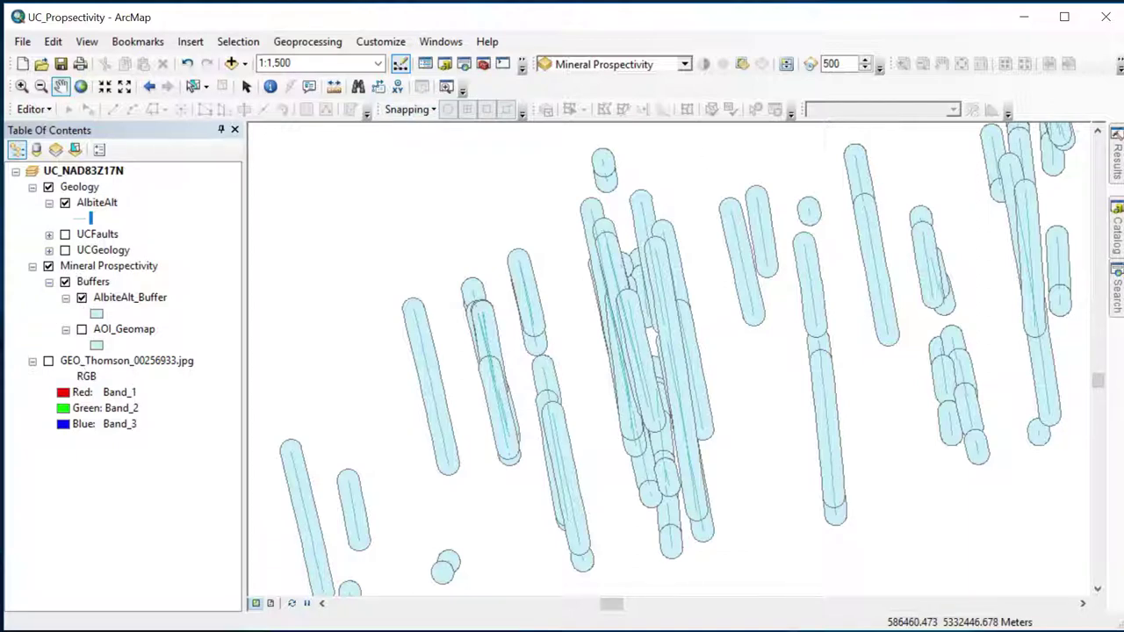
Search for "buffer" and open the Buffer (Analysis) tool, keeping its window clear of the layer list
click(1118, 300)
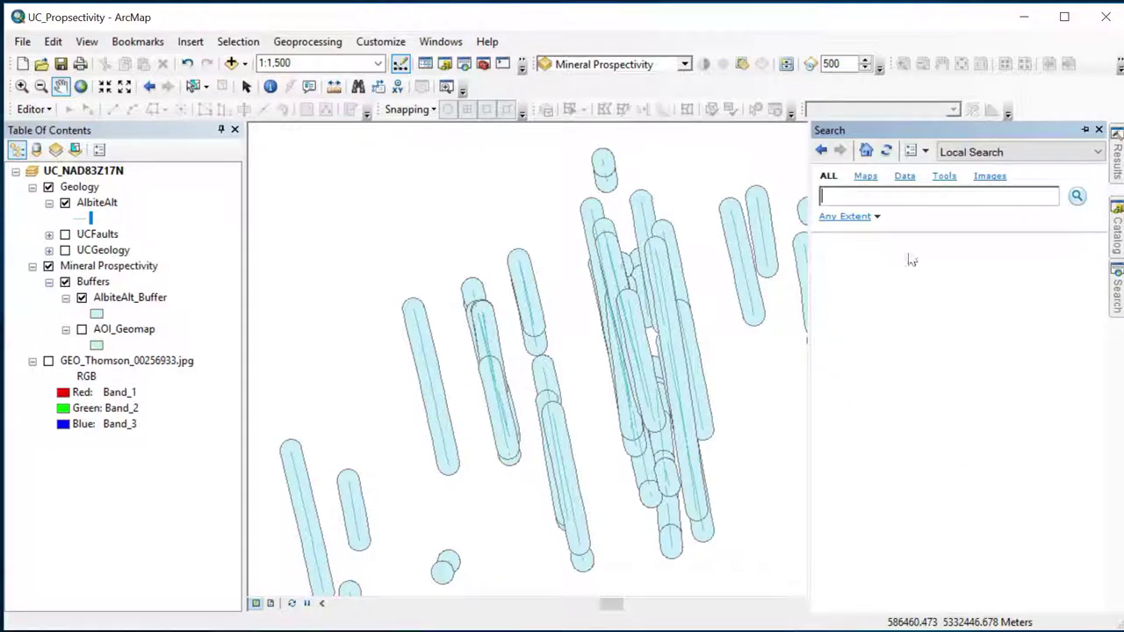
text(buffer)
click(1077, 196)
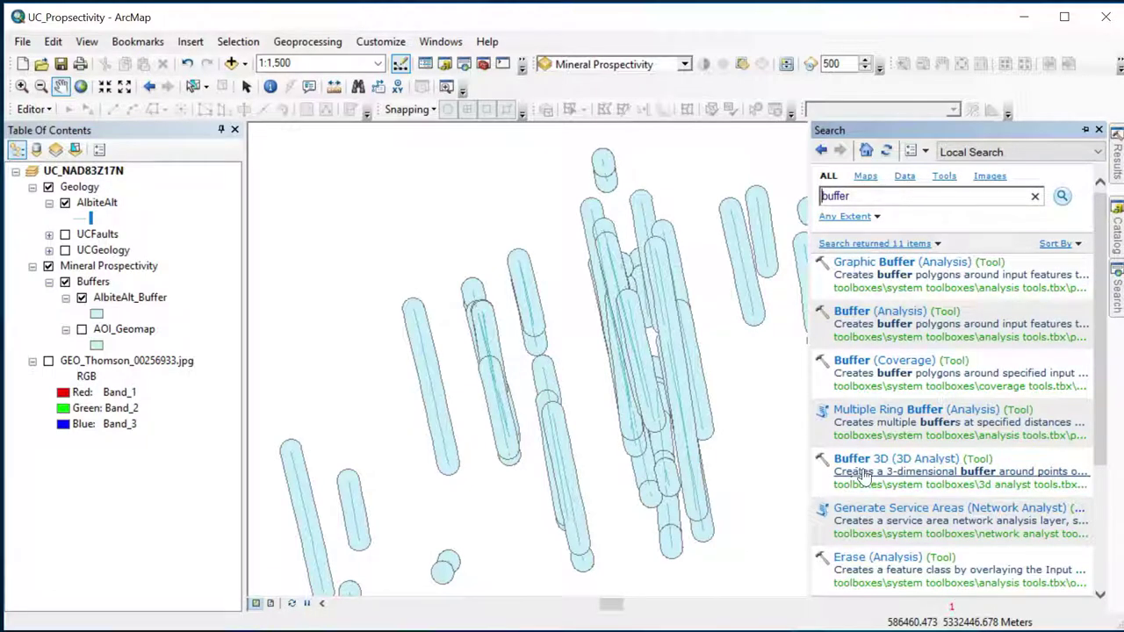
click(864, 313)
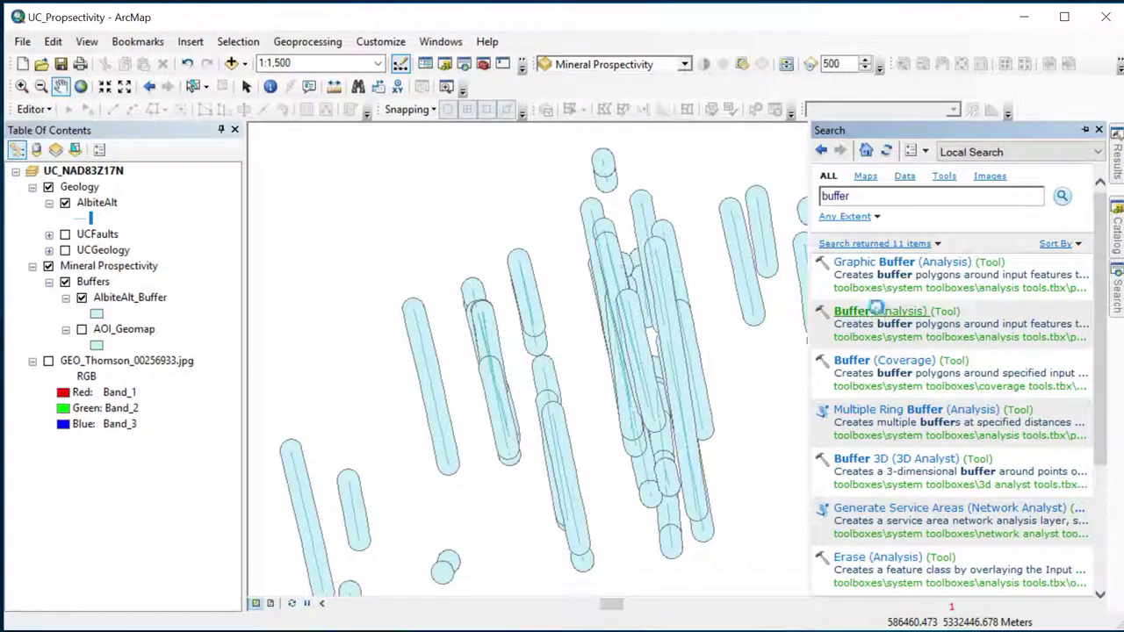
drag(588, 29, 353, 67)
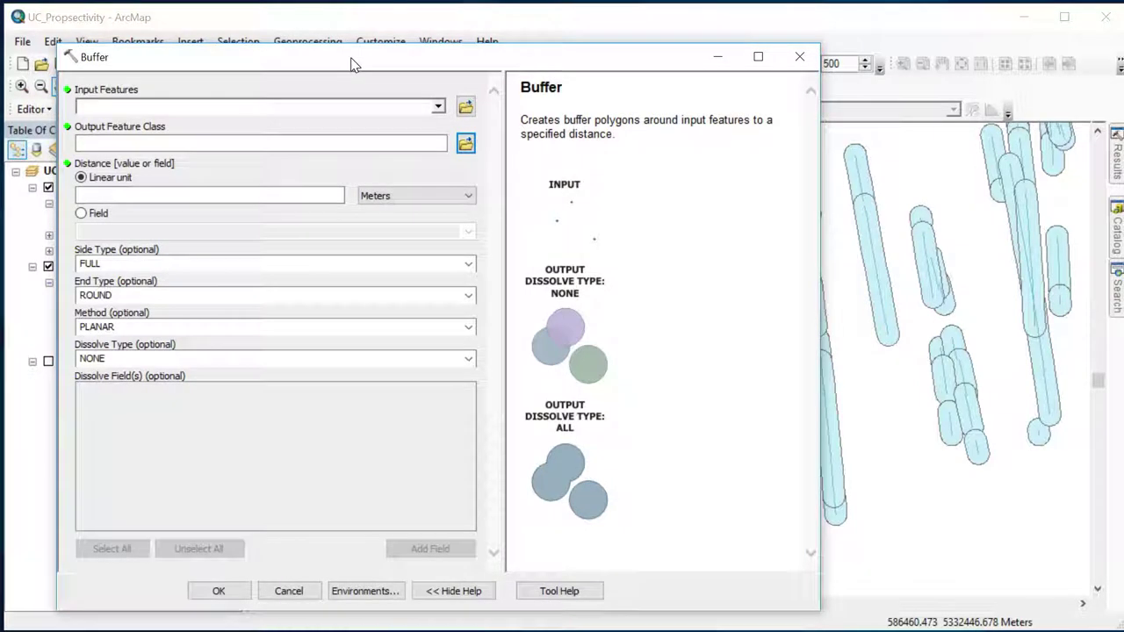
drag(263, 66, 542, 69)
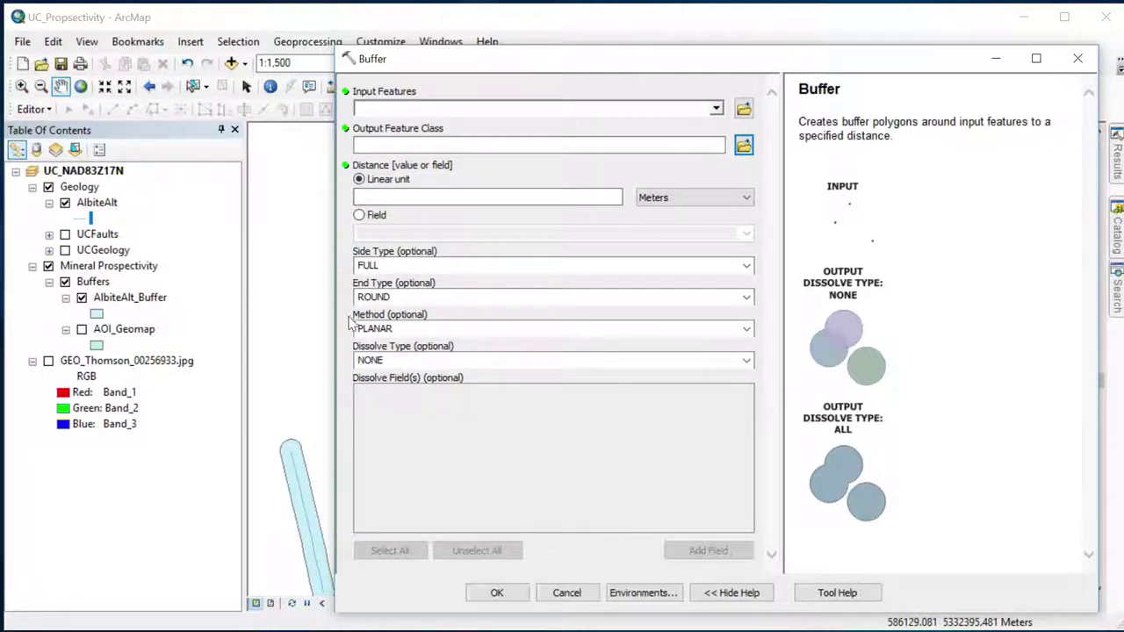
Show the UCFaults layer, hide AlbiteAlt and AlbiteAlt_Buffer, and examine the fault lines at 1:24,000
click(65, 235)
click(65, 203)
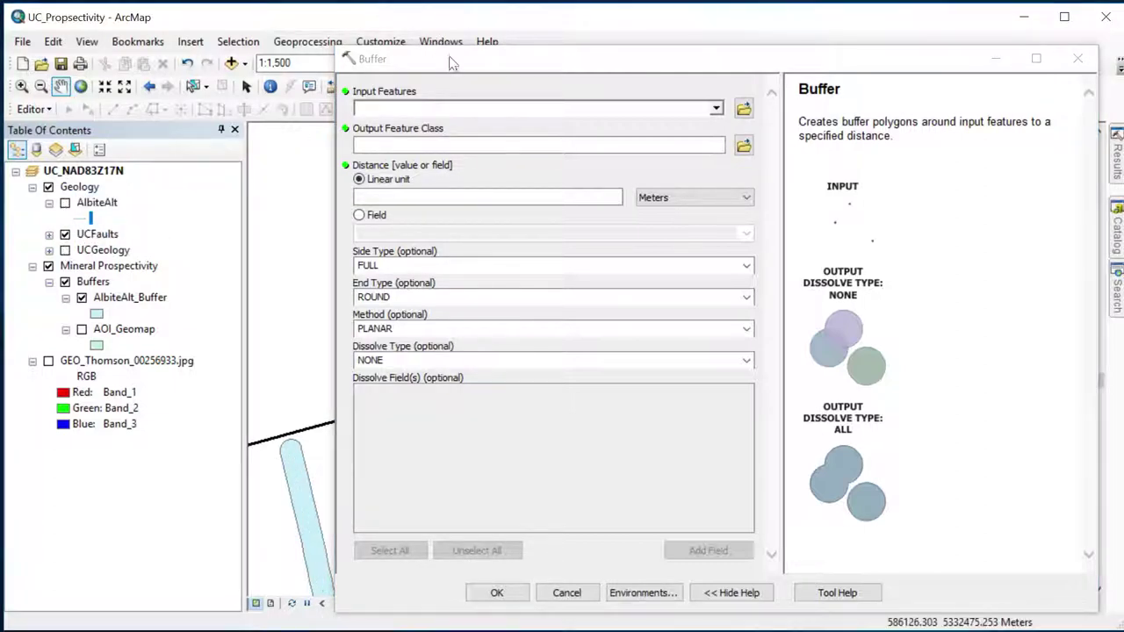
drag(450, 65, 384, 416)
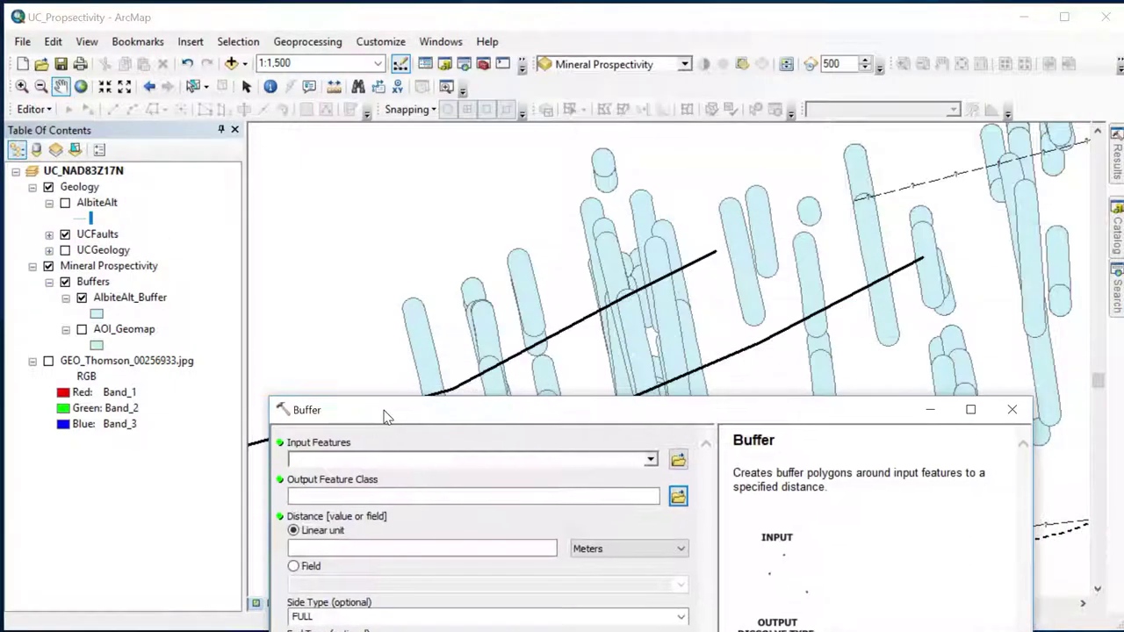
click(81, 298)
scroll(694, 288, down, 2)
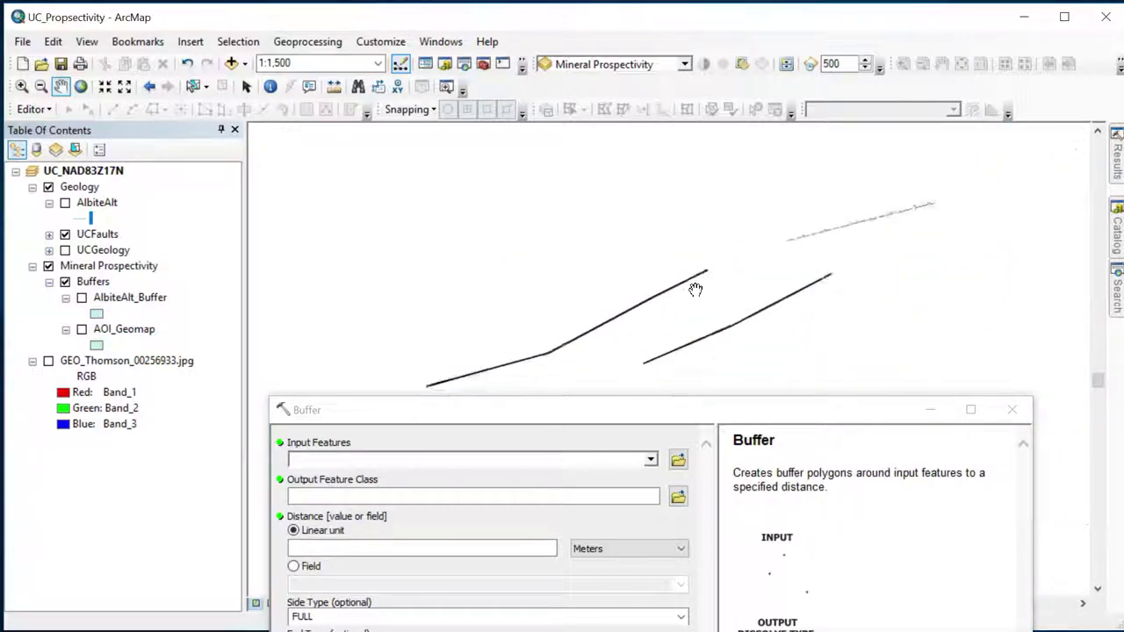
scroll(682, 284, down, 2)
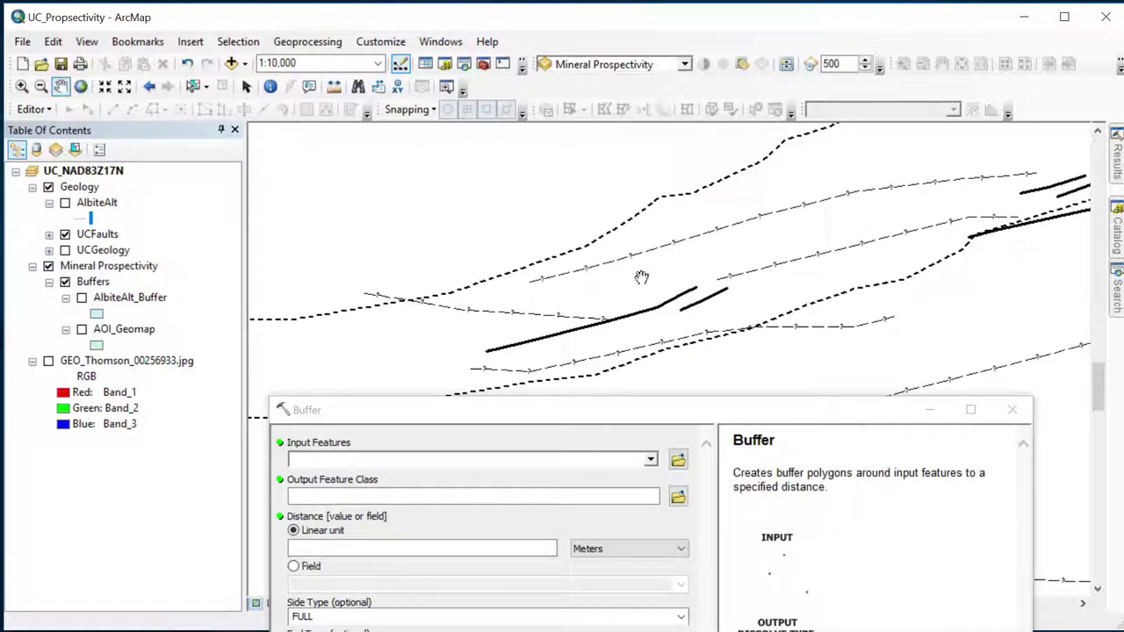
scroll(643, 288, down, 2)
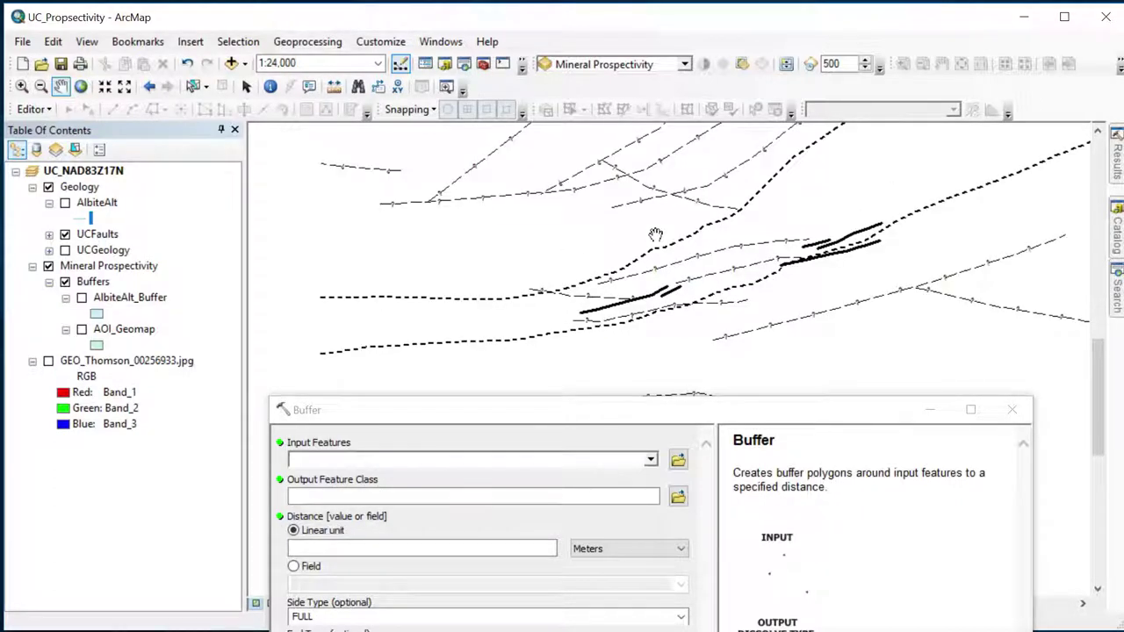
drag(655, 238, 544, 302)
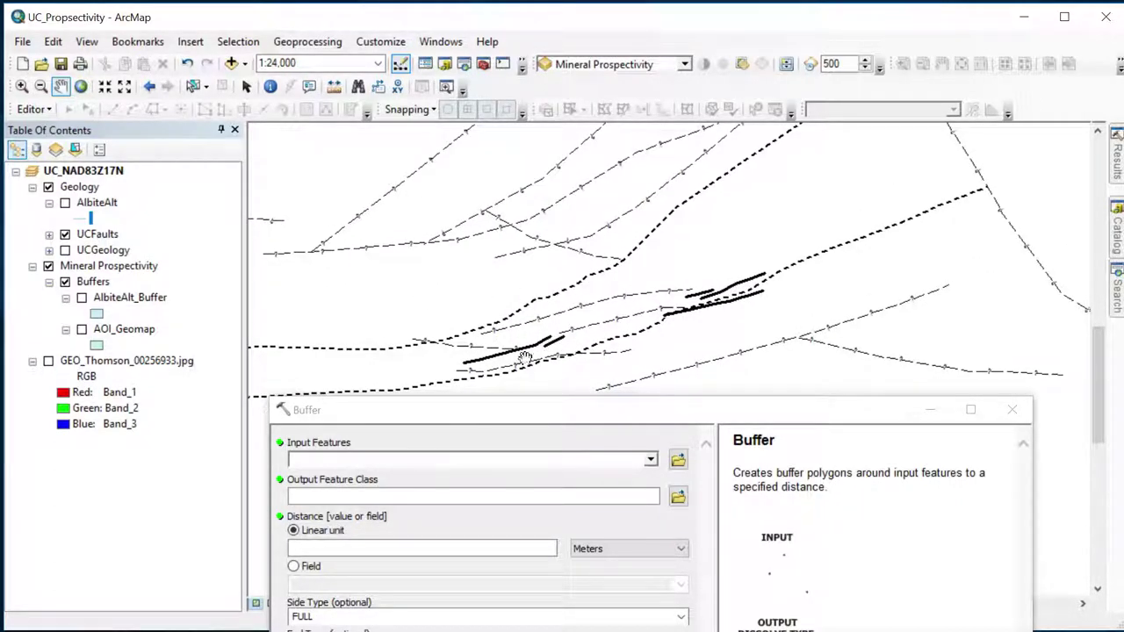
drag(461, 341, 564, 263)
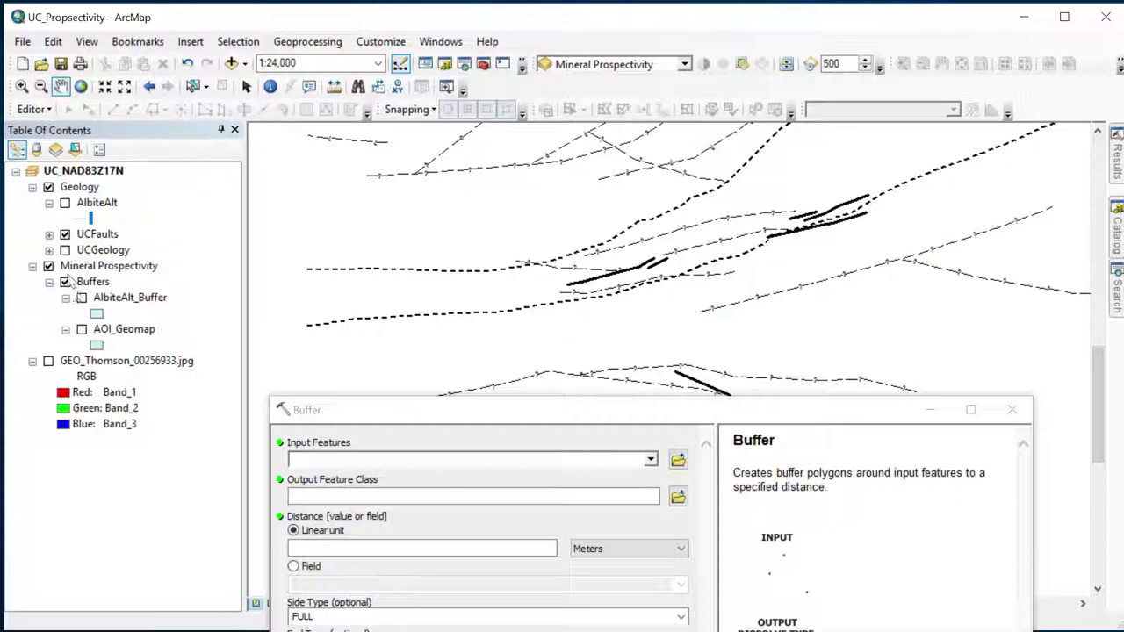
Set the UCFaults layer as the Buffer tool's input features
click(88, 235)
drag(88, 238, 304, 462)
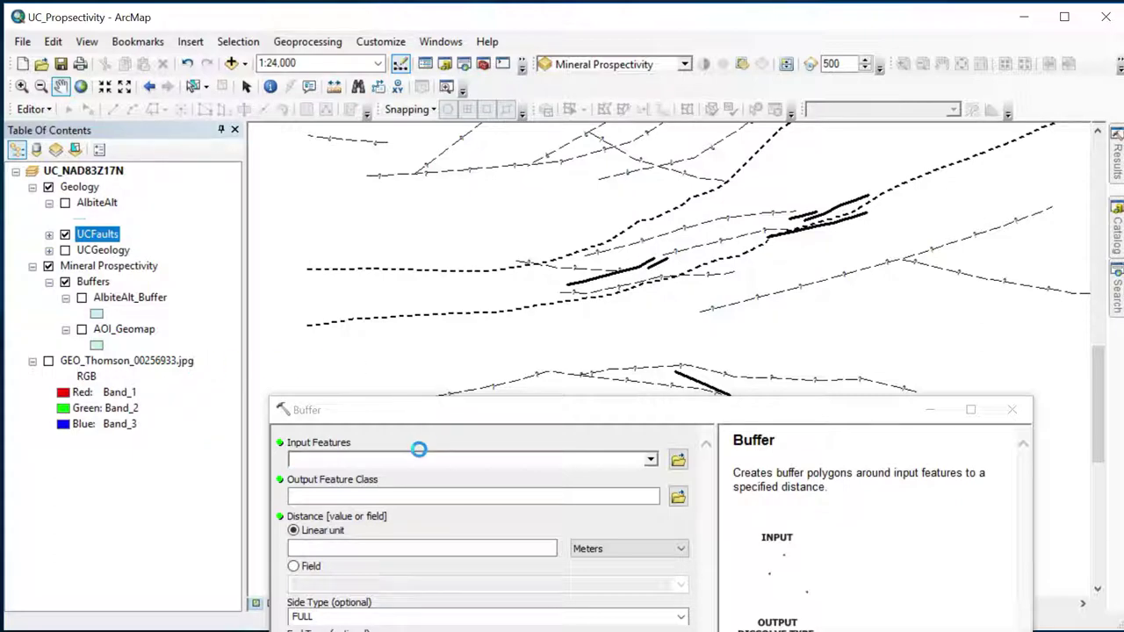
drag(391, 416, 265, 119)
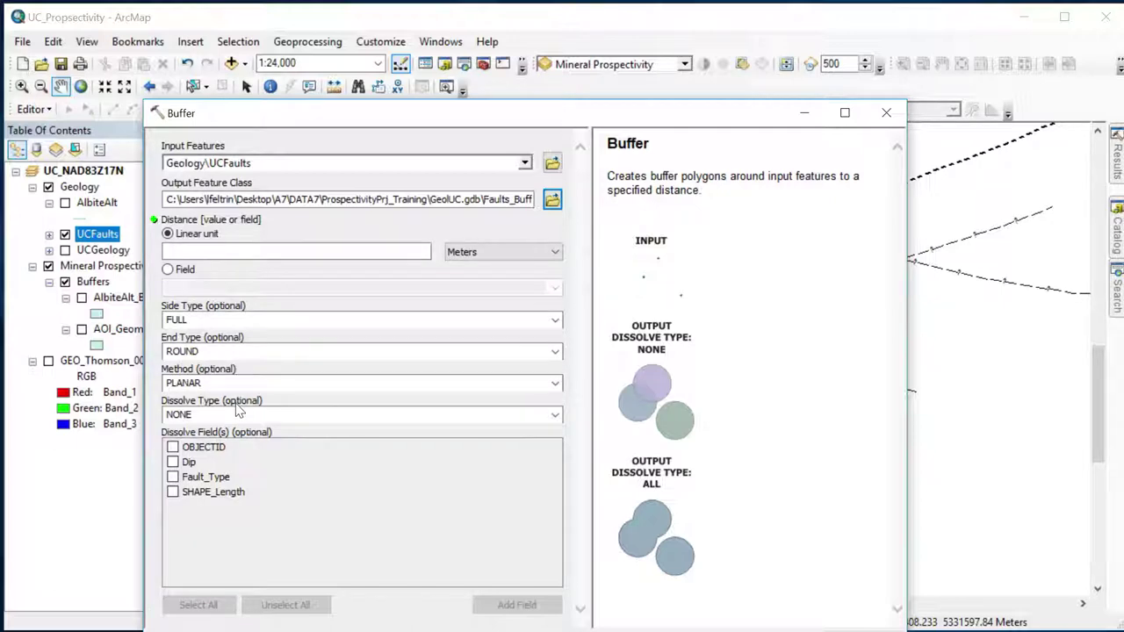
Inspect the contents of the GeolUC.gdb geodatabase in the project folder, then return to the Buffer tool's settings
click(1119, 230)
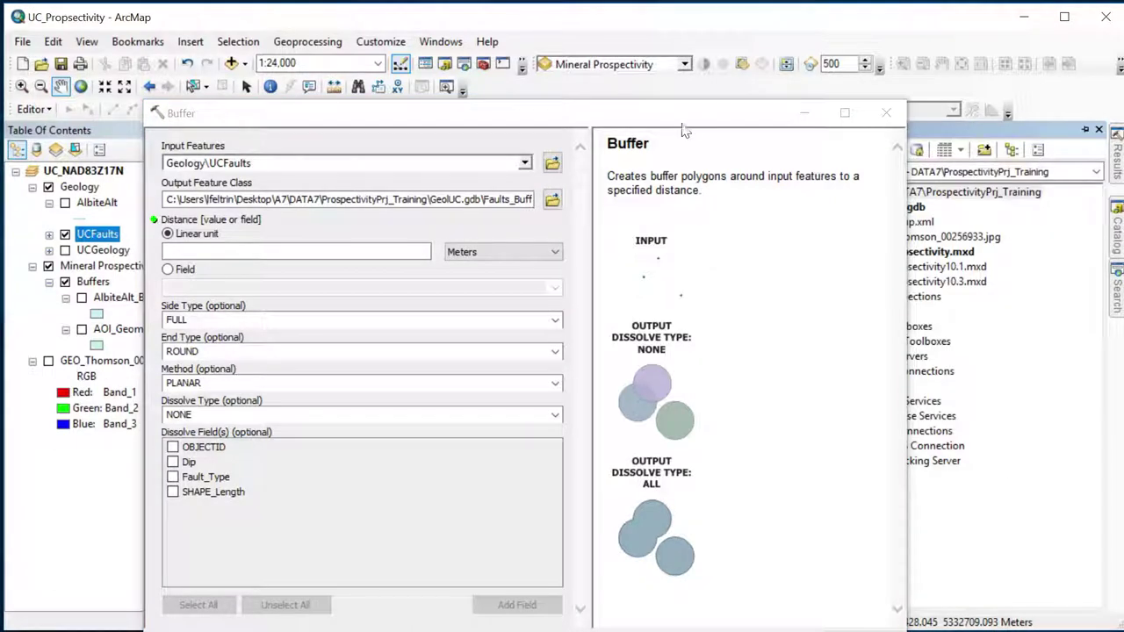
drag(698, 121, 520, 114)
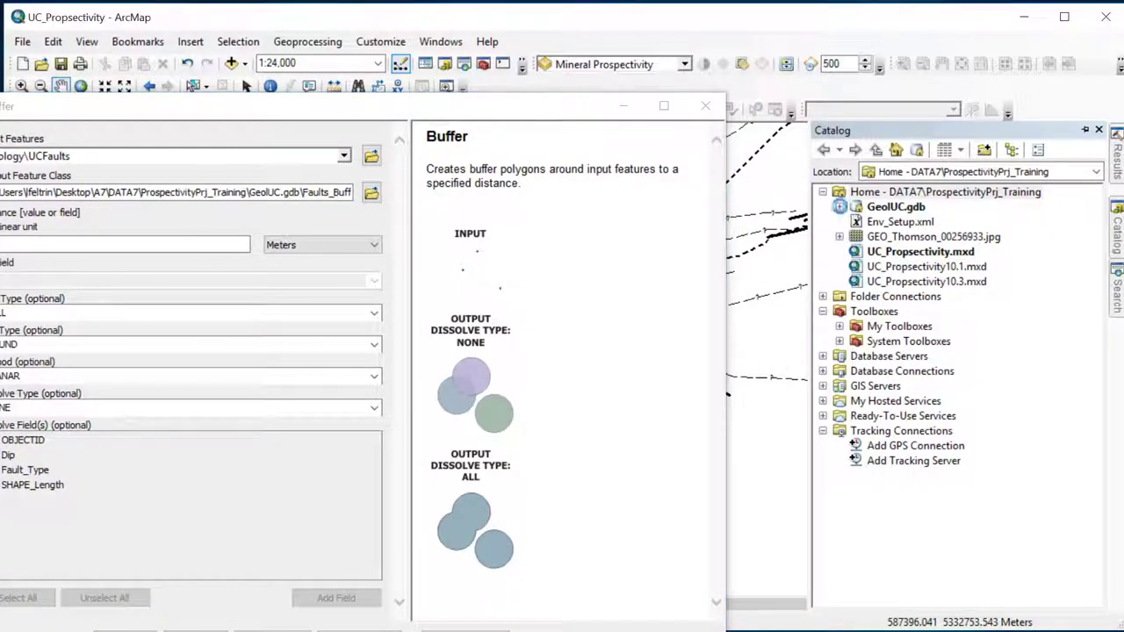
click(840, 206)
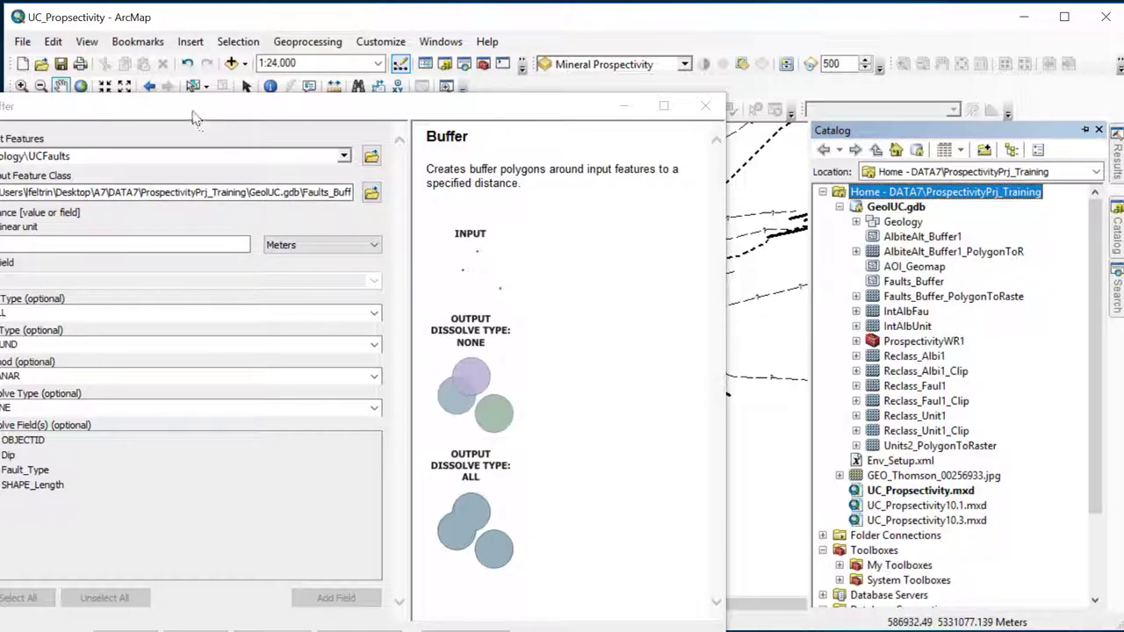
drag(195, 118, 492, 112)
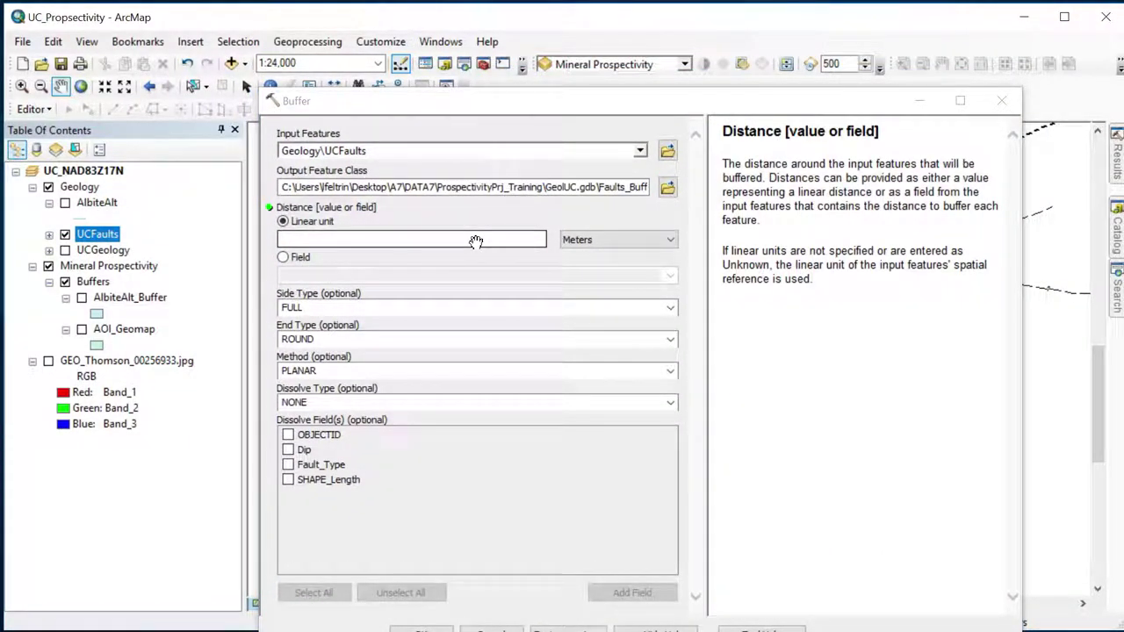
Buffer the faults by a linear distance of 25 meters, outputting to Faults_Buffer1 in GeolUC.gdb with no dissolve
click(476, 242)
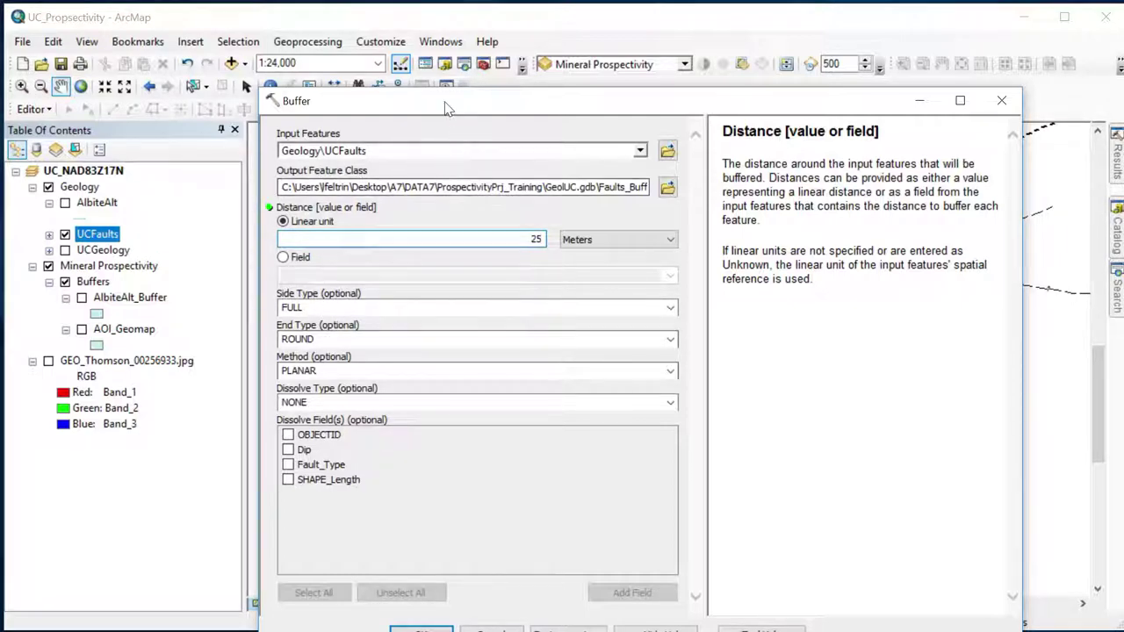
drag(452, 101, 360, 32)
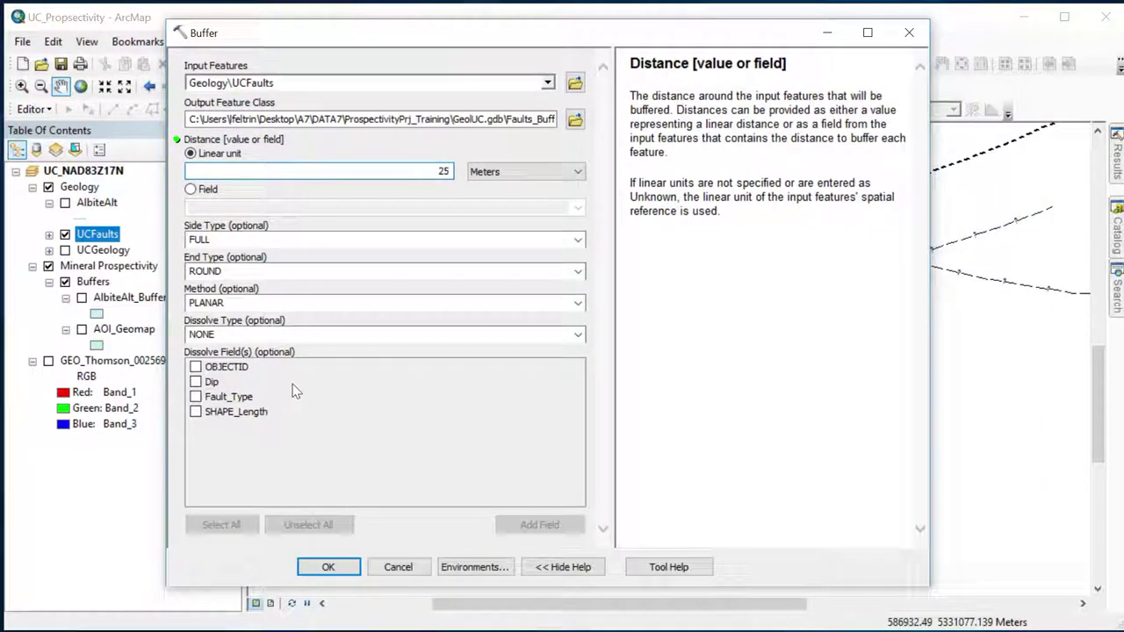
click(512, 120)
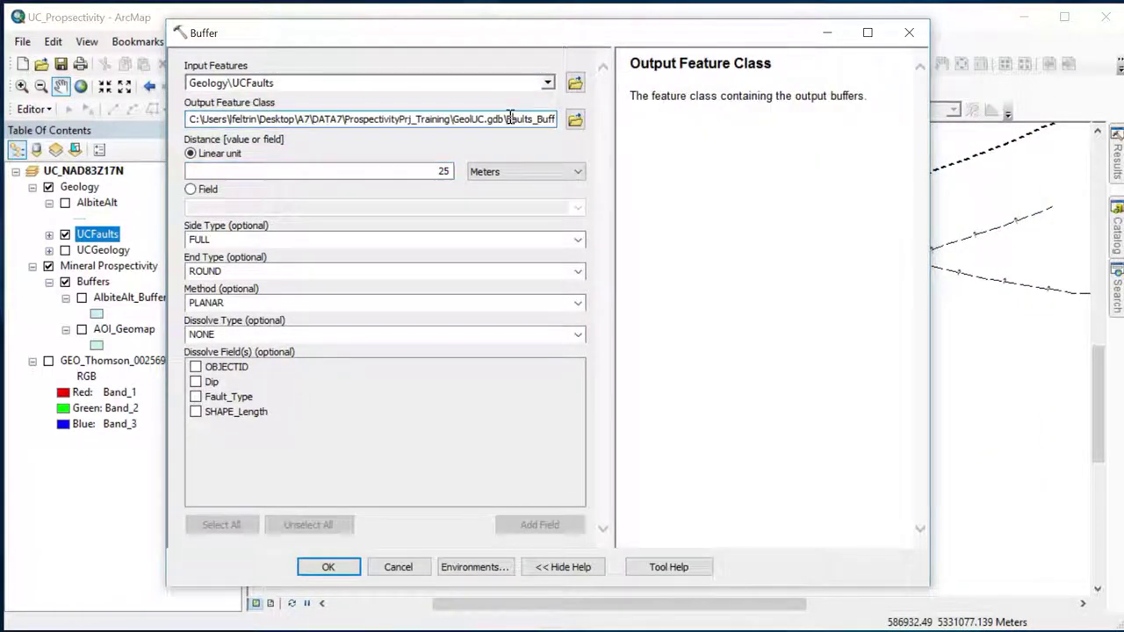
drag(525, 119, 563, 120)
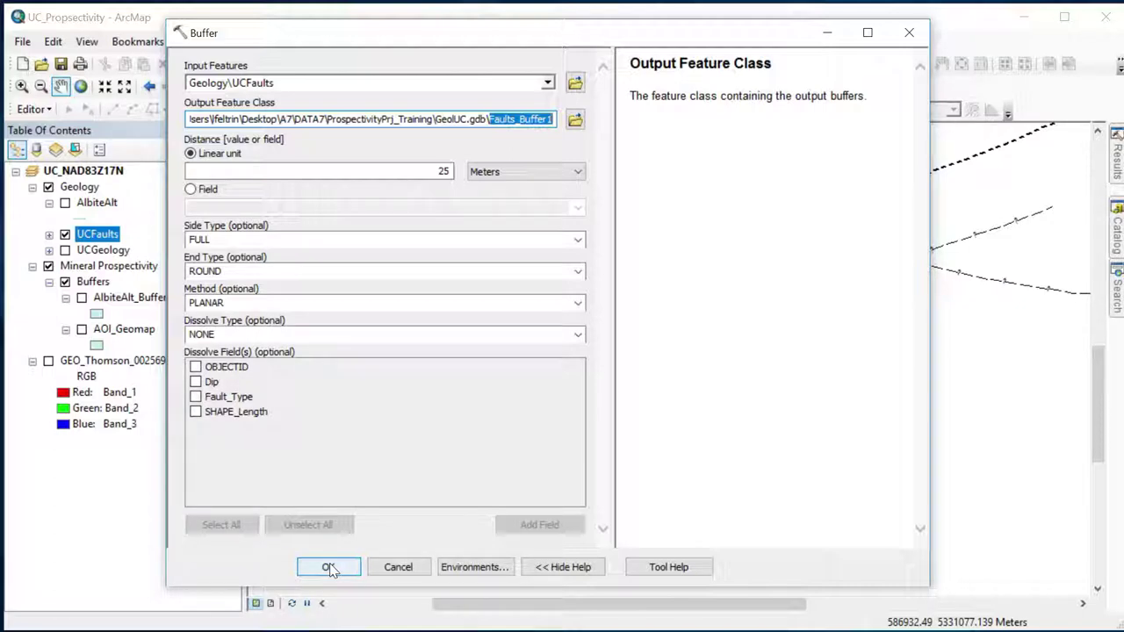
click(328, 568)
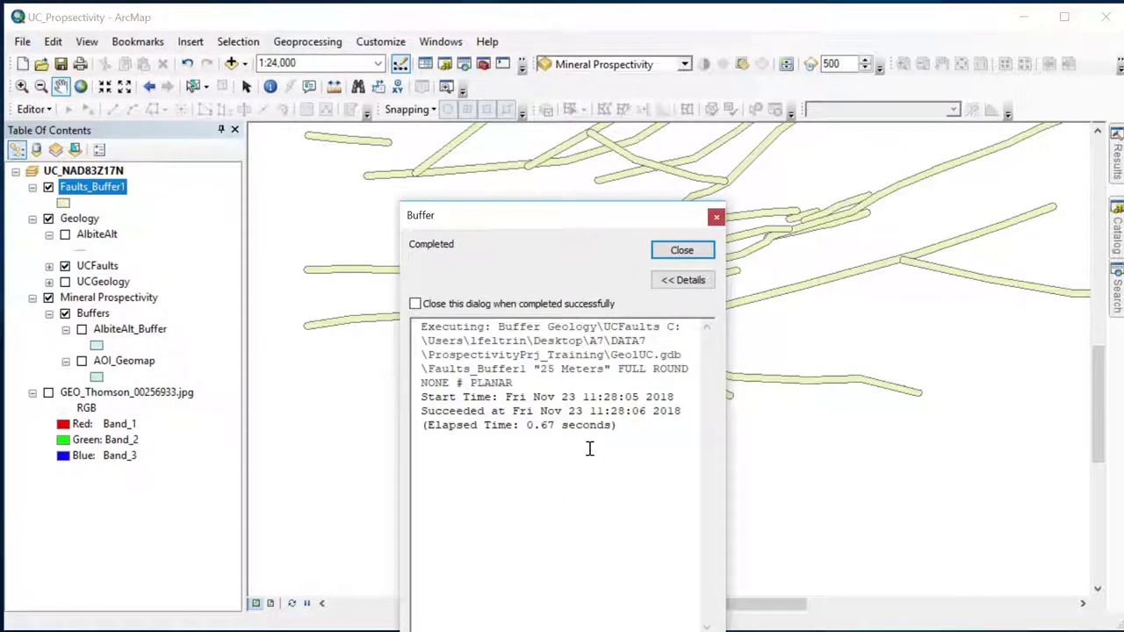
Check the output feature class name in the Buffer run report and close the report
drag(515, 220, 423, 154)
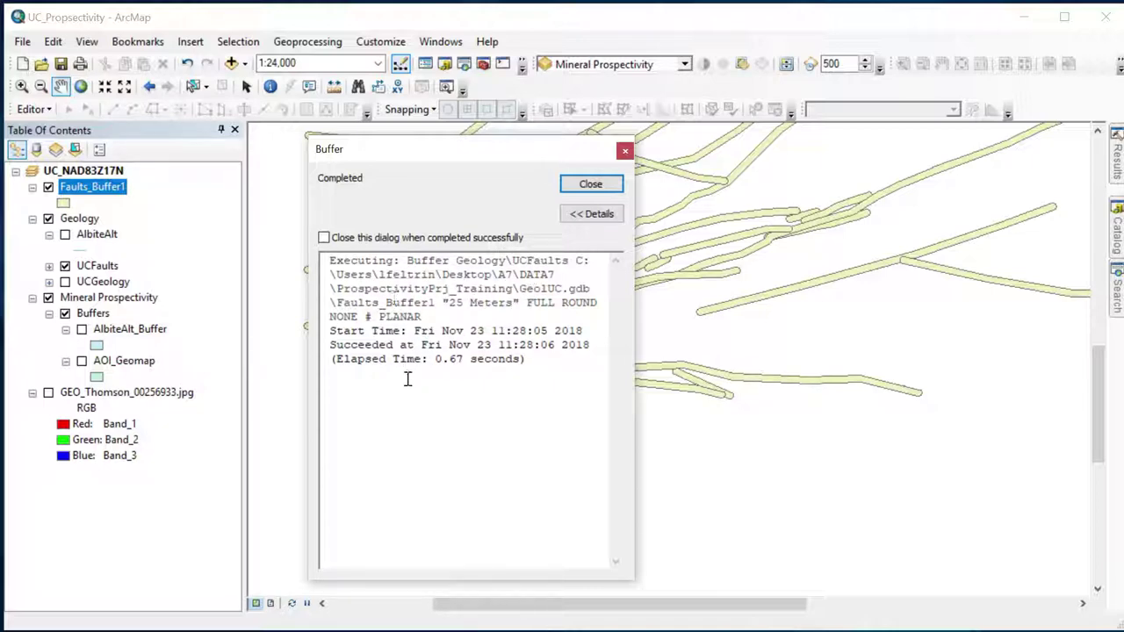
drag(339, 303, 436, 304)
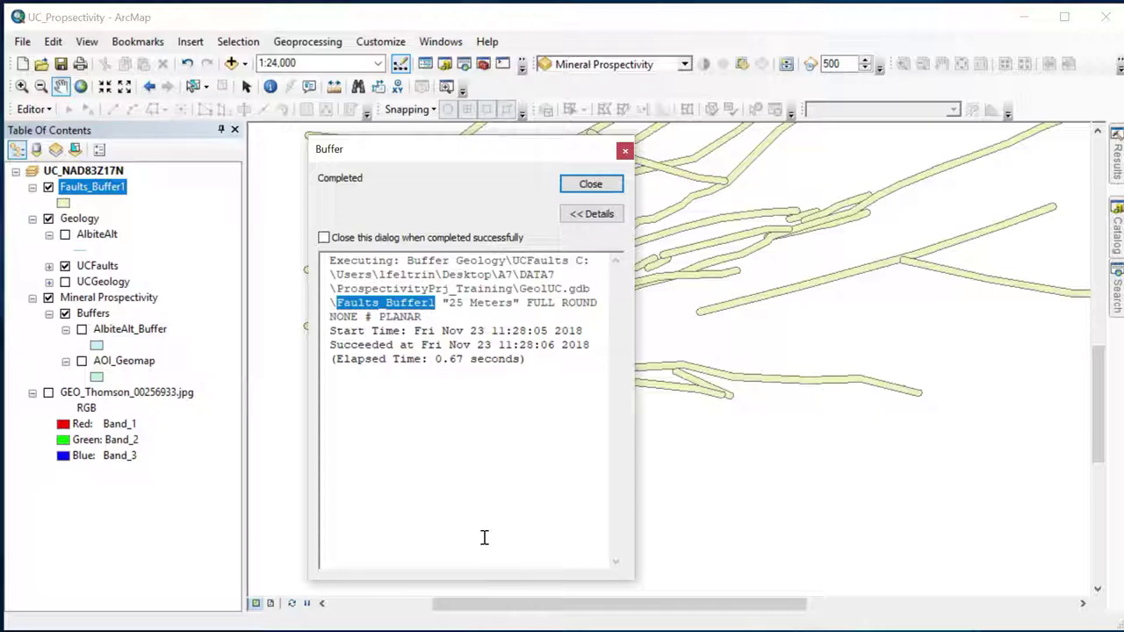
click(590, 184)
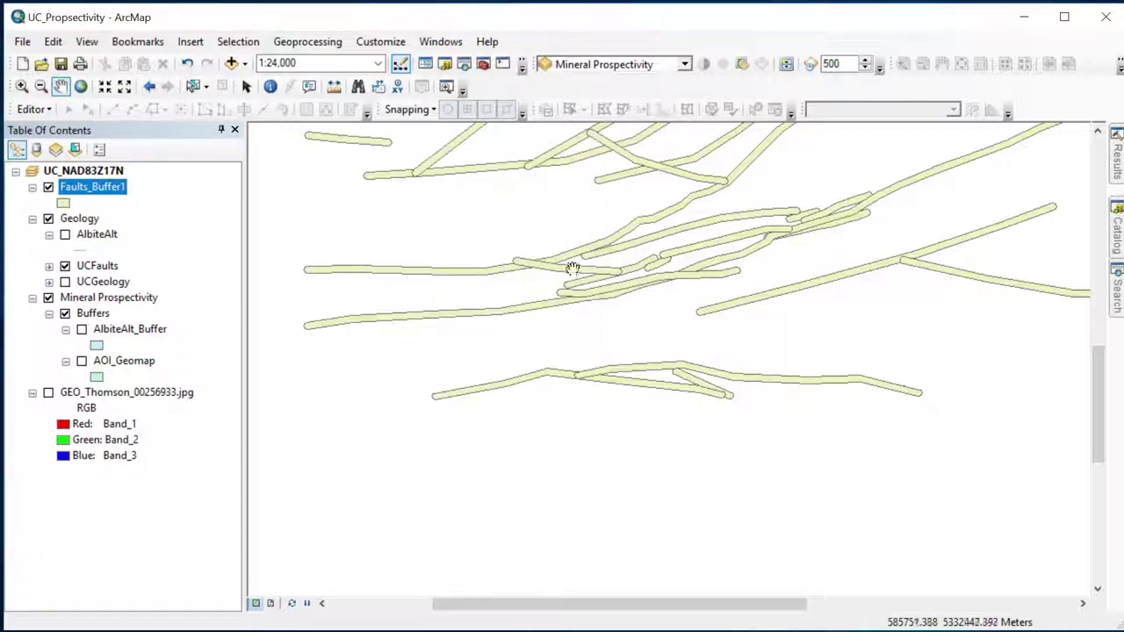
Examine the fault buffer polygons up close at 1:4,000 and try a line measurement from one buffer's edge
scroll(571, 268, down, 3)
scroll(599, 344, up, 3)
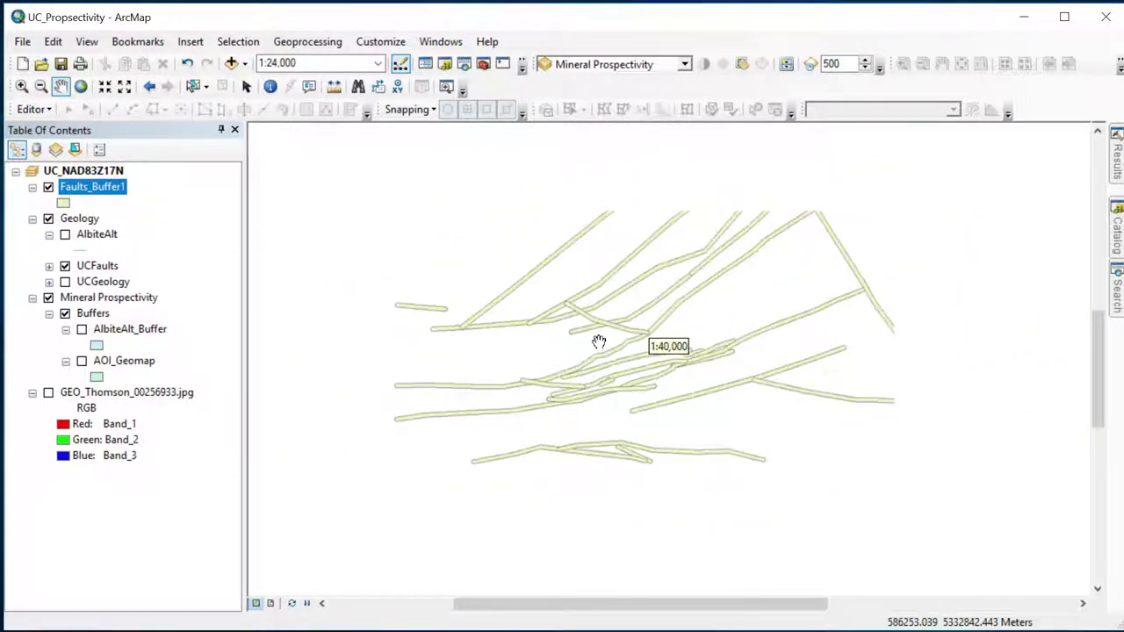
scroll(556, 431, down, 5)
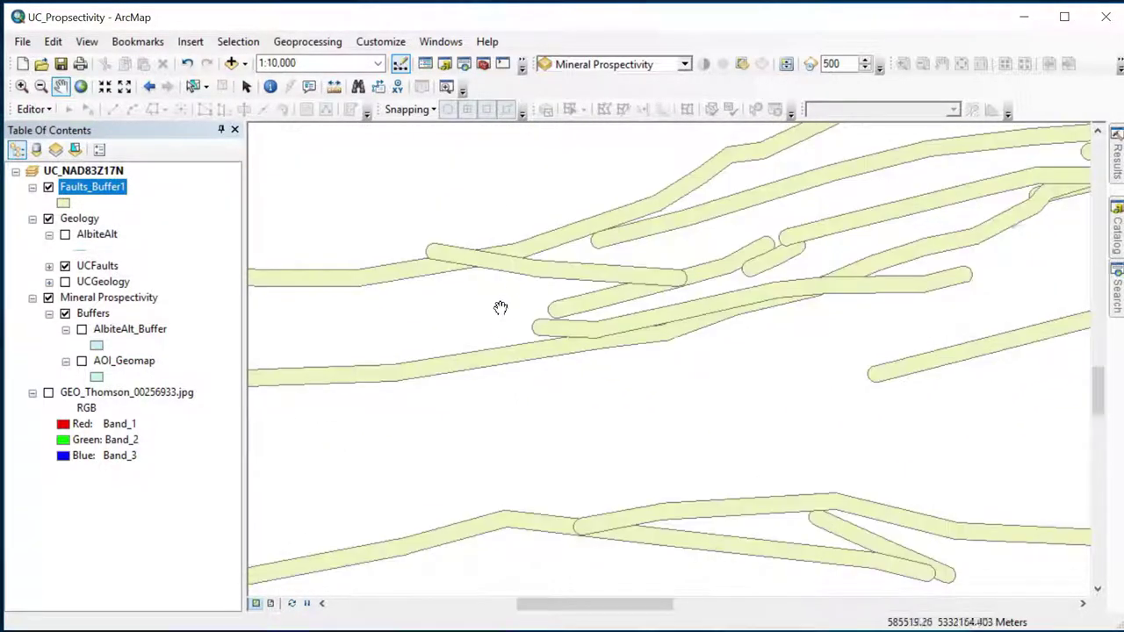
scroll(498, 297, down, 3)
drag(358, 240, 571, 339)
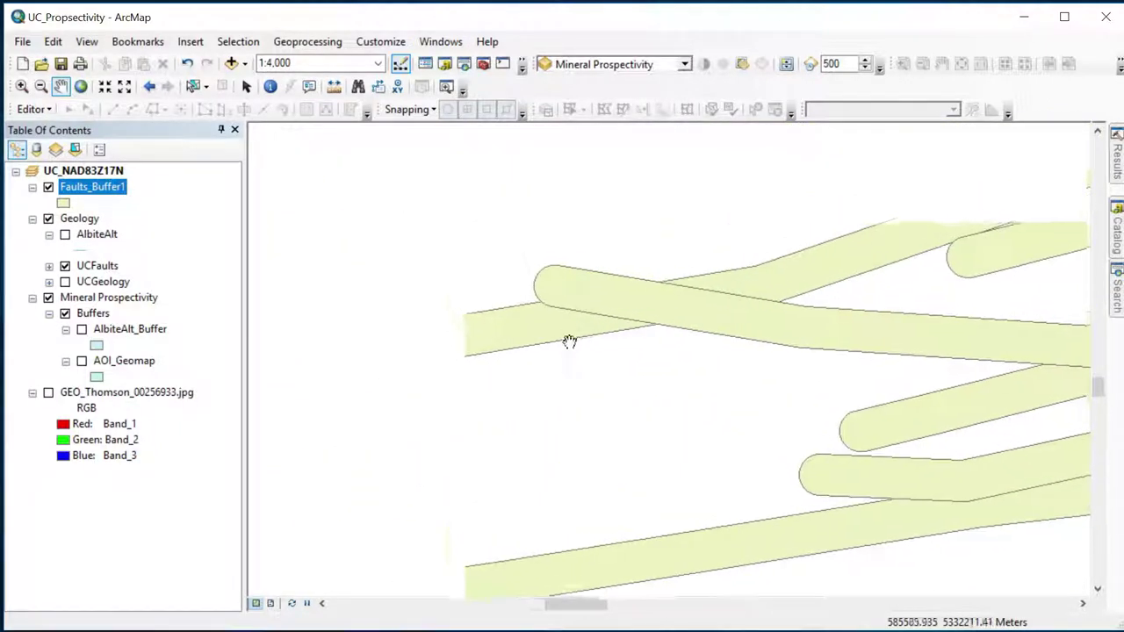
click(333, 86)
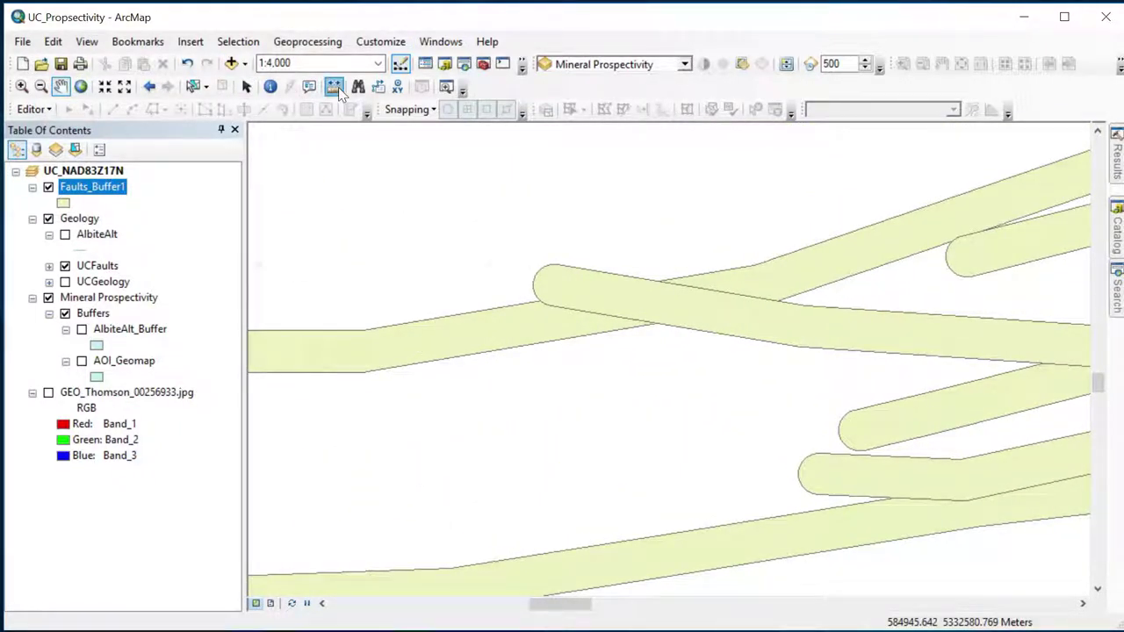
click(412, 334)
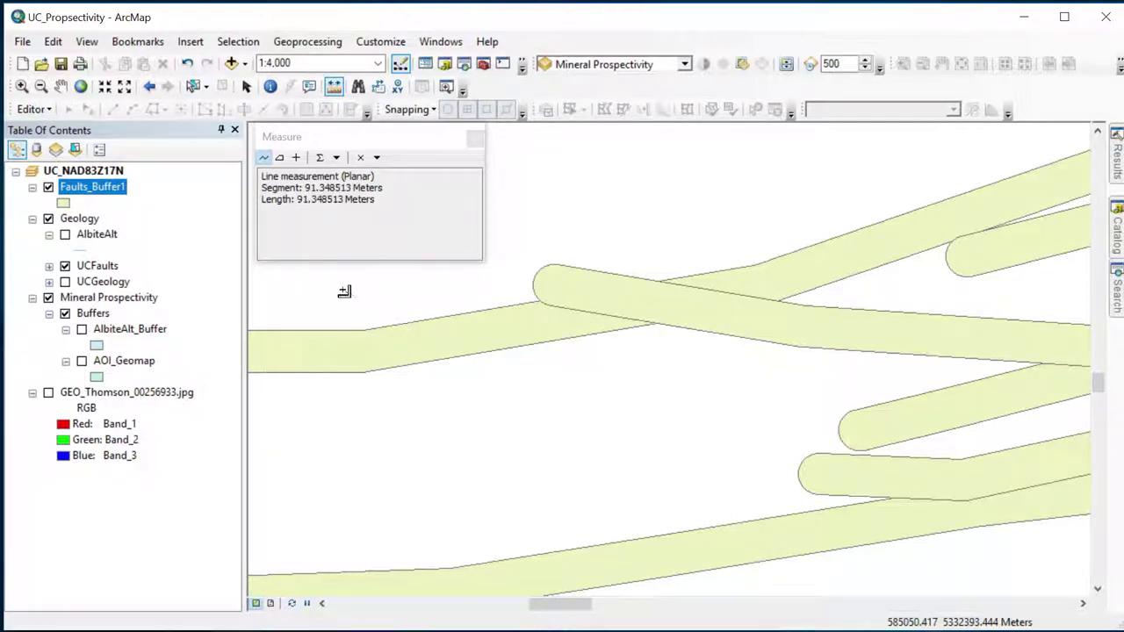
click(475, 138)
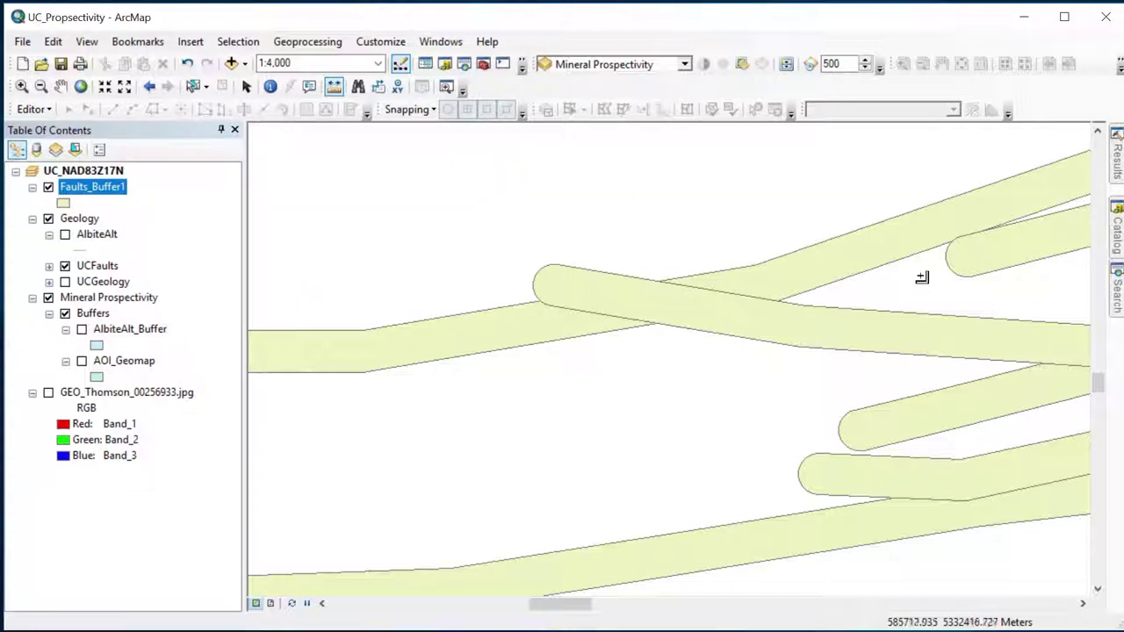
Minimise ArcMap and read the assignment PDF from the Buffer tool instructions to the step on adding a class field
click(1023, 17)
scroll(627, 375, down, 10)
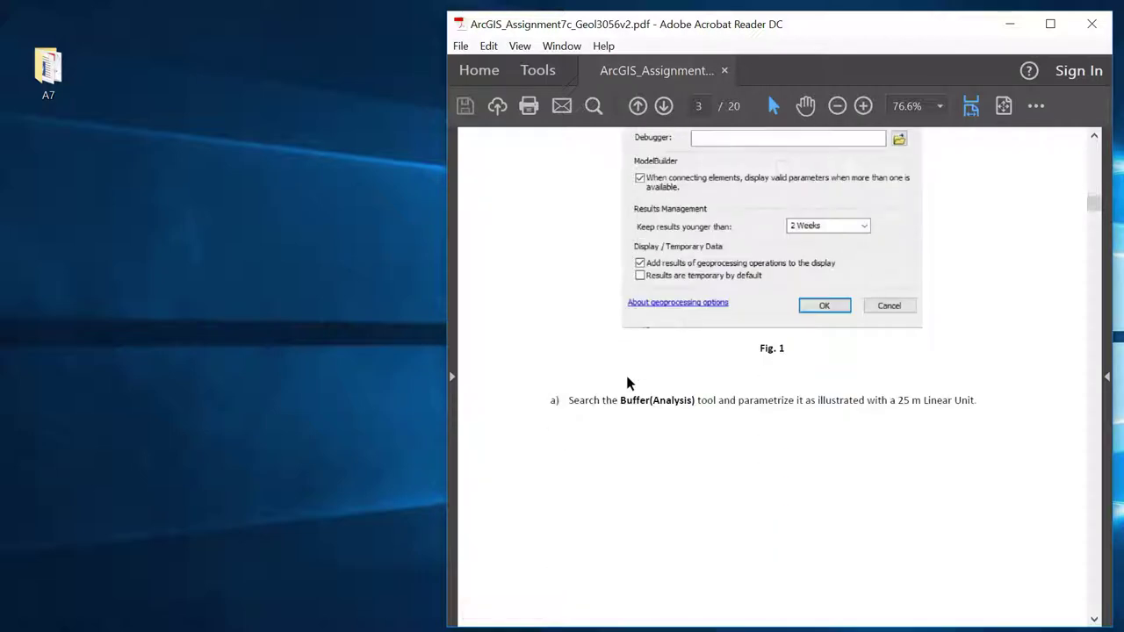
scroll(628, 375, down, 5)
scroll(630, 369, down, 2)
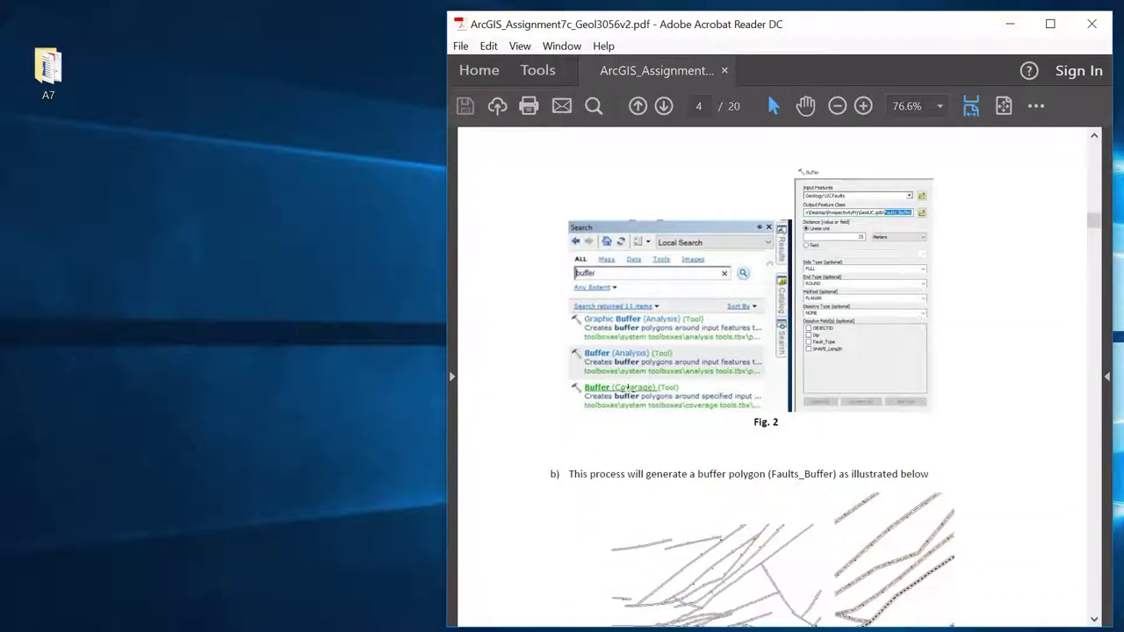
scroll(731, 420, down, 5)
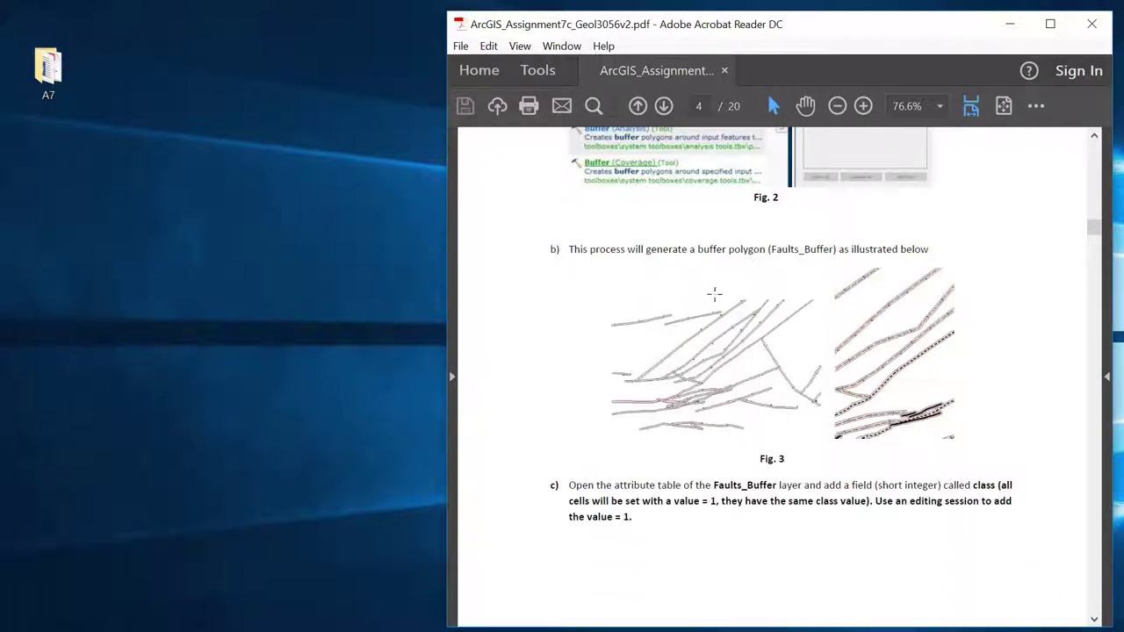
Check the class field example in the assignment PDF, switch to ArcMap and open the Faults_Buffer1 attribute table in an enlarged pane
scroll(714, 294, down, 12)
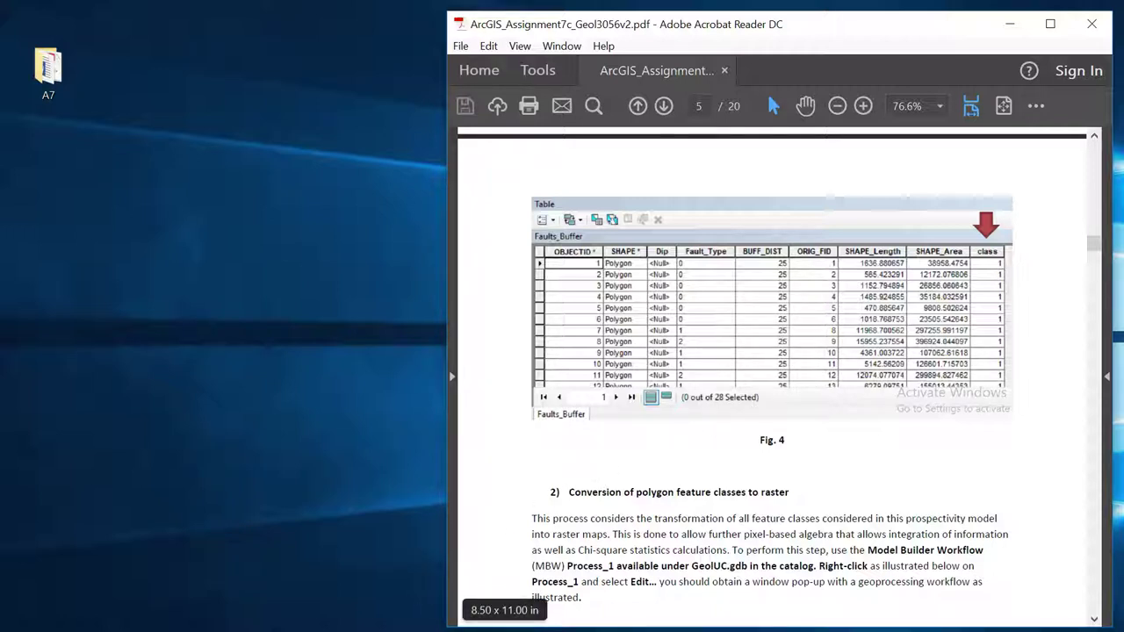
key(alt+Tab)
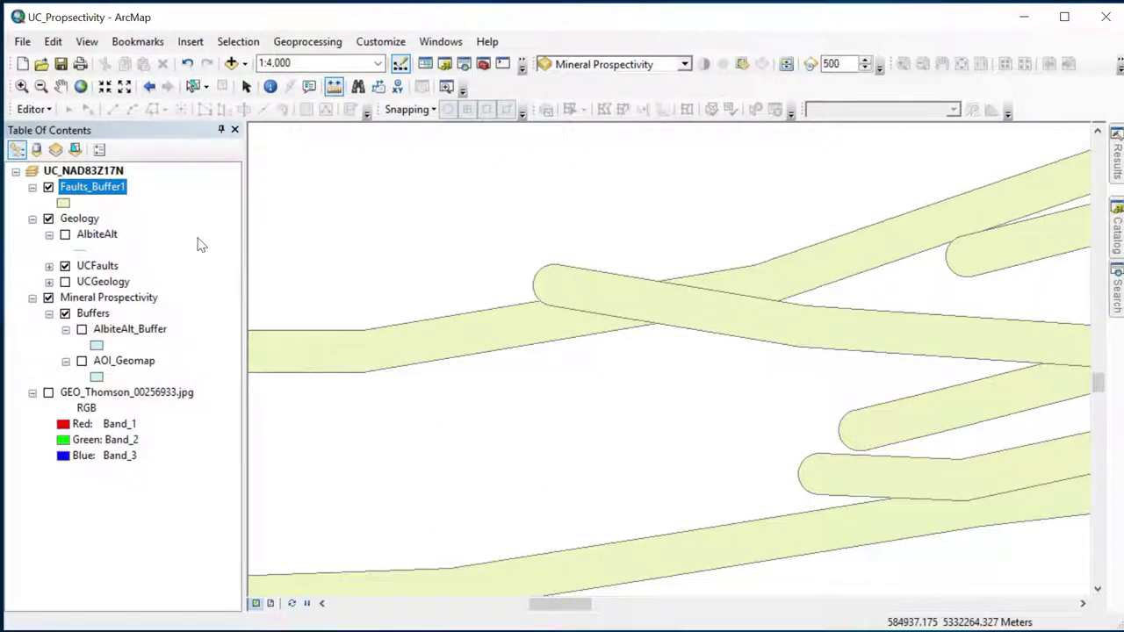
right_click(103, 194)
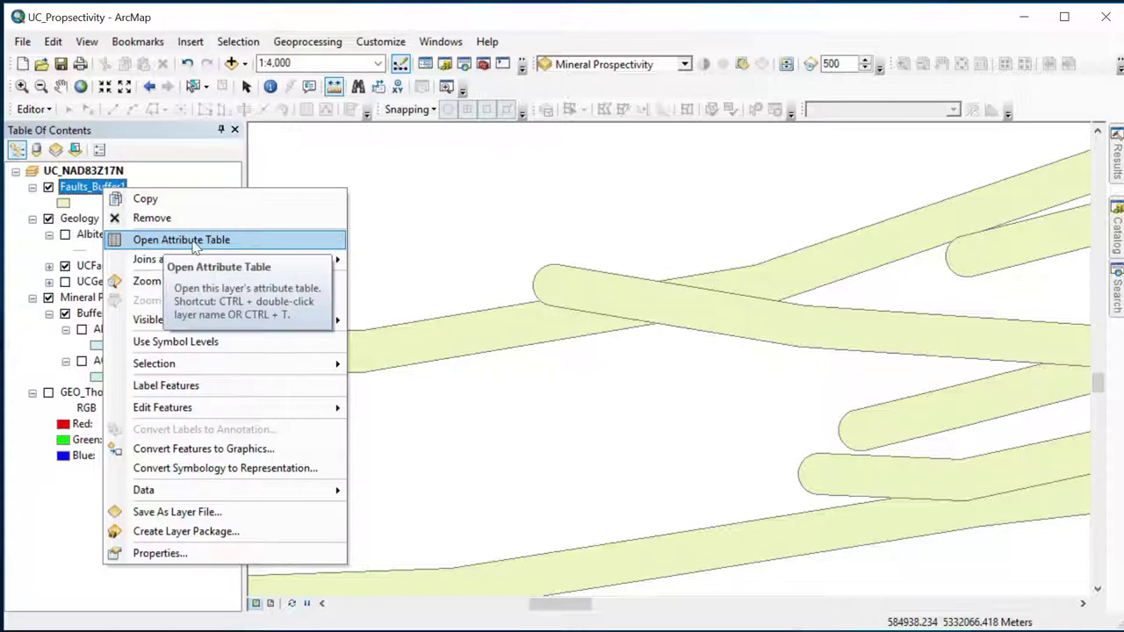
click(239, 243)
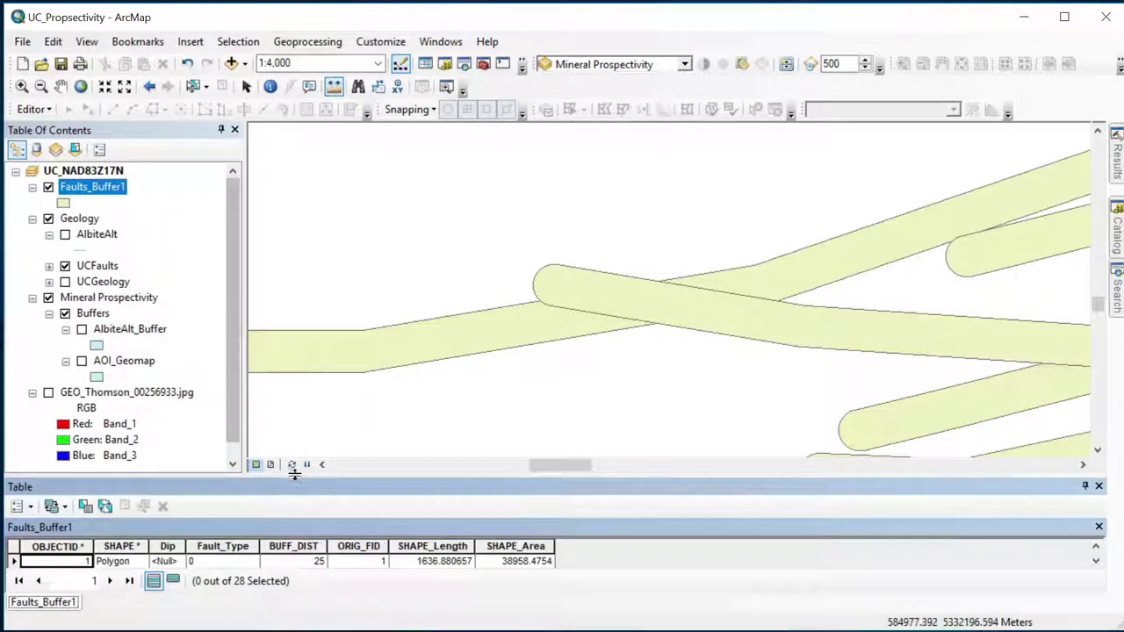
drag(290, 475, 294, 364)
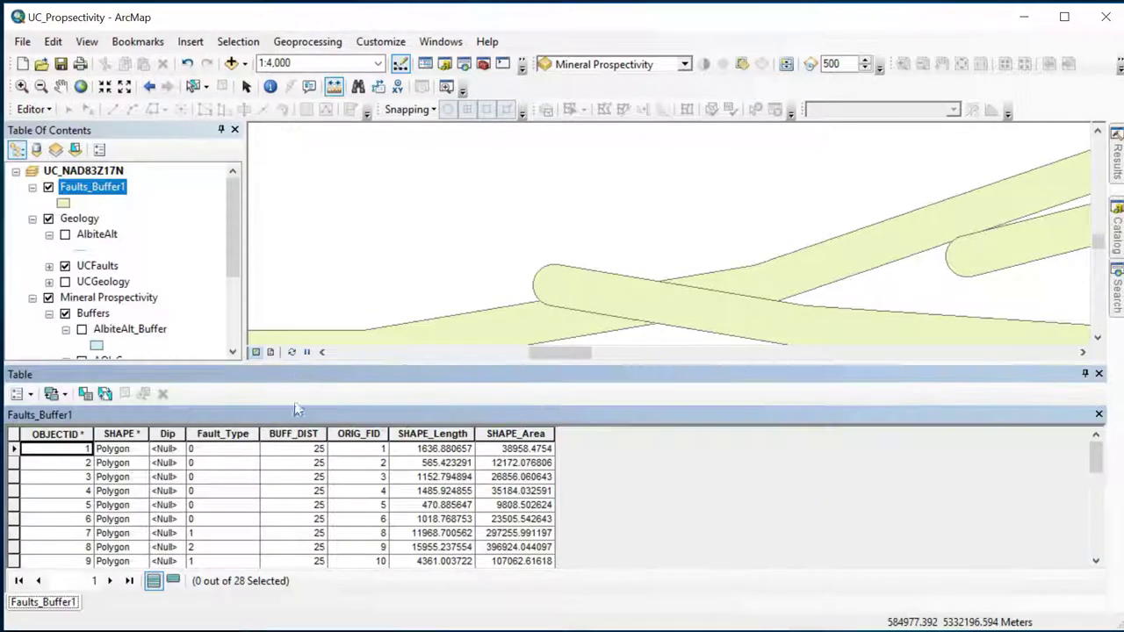
scroll(140, 503, down, 2)
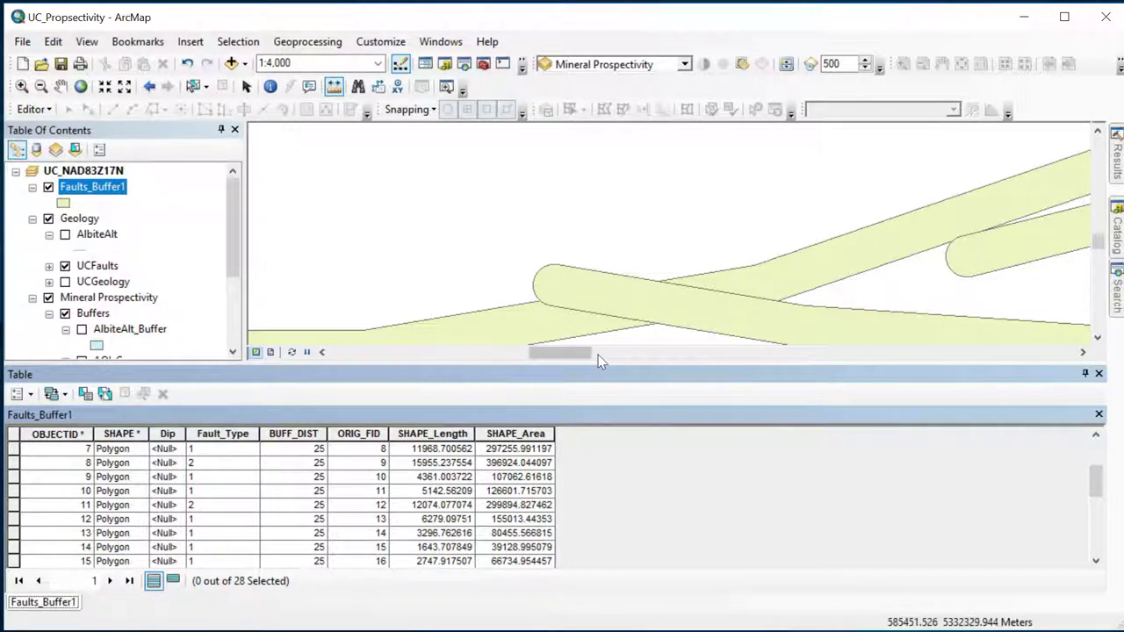
Locate the buffer polygon with OBJECTID 8 by selecting its table record at 1:50,000, and clear the selection
scroll(619, 296, down, 5)
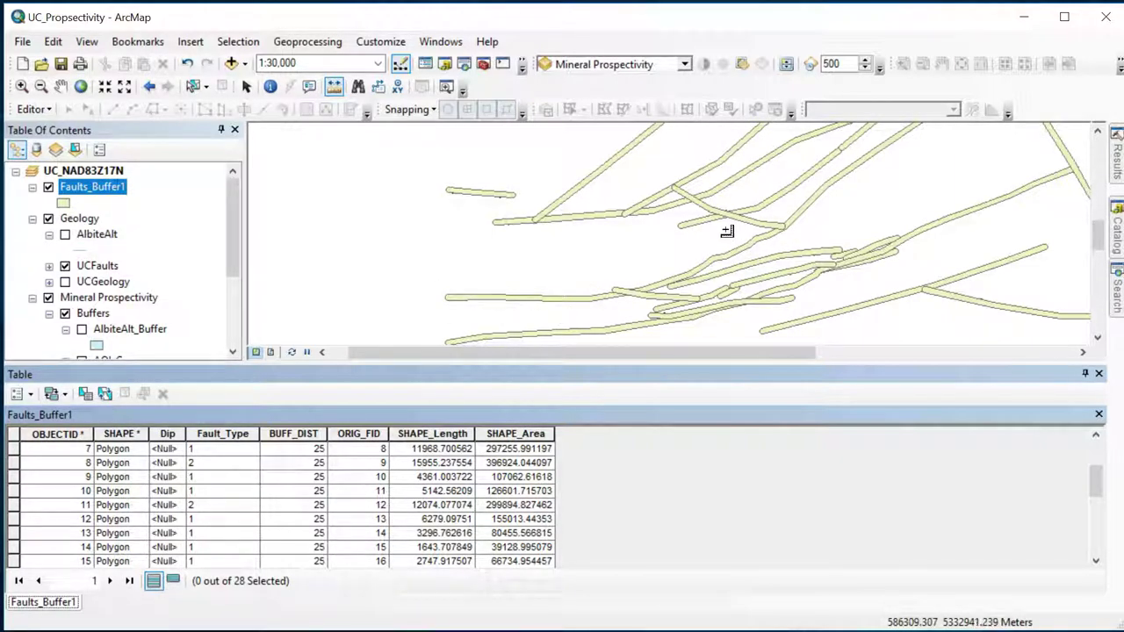
scroll(728, 231, down, 2)
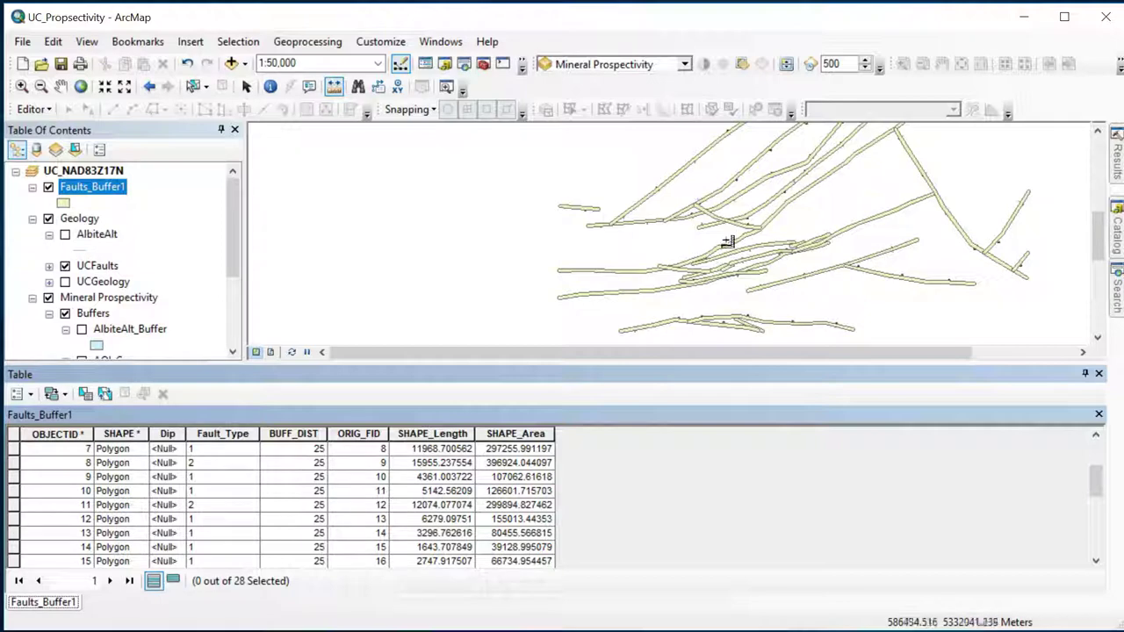
drag(808, 225, 527, 224)
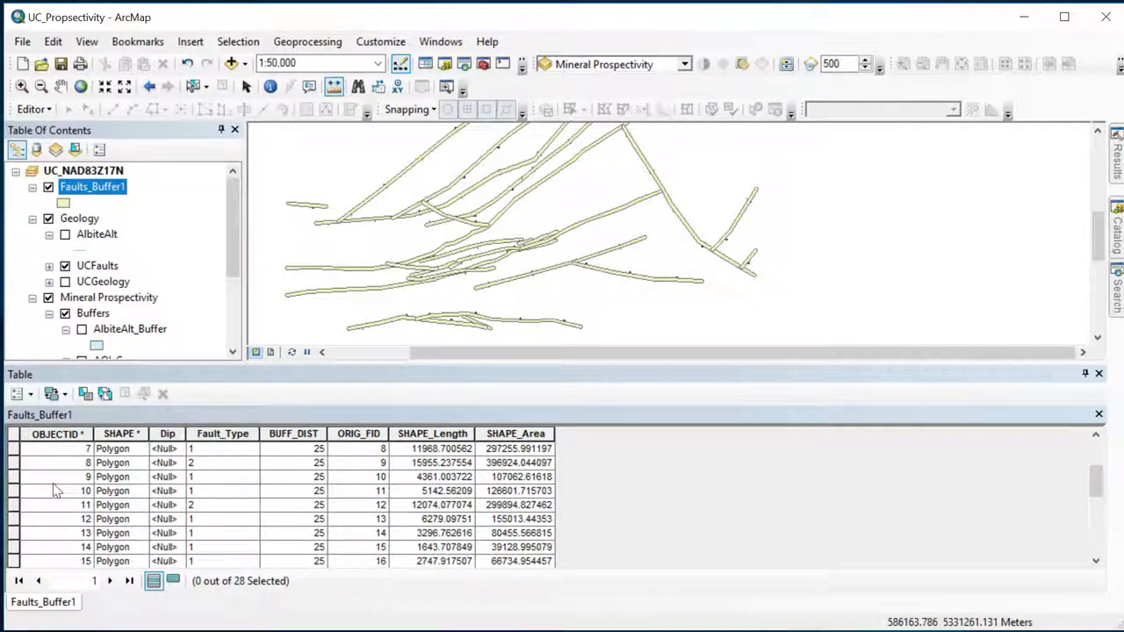
click(13, 463)
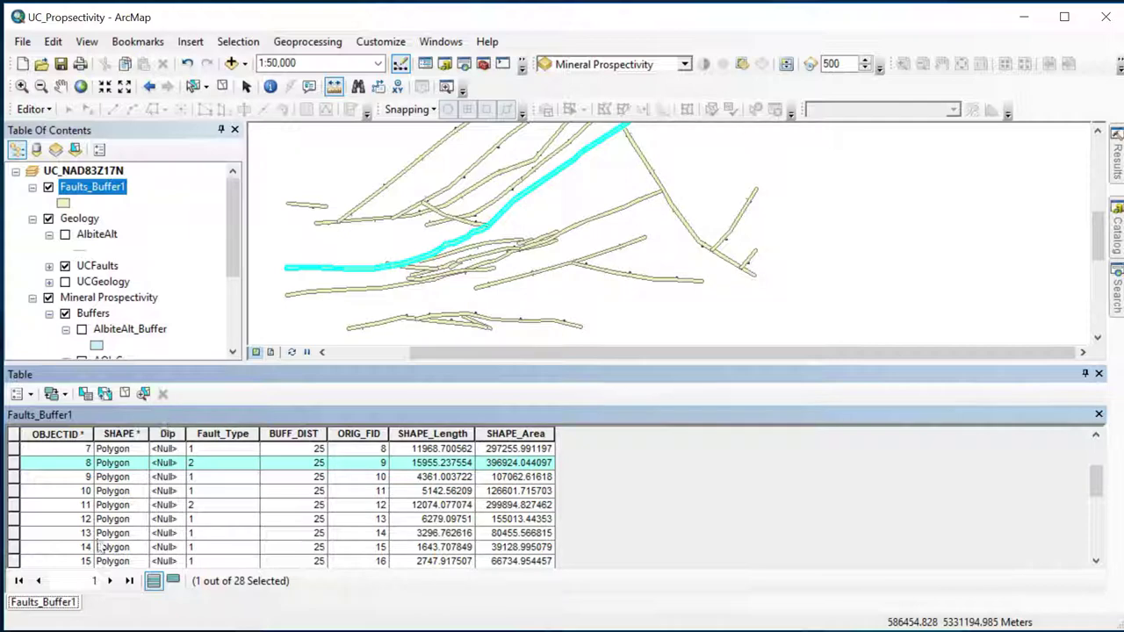
click(124, 395)
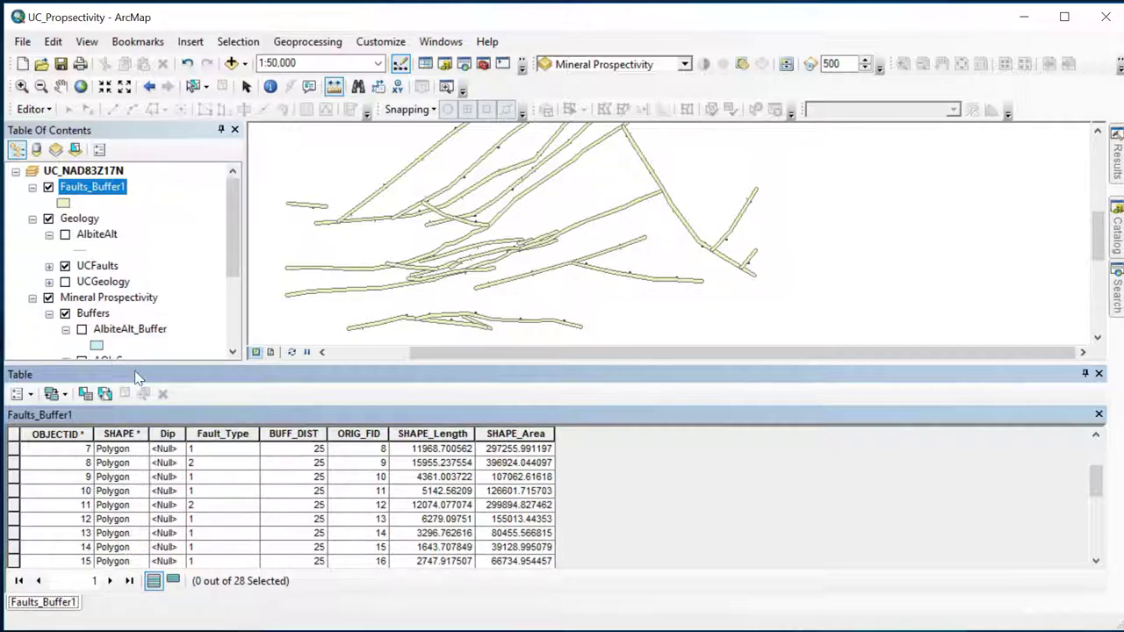
Add a Short Integer field named class to the Faults_Buffer1 attribute table
drag(126, 361, 128, 322)
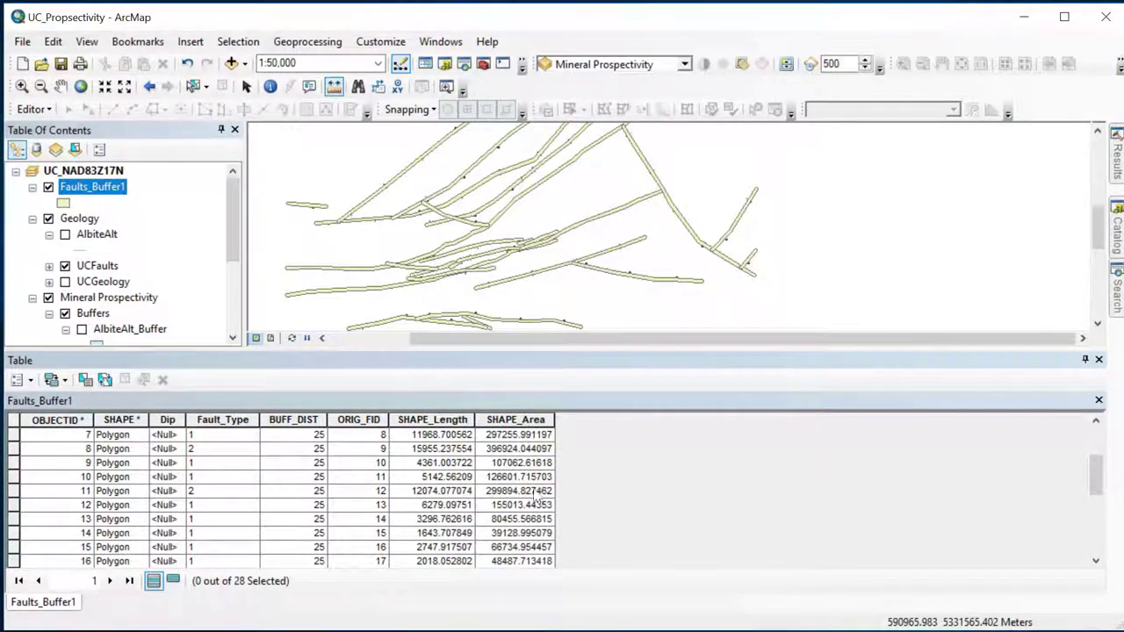
click(29, 382)
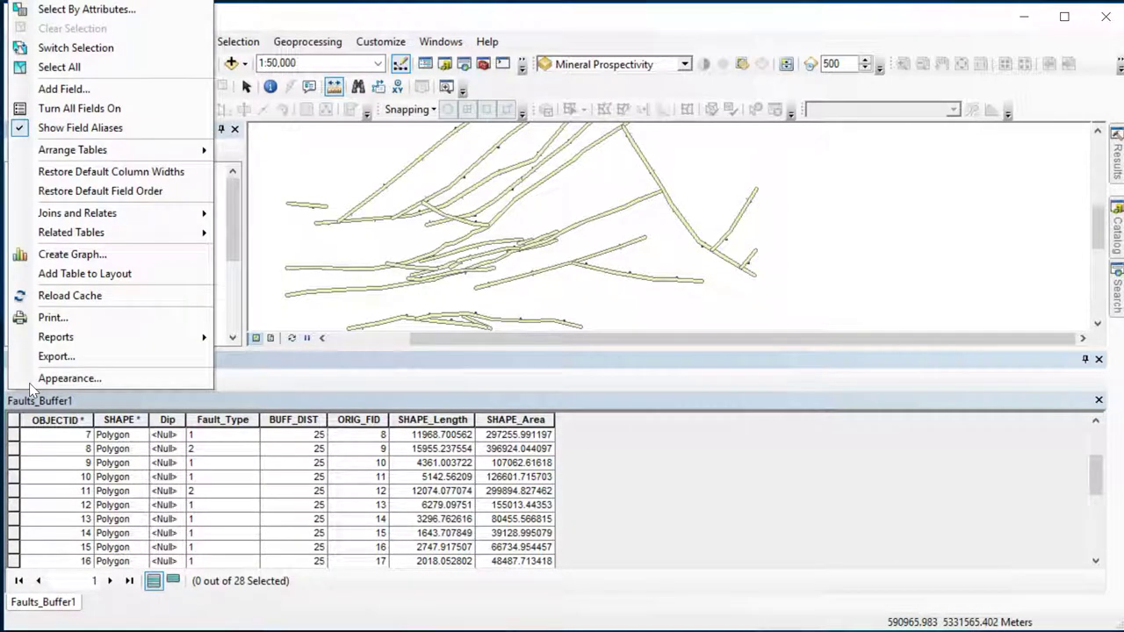
click(13, 386)
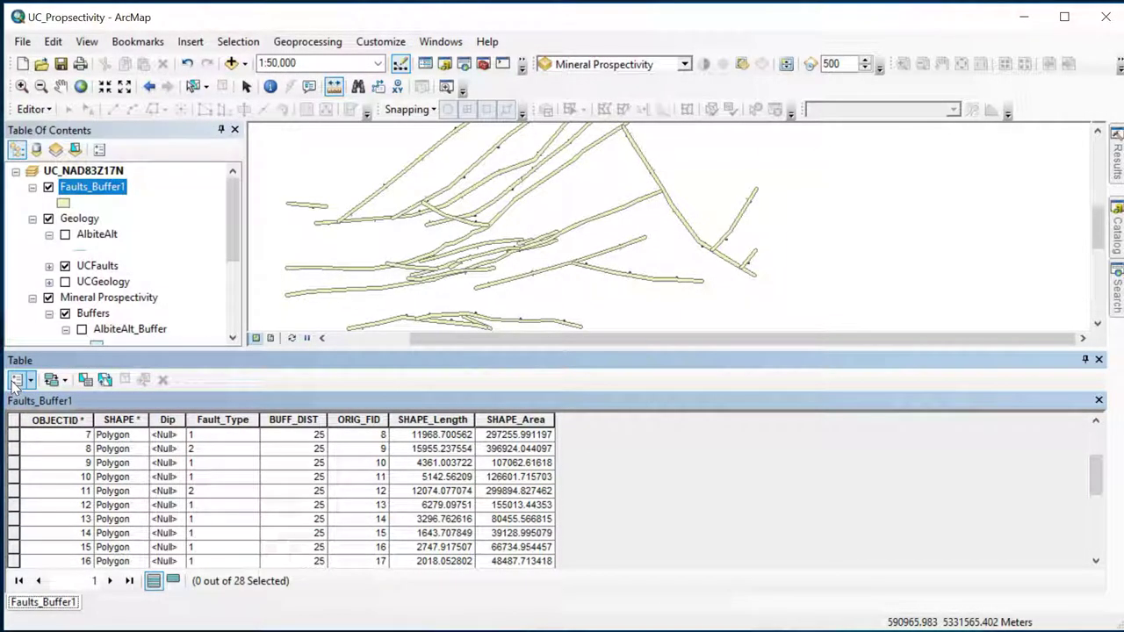
click(31, 383)
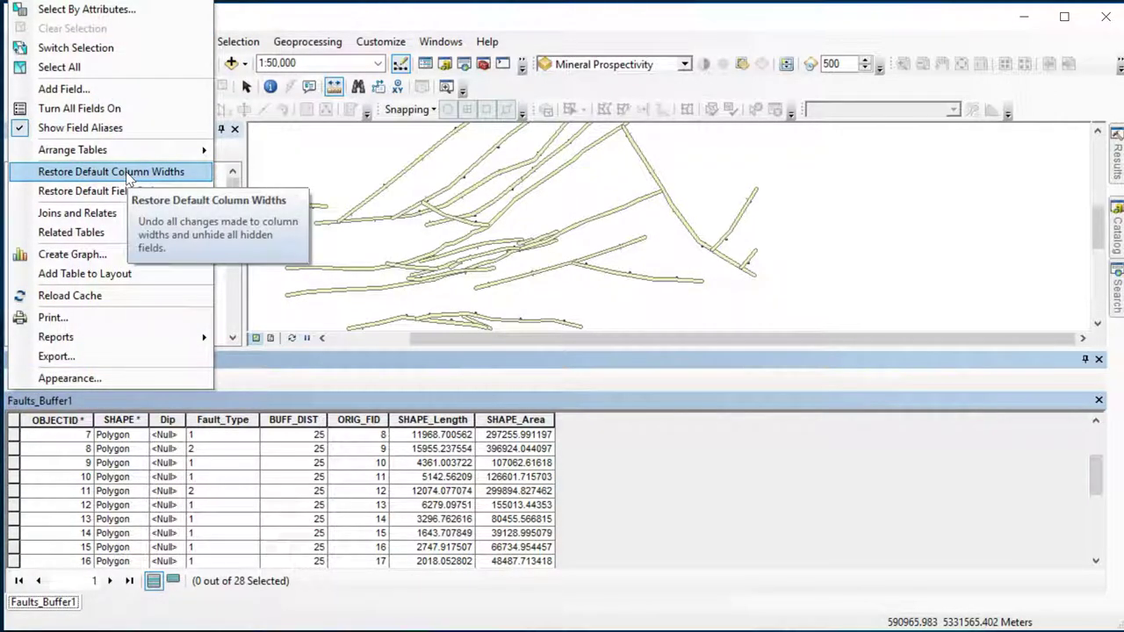
click(70, 90)
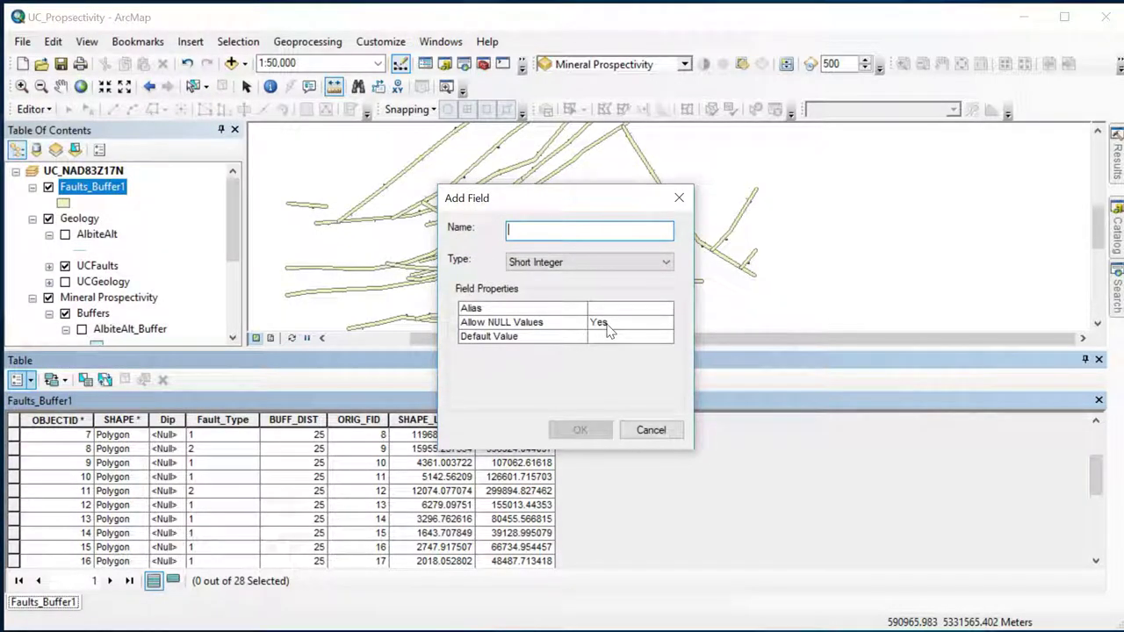
text(d)
text(lass)
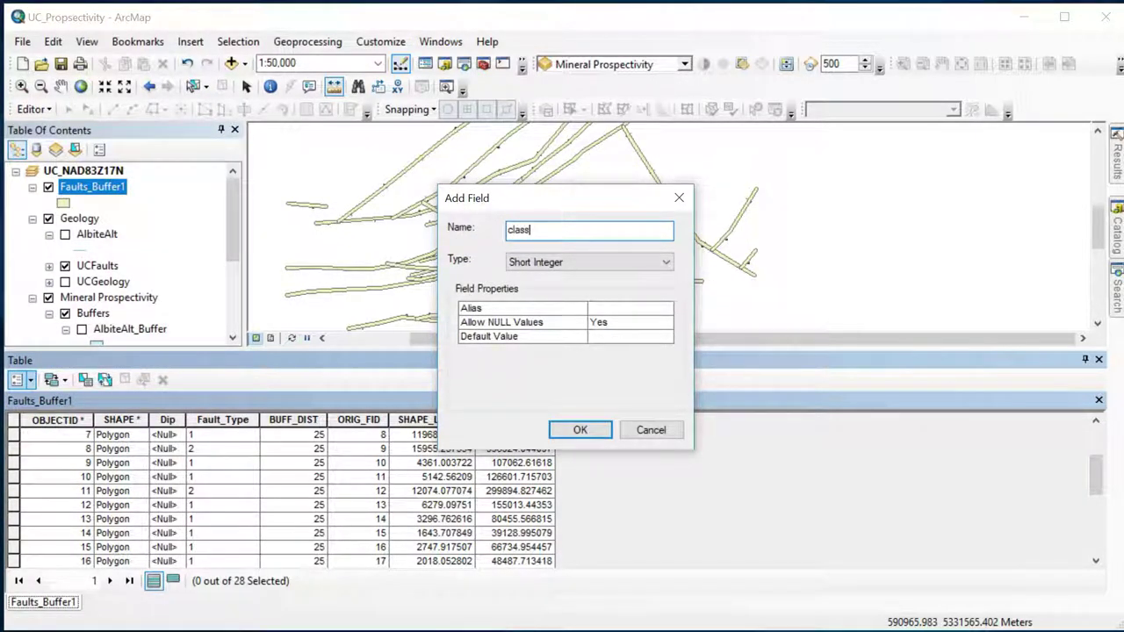
click(544, 265)
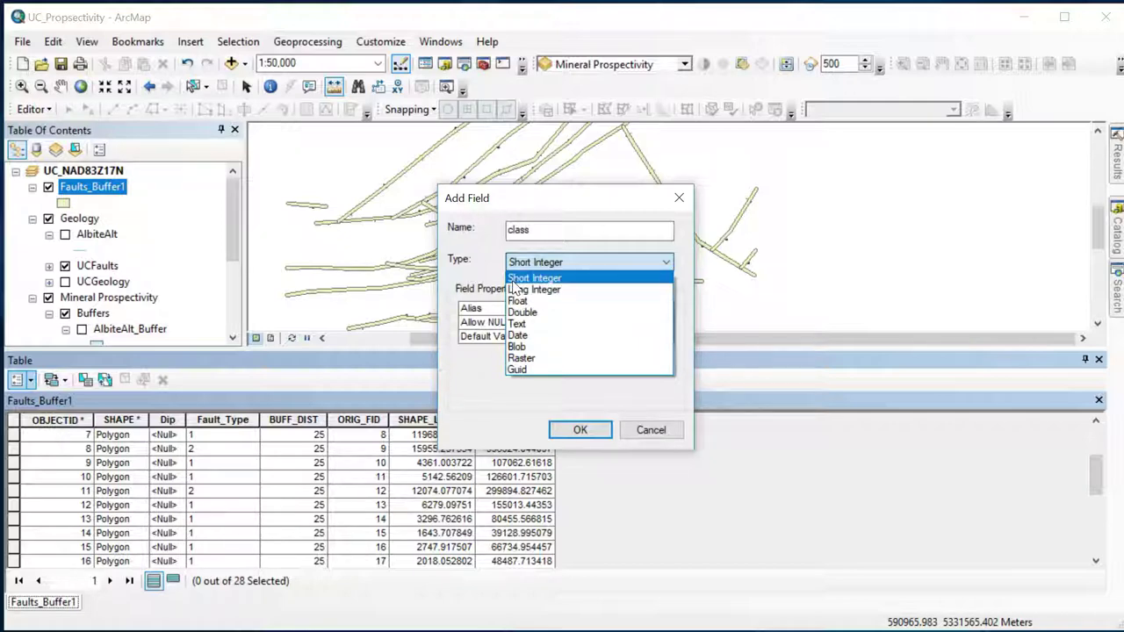
click(518, 279)
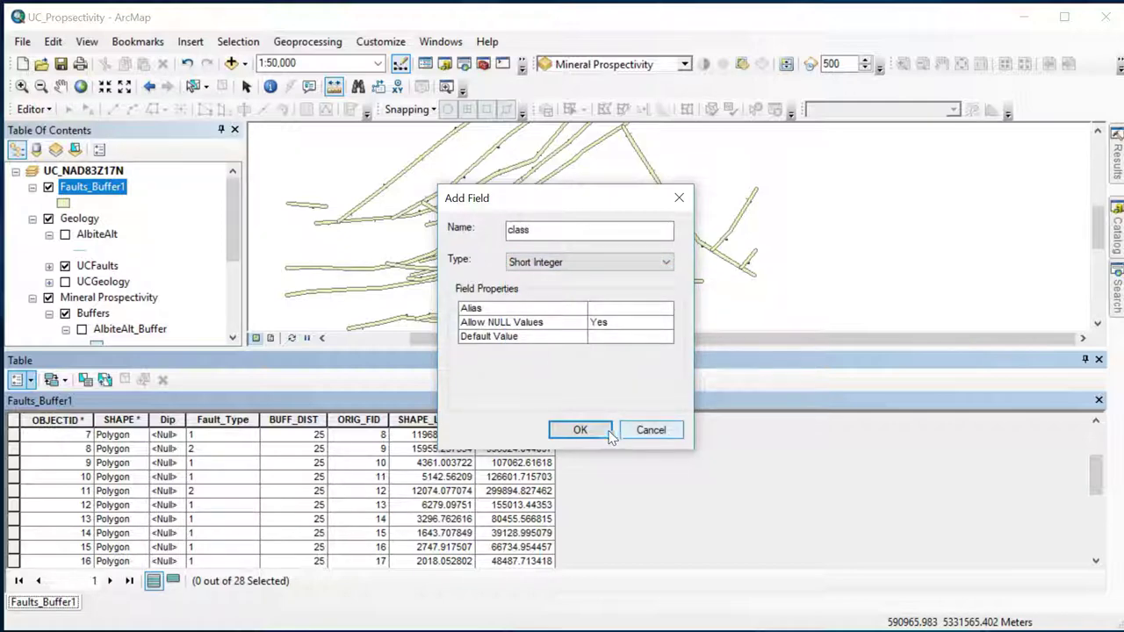
click(579, 430)
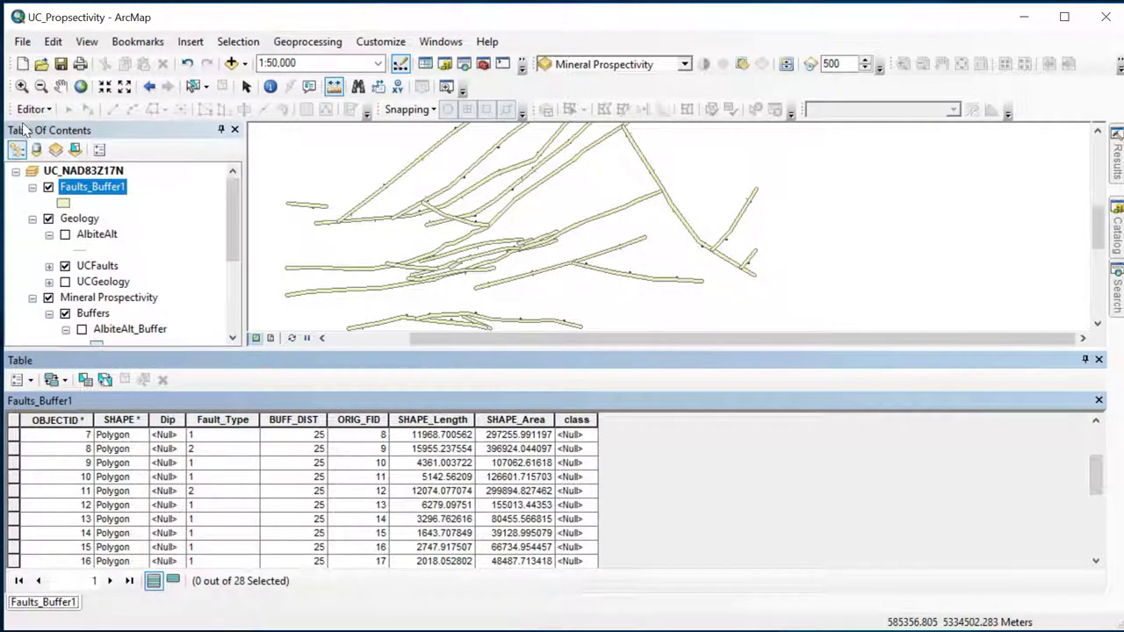
Check that the Editor toolbar is enabled and start an editing session
right_click(527, 94)
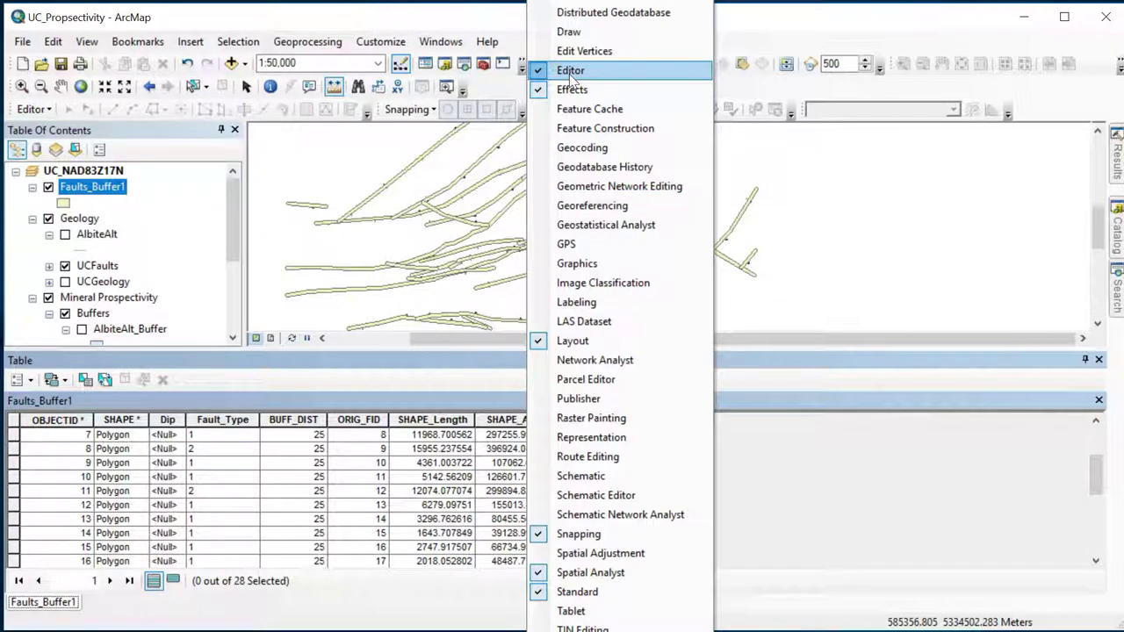
click(511, 89)
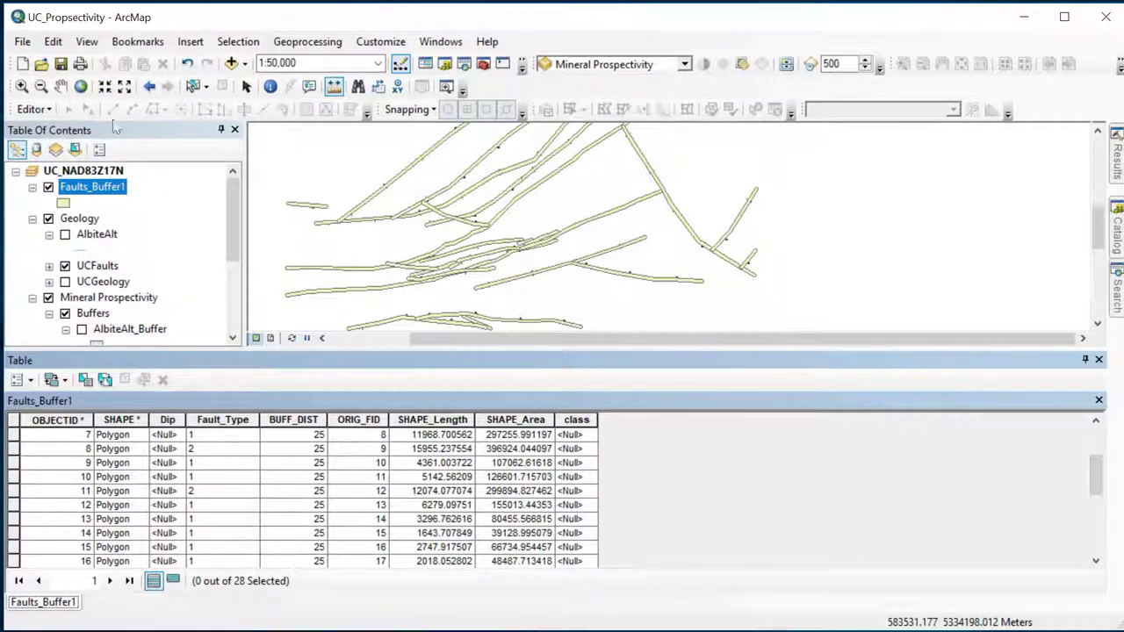
click(35, 110)
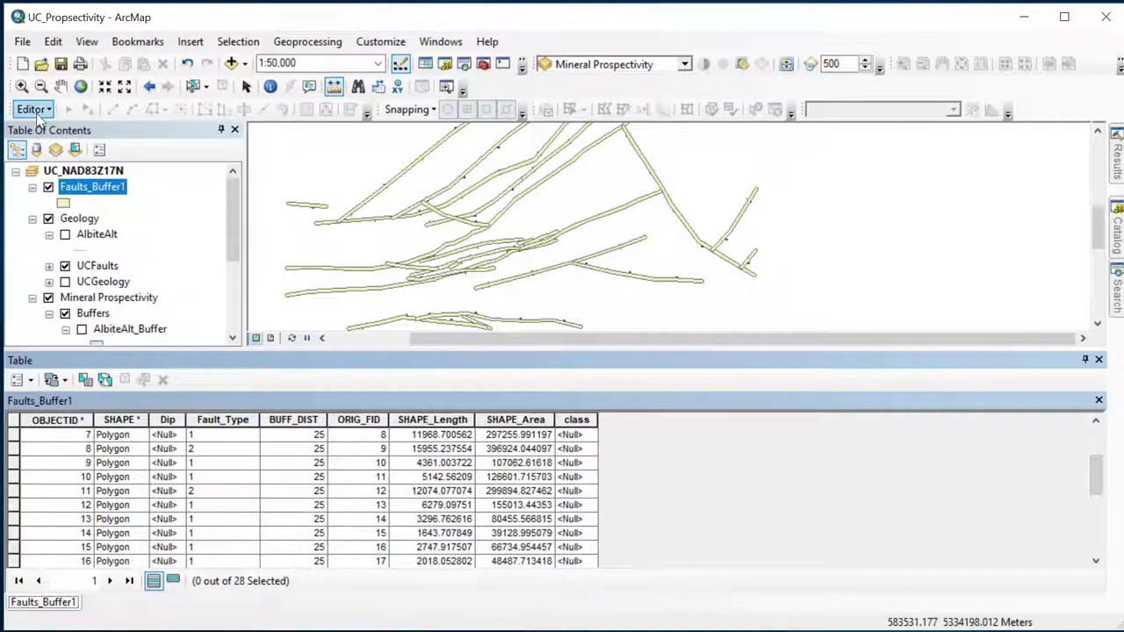
click(66, 128)
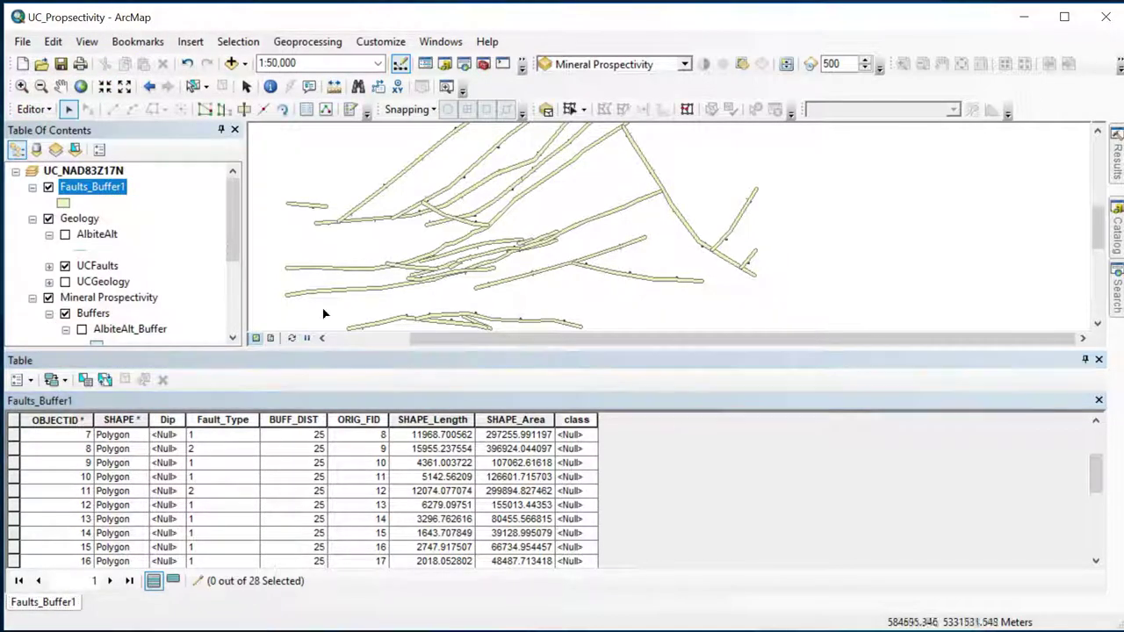
Set the class field to 1 for all Faults_Buffer1 records with the Field Calculator
right_click(571, 422)
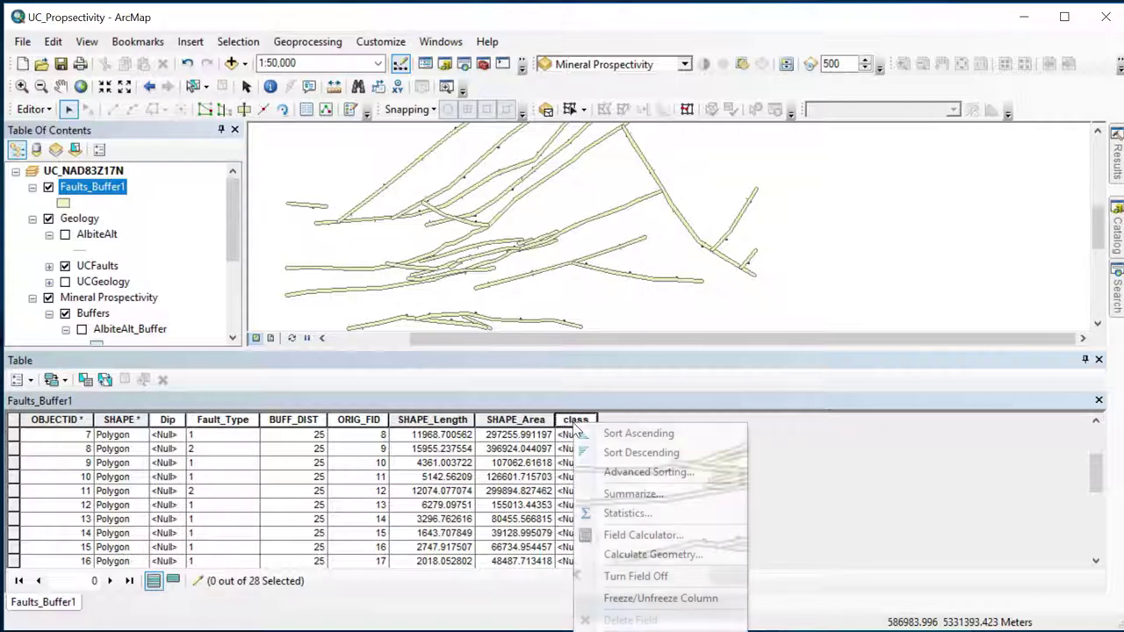
click(606, 534)
click(457, 390)
text(1)
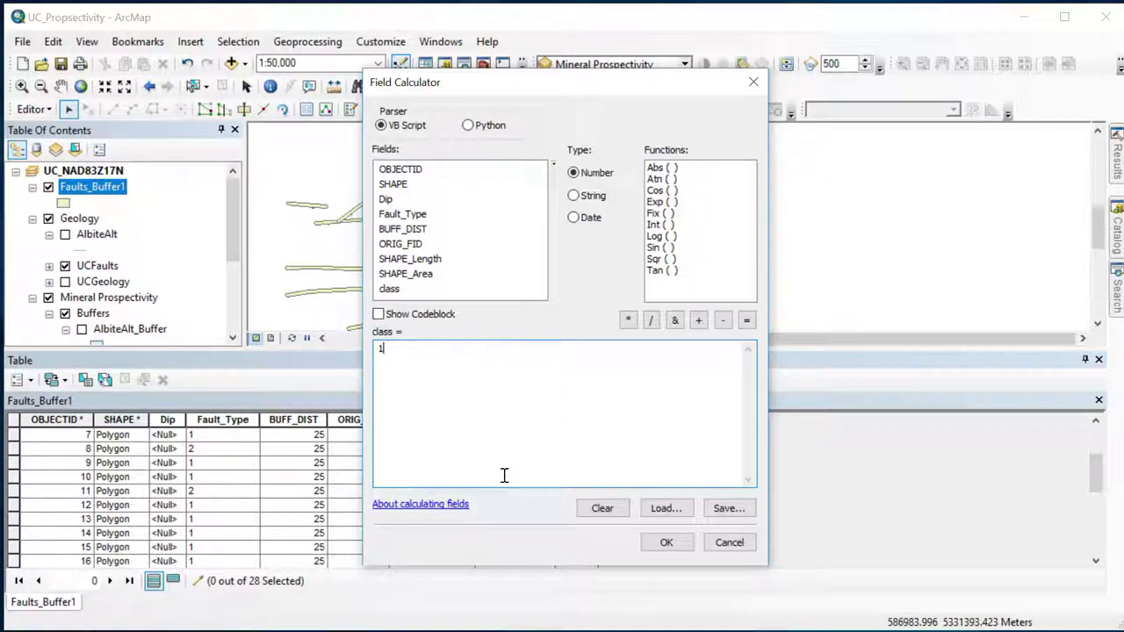
click(665, 544)
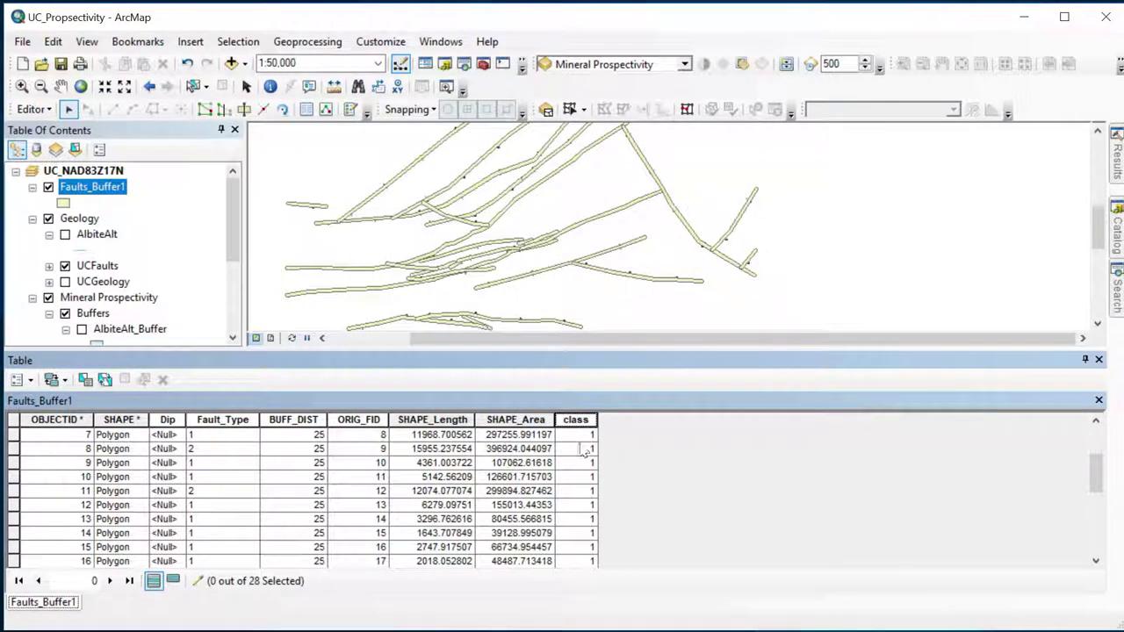
Check the class values through the whole table, save the edits and stop the editing session
scroll(575, 536, down, 4)
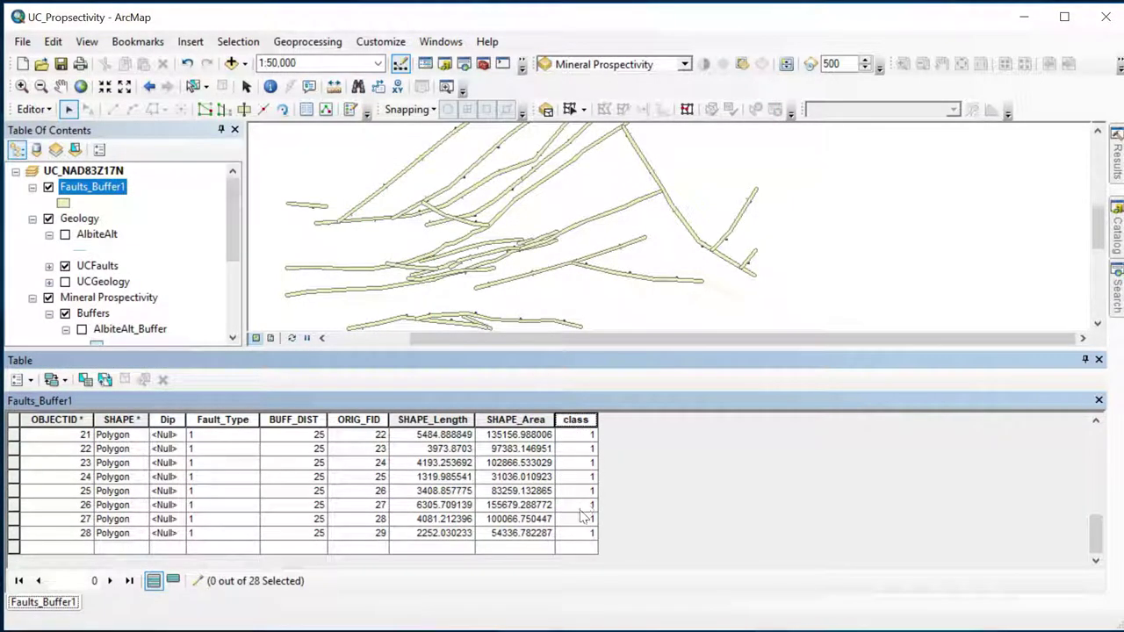
scroll(581, 517, up, 1)
scroll(581, 517, up, 5)
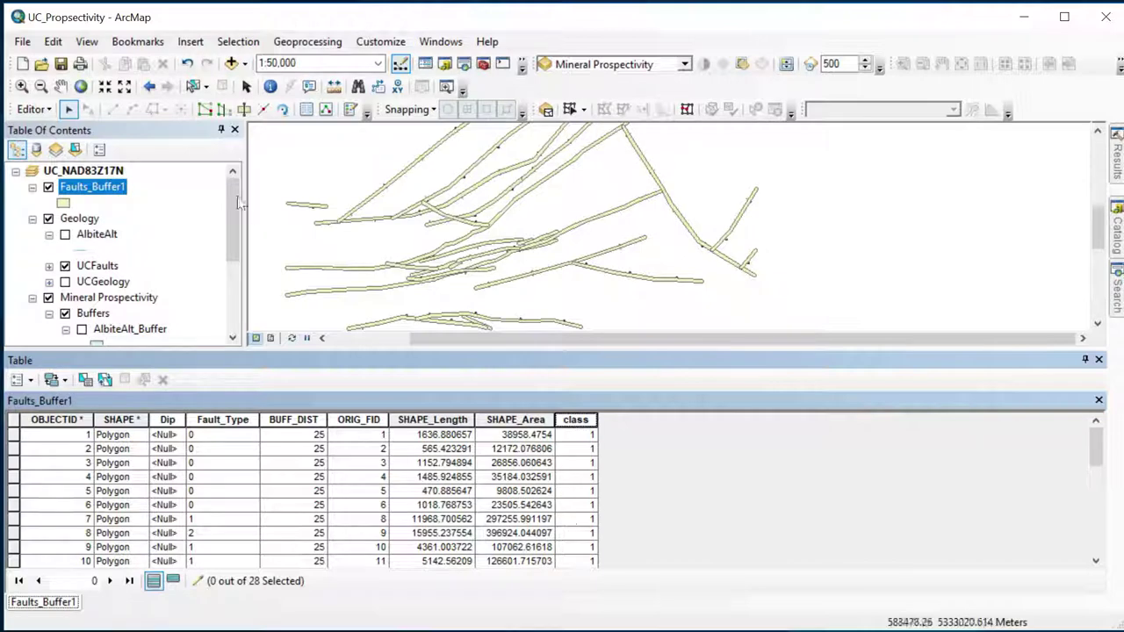
click(33, 109)
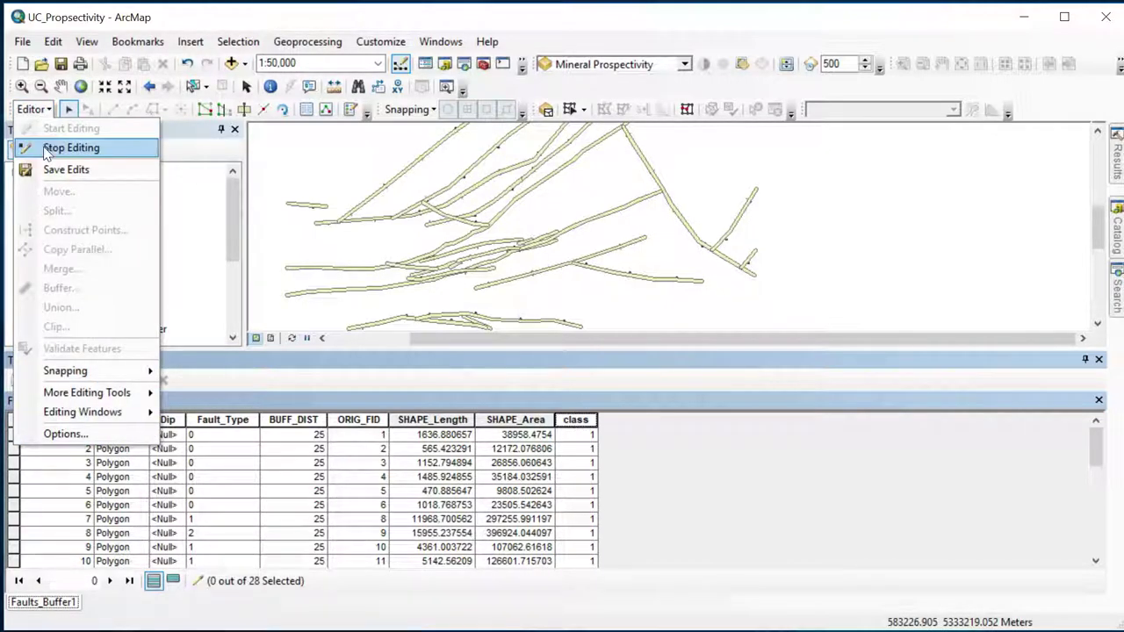
click(66, 170)
click(53, 148)
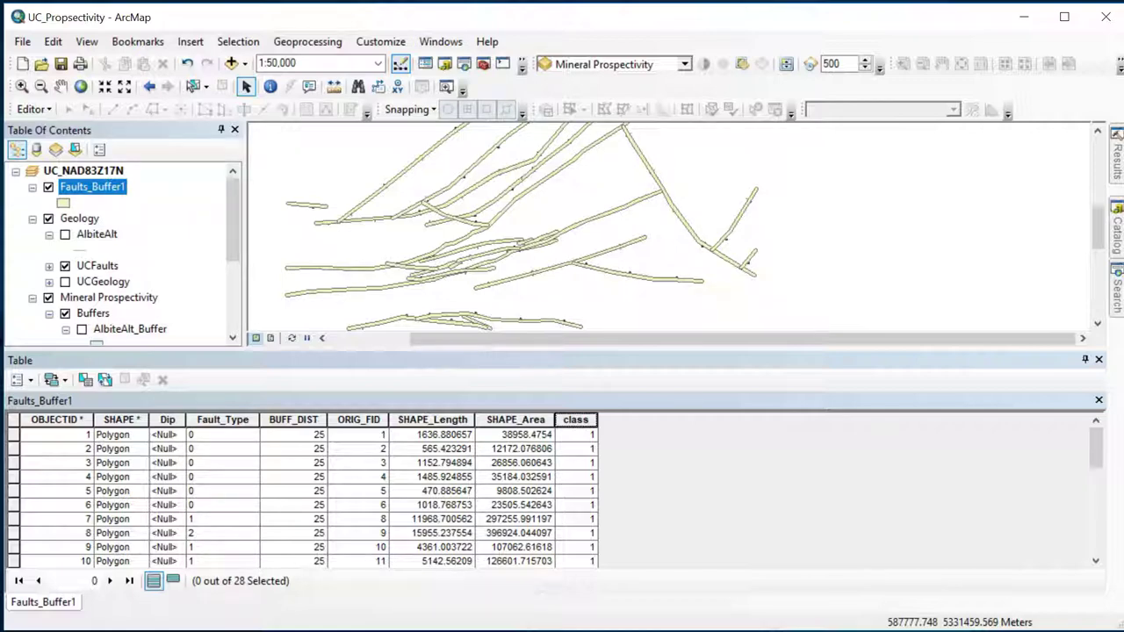
Switch to the assignment PDF and read section 2 on converting polygon feature classes to raster, highlighting its heading
key(alt+Tab)
scroll(590, 409, down, 3)
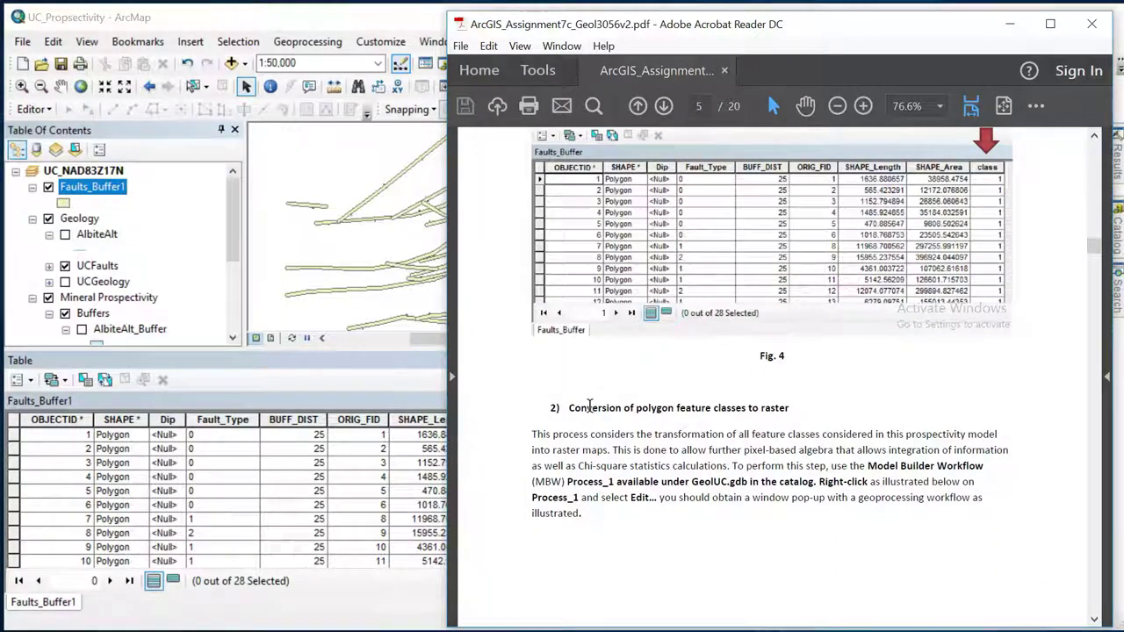
drag(570, 324, 790, 326)
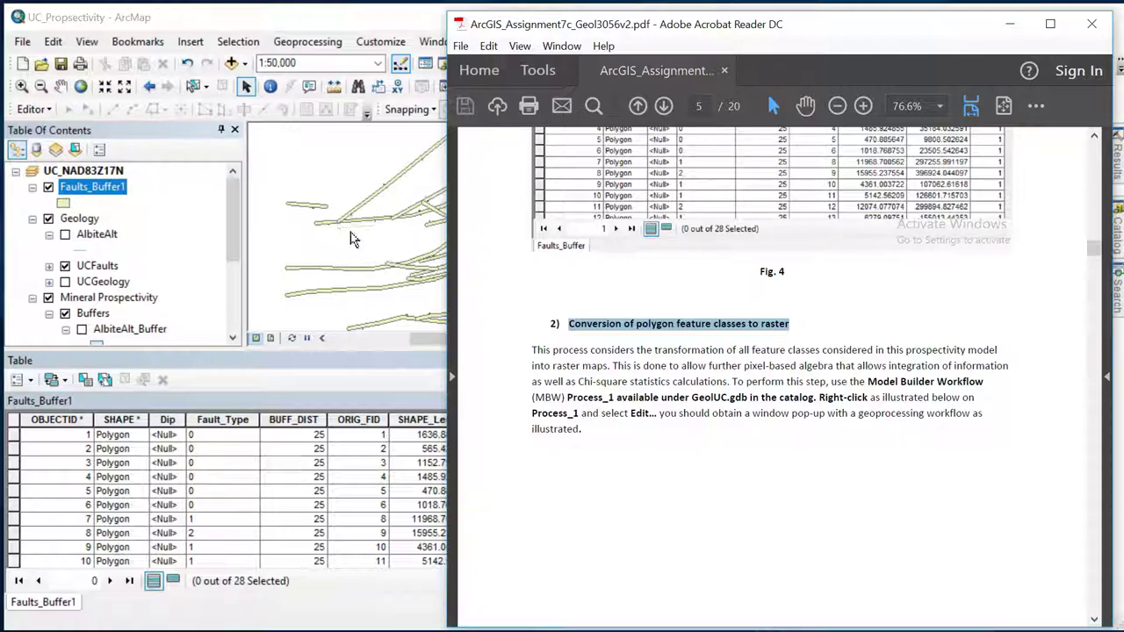
scroll(721, 378, down, 3)
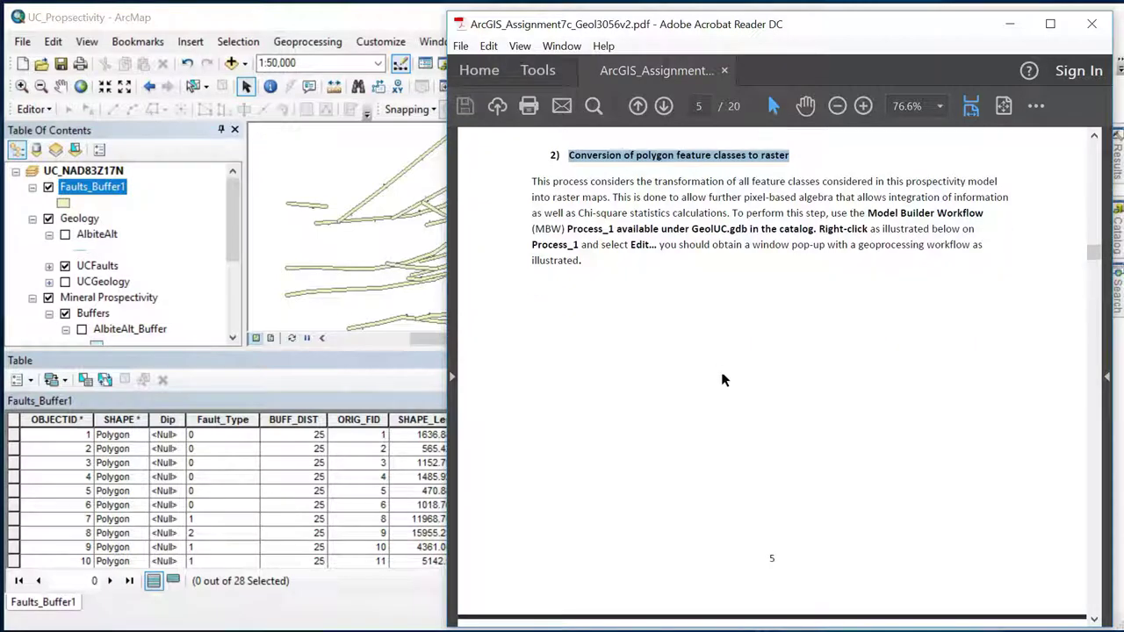
scroll(716, 367, down, 3)
scroll(717, 369, up, 3)
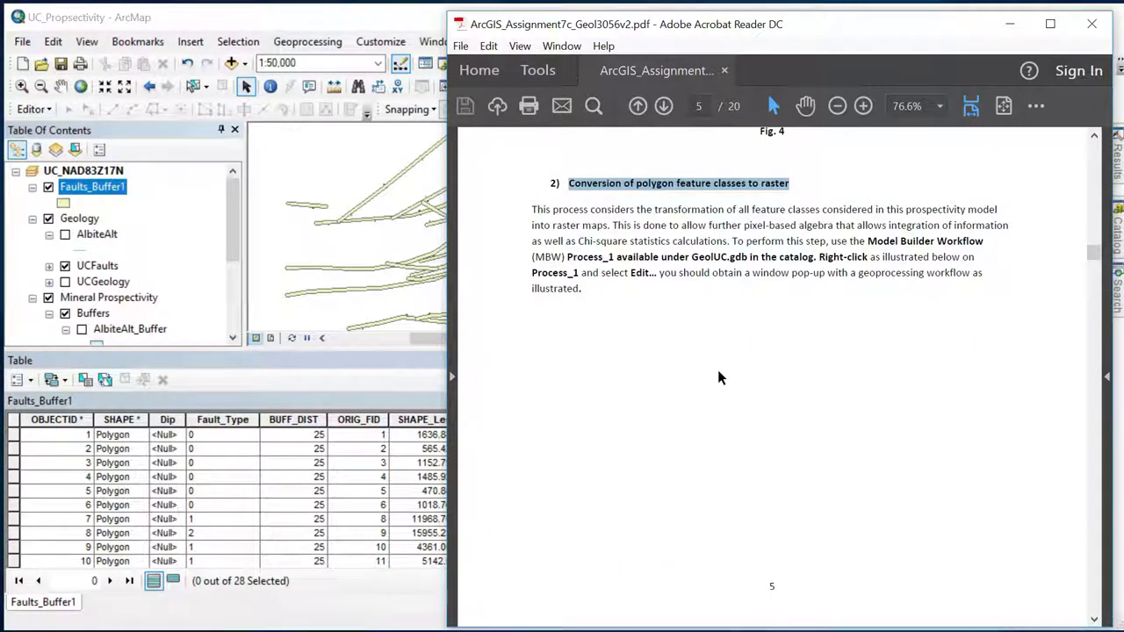
Look at Fig. 5 in the assignment, switch back to ArcMap and open the Process_1 model from the ProspectivityWR1 toolbox for editing
scroll(700, 413, down, 10)
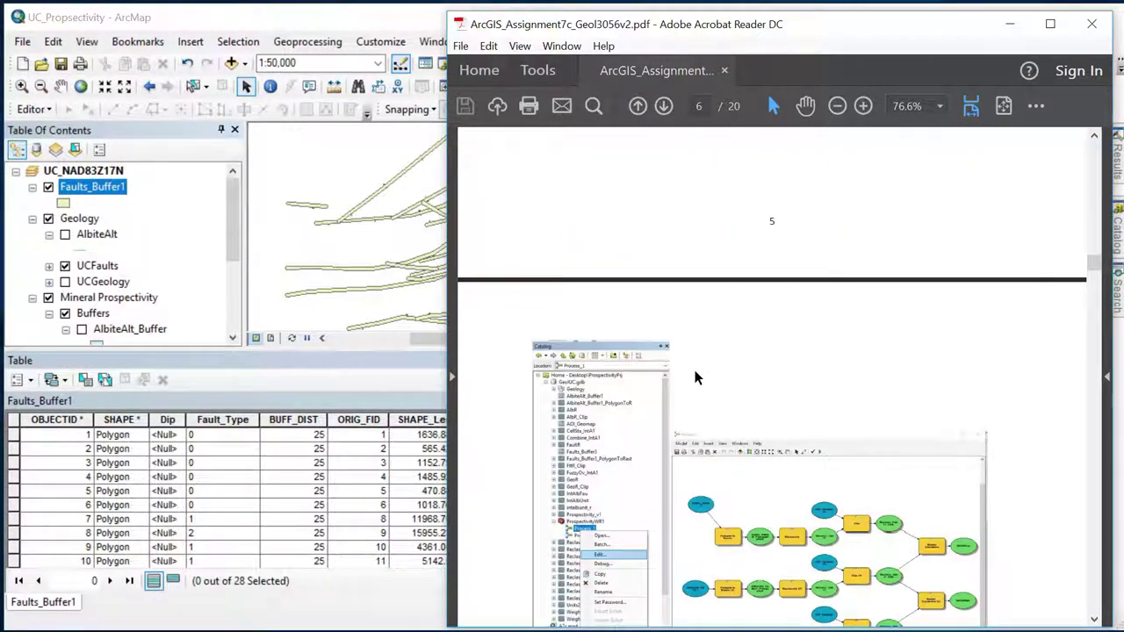
scroll(694, 367, up, 1)
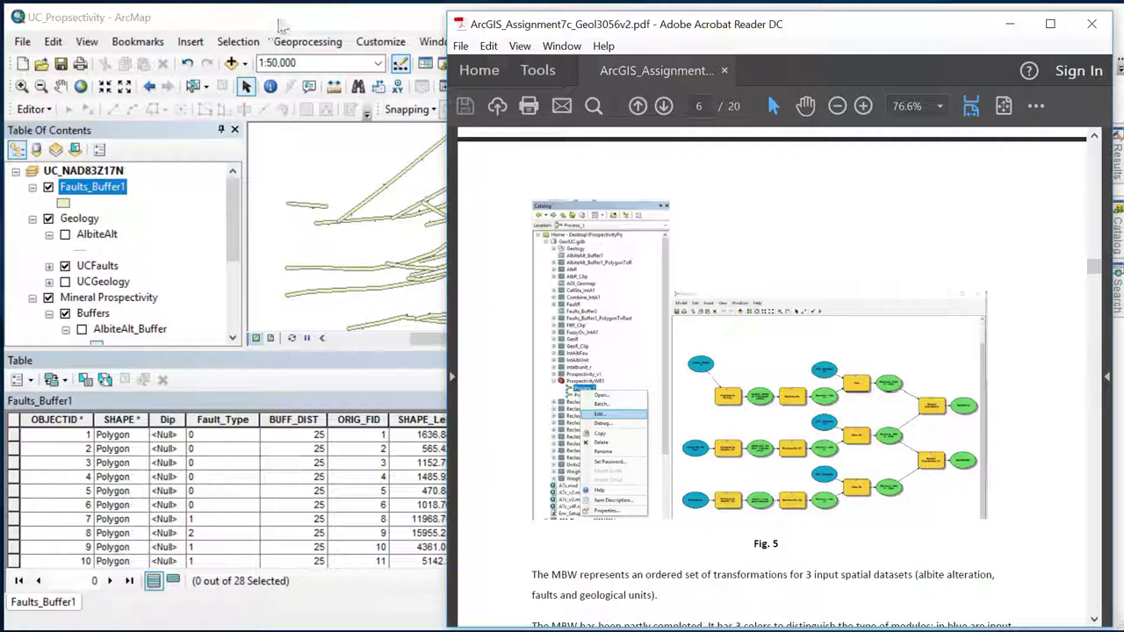
click(281, 26)
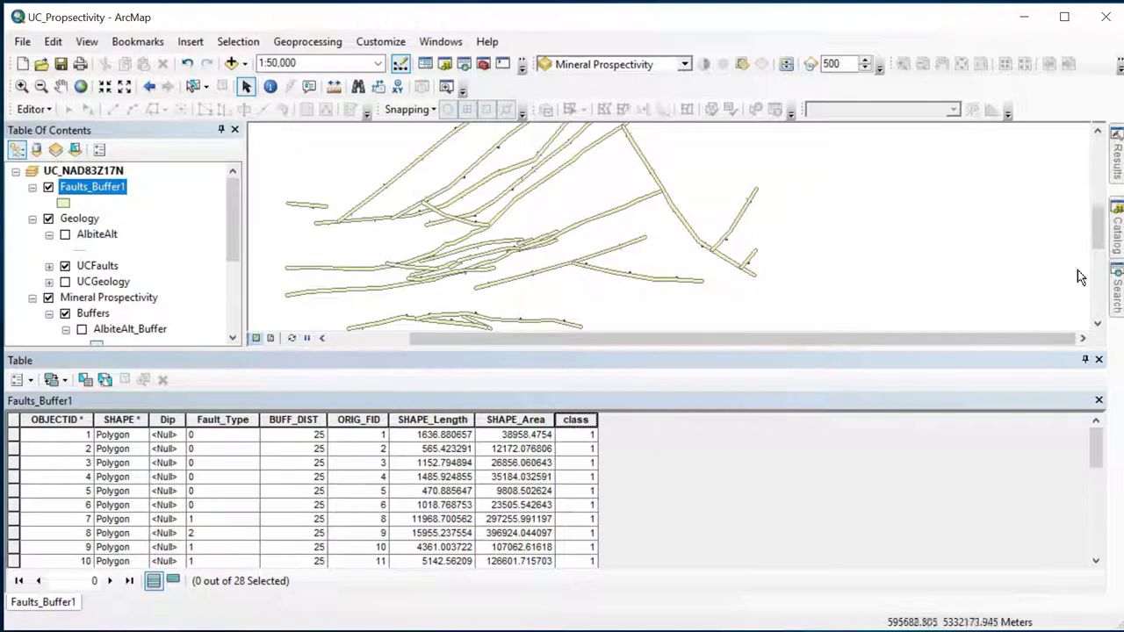
click(1113, 251)
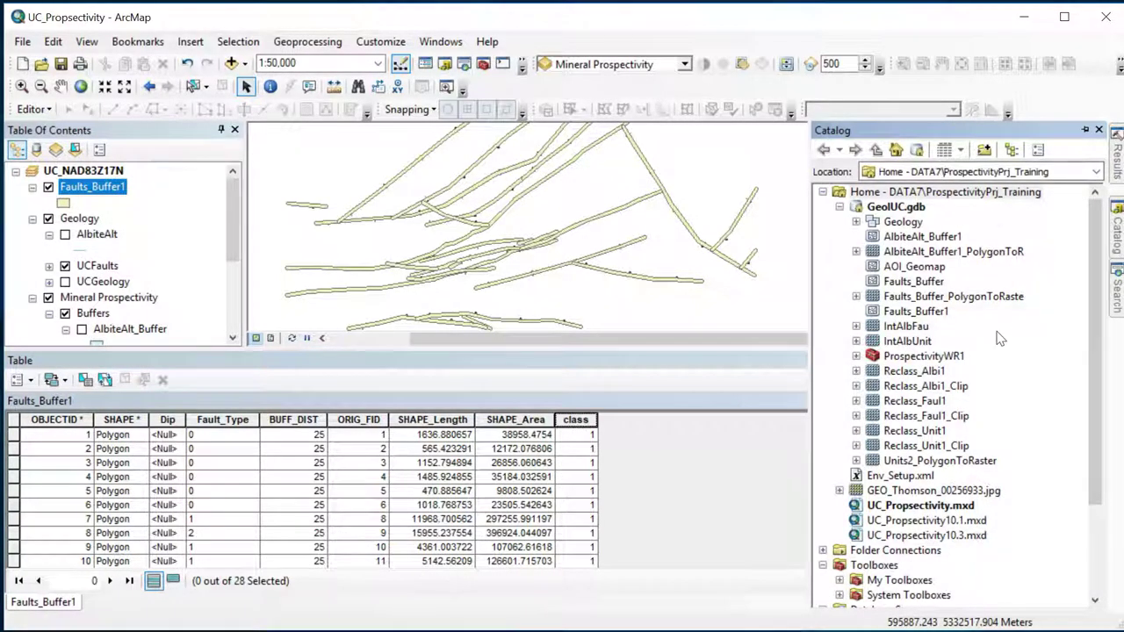
click(857, 356)
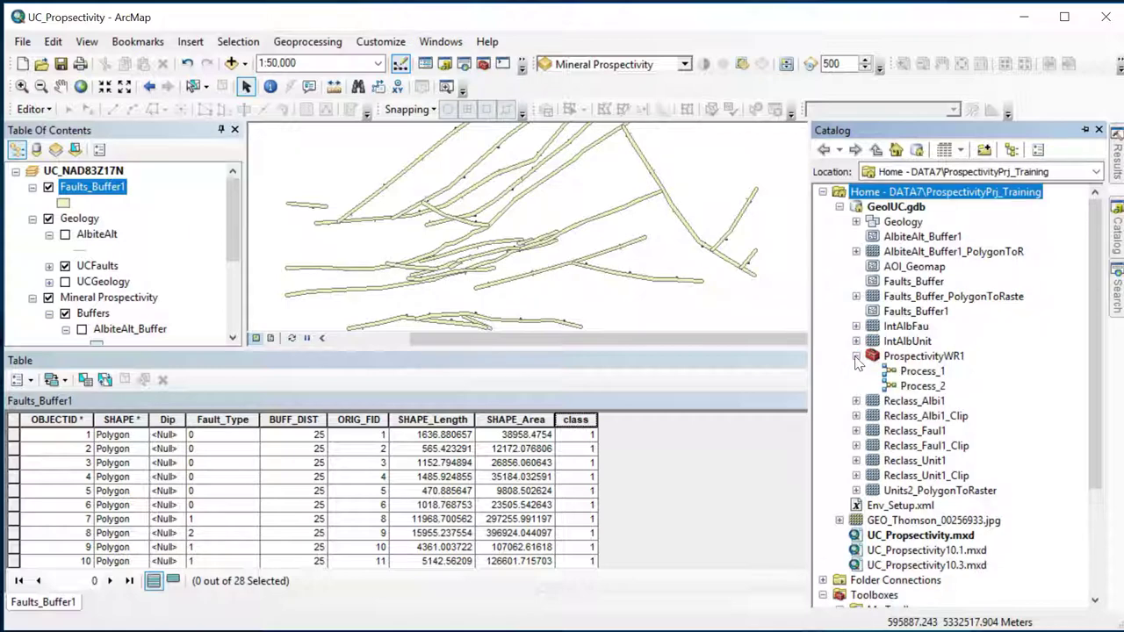
right_click(918, 372)
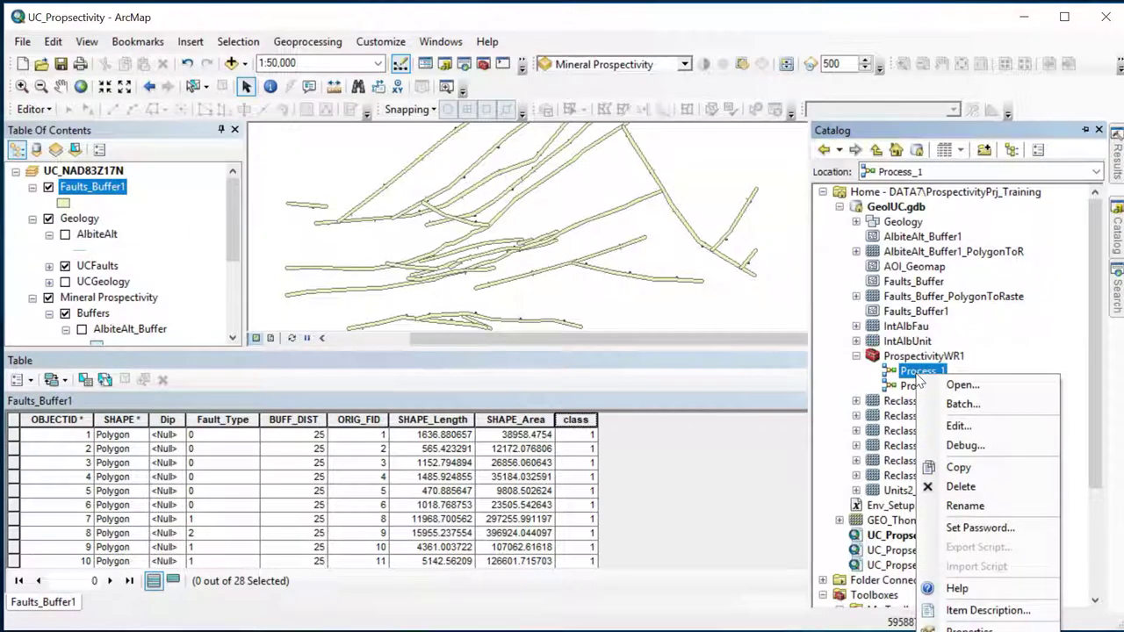
click(945, 430)
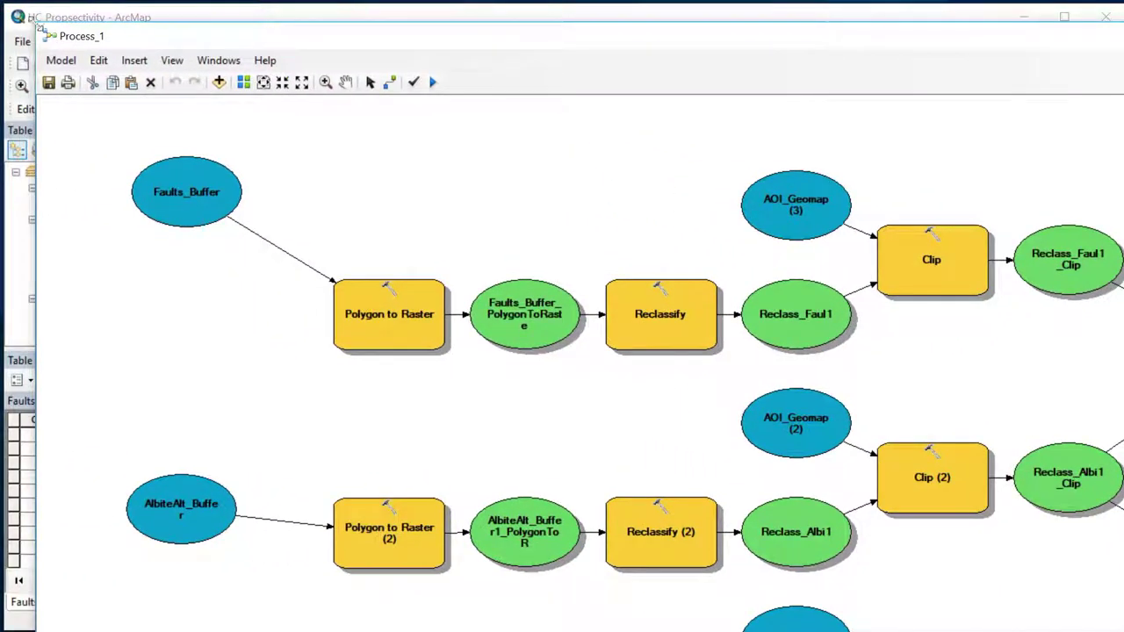
Zoom out the Process_1 diagram and move and resize the model window so the workflow fits on screen
click(283, 85)
click(283, 86)
click(301, 81)
click(302, 81)
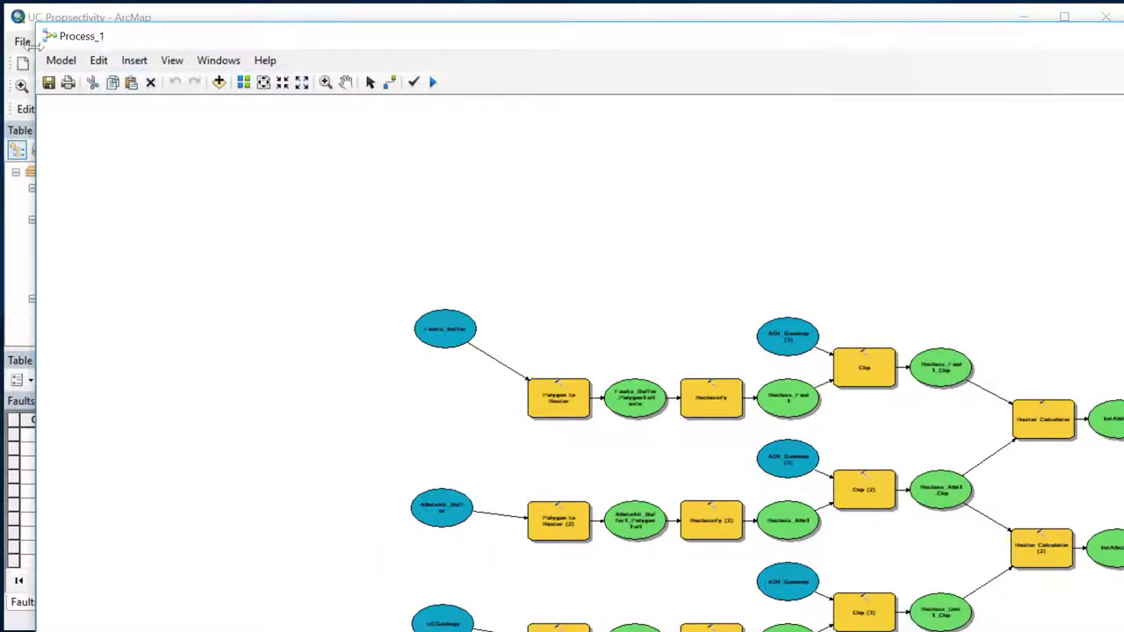
drag(34, 31, 30, 62)
drag(285, 85, 111, 121)
drag(1123, 93, 982, 434)
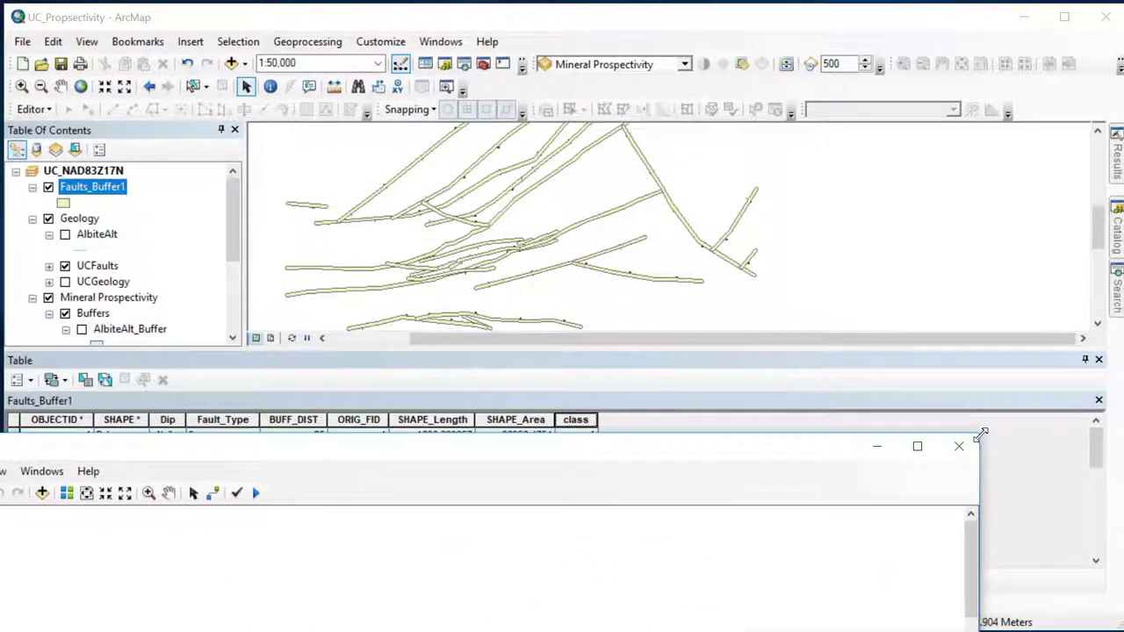
drag(740, 454, 876, 80)
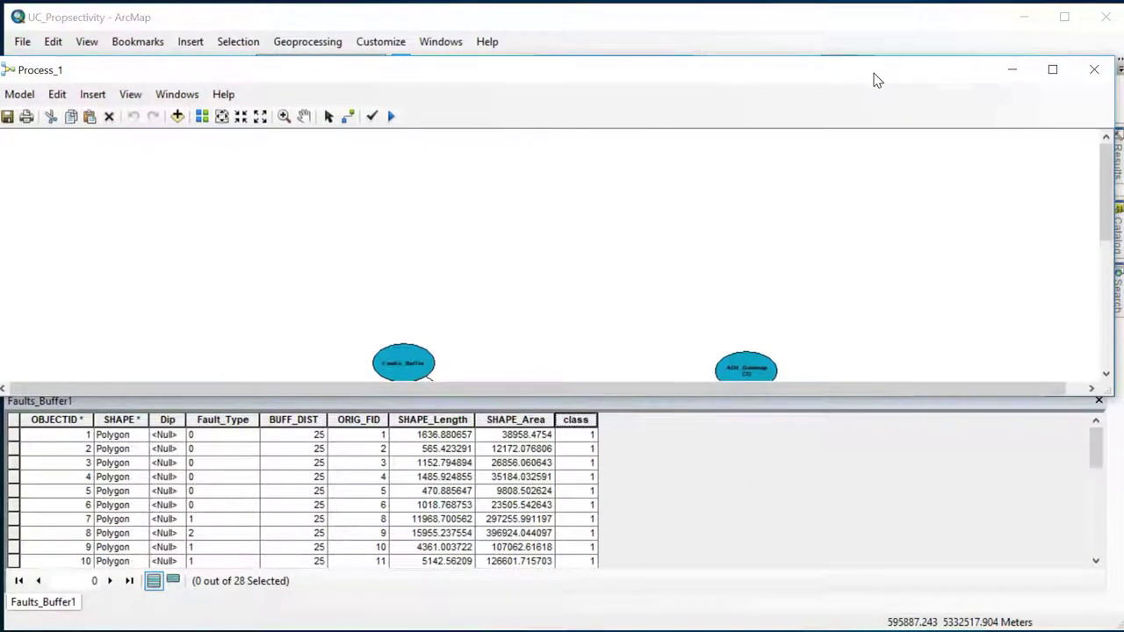
drag(545, 393, 518, 629)
Delete the Faults_Buffer input variable from the Process_1 model
click(388, 366)
right_click(403, 362)
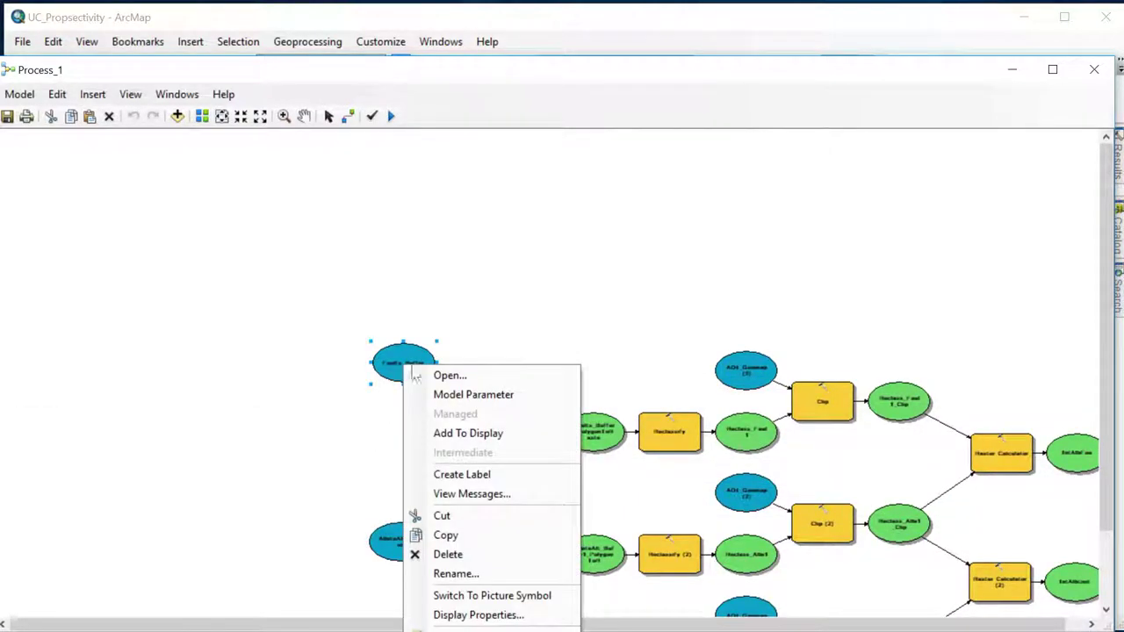
click(461, 562)
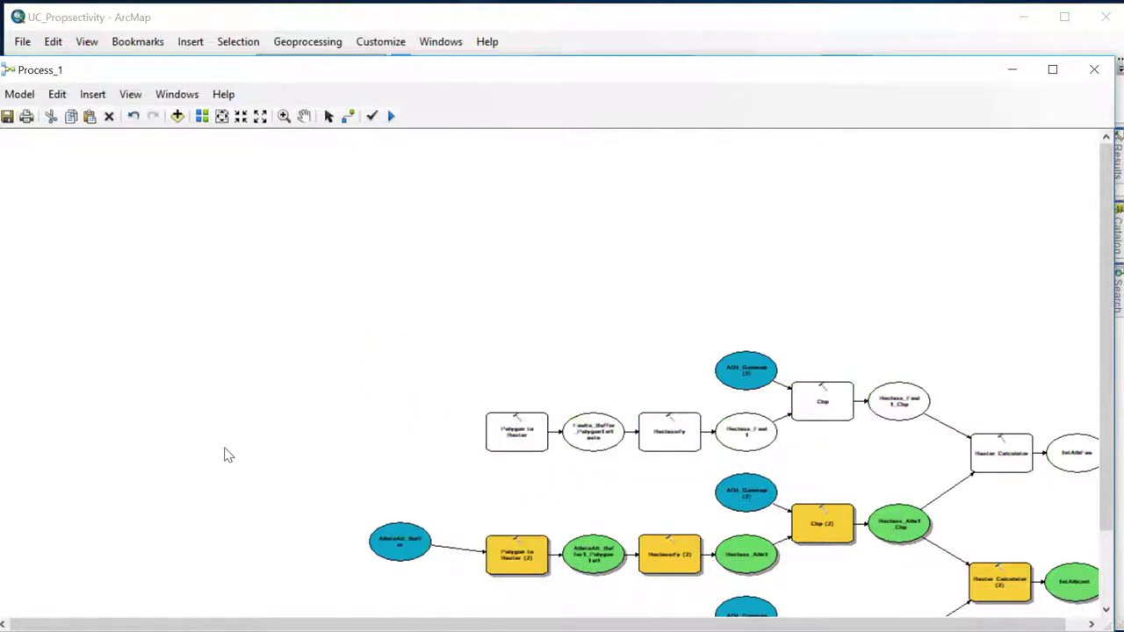
Add Faults_Buffer1 from GeolUC.gdb to the model and place it beside the first Polygon to Raster tool
drag(458, 79, 466, 55)
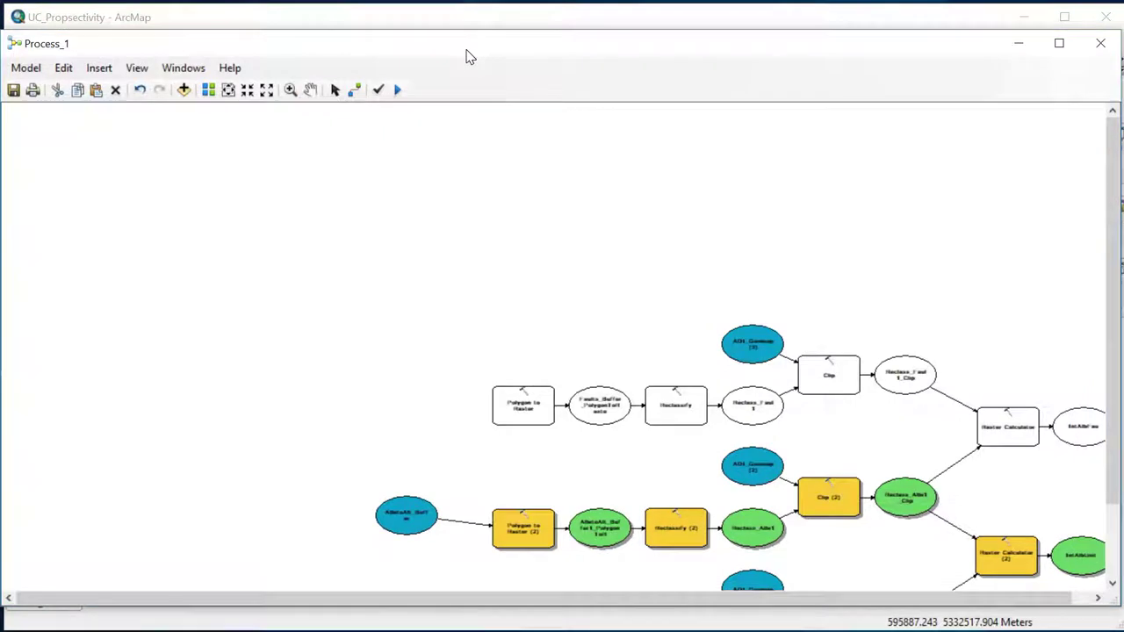
drag(490, 606, 508, 606)
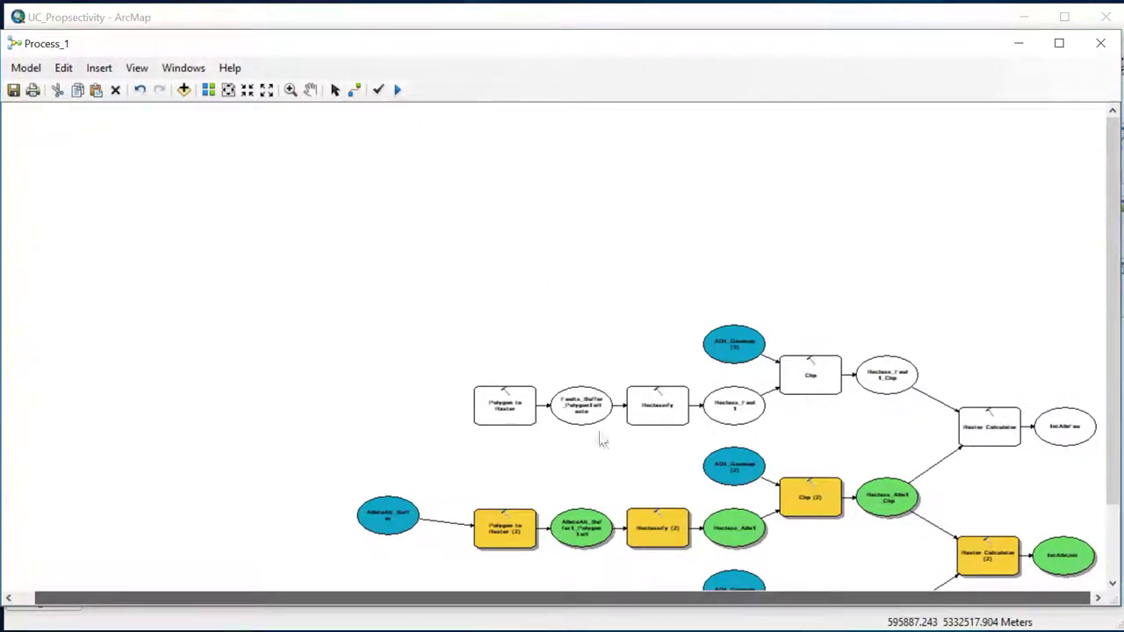
scroll(618, 268, down, 5)
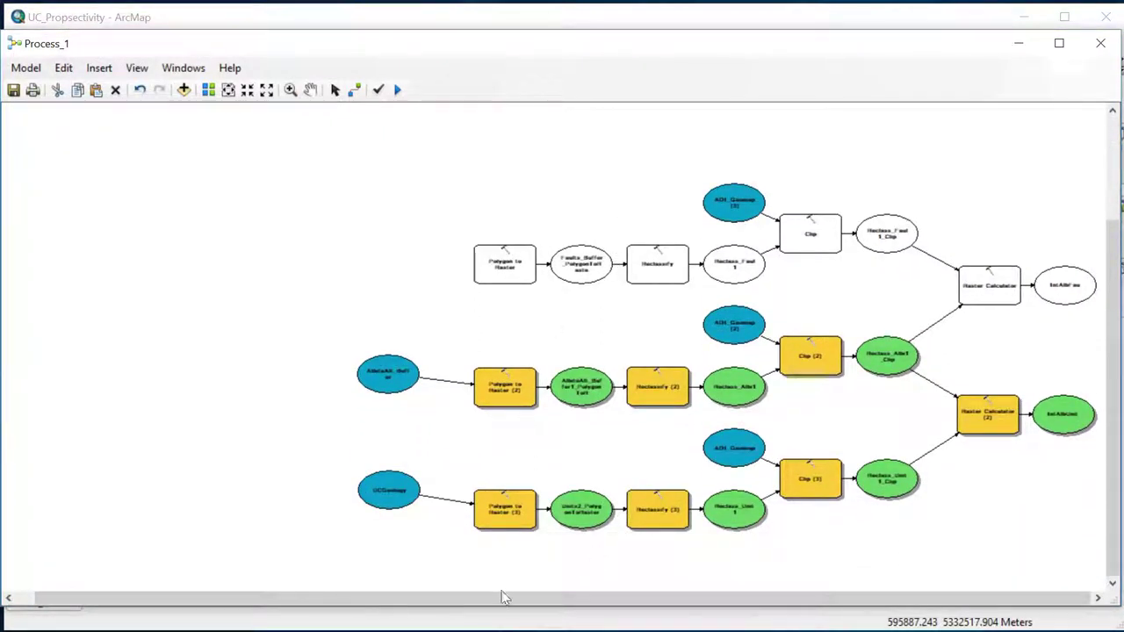
click(183, 92)
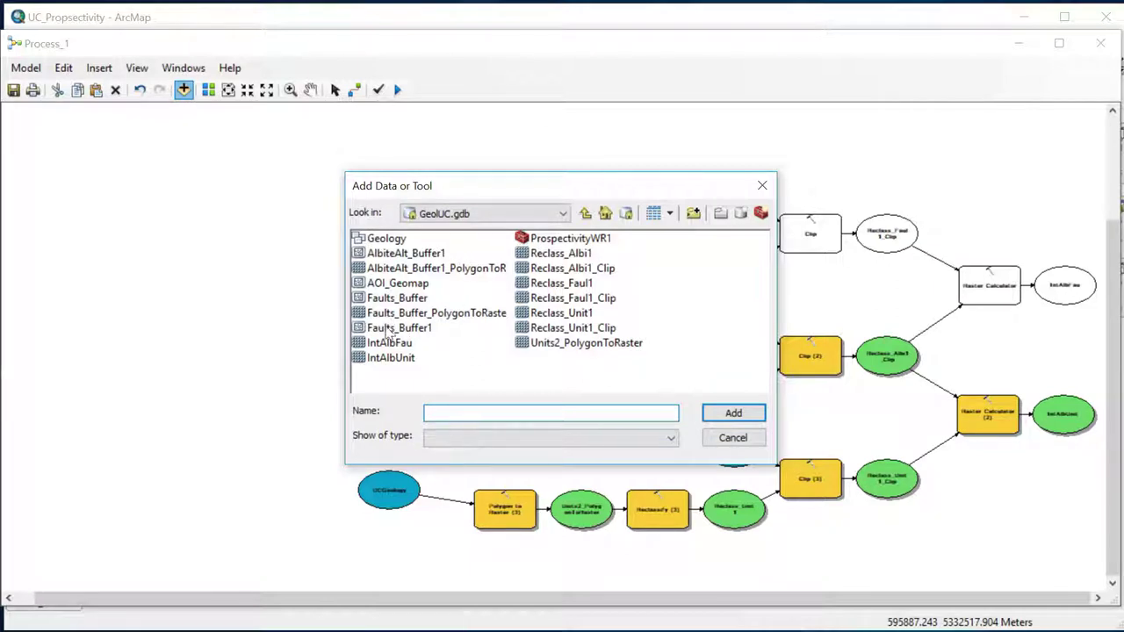
click(387, 329)
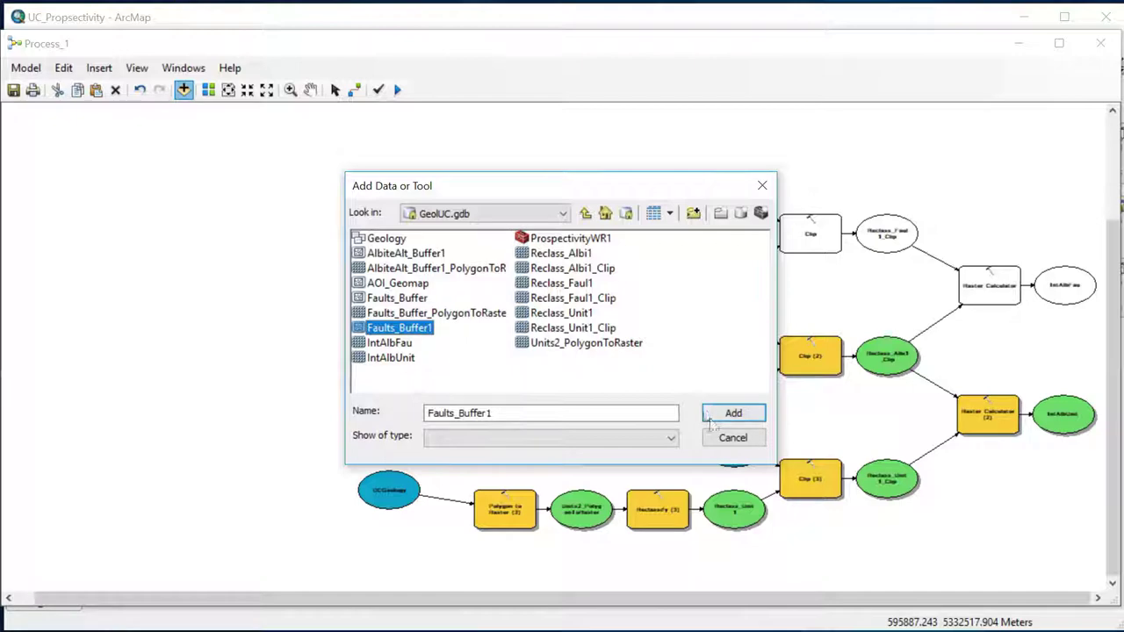
click(726, 418)
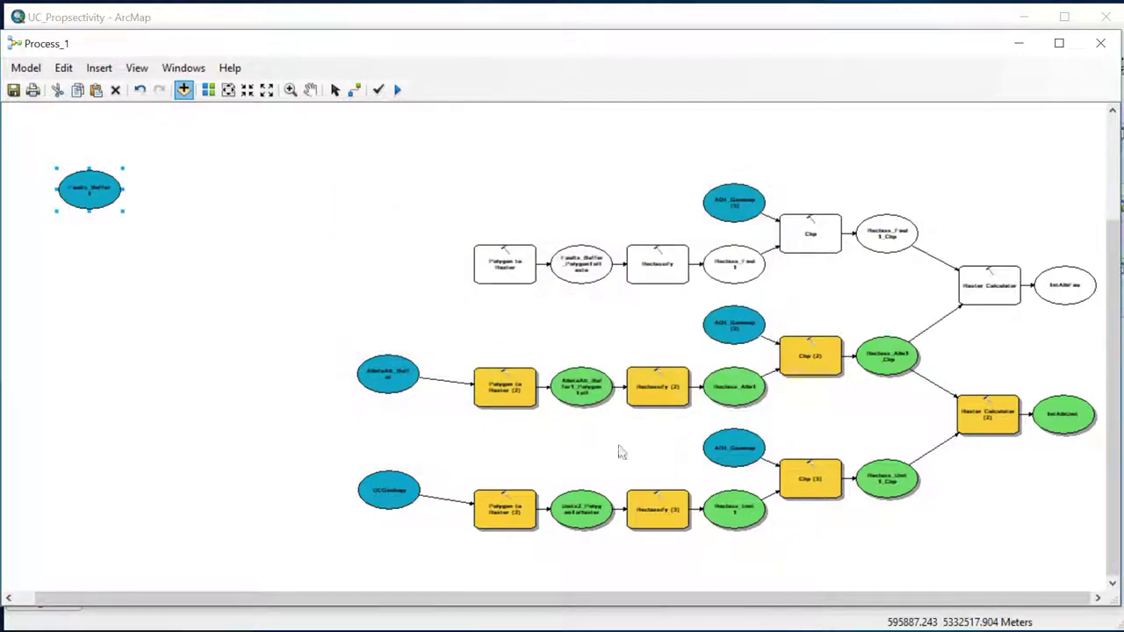
drag(98, 189, 384, 212)
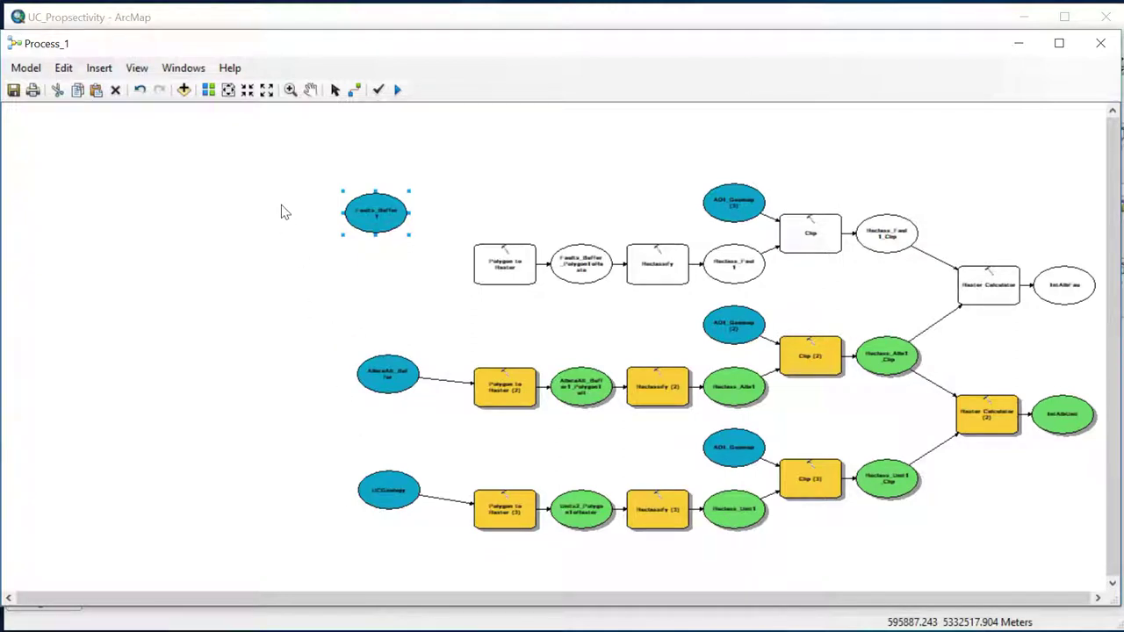
Connect Faults_Buffer1 to the first Polygon to Raster tool as Input Features
click(354, 89)
click(397, 218)
click(491, 261)
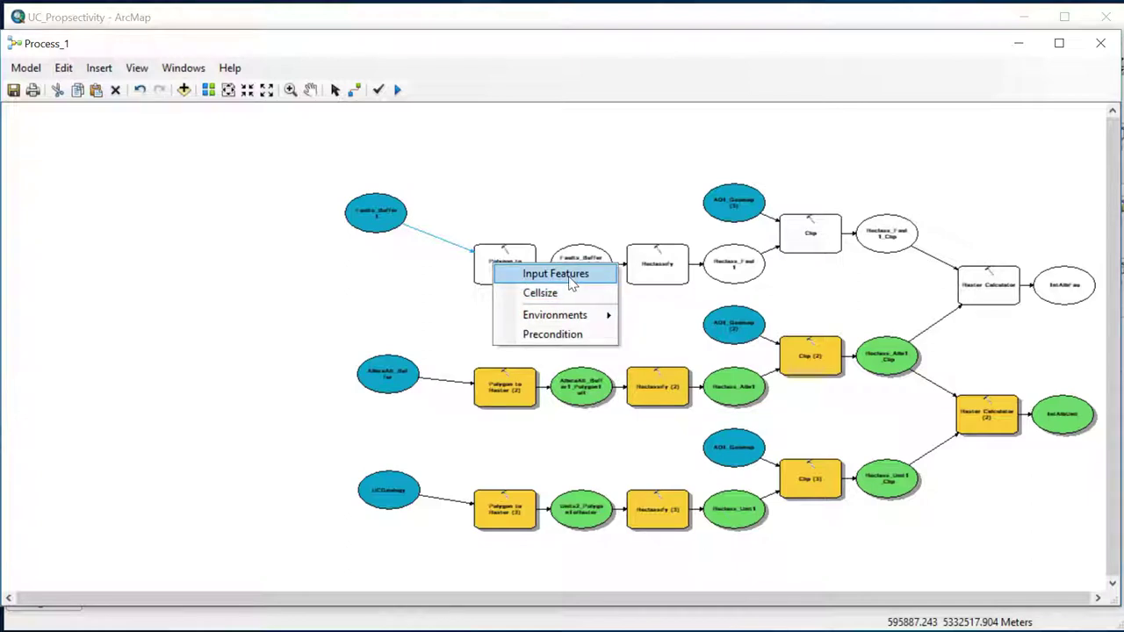
click(536, 275)
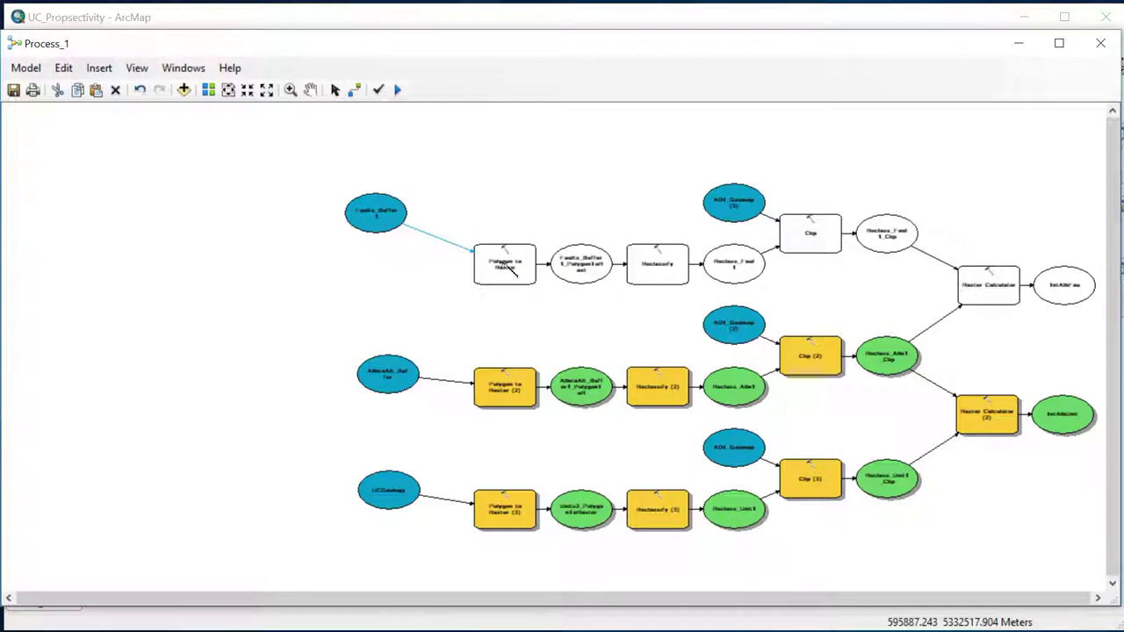
Set the value field of the faults Polygon to Raster tool to class and validate the entire model
double_click(505, 266)
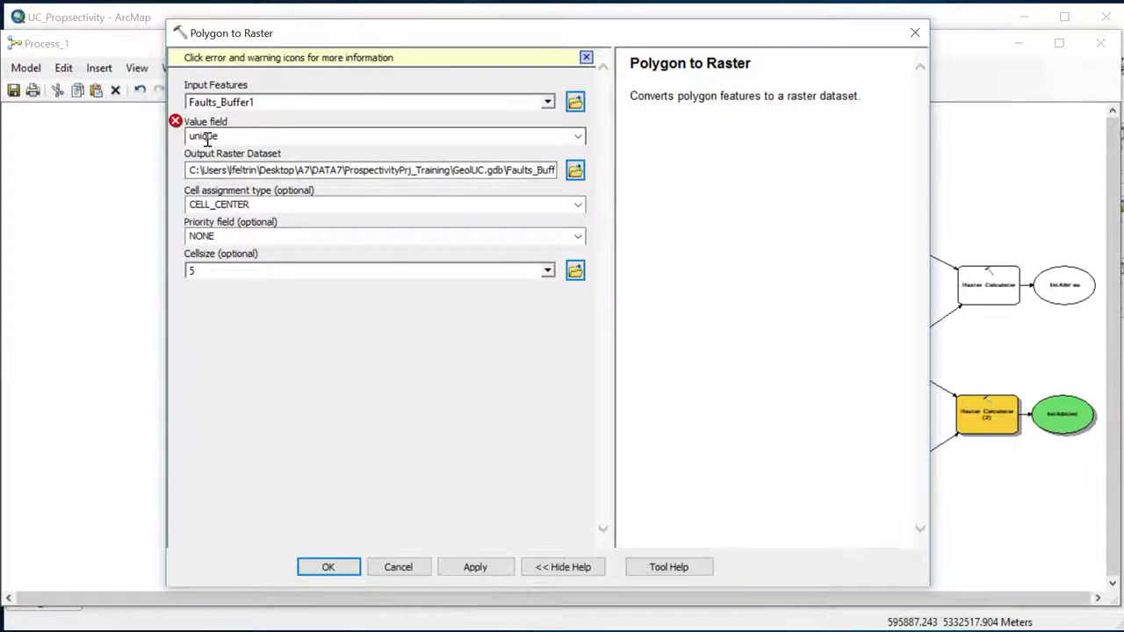
drag(230, 41, 338, 335)
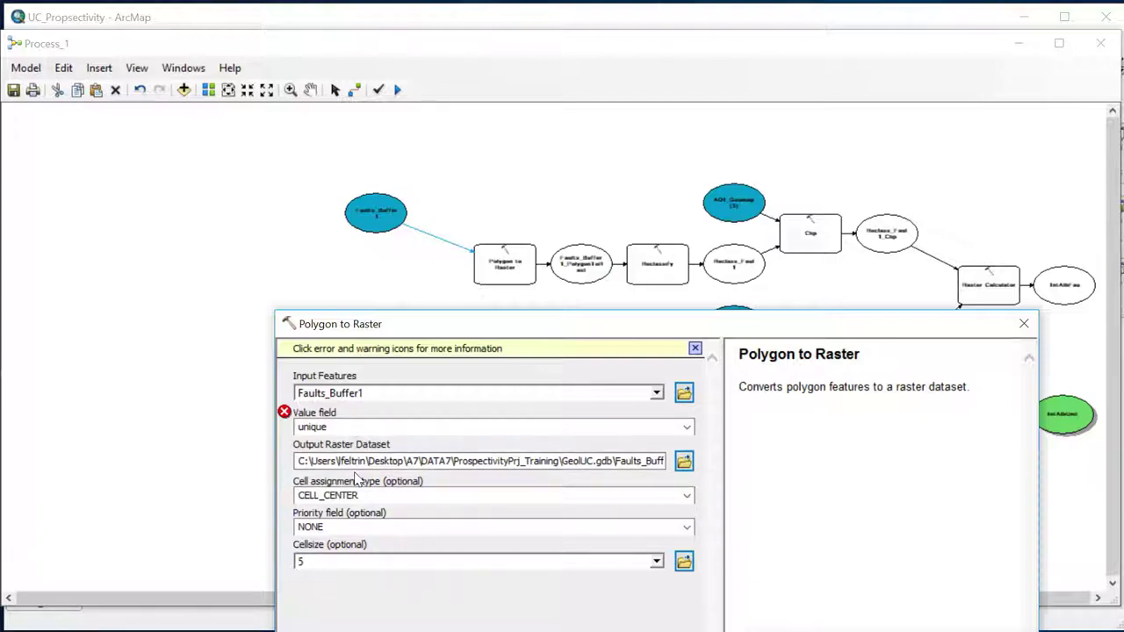
click(687, 427)
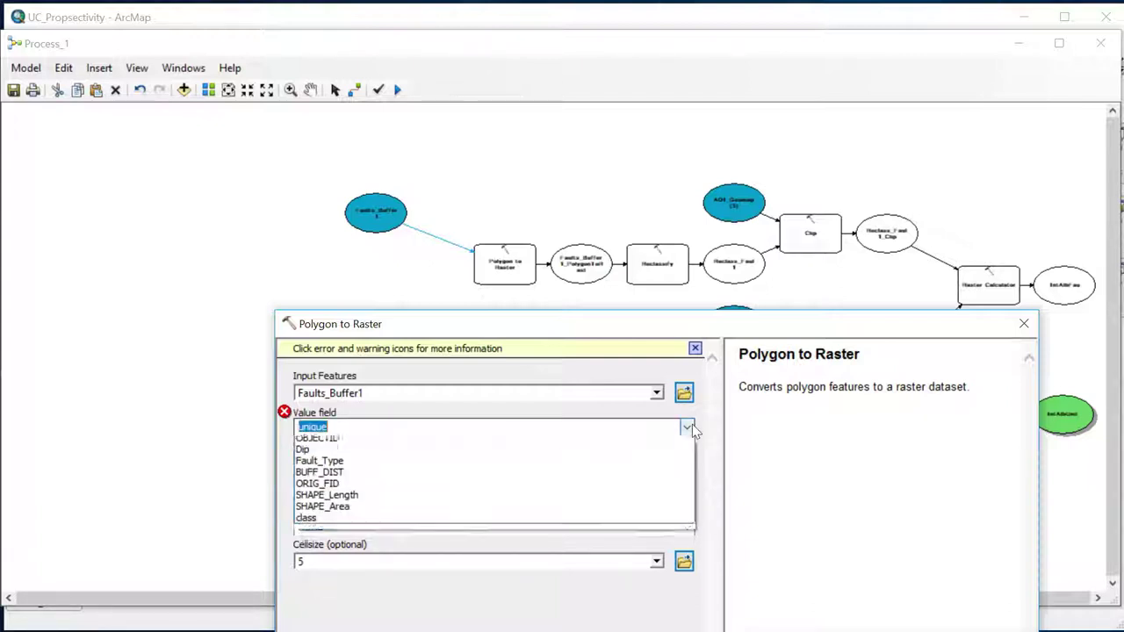
click(388, 522)
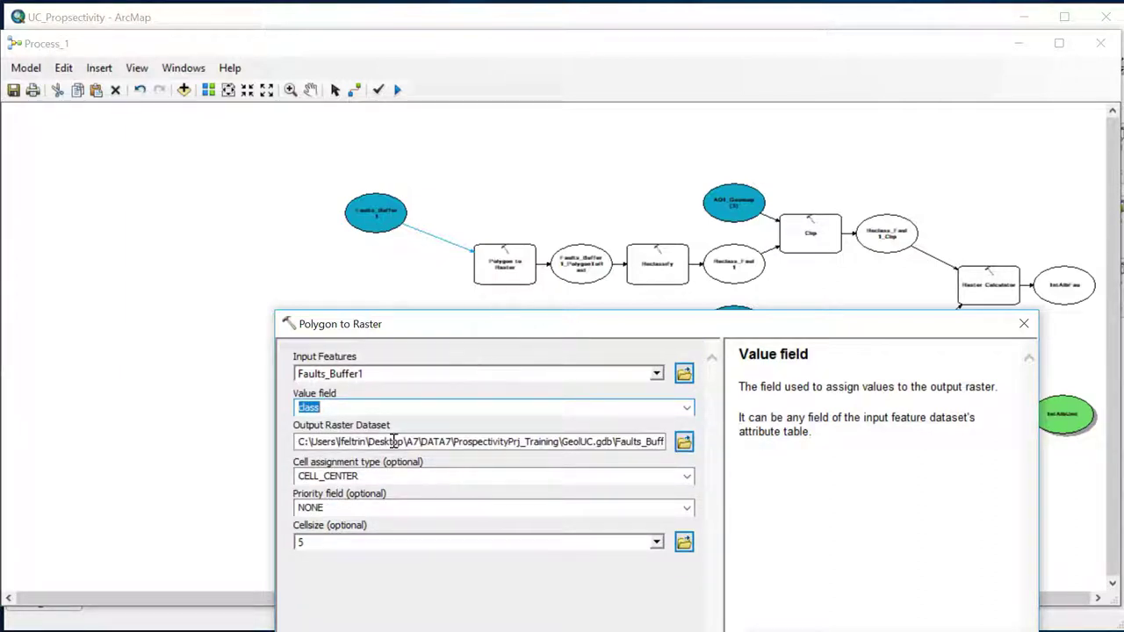
drag(470, 326, 425, 133)
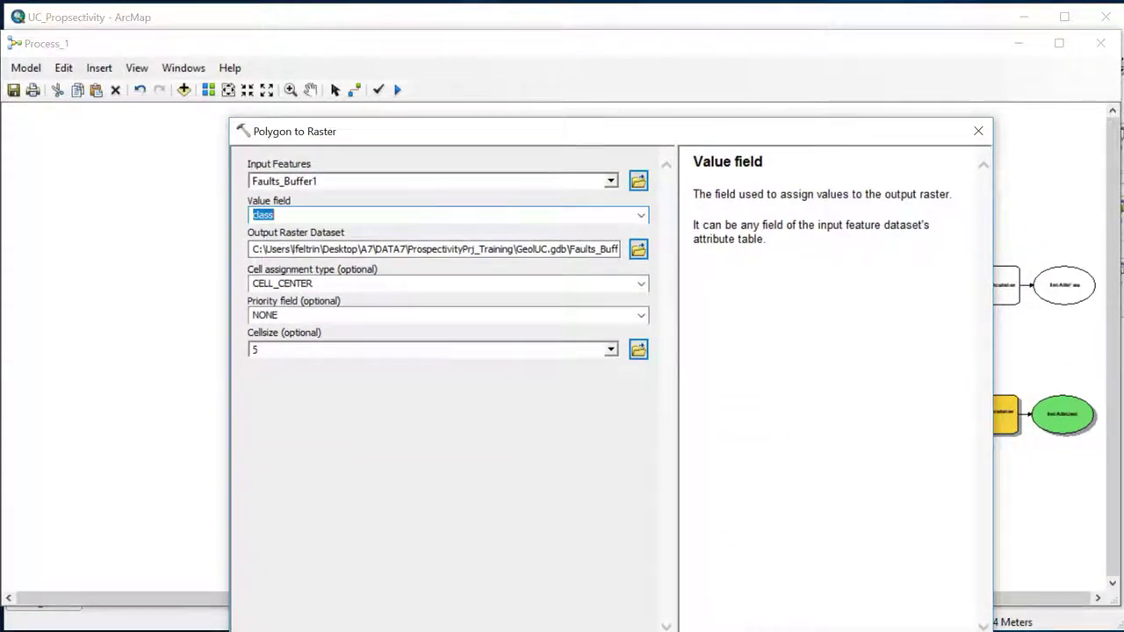
key(Return)
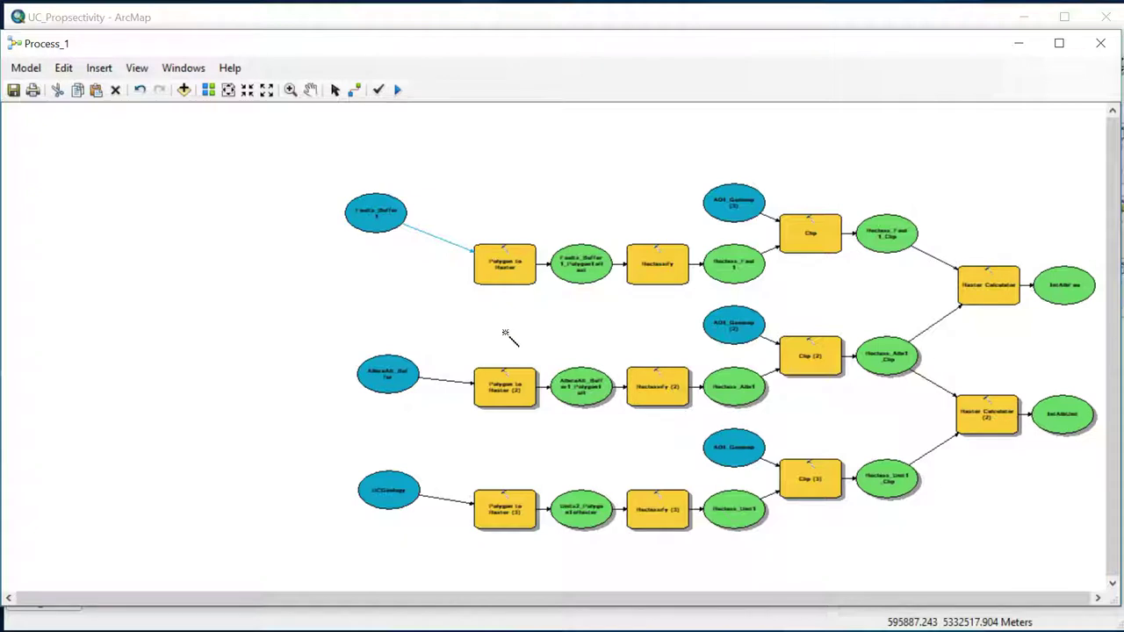
click(376, 92)
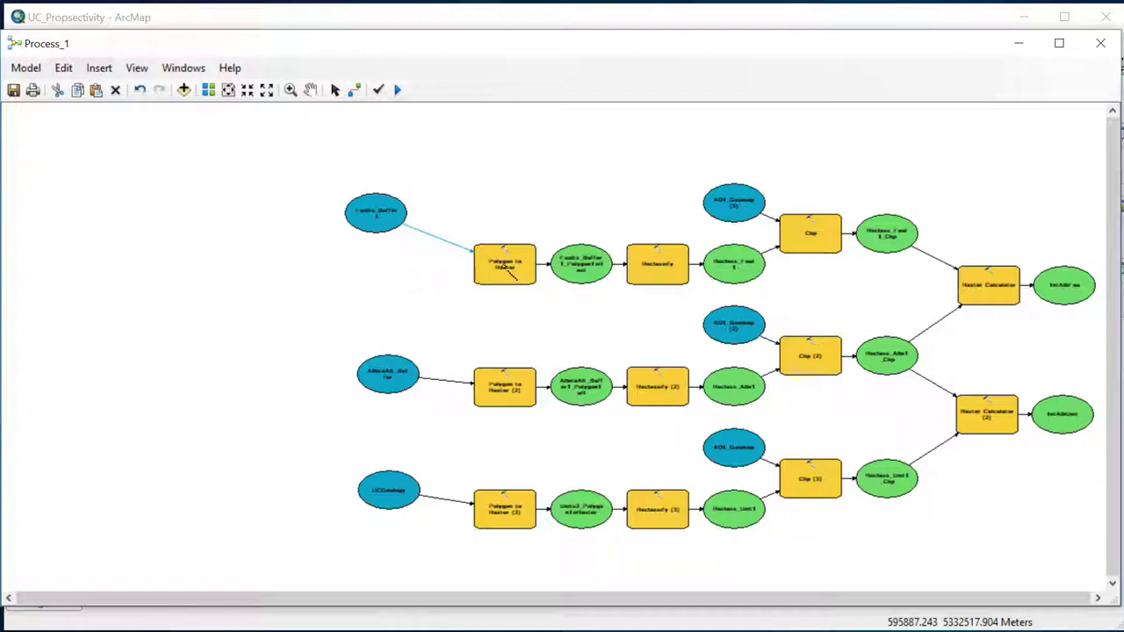
Check the output raster dataset path and name in the faults Polygon to Raster tool
double_click(505, 268)
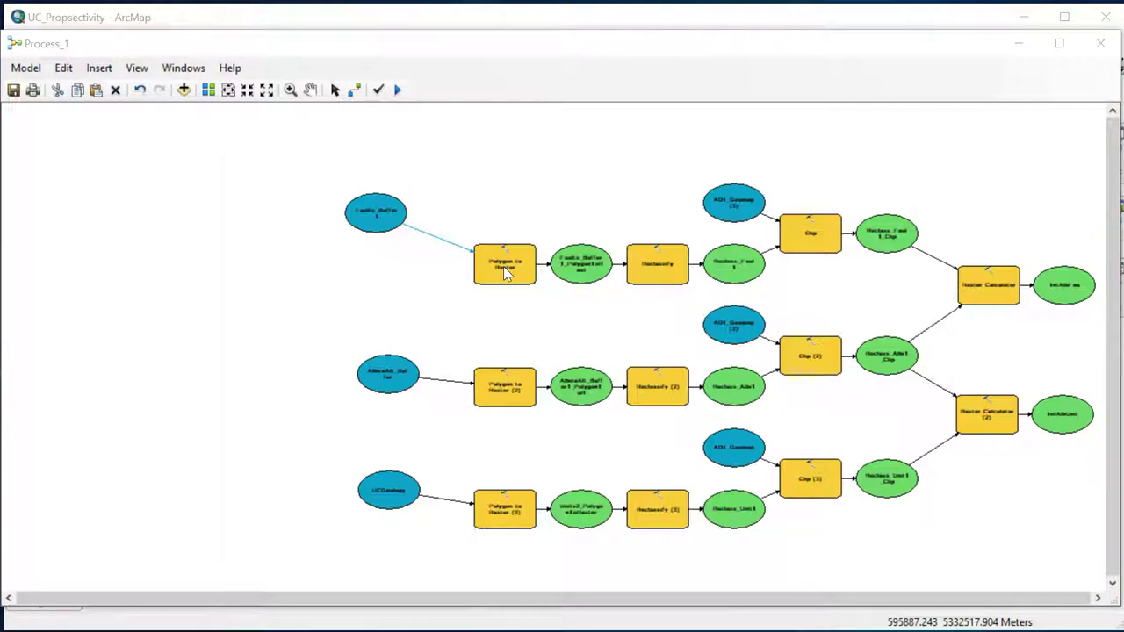
drag(254, 249, 625, 286)
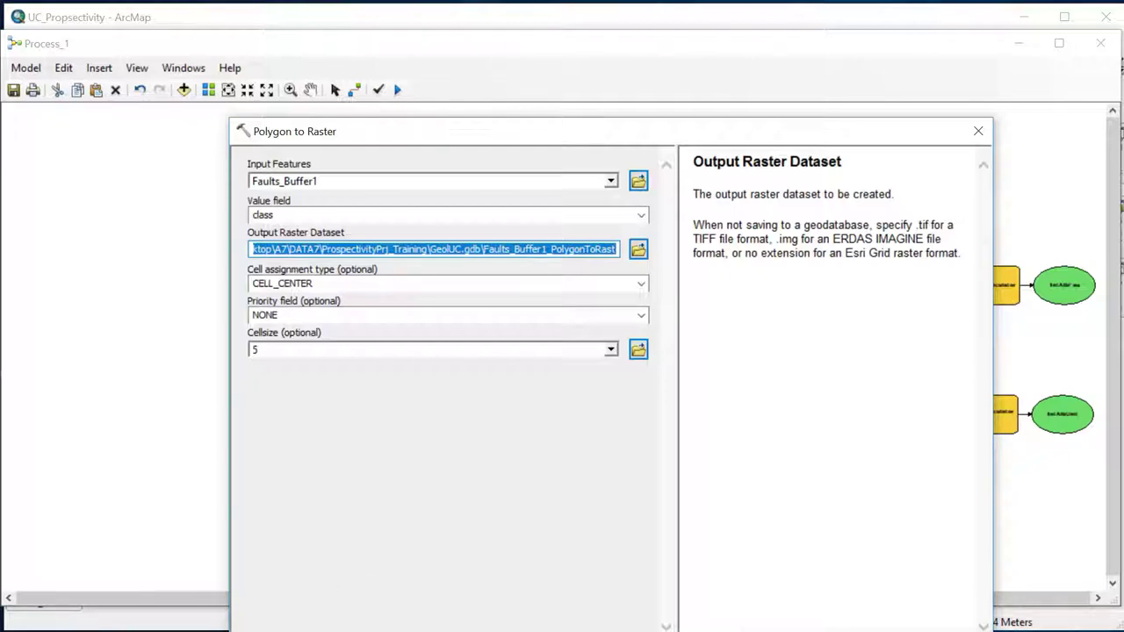
key(Return)
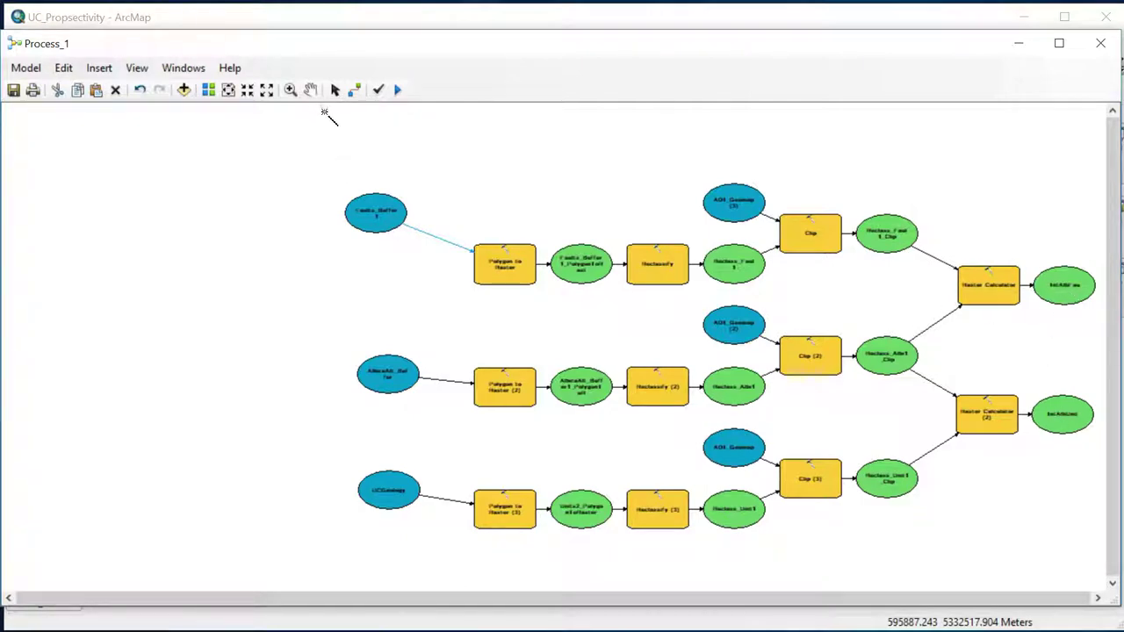
Check the output path of the IntAlbFau raster and run the Process_1 model
double_click(1046, 286)
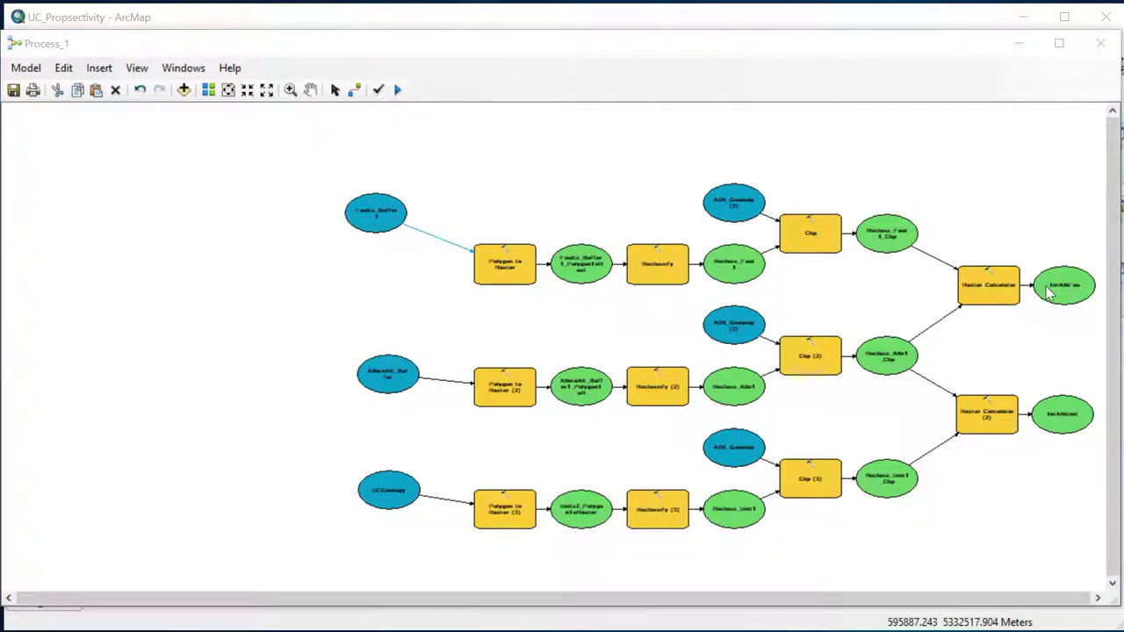
drag(571, 180, 615, 181)
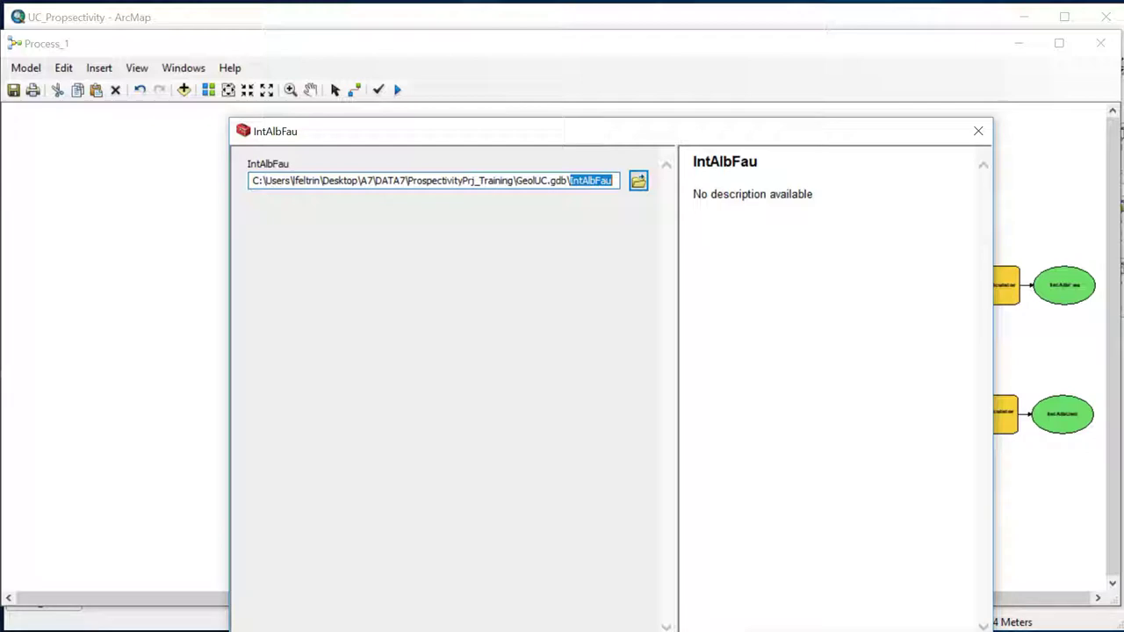
key(Escape)
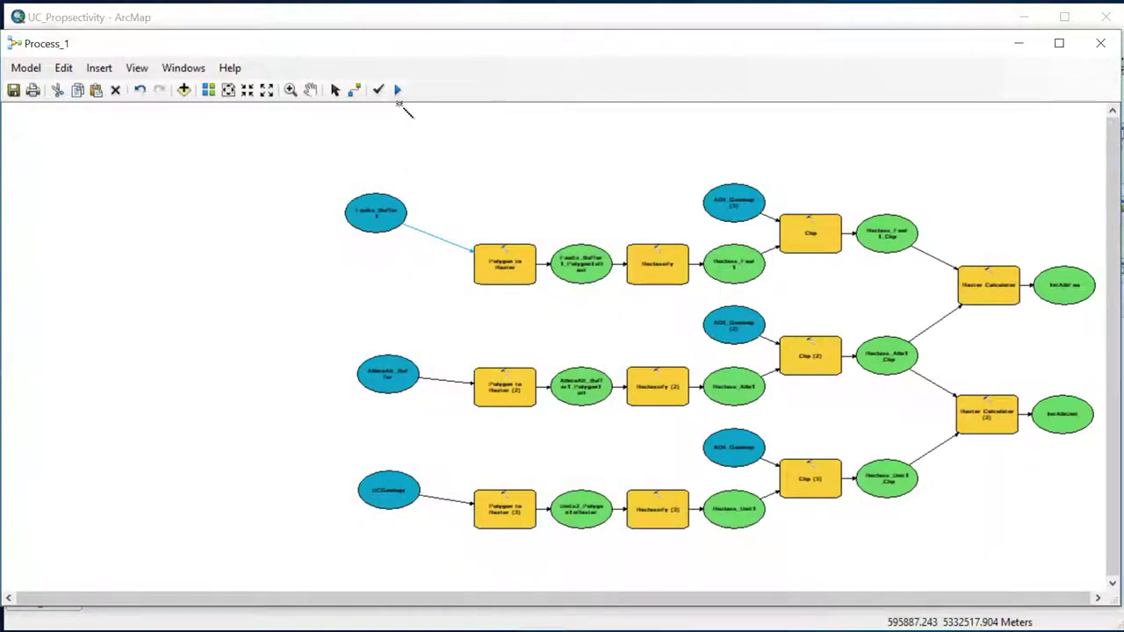
click(397, 90)
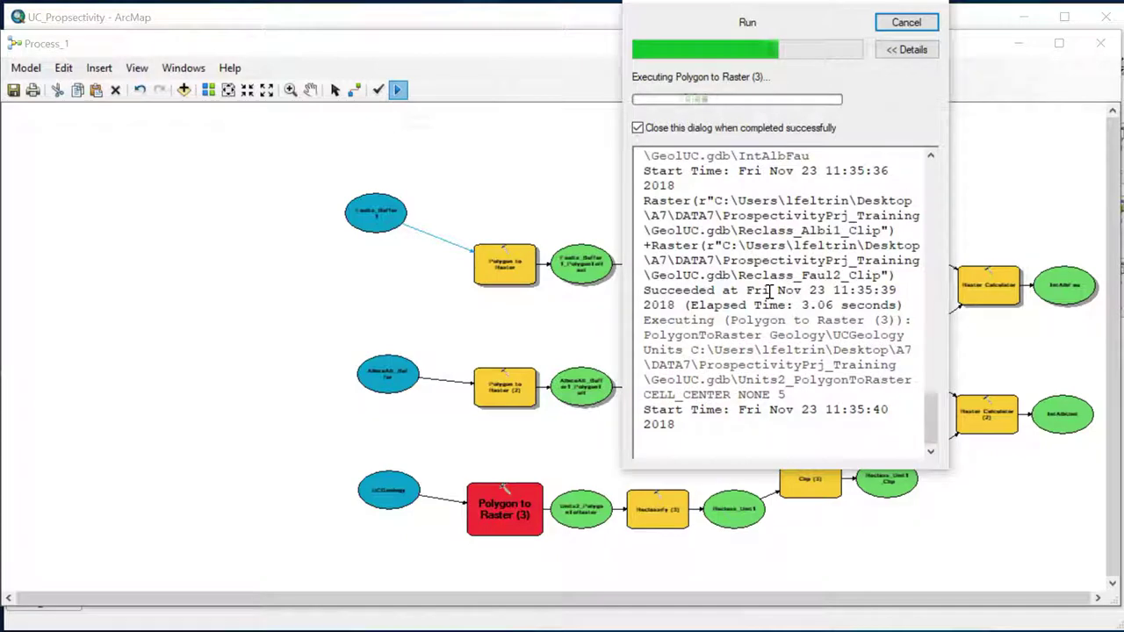
Close the finished Process_1 model, shrink the attribute table area and review the IntAlbUnit and IntAlbFau classes in the layer list
drag(800, 4, 201, 80)
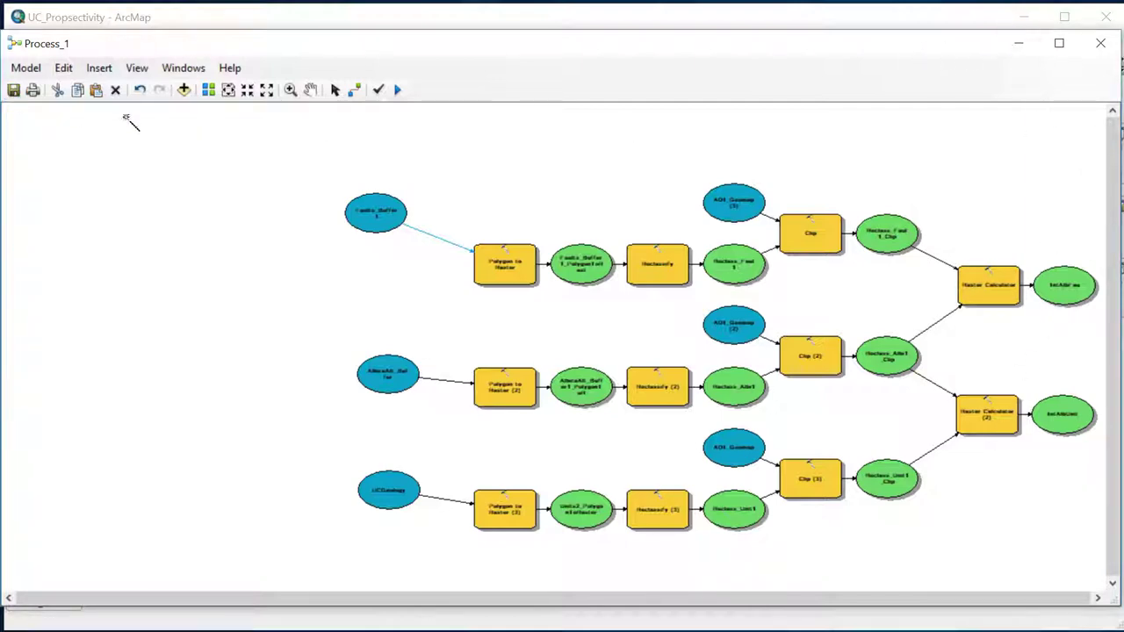
click(1101, 43)
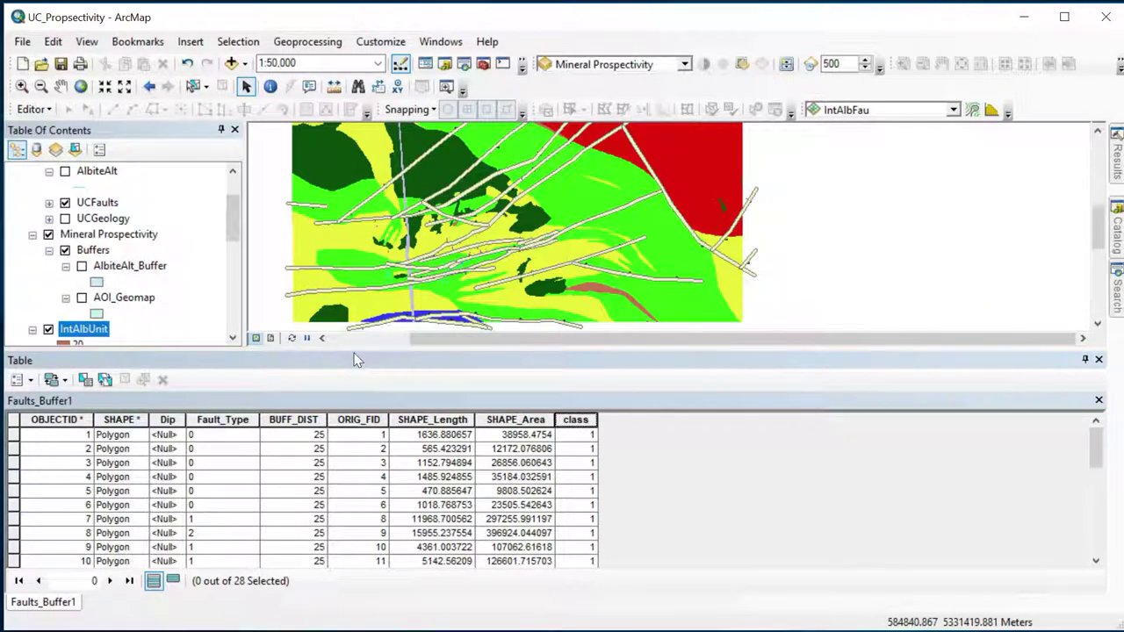
drag(336, 515, 336, 520)
scroll(174, 360, down, 3)
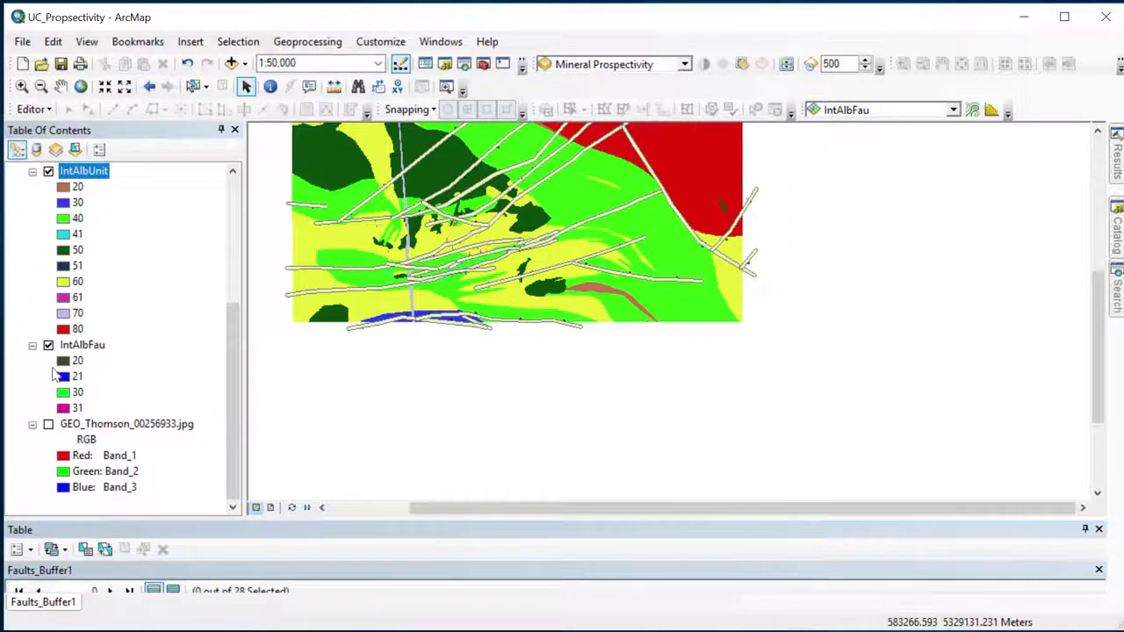
Turn off the Mineral Prospectivity, Geology and Faults_Buffer1 layers so that only the intersection rasters are displayed
scroll(55, 375, up, 1)
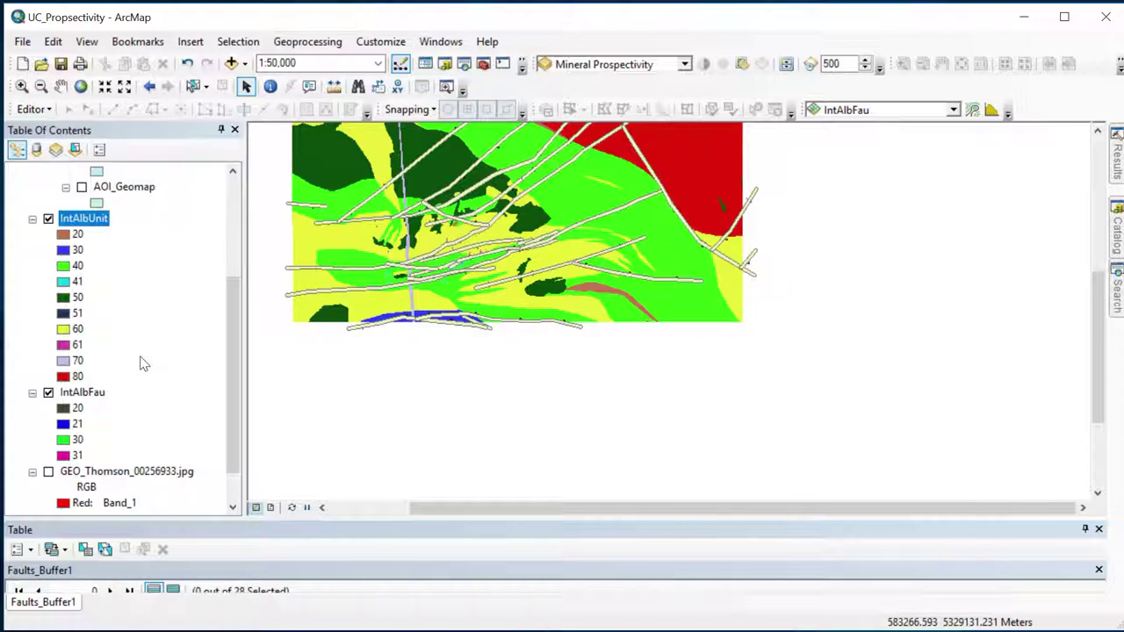
scroll(144, 364, up, 4)
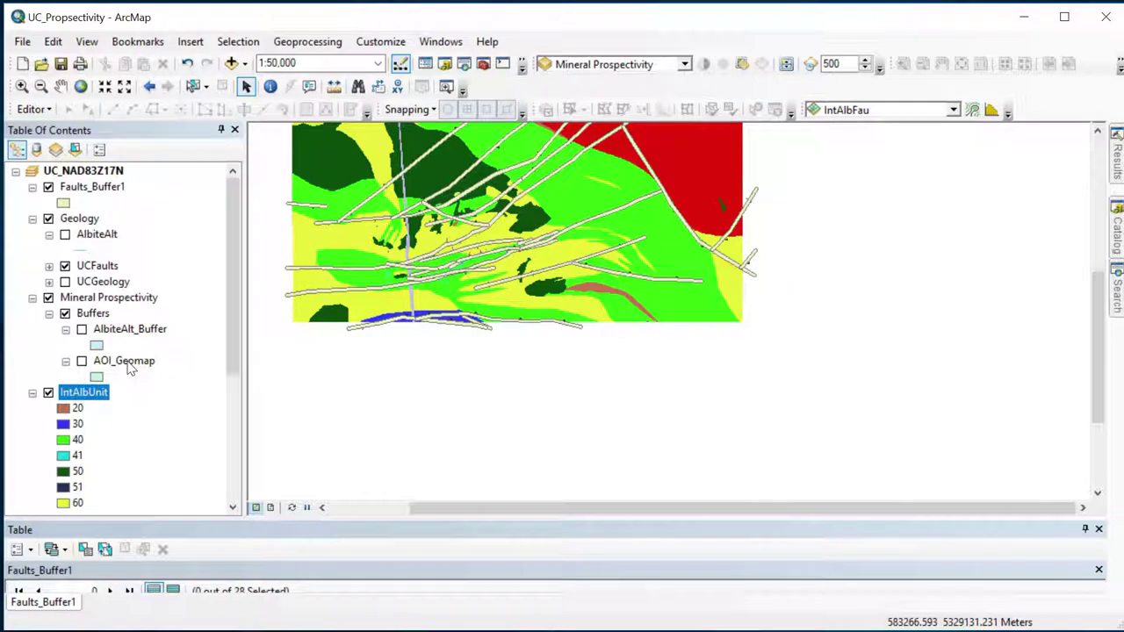
click(48, 298)
click(50, 224)
click(48, 219)
click(48, 187)
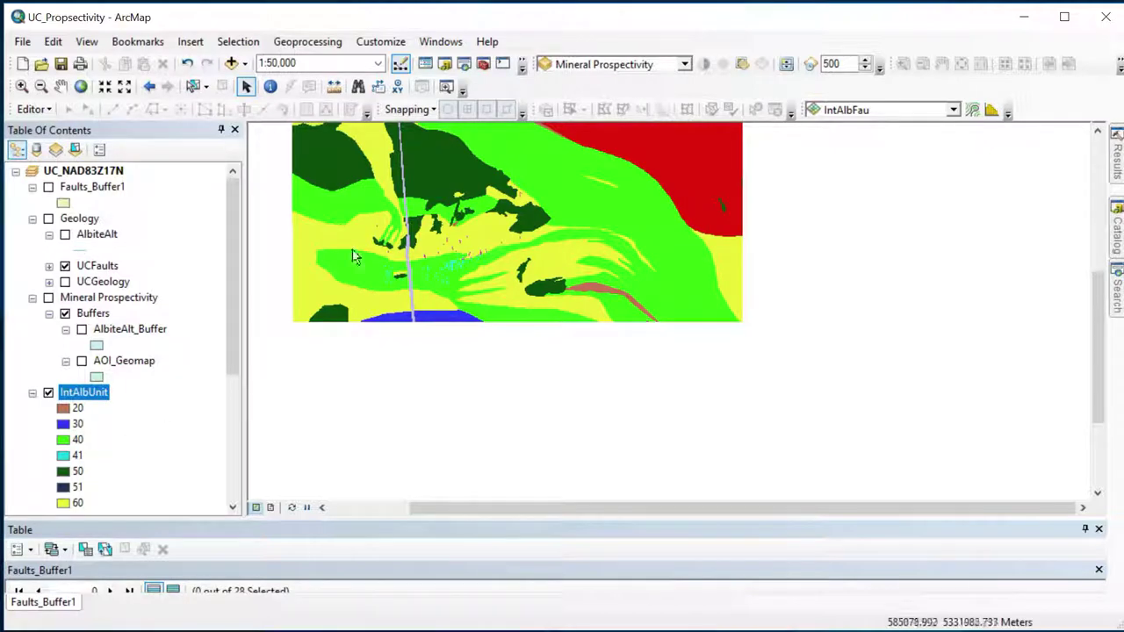
Examine the cyan and magenta albite cells of the IntAlbUnit raster against its legend classes
drag(343, 201, 464, 322)
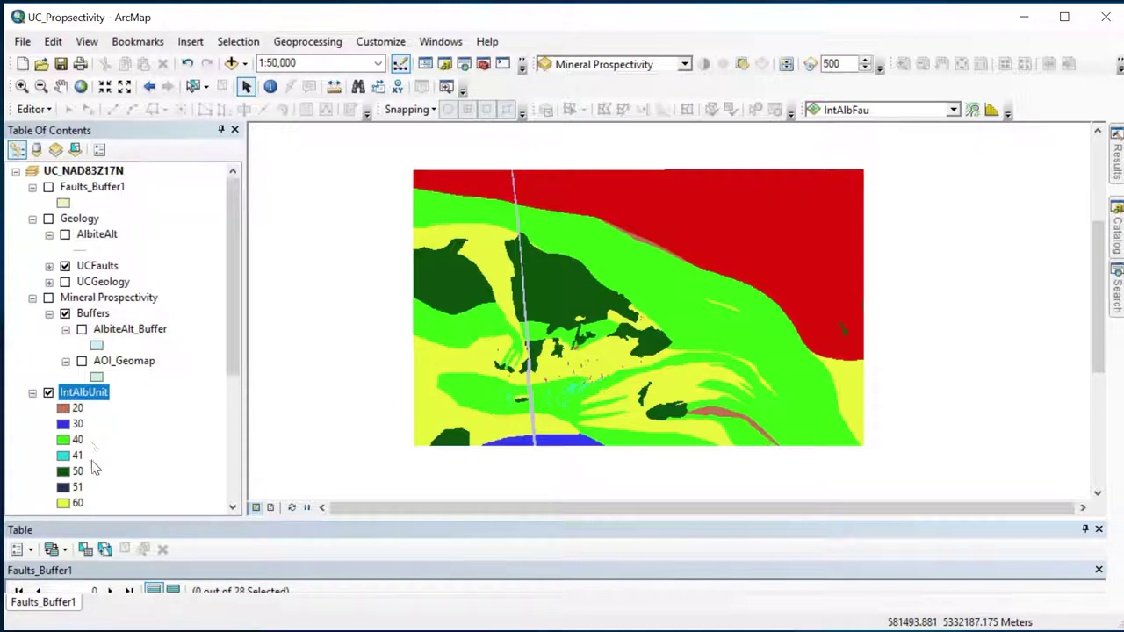
scroll(95, 468, down, 3)
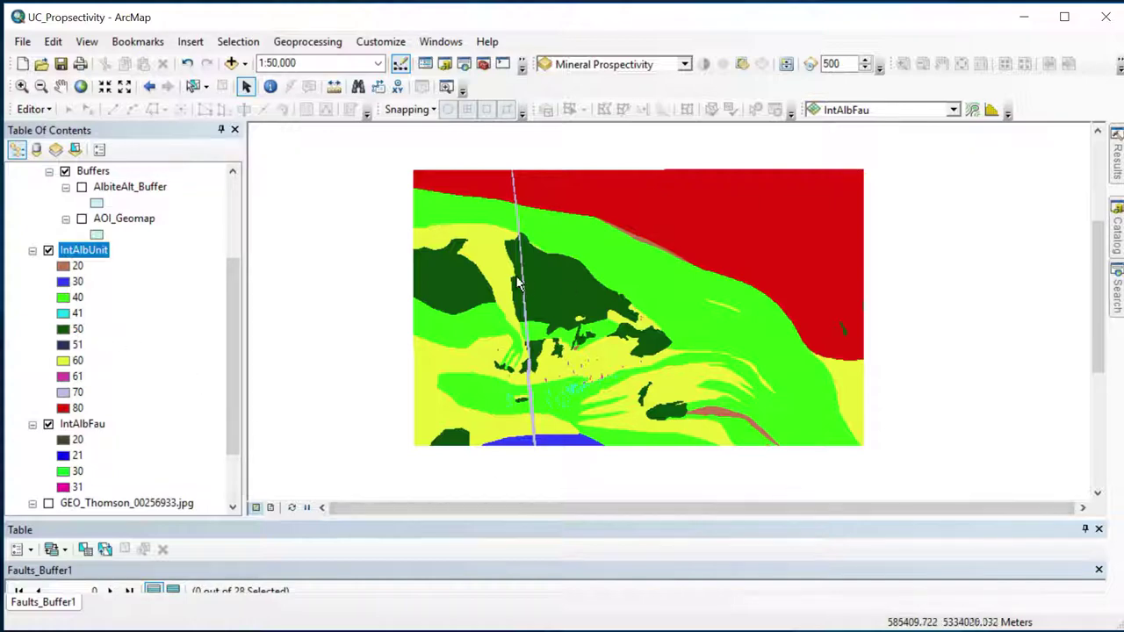
scroll(531, 306, up, 2)
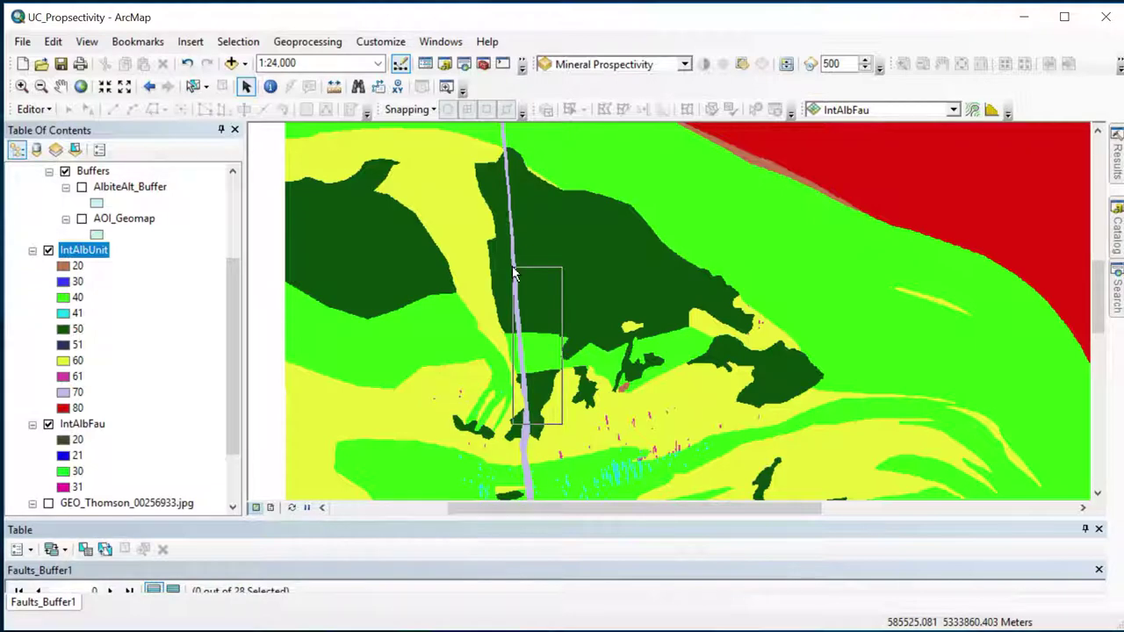
scroll(622, 448, up, 3)
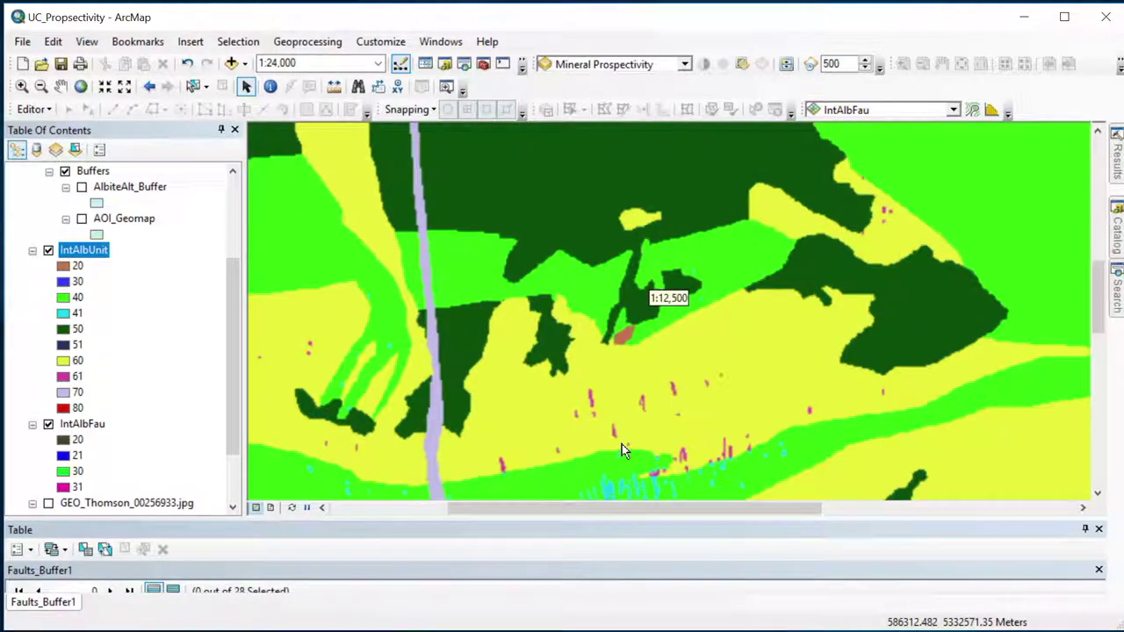
drag(647, 422, 573, 278)
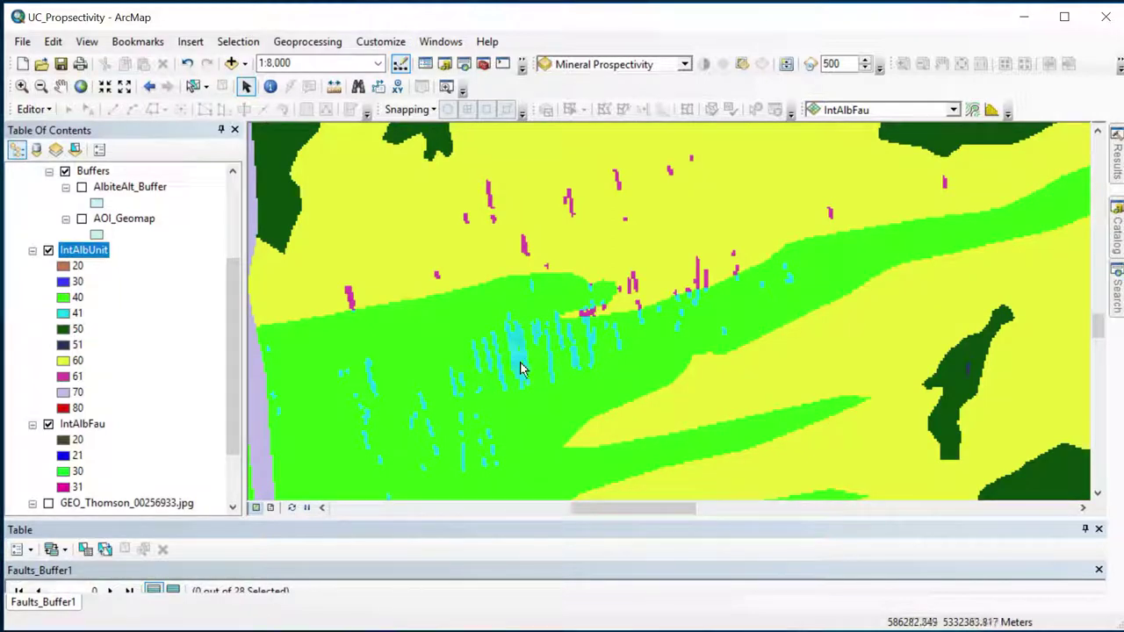
scroll(521, 373, up, 2)
scroll(521, 373, up, 2)
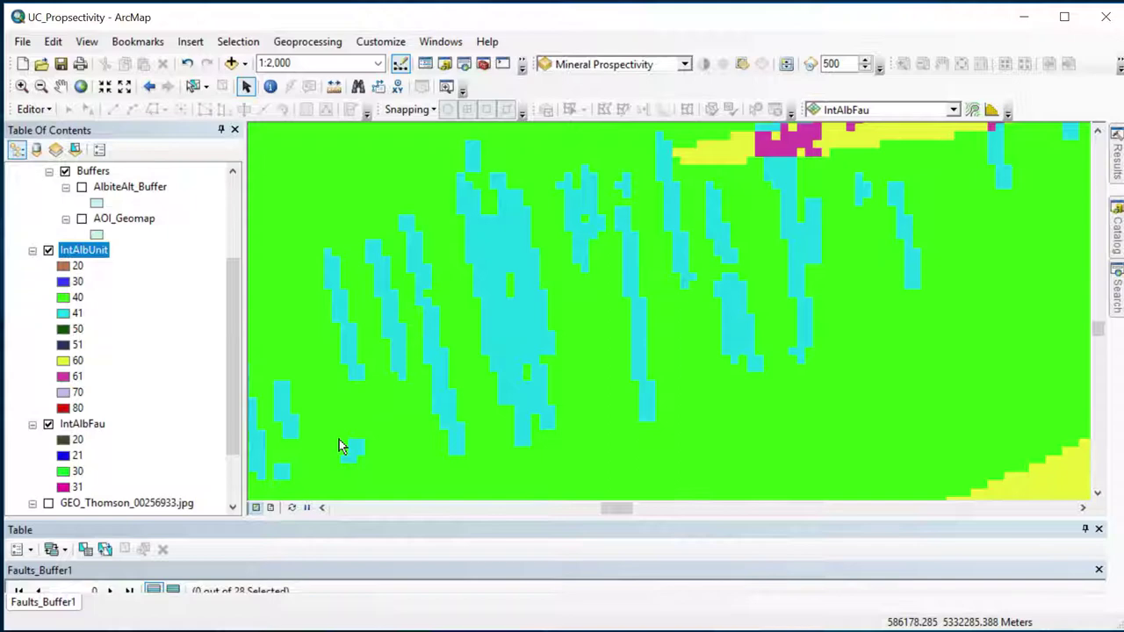
drag(735, 213, 527, 372)
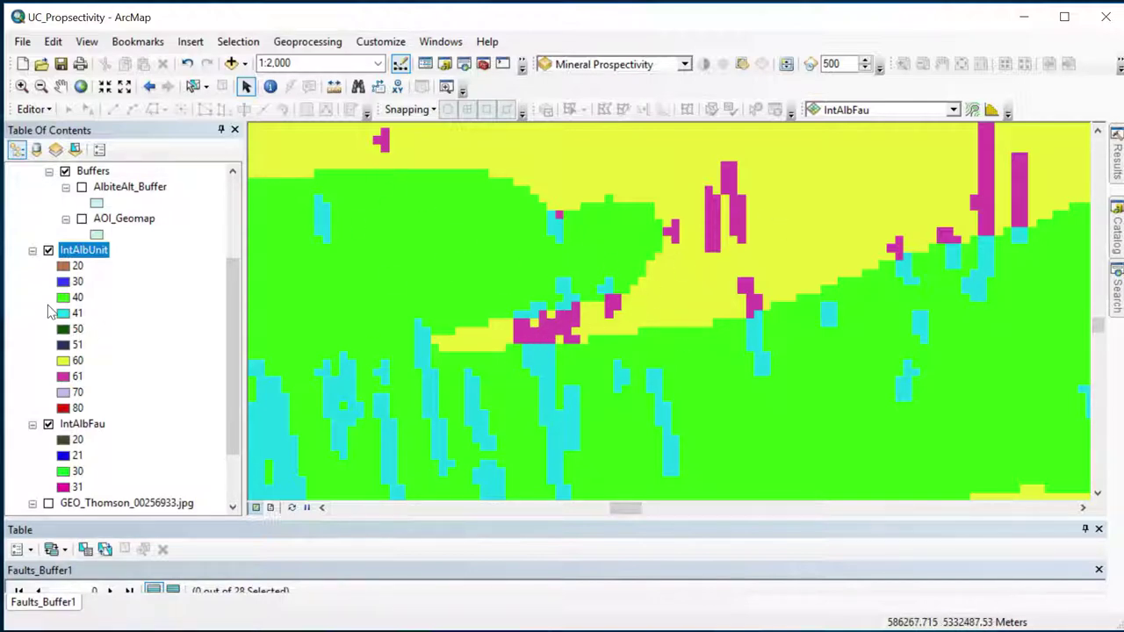
Identify a magenta cell of the IntAlbUnit raster near the unit contact and read its pixel value and count
click(270, 86)
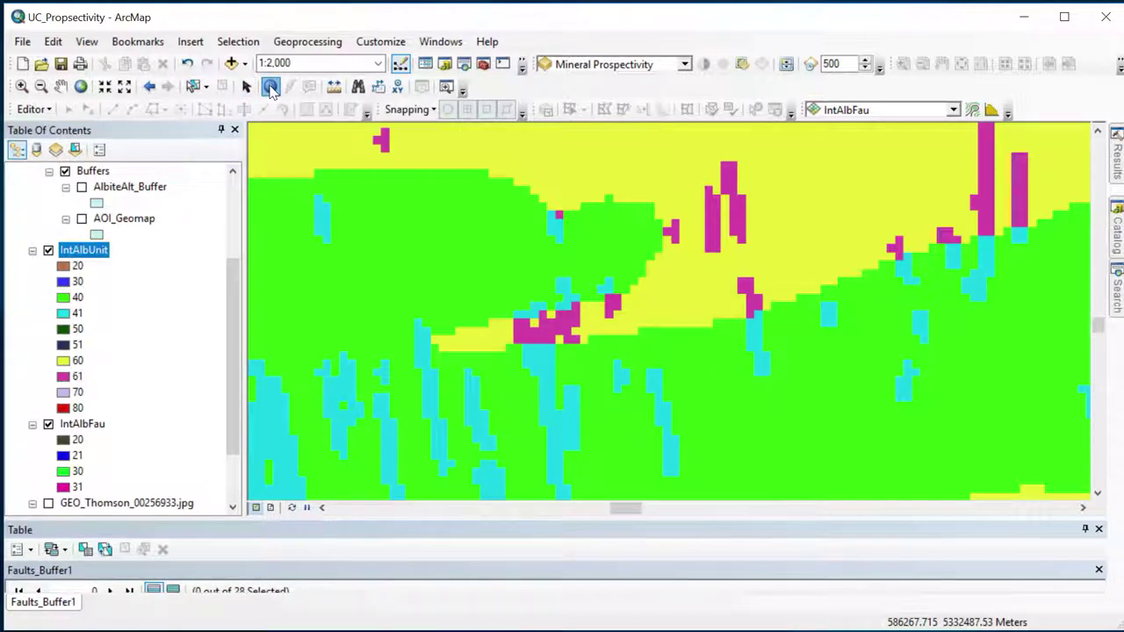
click(521, 326)
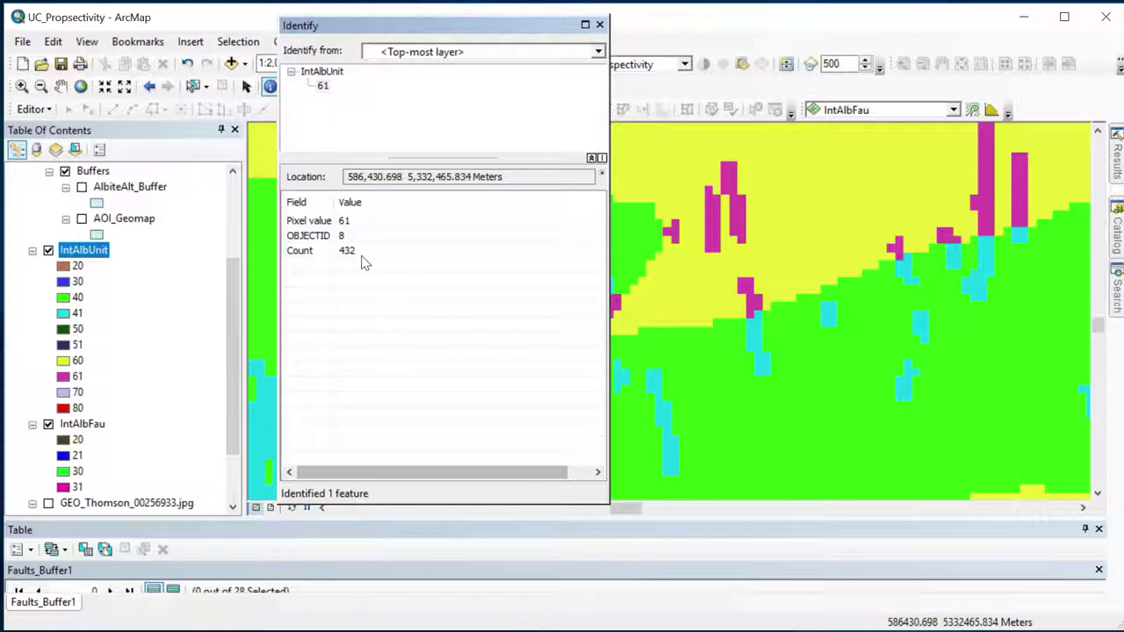
drag(403, 16, 413, 191)
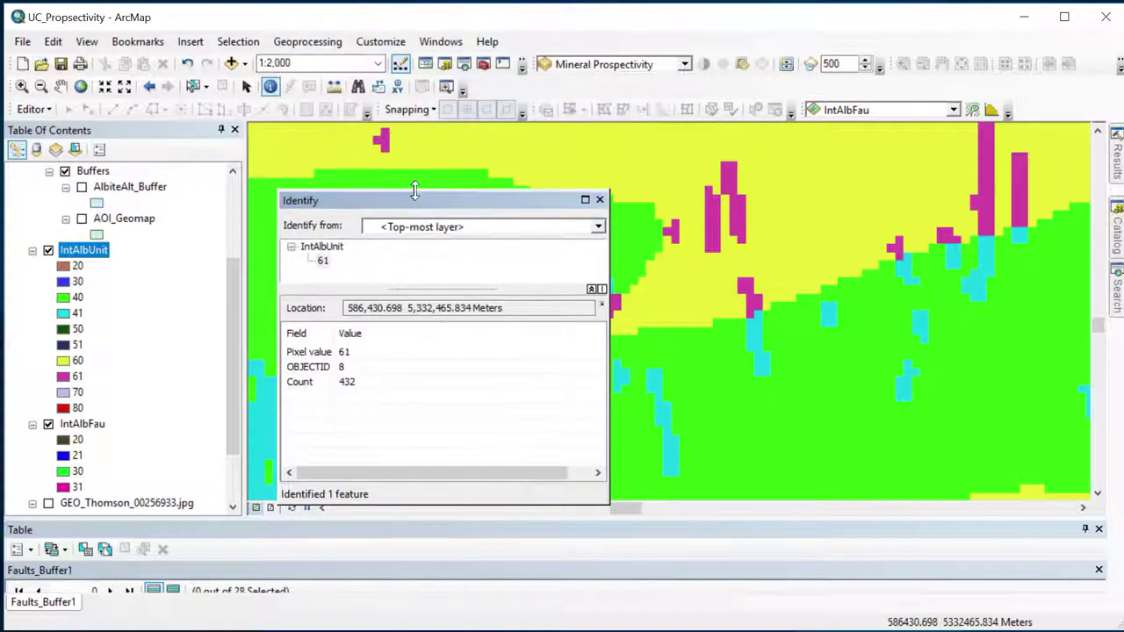
click(341, 355)
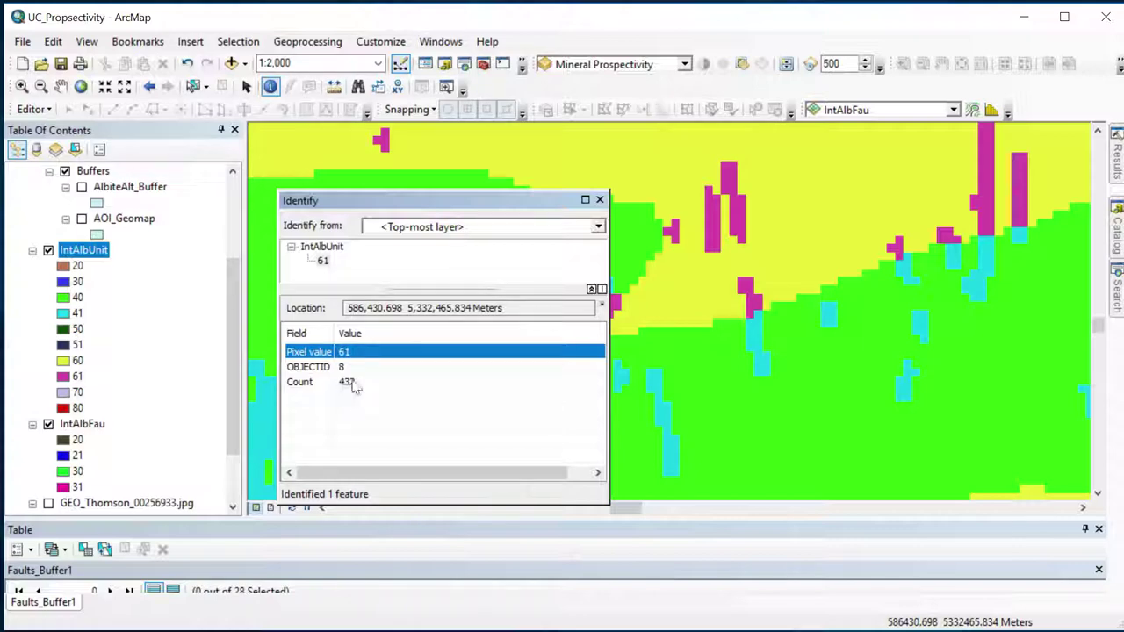
drag(361, 201, 398, 261)
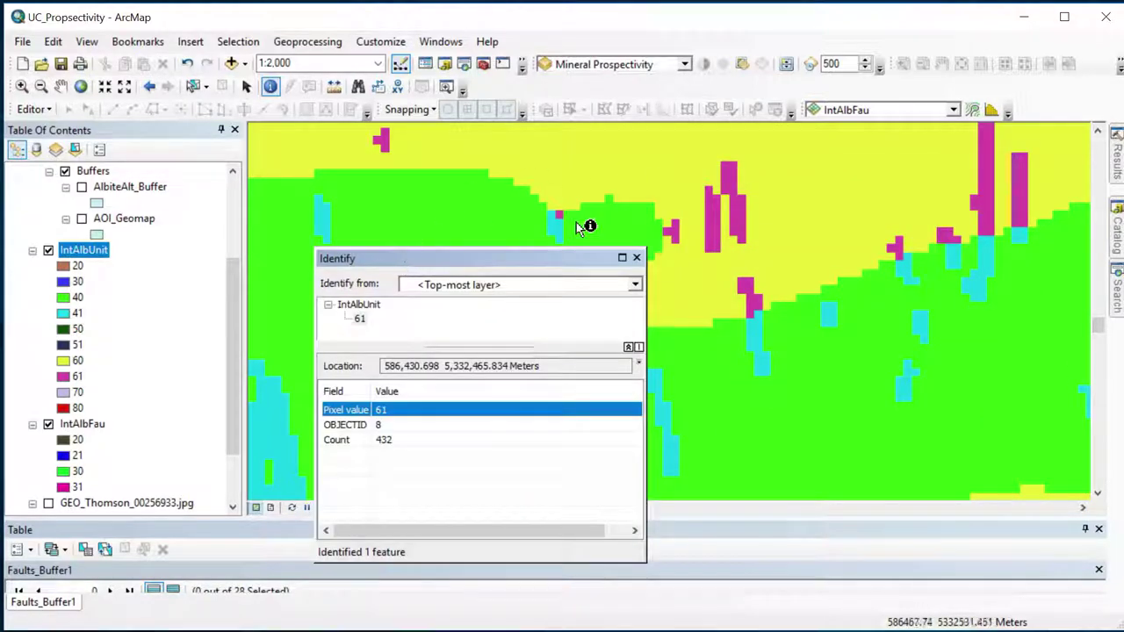
scroll(709, 255, down, 3)
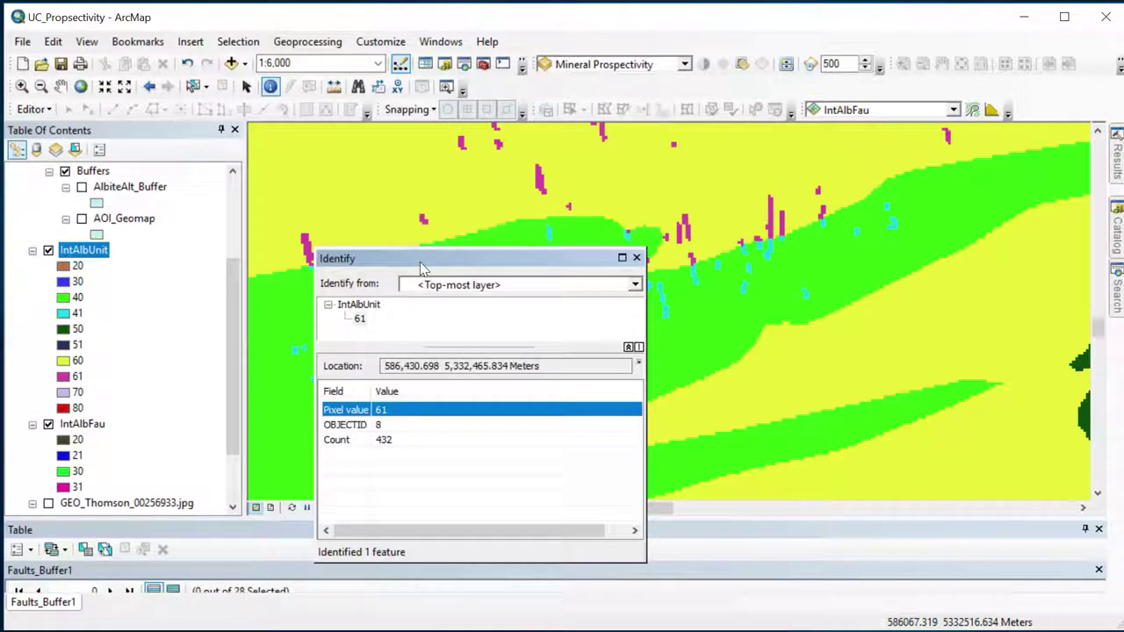
drag(421, 265, 427, 177)
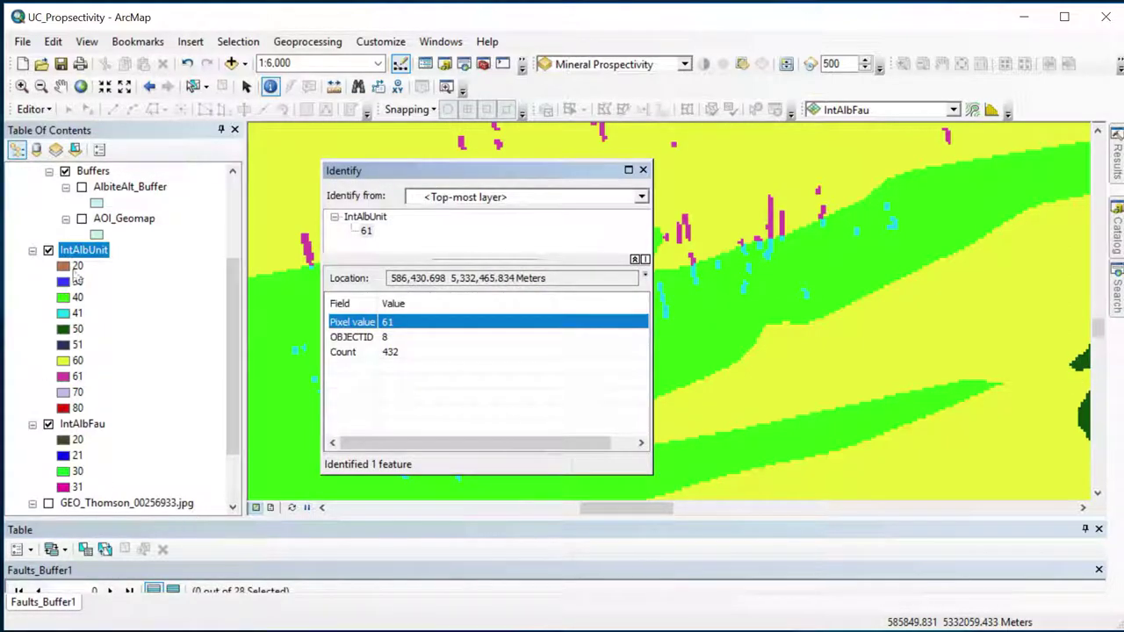
Open the IntAlbUnit attribute table, enlarge it and review the Value and Count fields of all classes
click(78, 253)
right_click(78, 255)
click(104, 301)
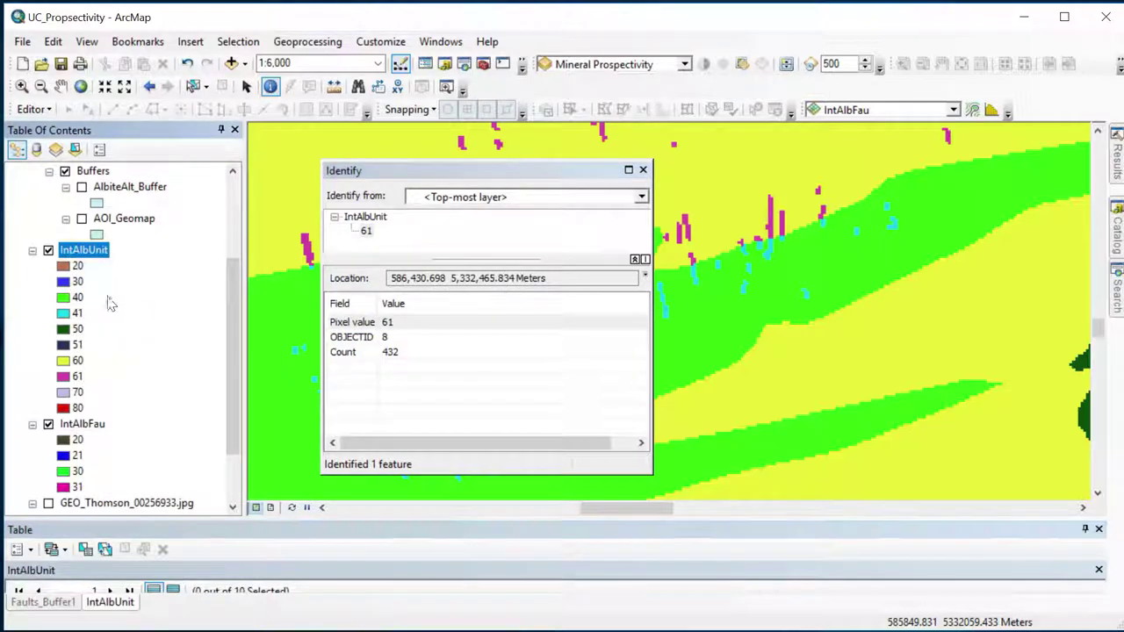
drag(163, 519, 163, 348)
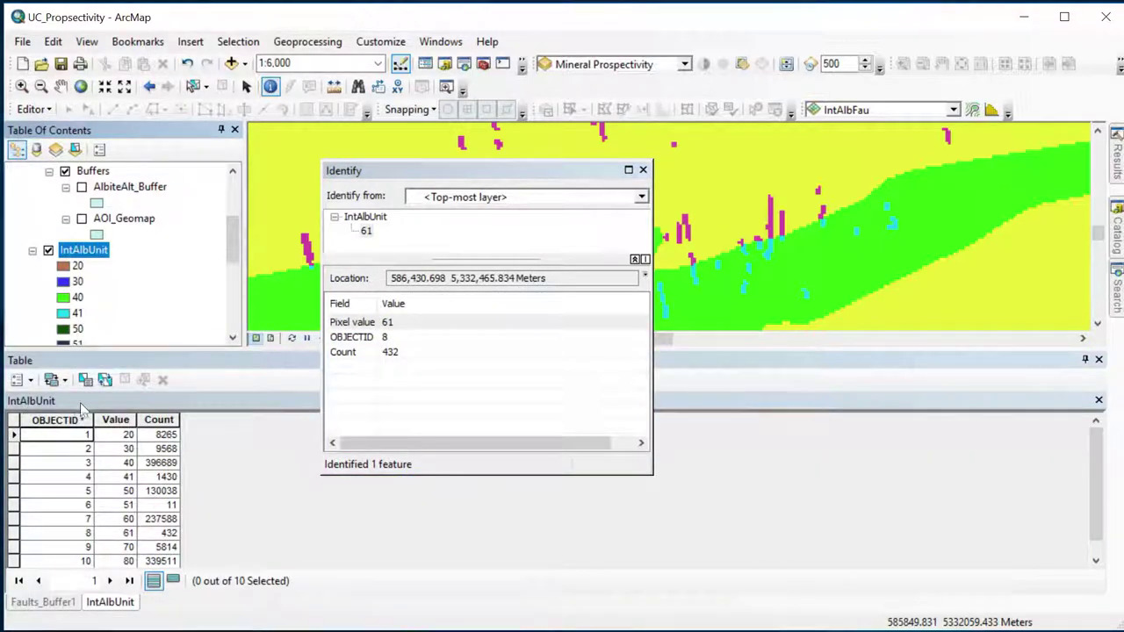
scroll(153, 446, down, 1)
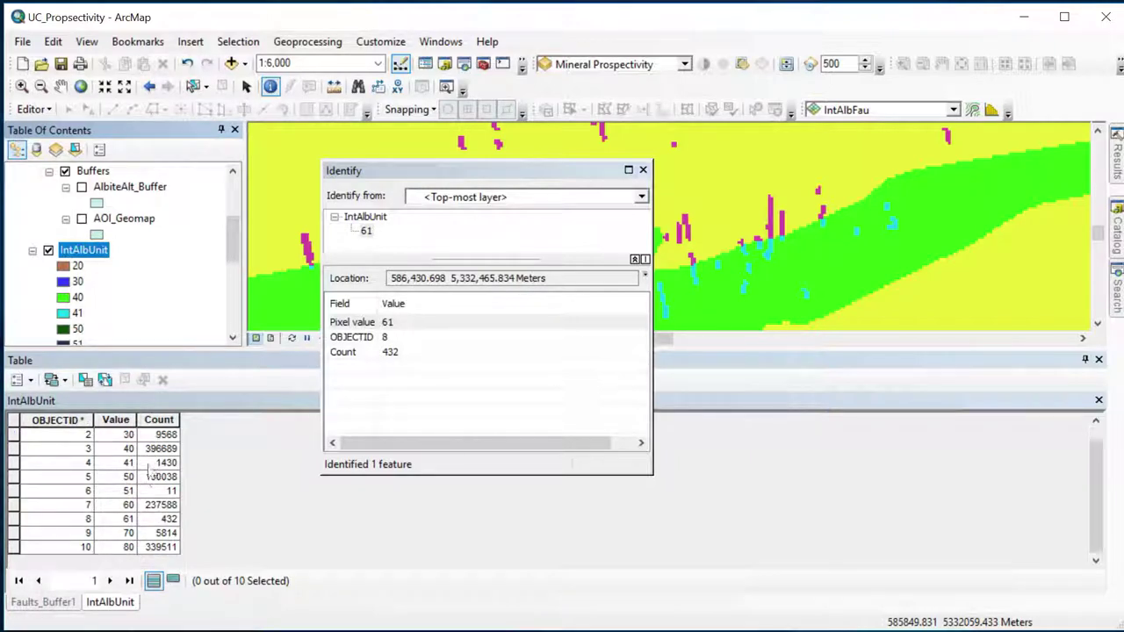
scroll(154, 509, up, 1)
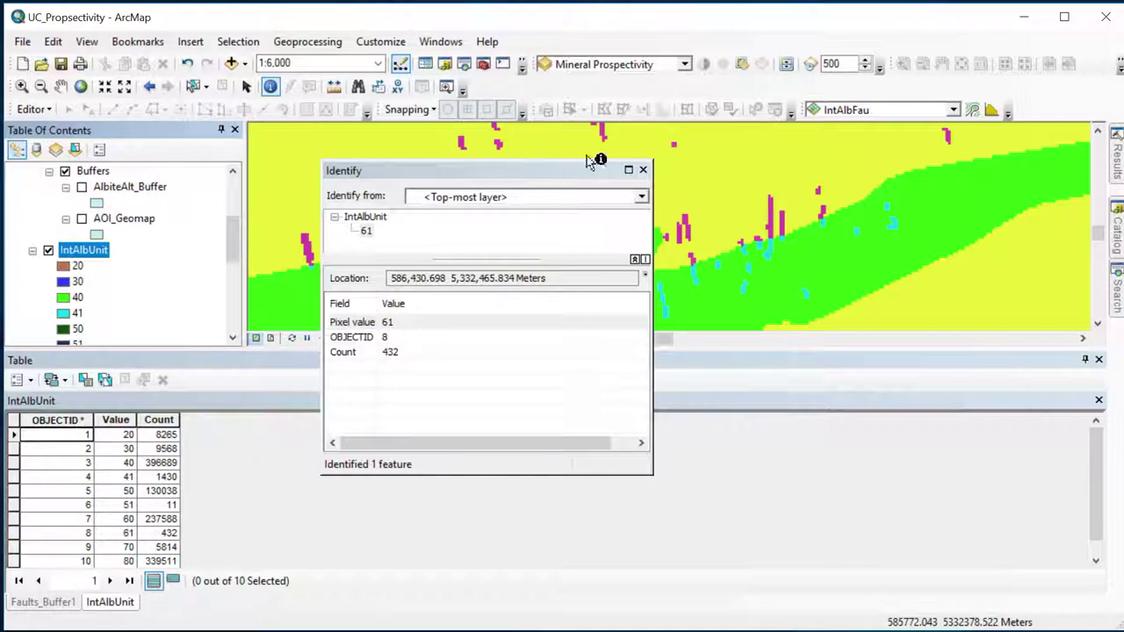
Close the previous Identify result and identify a cell in the dense cyan cluster of the IntAlbUnit raster
click(643, 171)
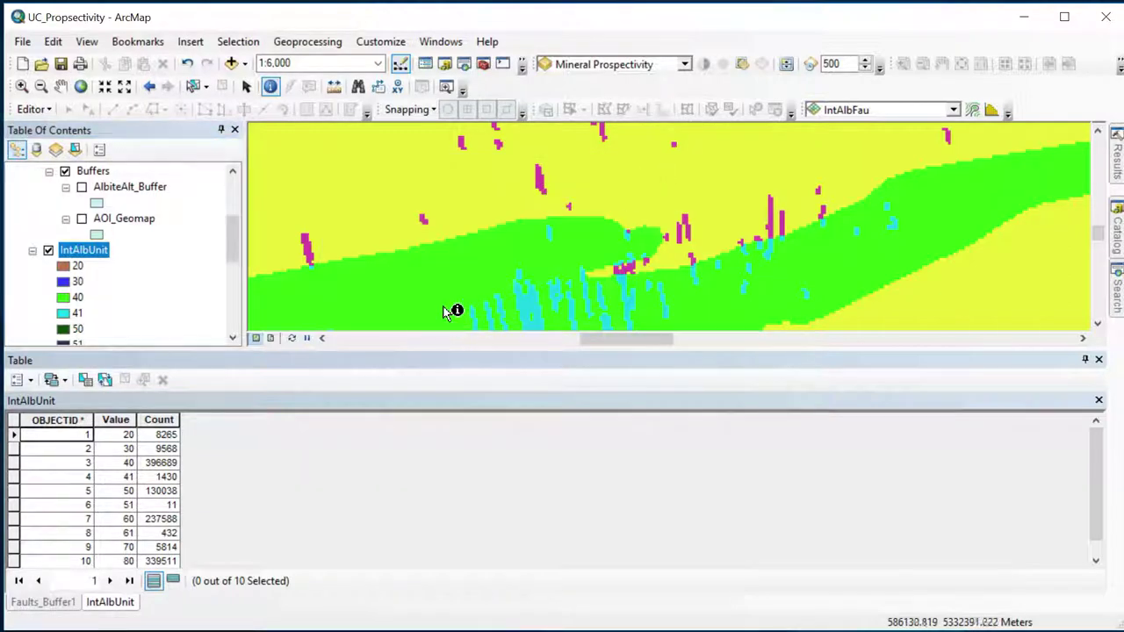
drag(415, 309, 507, 161)
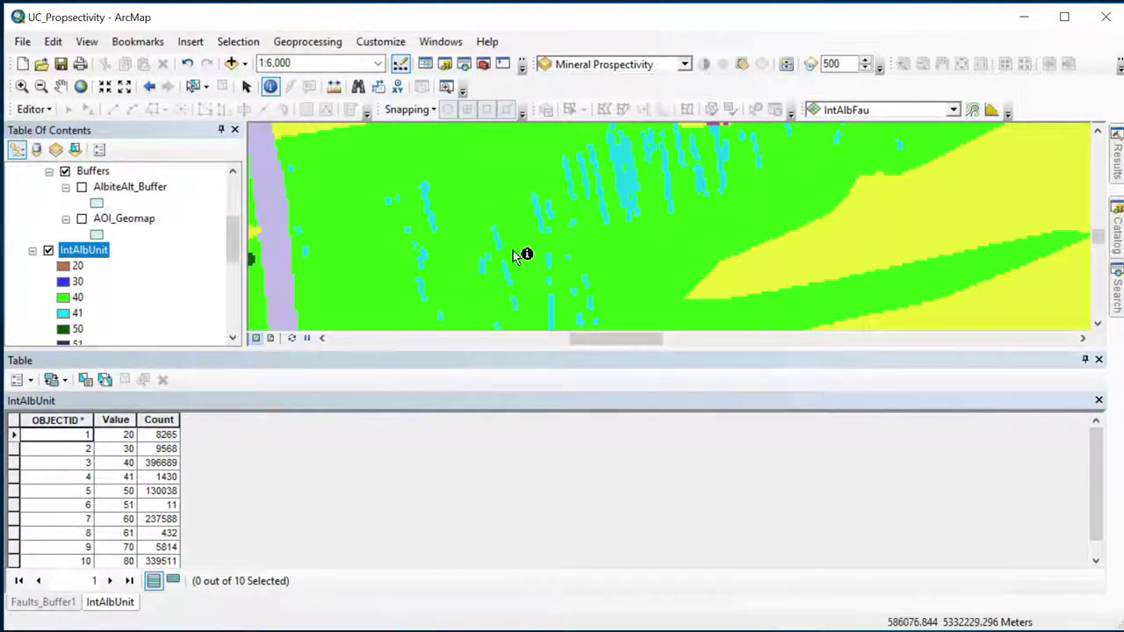
scroll(504, 252, up, 1)
scroll(510, 253, up, 1)
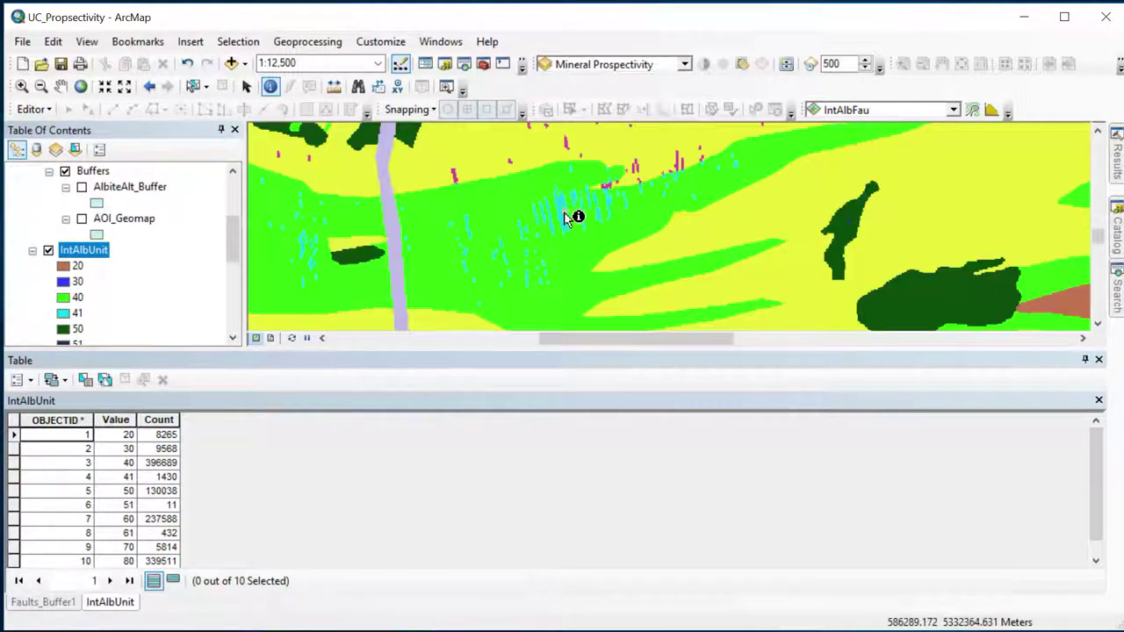
click(559, 272)
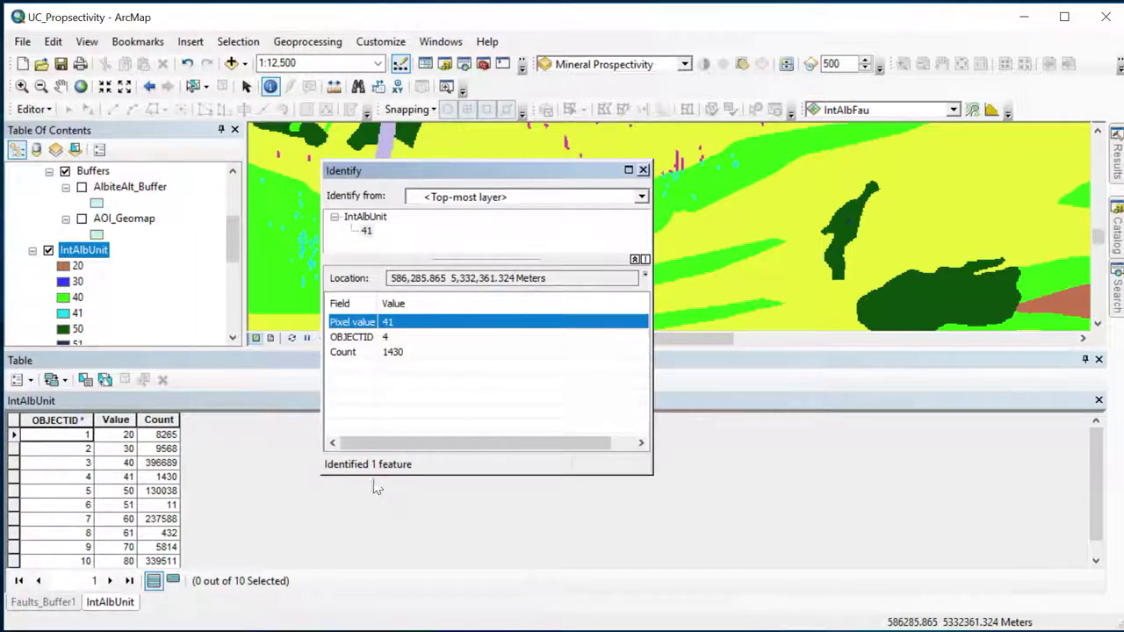
Check the identified cell's count and select the matching value 41 row in the IntAlbUnit attribute table
click(387, 355)
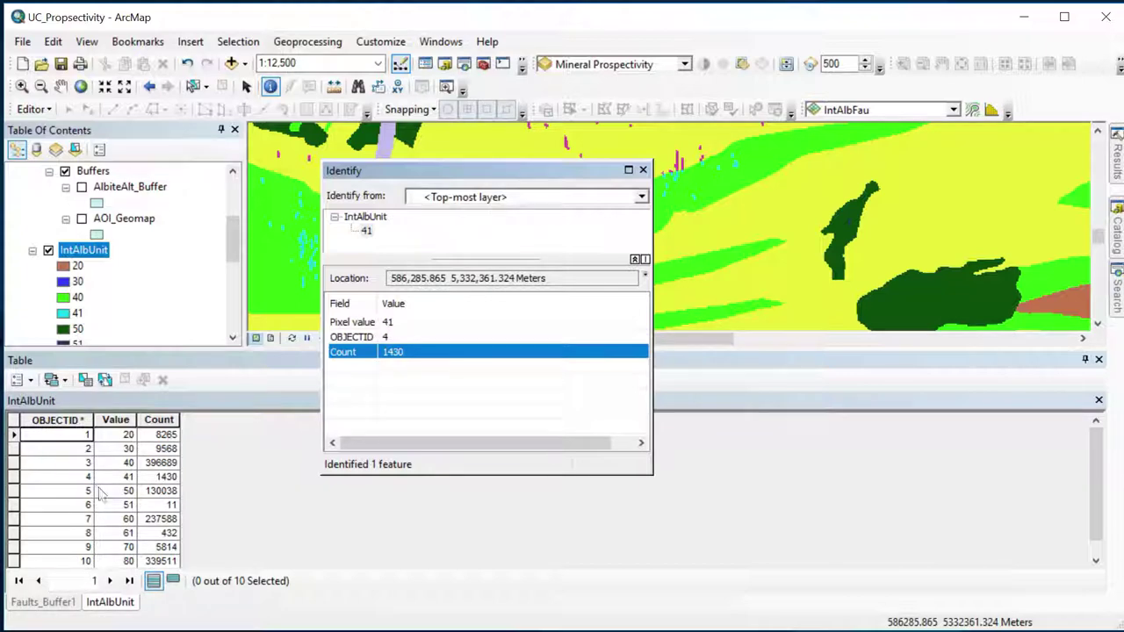
click(13, 477)
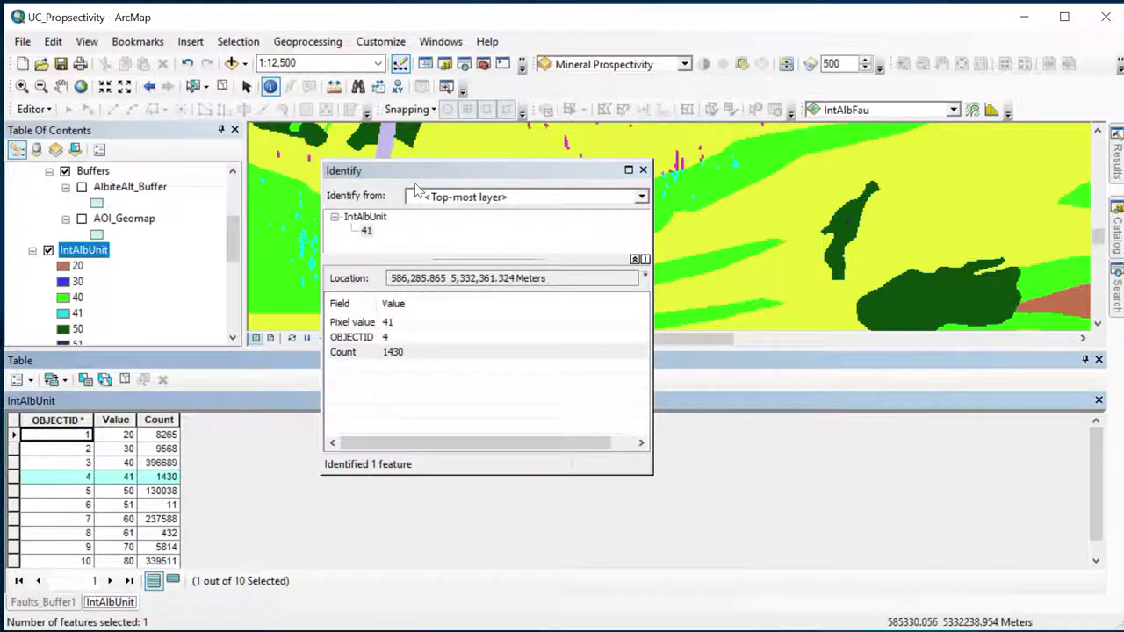
drag(422, 170, 791, 164)
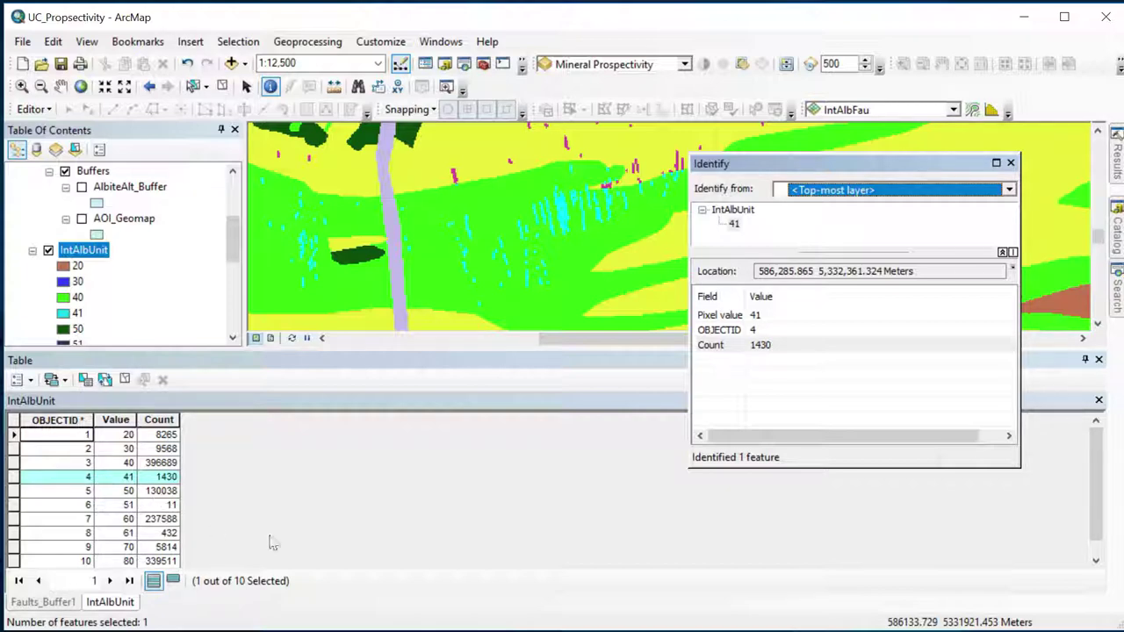
Check the "6,(Metased. Metvolc.), Albite Present (1)" condition in the UC_CTable_A7c Excel workbook, then return to ArcMap and shrink the attribute table area
key(alt+Tab)
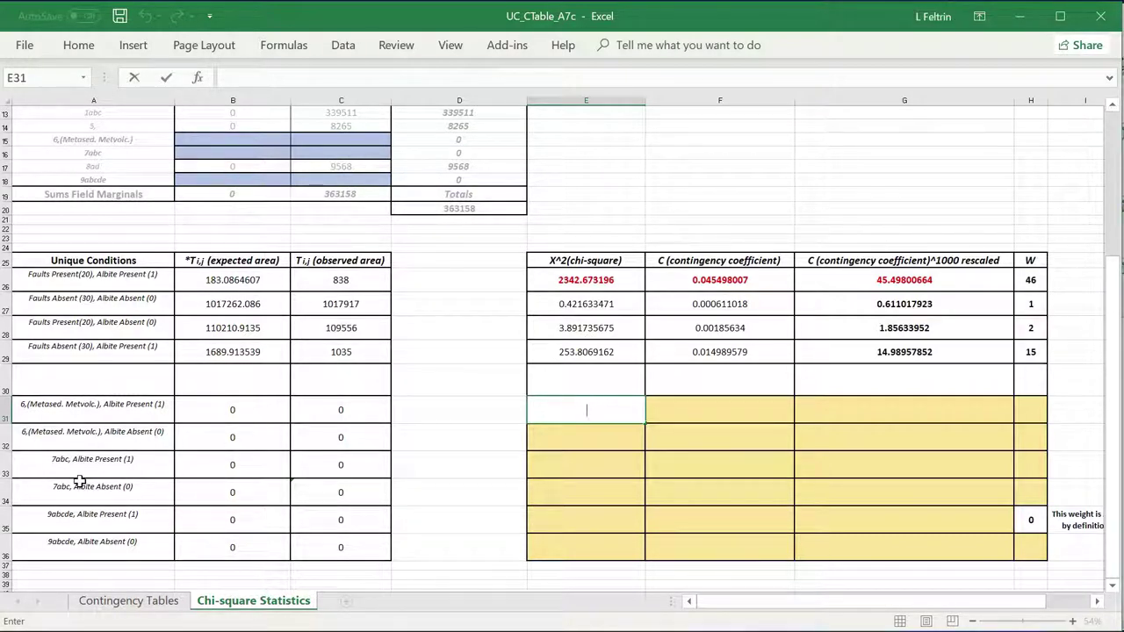
click(54, 413)
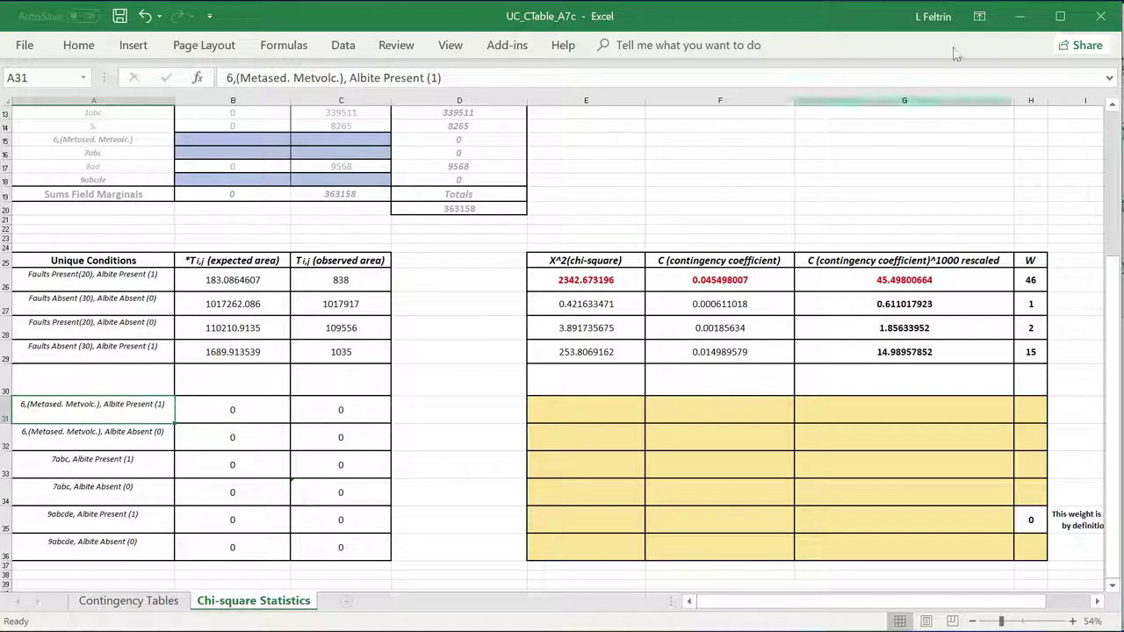
click(1020, 23)
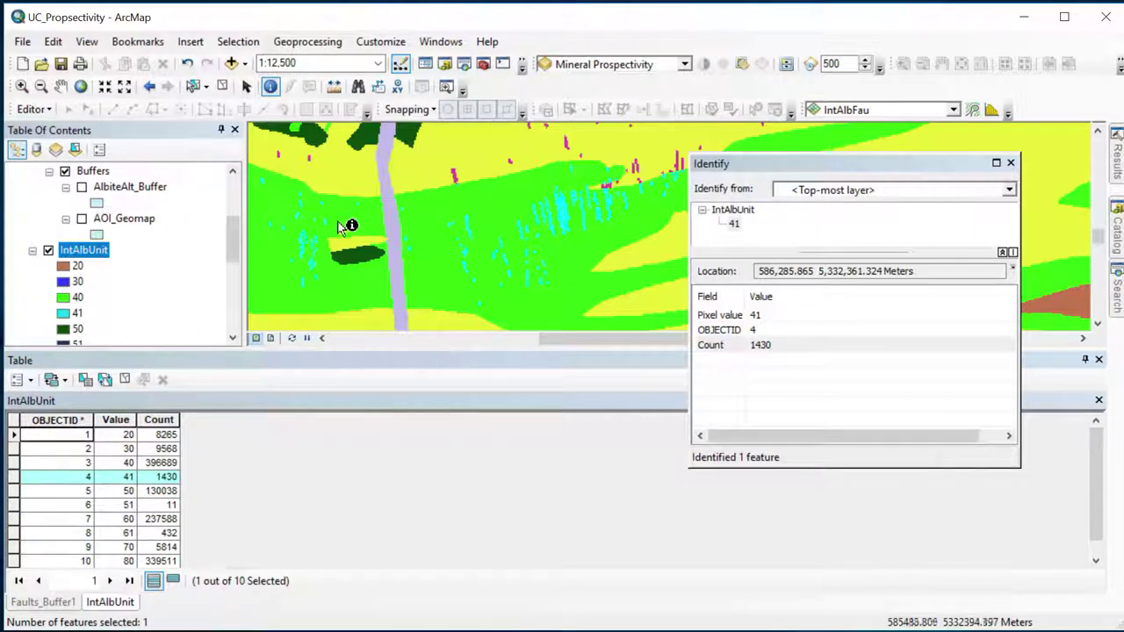
drag(181, 349, 181, 498)
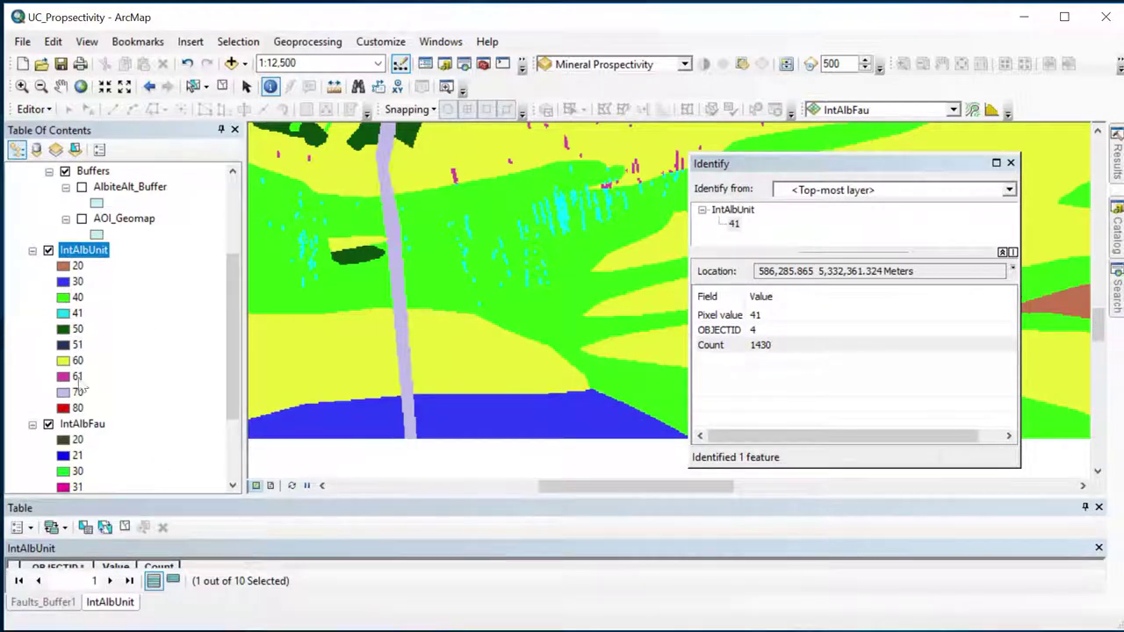
Display the Geology group over the IntAlbUnit raster with UCFaults hidden and UCGeology shown
scroll(442, 318, up, 1)
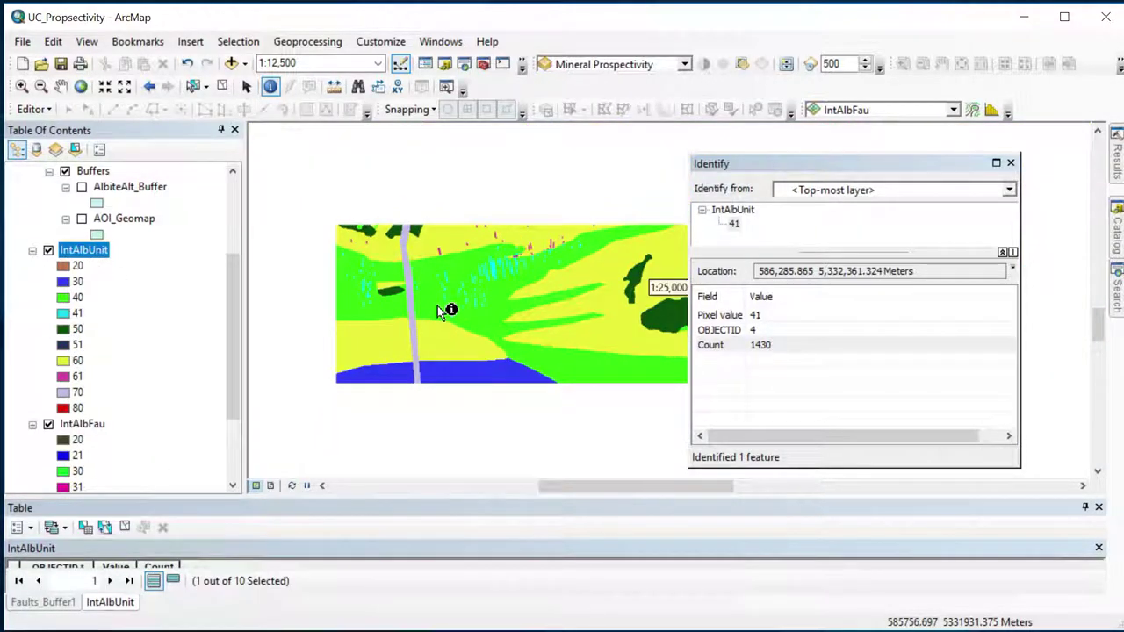
scroll(89, 263, up, 3)
click(48, 218)
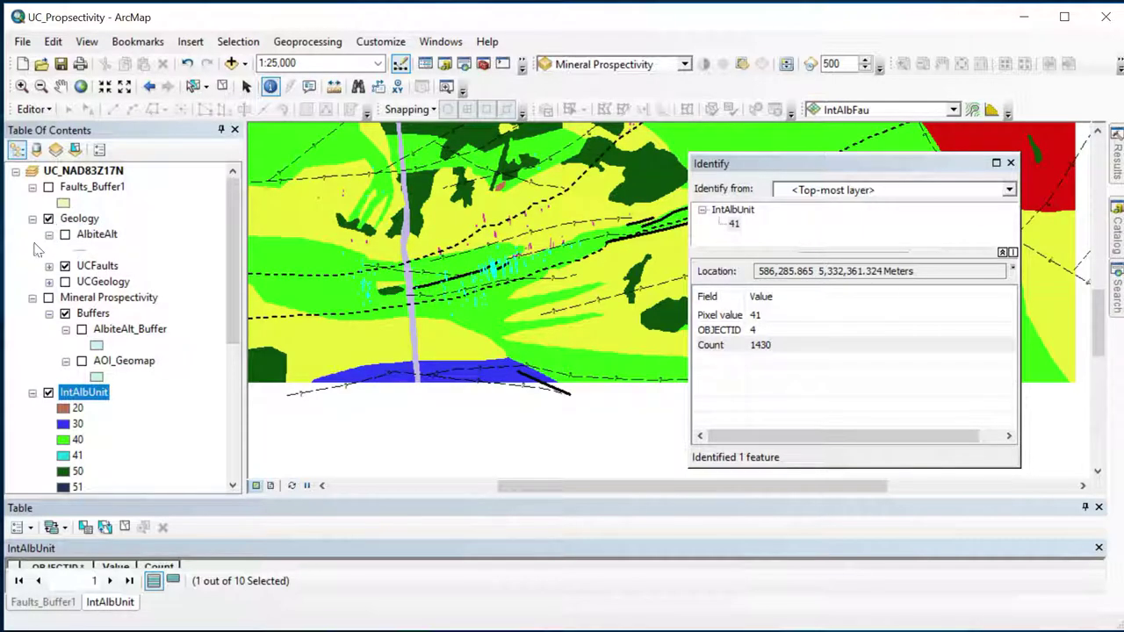
click(65, 265)
click(65, 282)
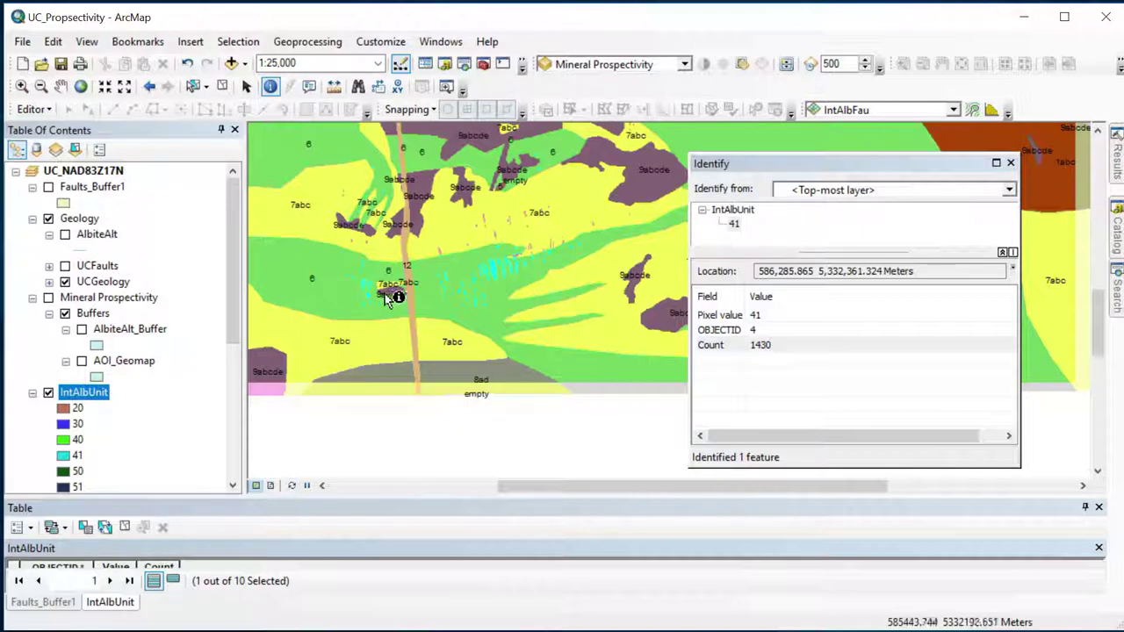
scroll(389, 293, down, 3)
scroll(367, 302, up, 2)
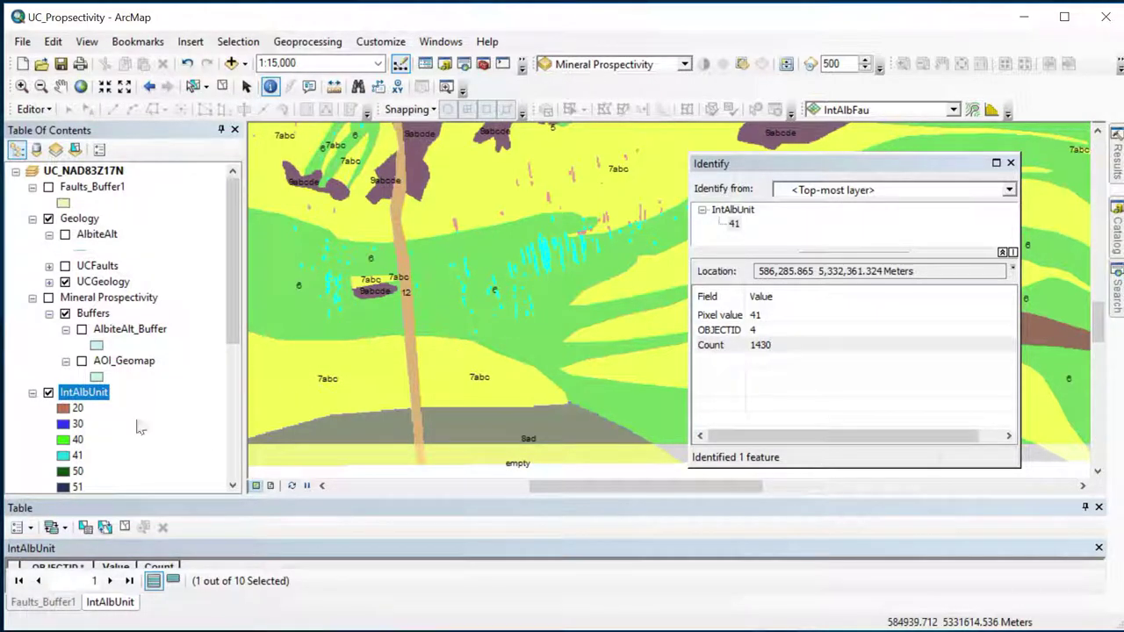
scroll(94, 457, down, 2)
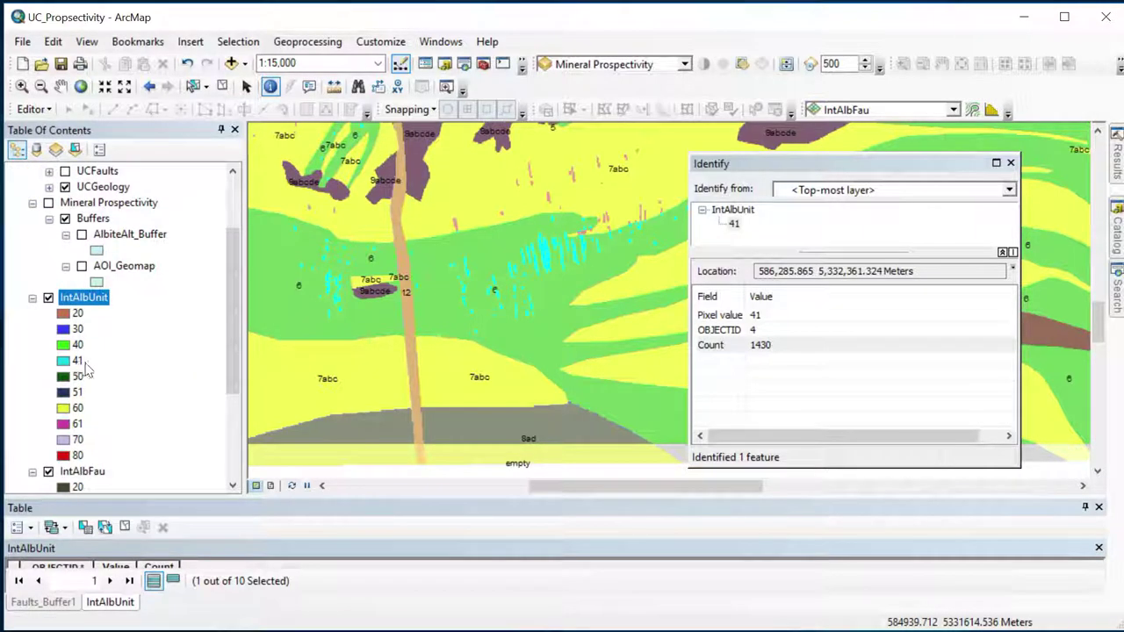
Enlarge the attribute table area to check the count of the value 41 class, and switch to the UC_CTable_A7c workbook in Excel
drag(170, 494, 172, 344)
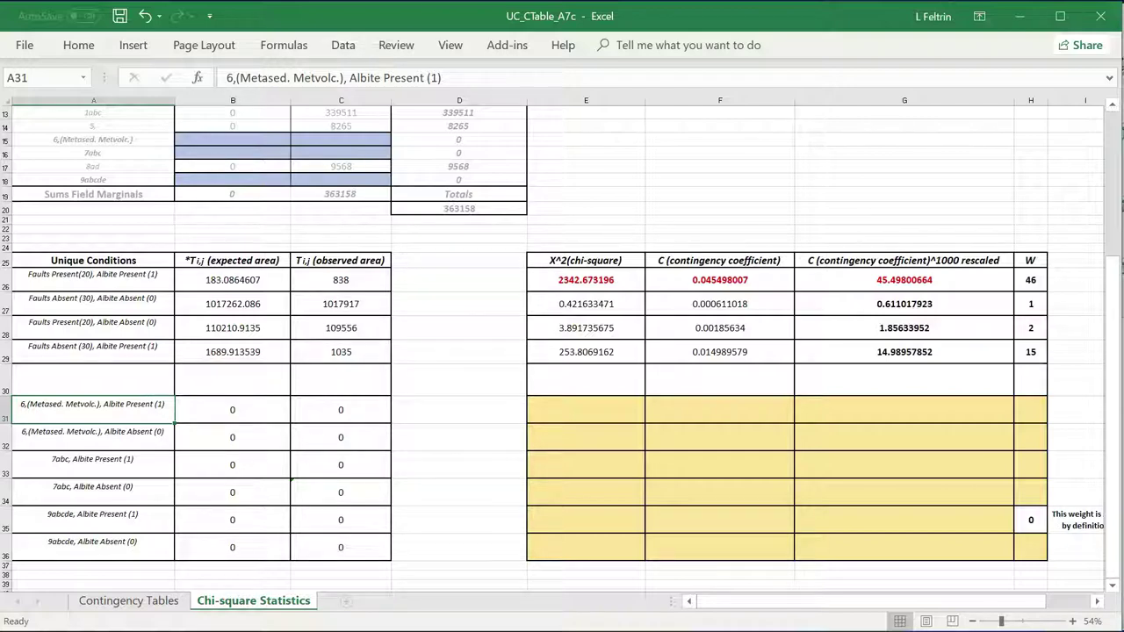
click(1020, 16)
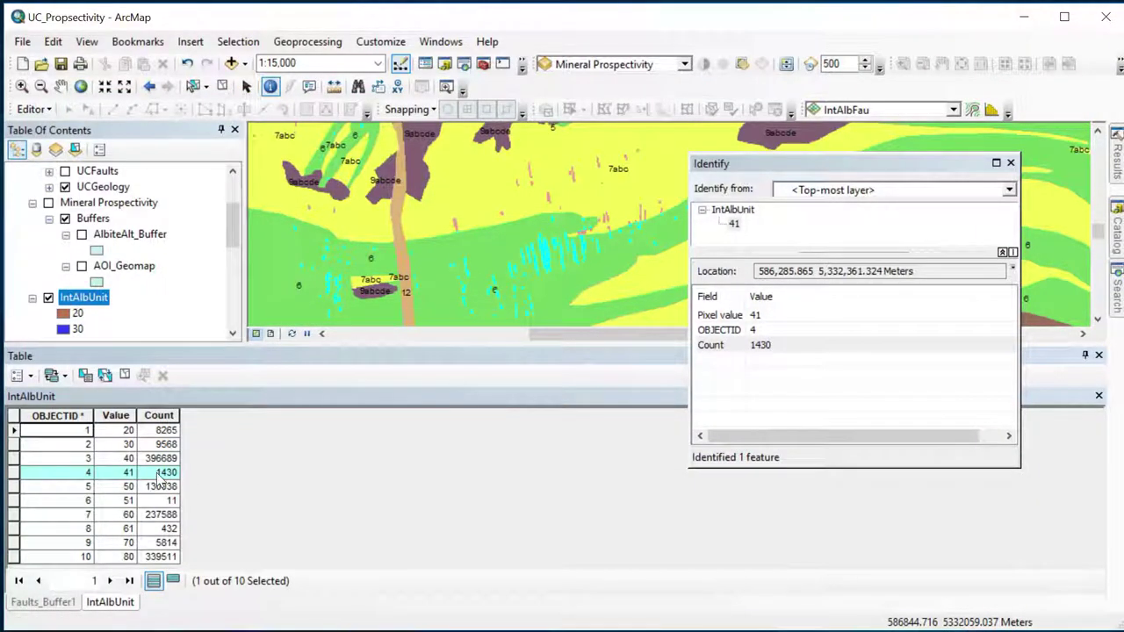
key(alt+Tab)
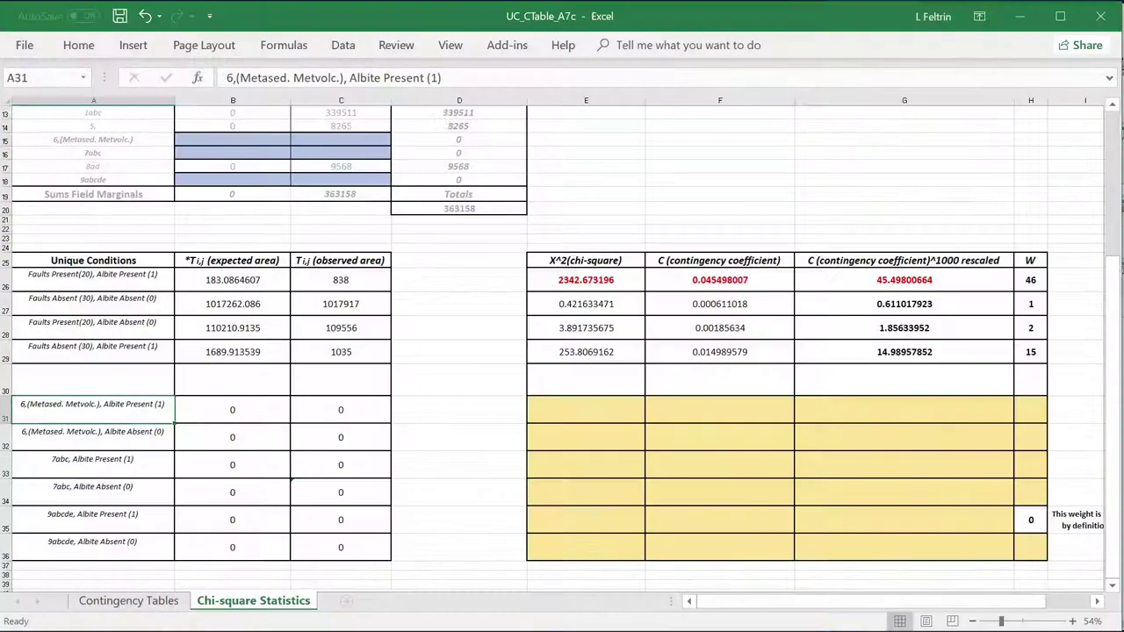
Replace the formula in observed-area cell C31 of the Chi-square Statistics sheet with 1430
click(339, 409)
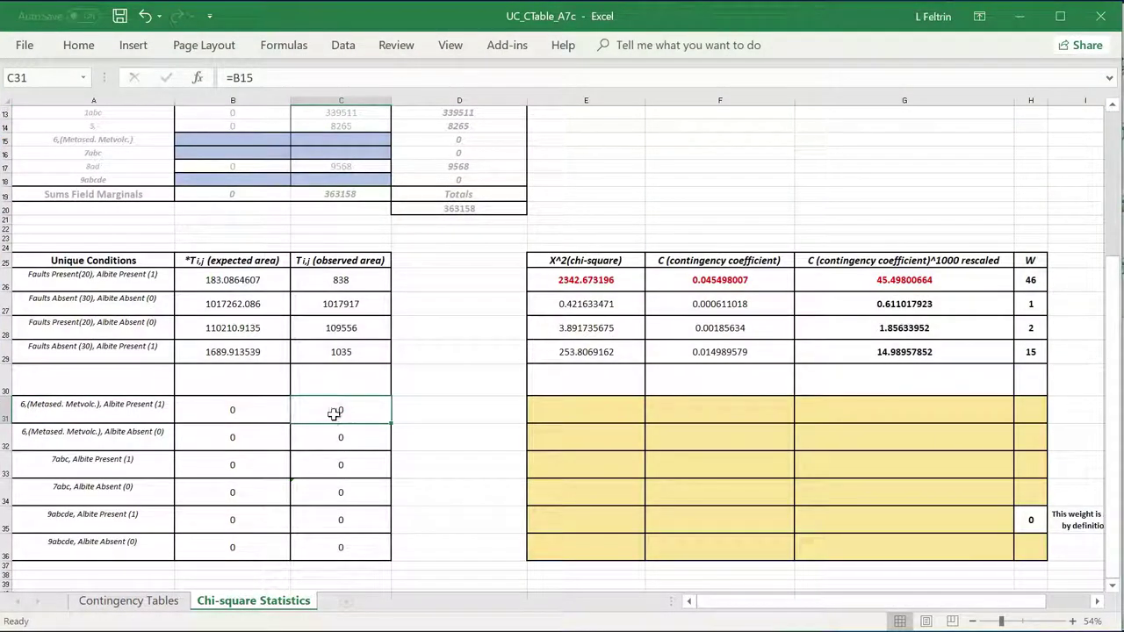
double_click(334, 416)
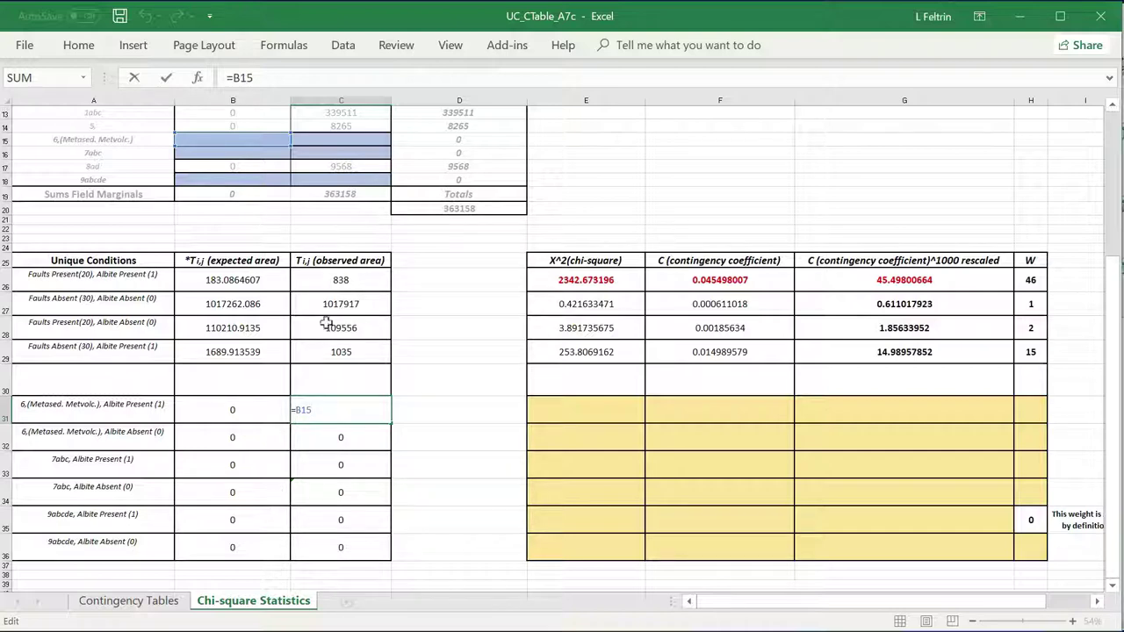
key(BackSpace)
key(BackSpace)
key(BackSpace)
key(BackSpace)
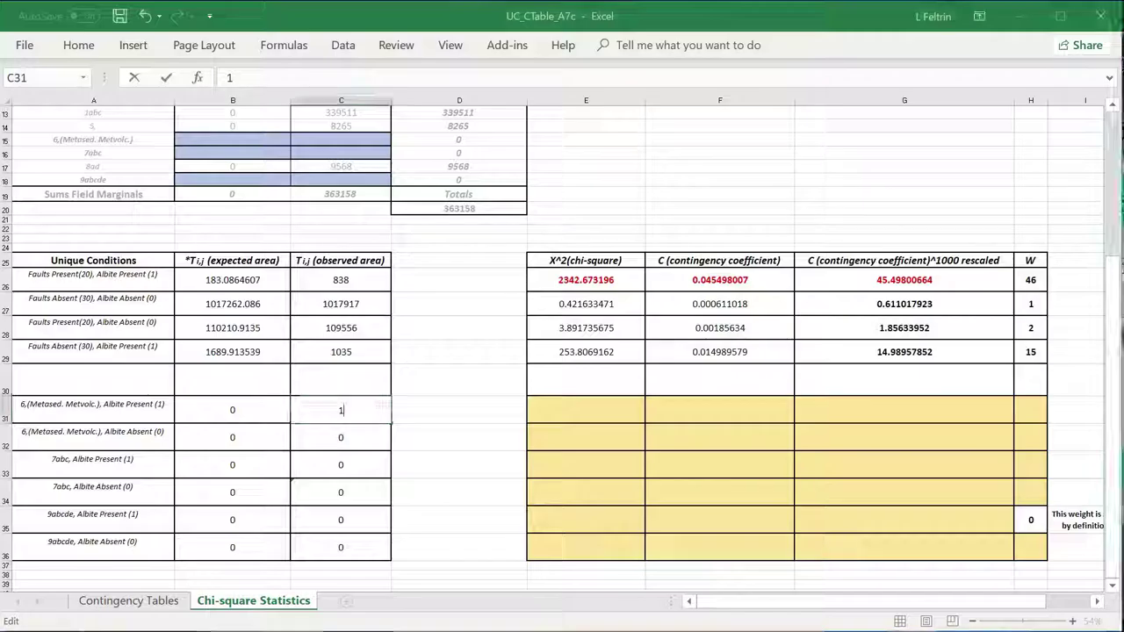
text(1430)
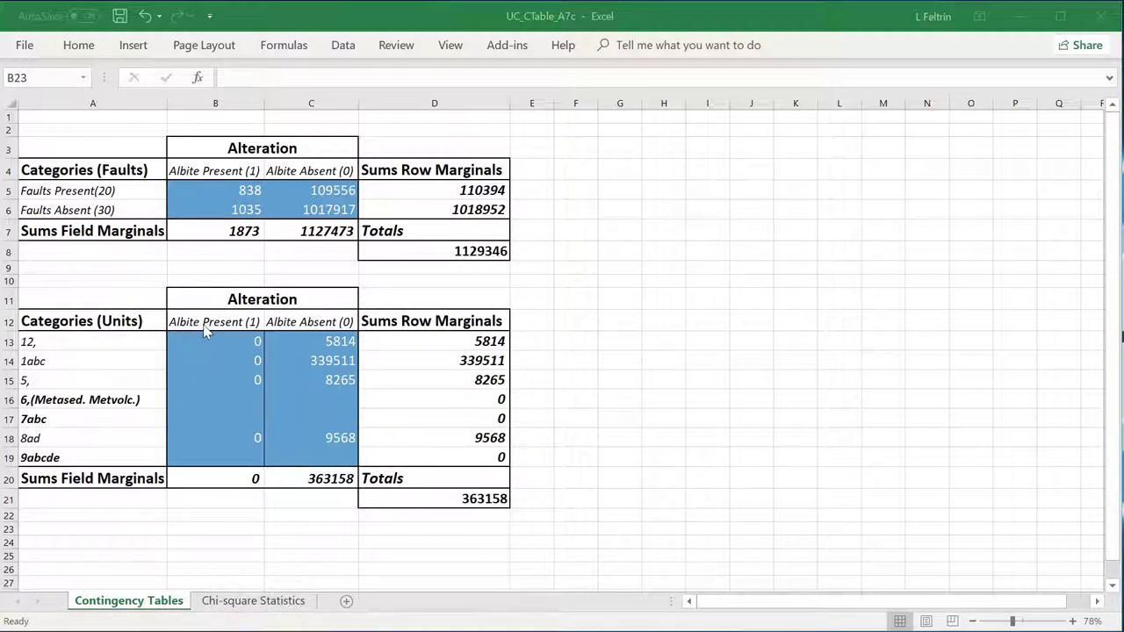
Enter 1430 as the Albite Present (1) count for 6,(Metased. Metvolc.) in cell B16 of the Contingency Tables sheet
click(1017, 16)
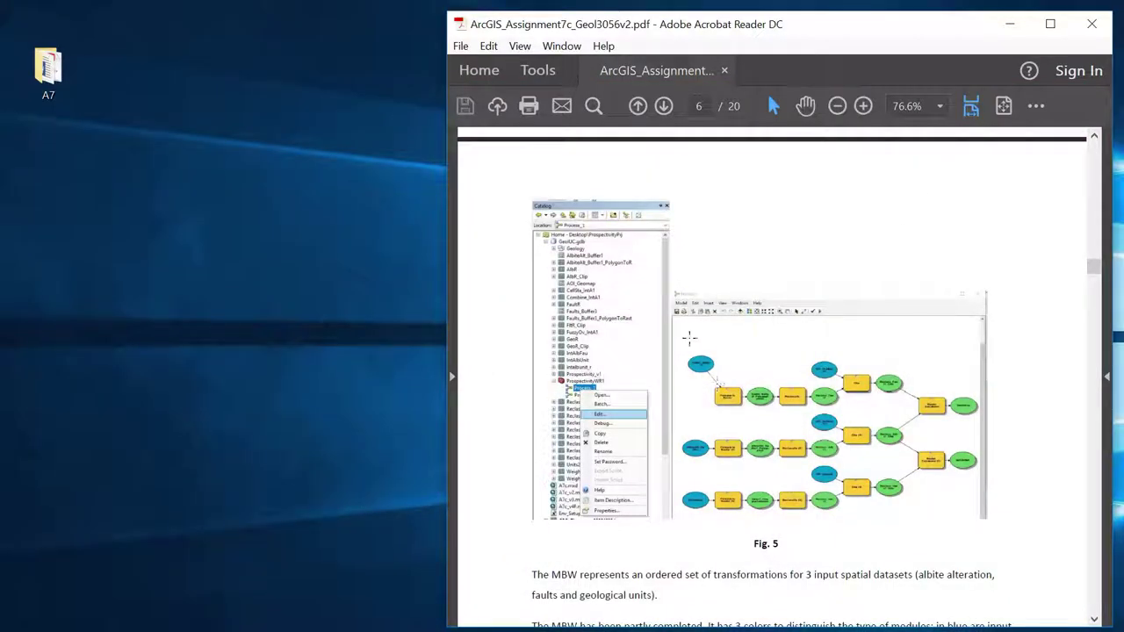
key(alt+Tab)
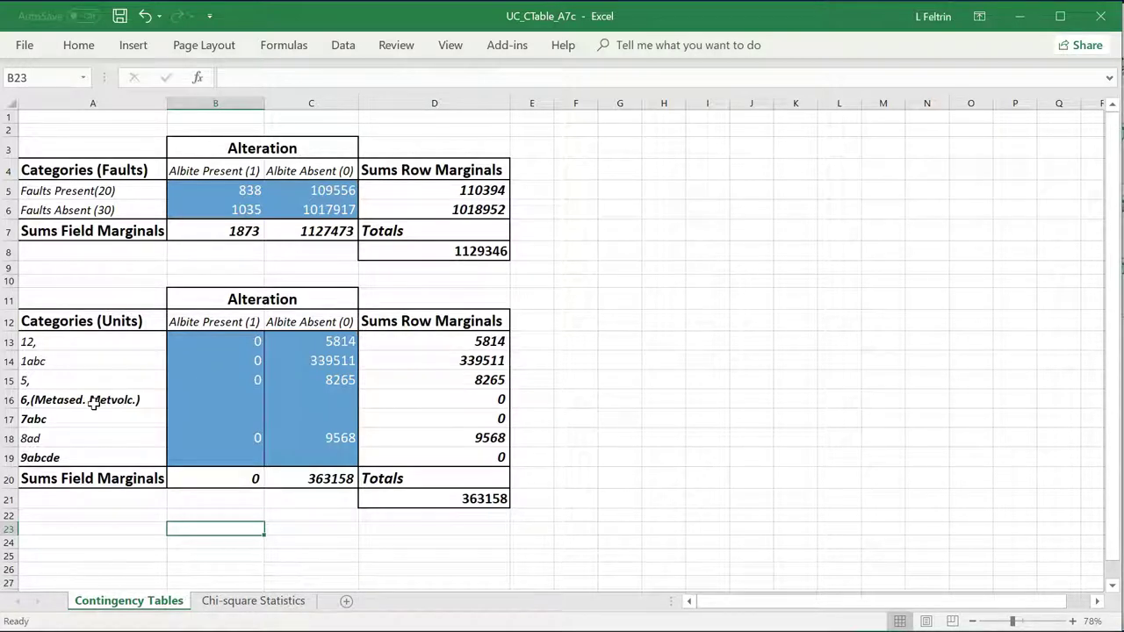
click(188, 401)
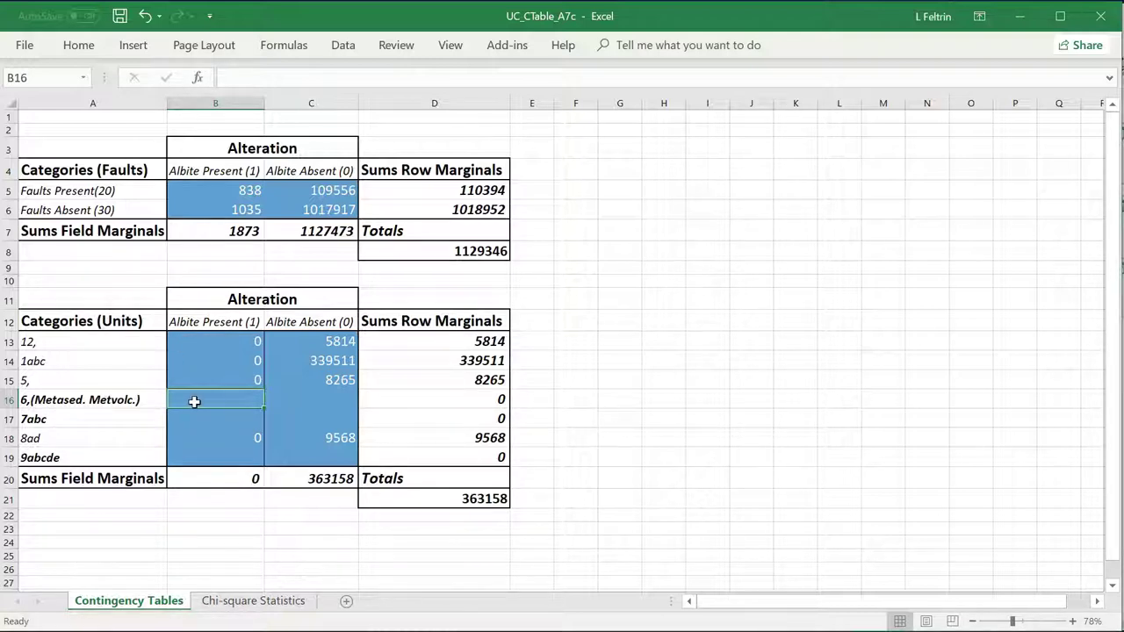
key(BackSpace)
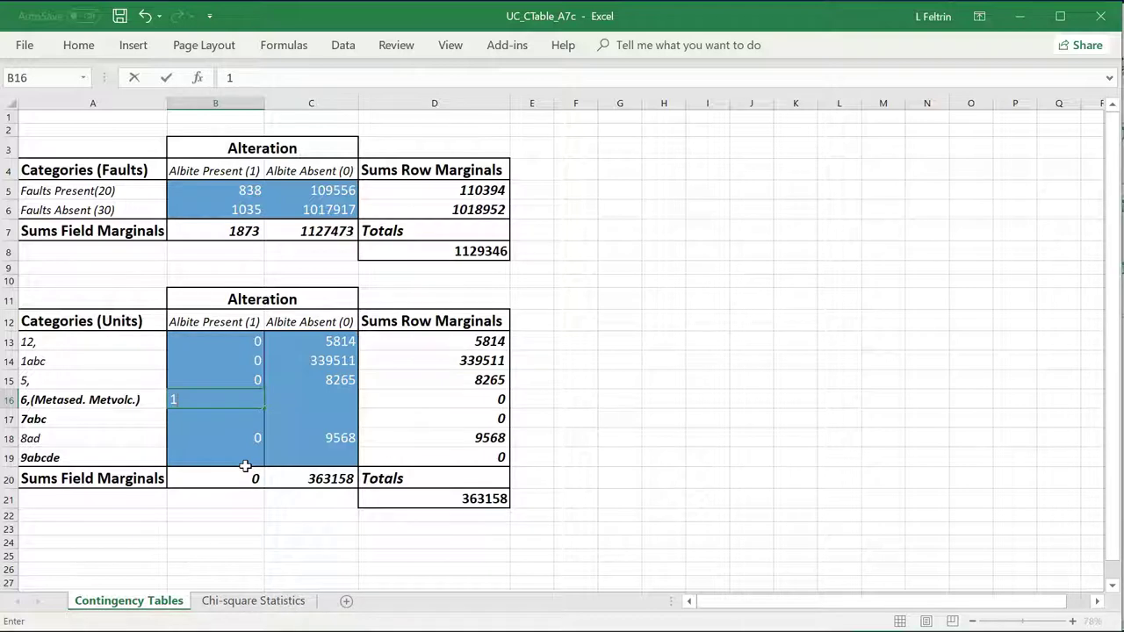
click(238, 415)
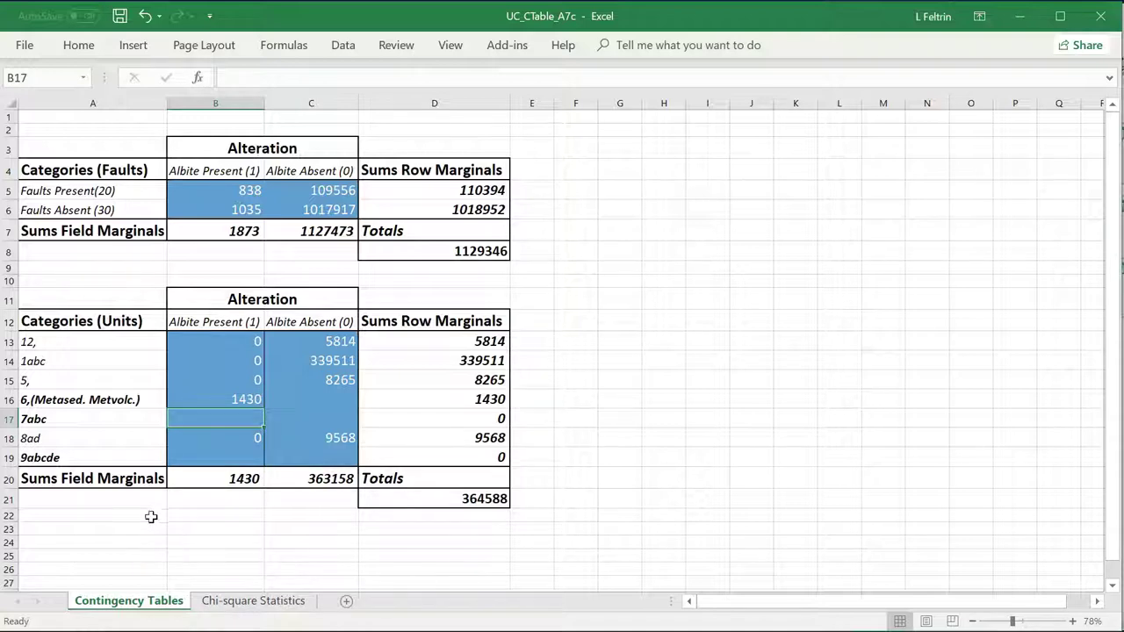
Select cell C16 for the Albite Absent count, then return to ArcMap and identify the UCGeology unit 6 polygons on both sides of unit 12
click(289, 402)
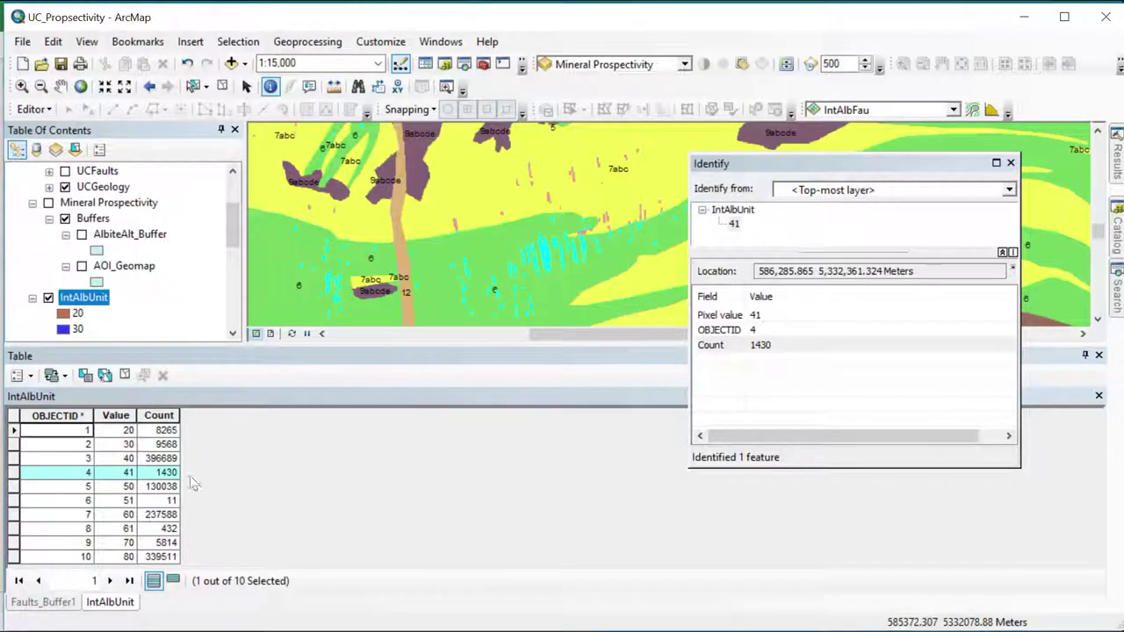
click(286, 276)
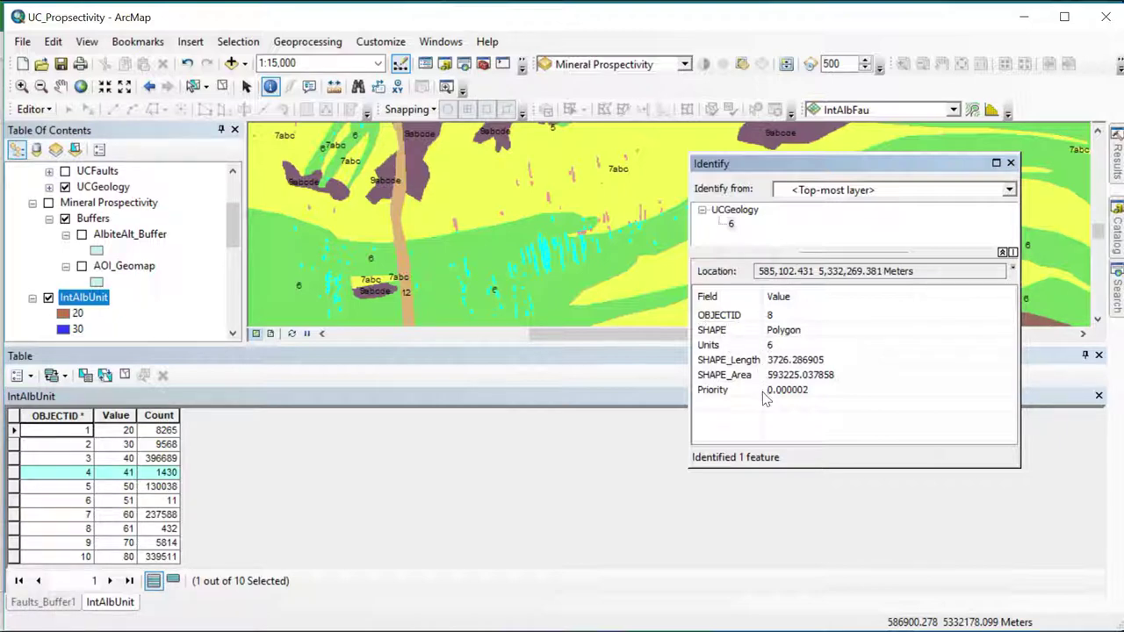
click(433, 261)
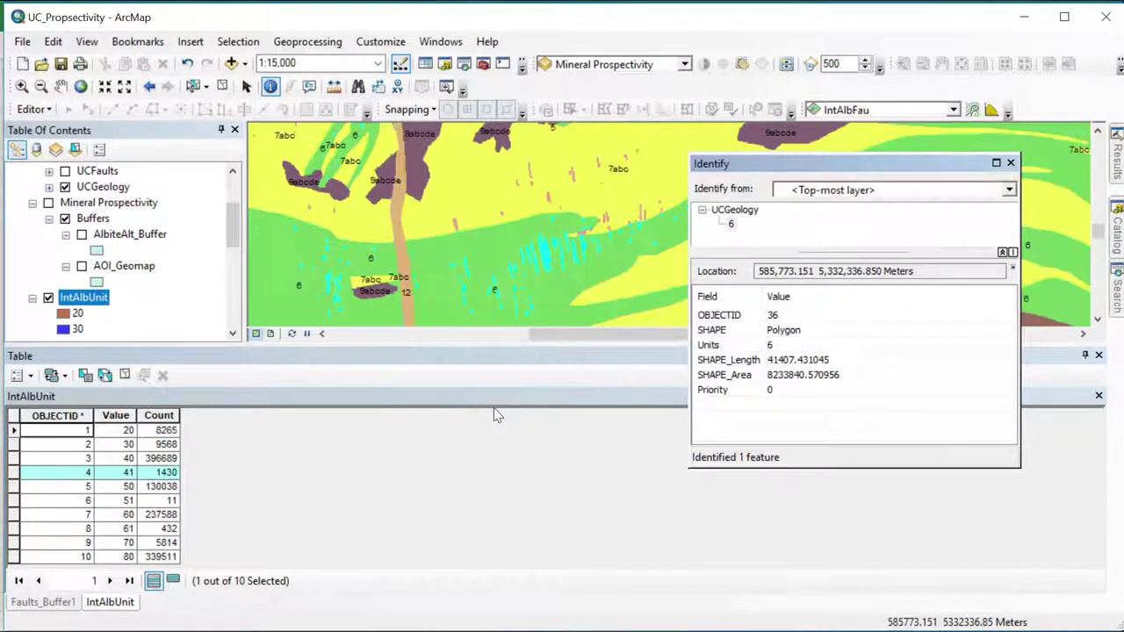
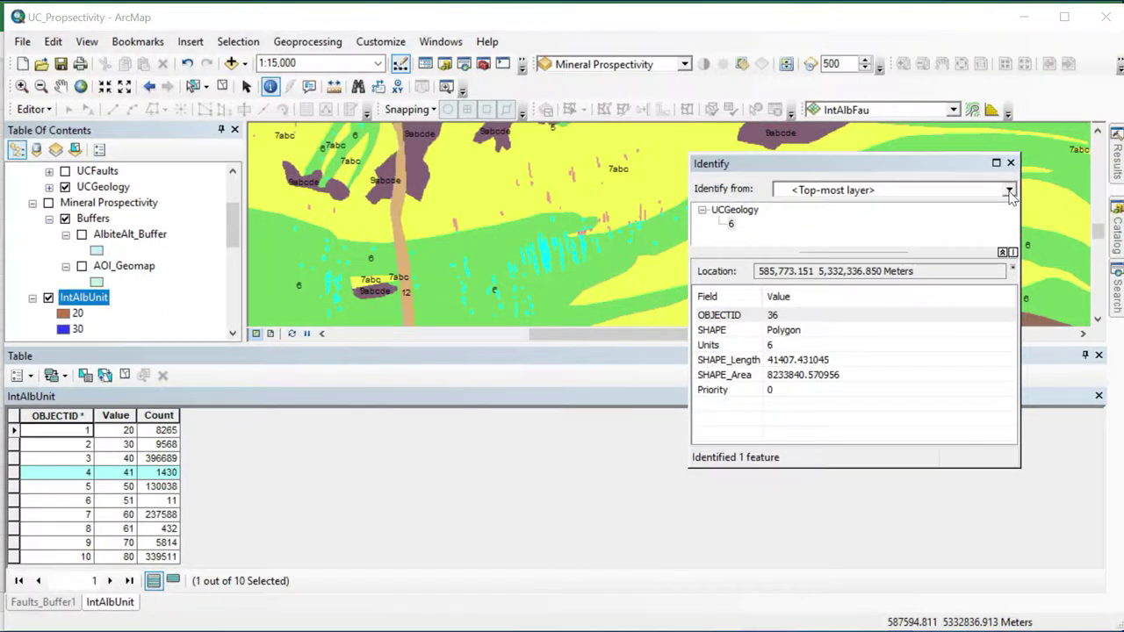
Restrict Identify to the IntAlbUnit layer, identify a green unit 6 cell and select the value 40 row in the attribute table
click(1010, 191)
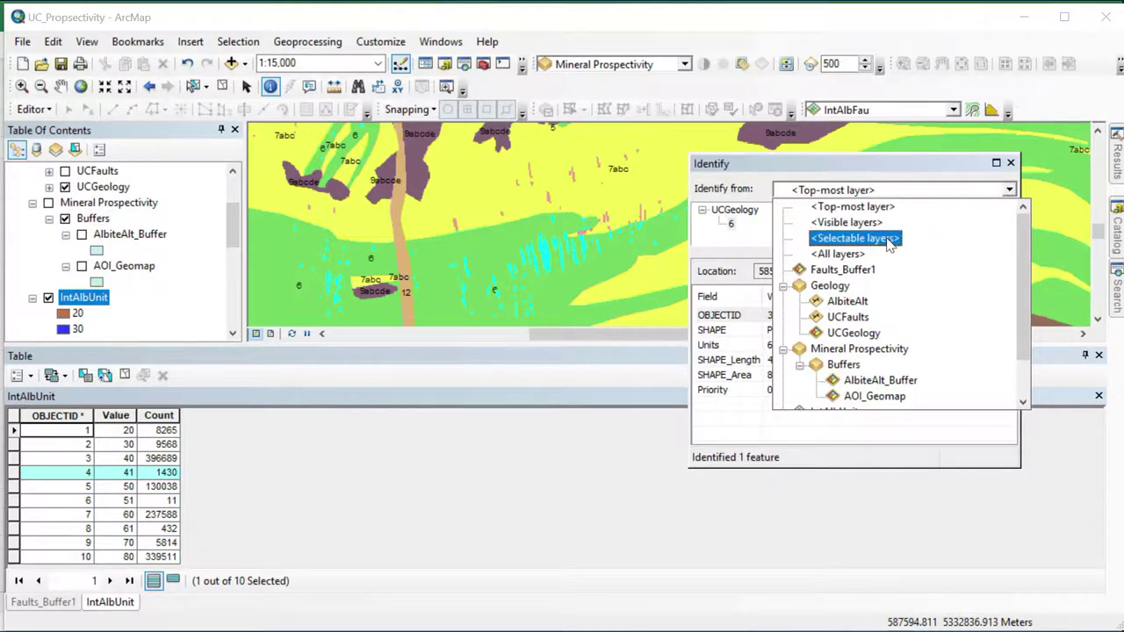
scroll(889, 277, down, 1)
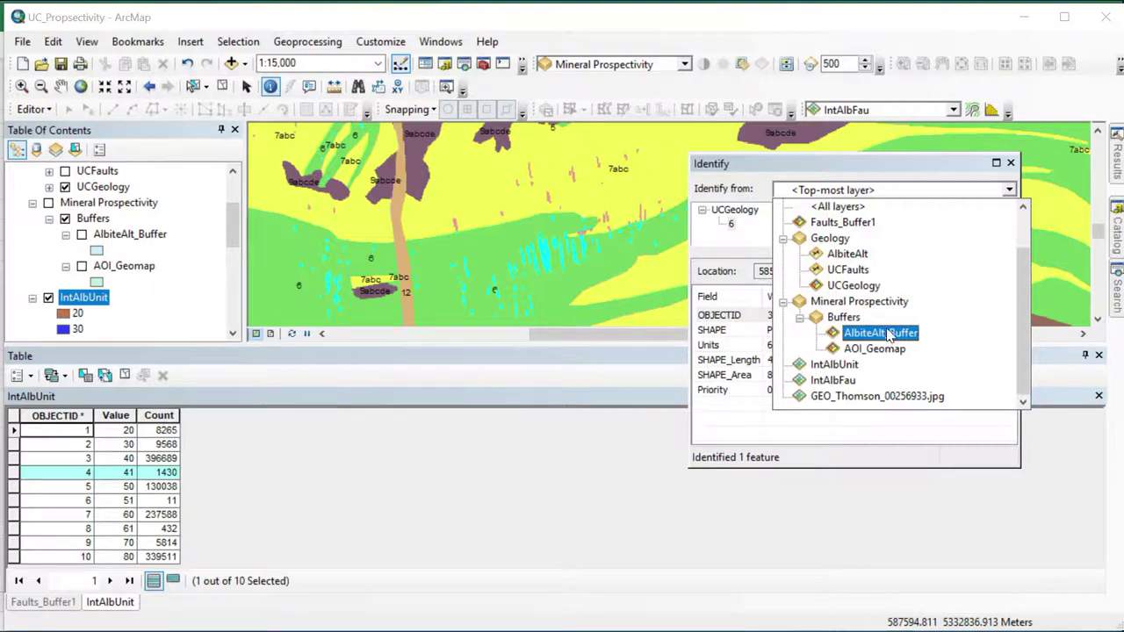
click(833, 365)
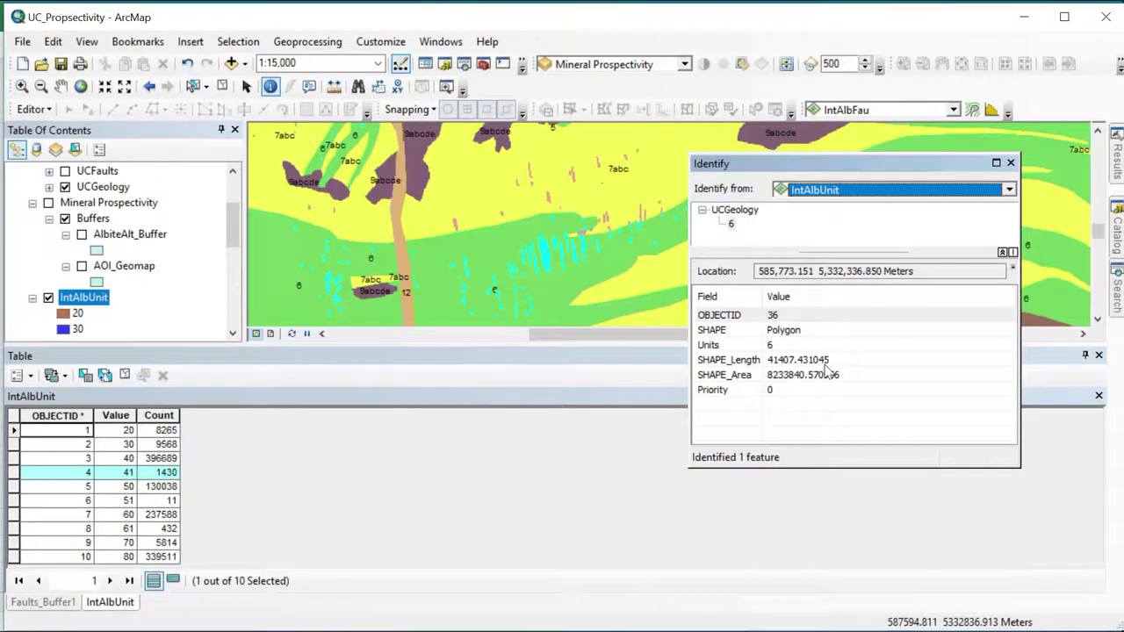
click(282, 298)
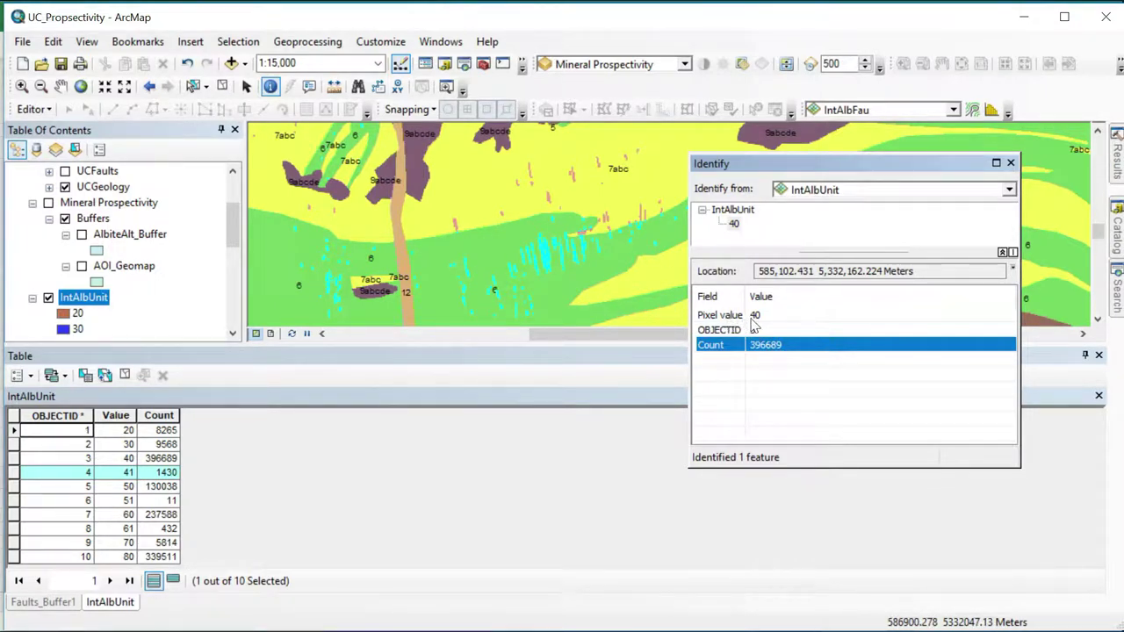
click(14, 459)
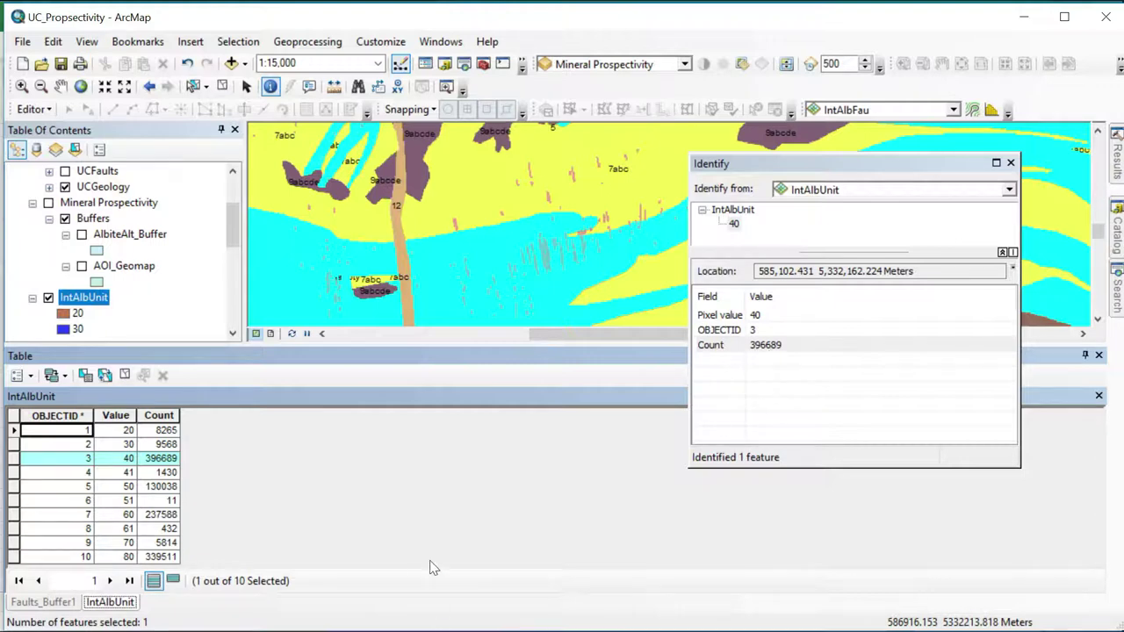
Enter 396689 as the Albite Absent (0) count for 6,(Metased. Metvolc.) in cell C16 of the Excel contingency table
key(alt+Tab)
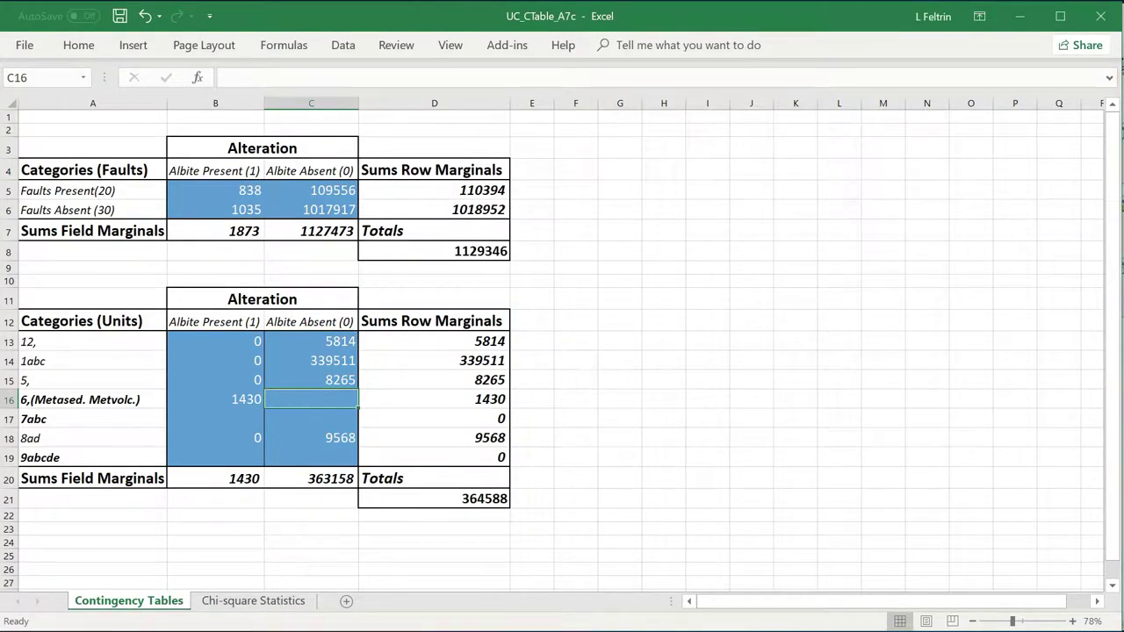
key(alt+Tab)
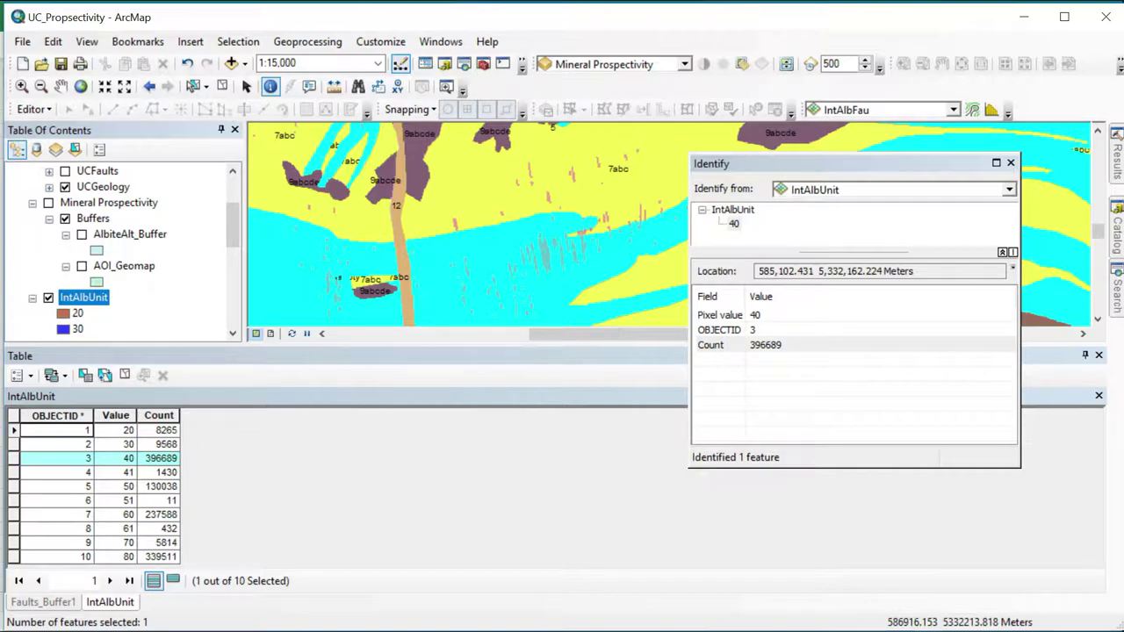
key(alt+Tab)
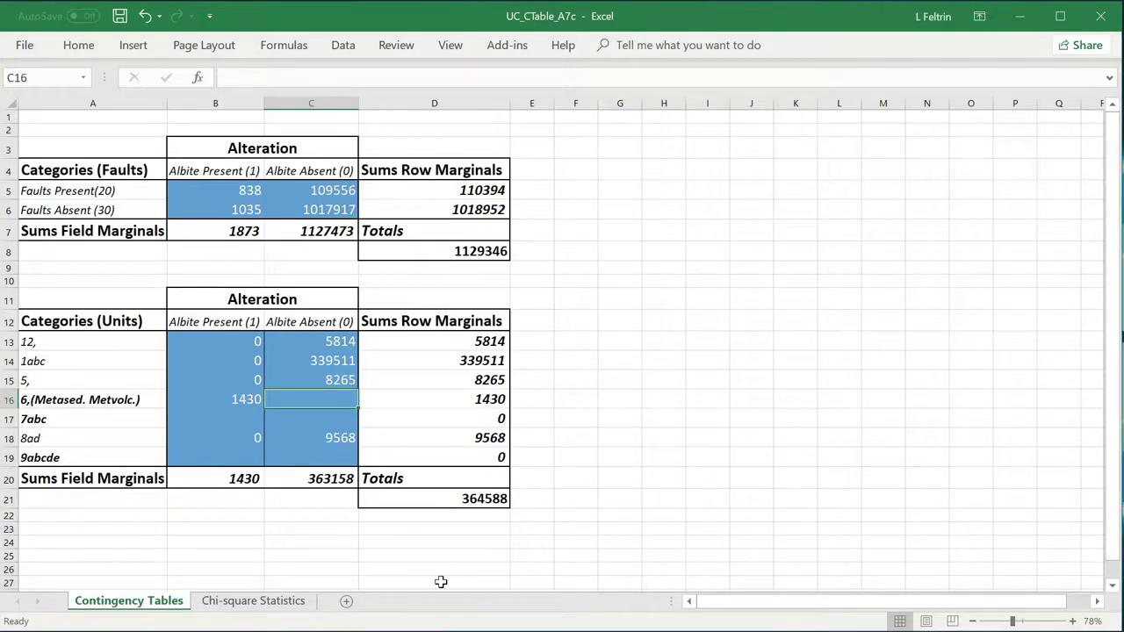
text(396689)
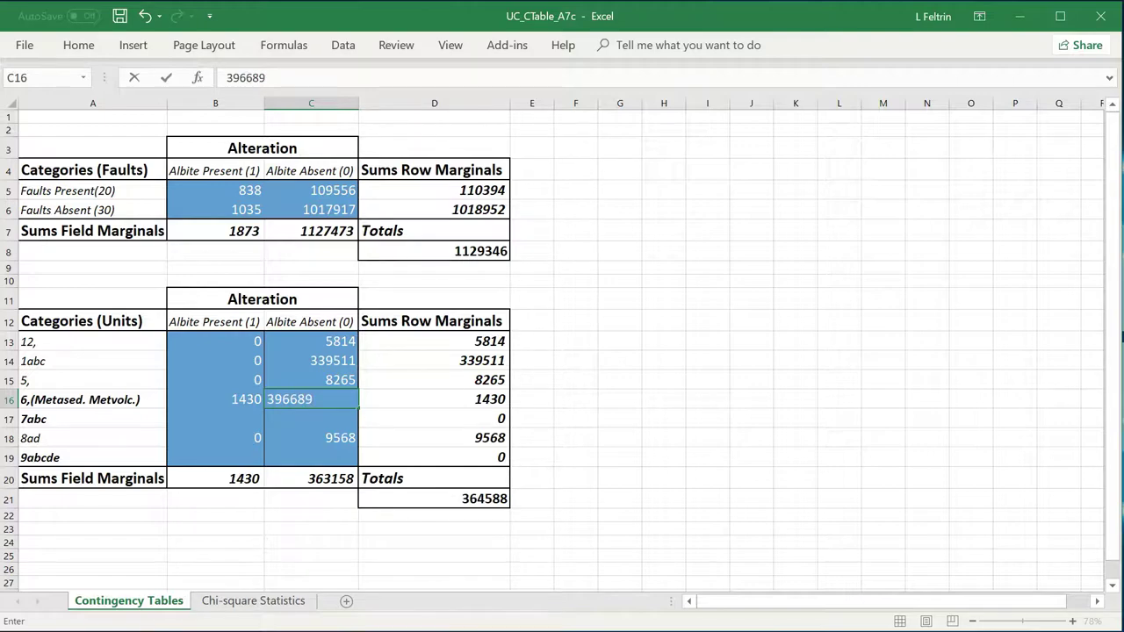
key(alt+Tab)
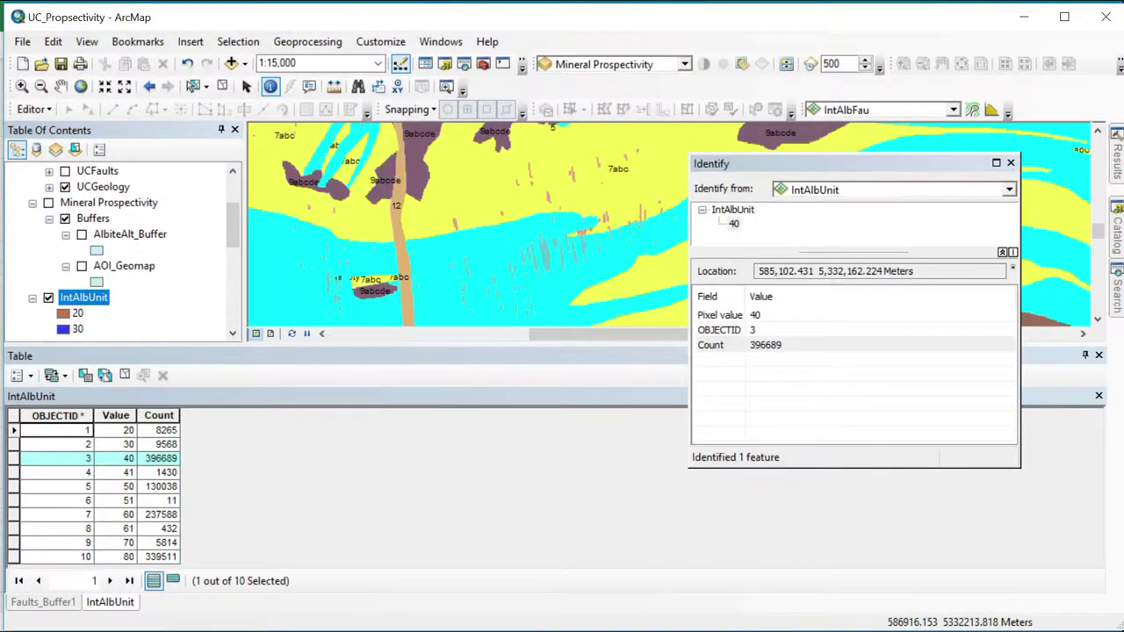
key(alt+Tab)
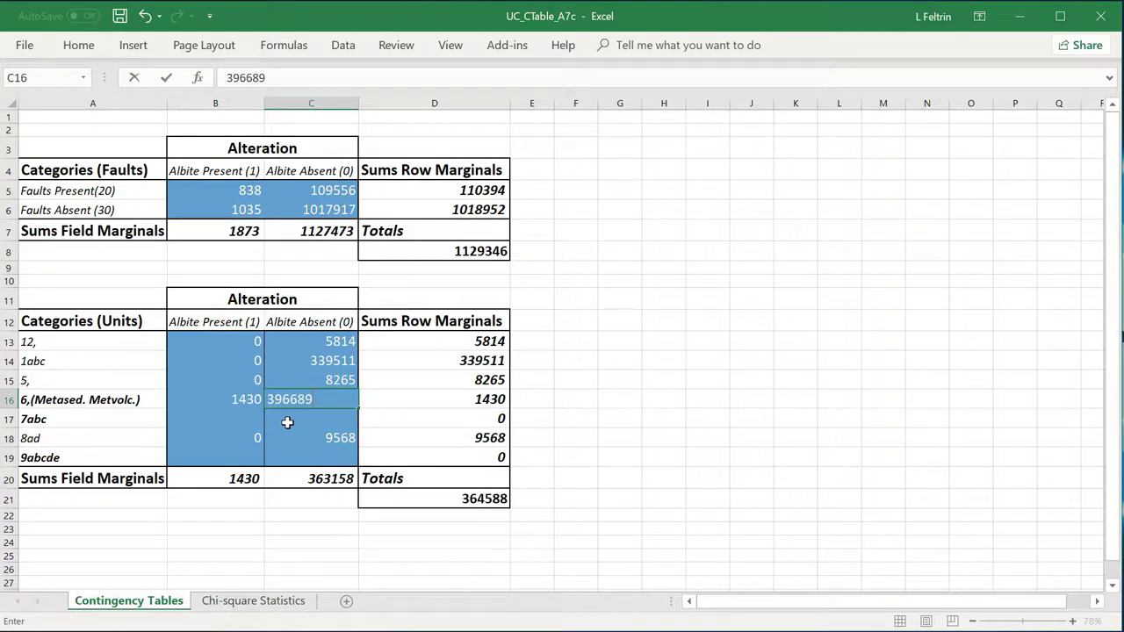
key(Return)
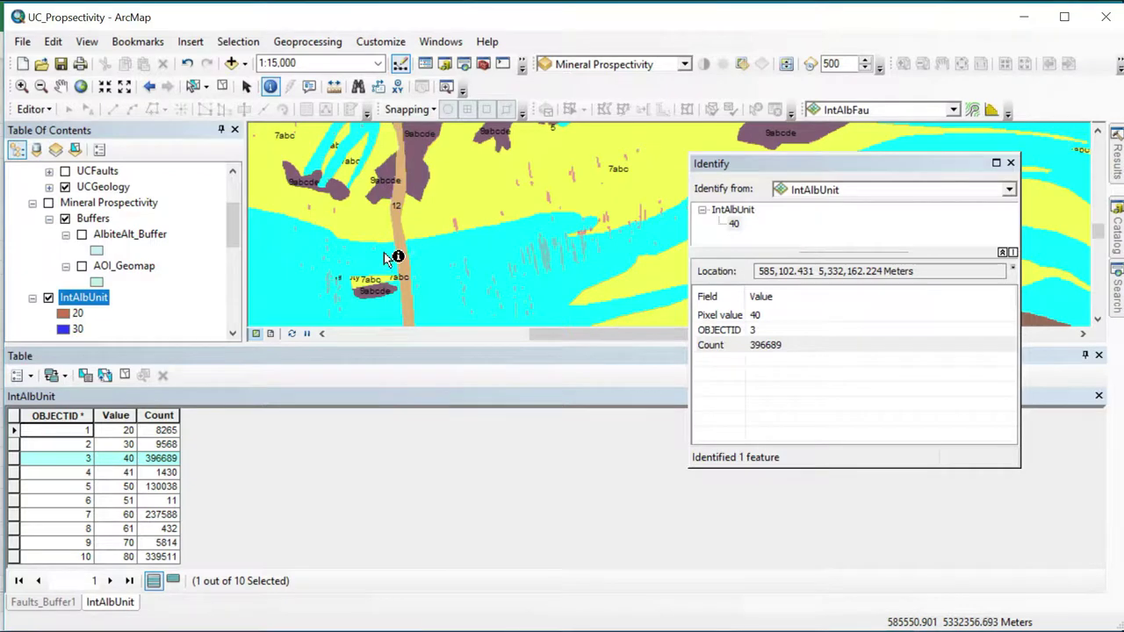
Set Identify to the top-most layer and identify the yellow geology polygon labelled 7abc east of unit 12
scroll(334, 189, up, 2)
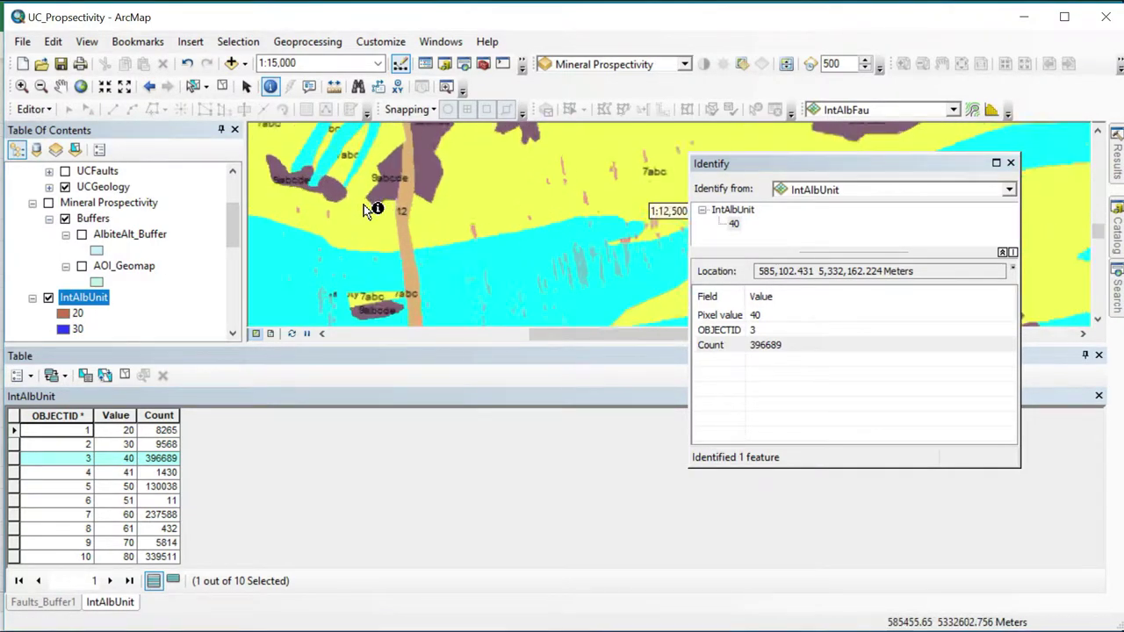
scroll(369, 211, down, 2)
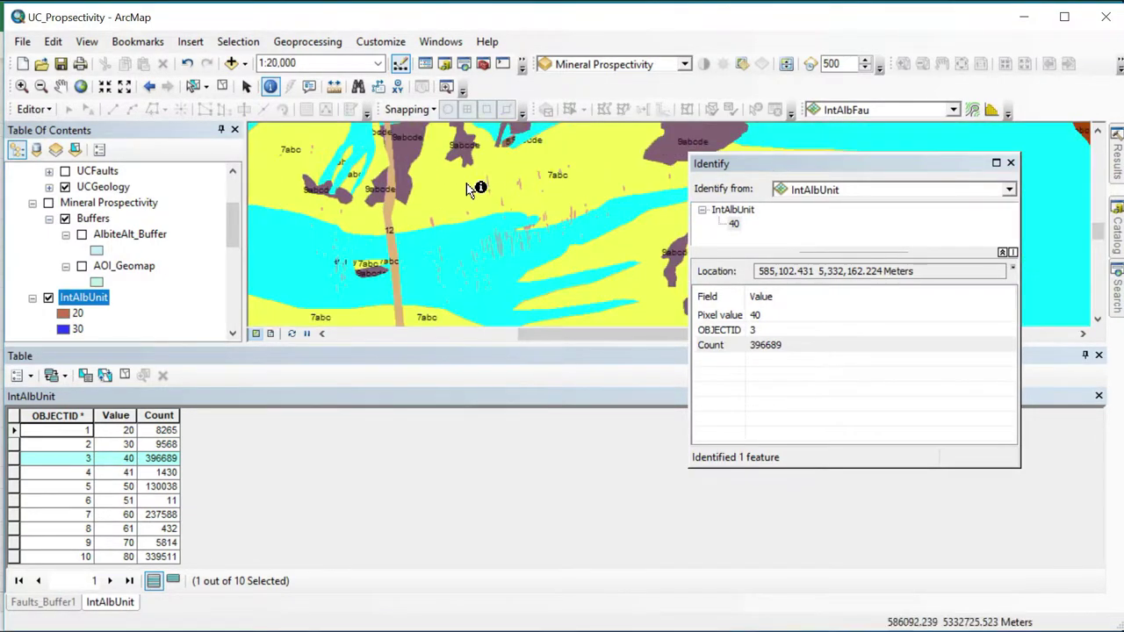
click(848, 191)
scroll(857, 228, up, 1)
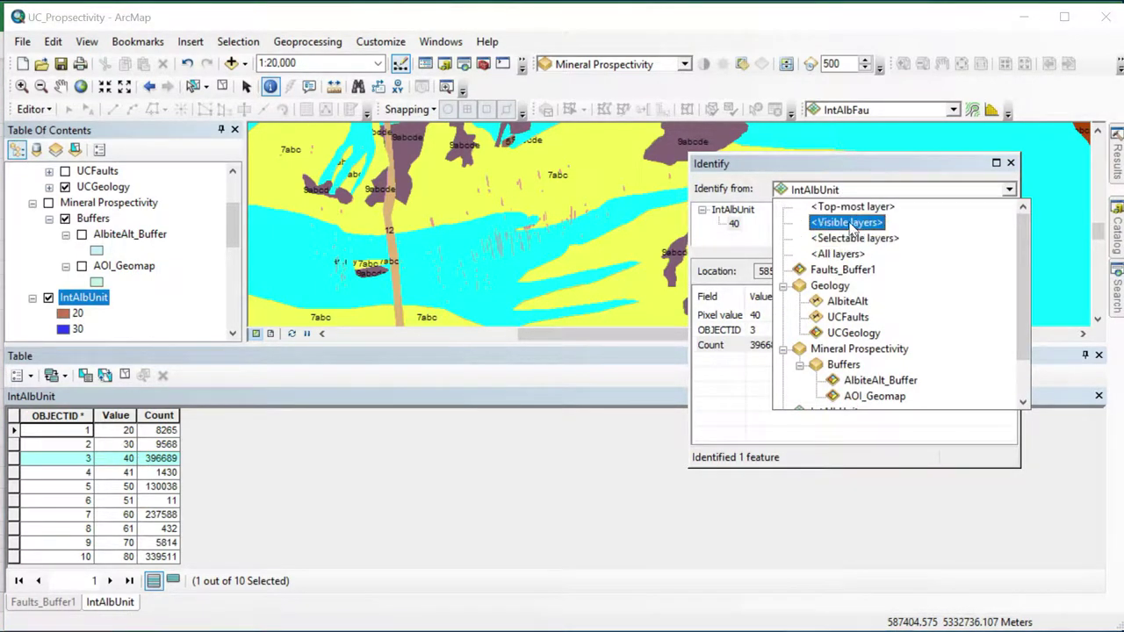
click(848, 208)
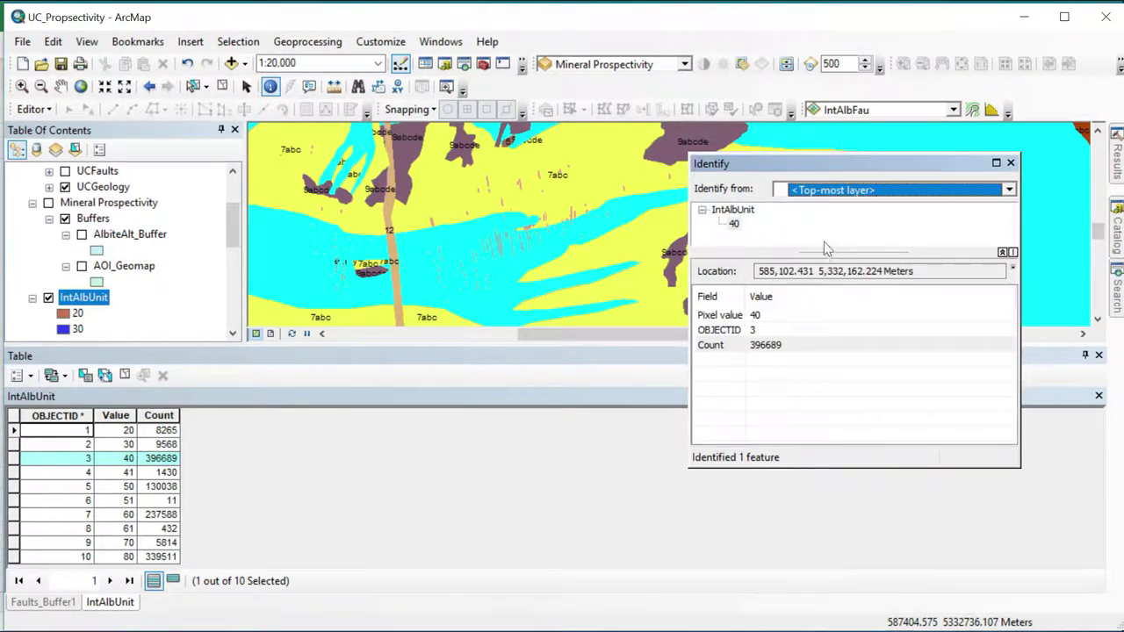
click(489, 181)
click(714, 316)
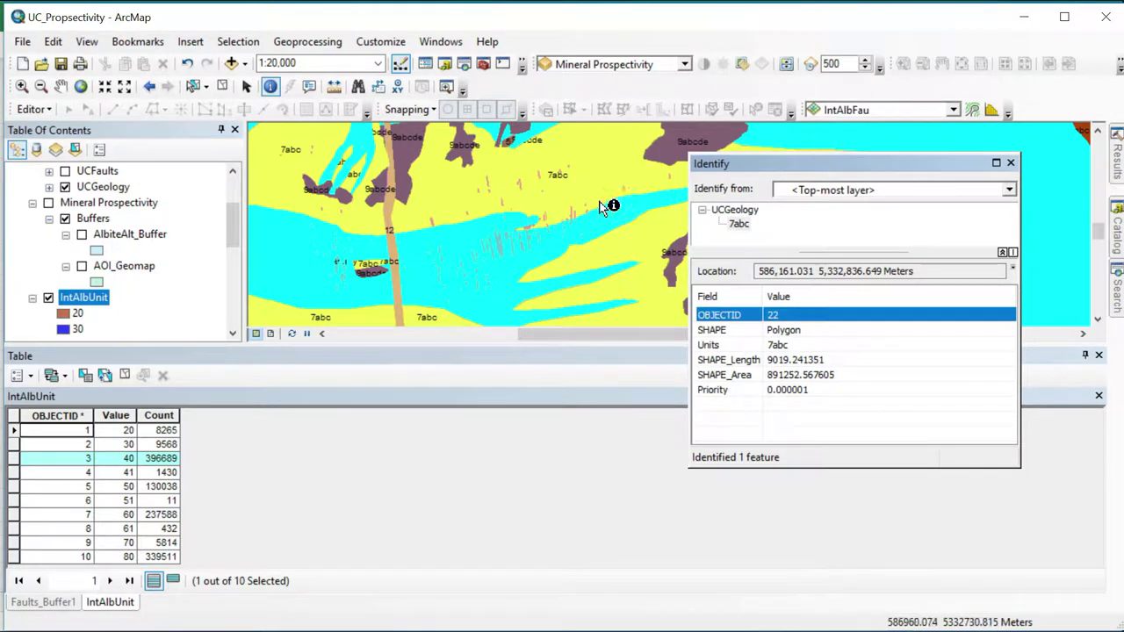
Restrict Identify to the IntAlbUnit layer, identify a yellow 7abc cell and select the value 60 row in the attribute table
click(831, 193)
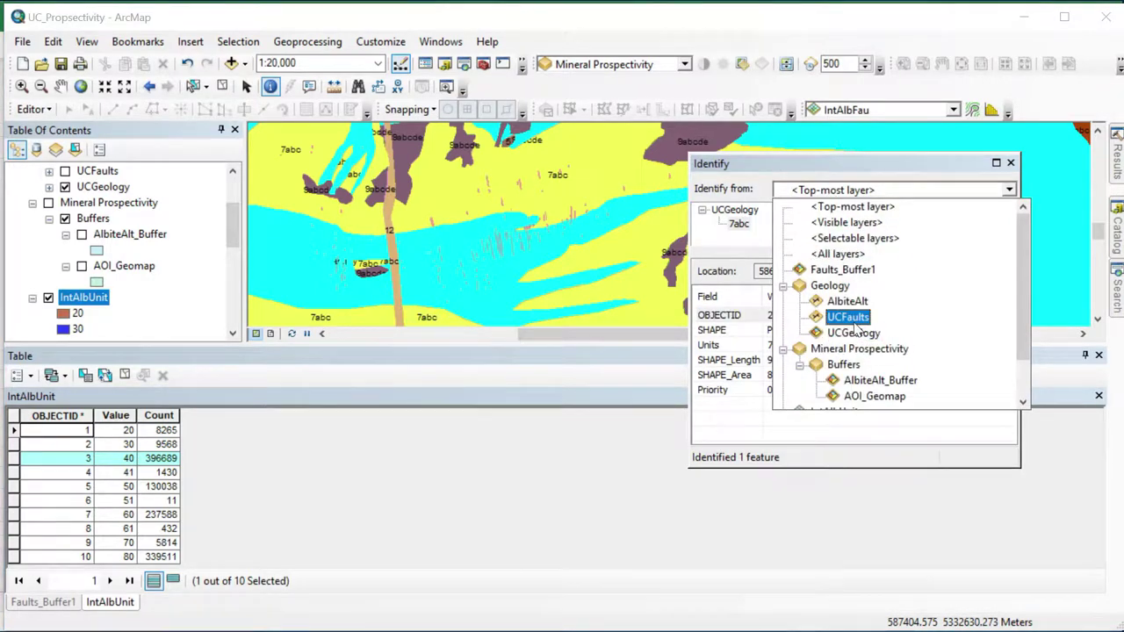
scroll(857, 334, down, 1)
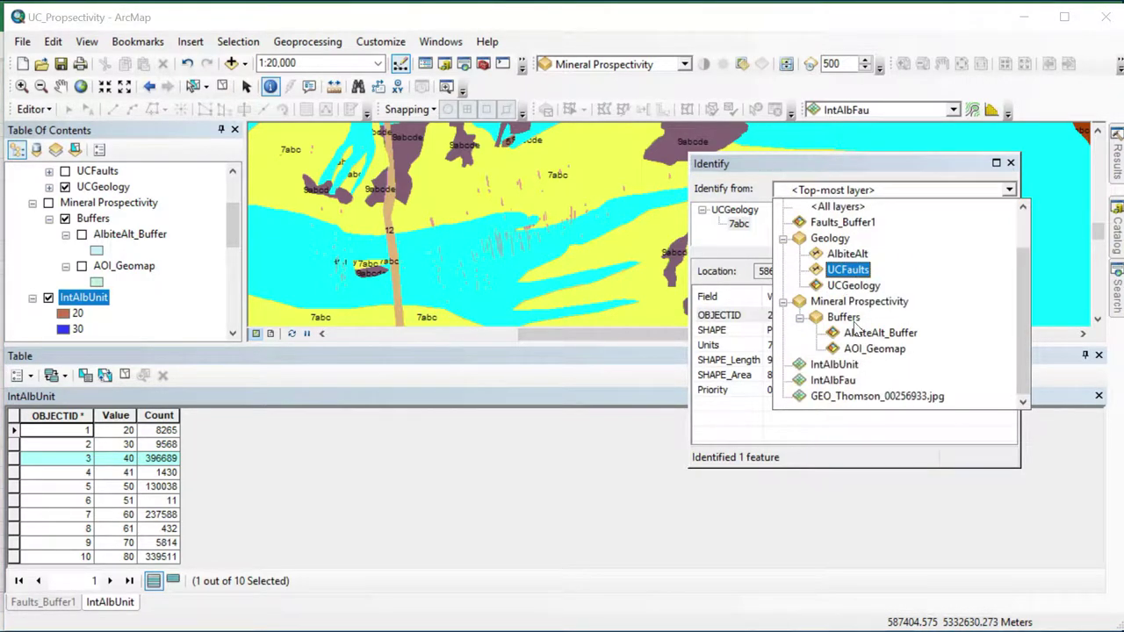
click(832, 366)
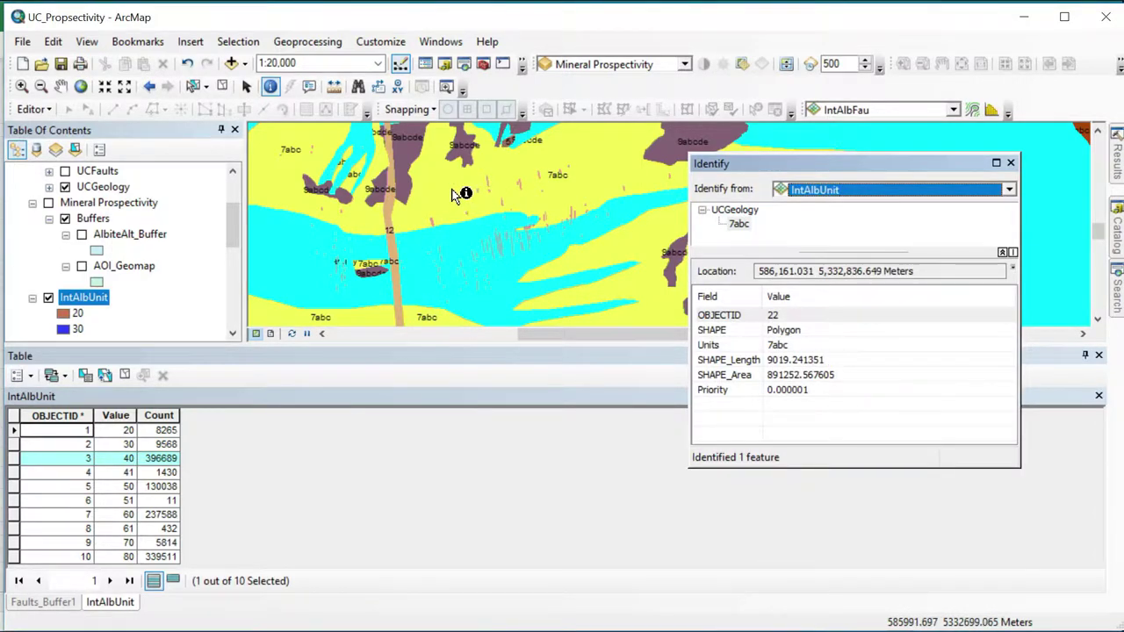
click(456, 298)
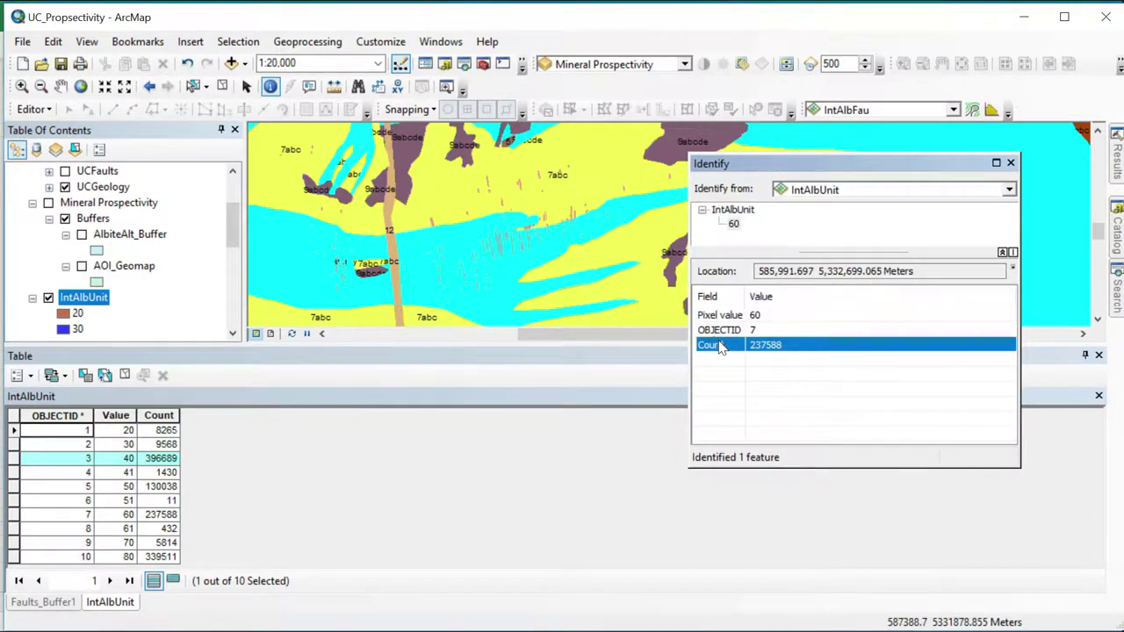
click(13, 515)
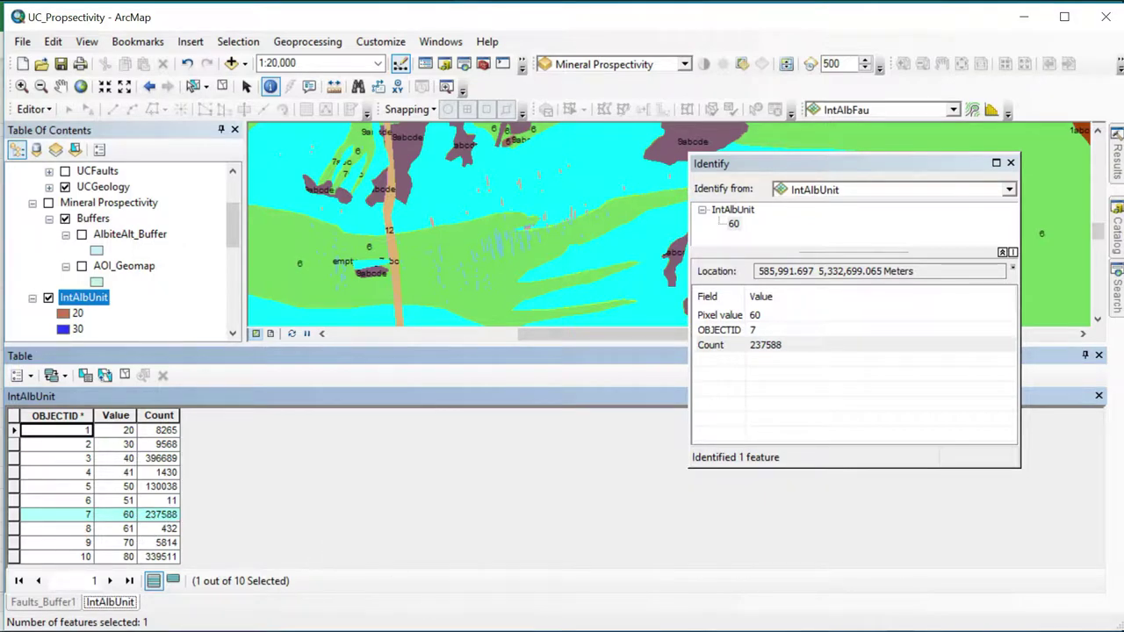
Switch to Excel, enter 237588 as the Albite Absent (0) count for 7abc in cell C17 and select cell B17
key(alt+Tab)
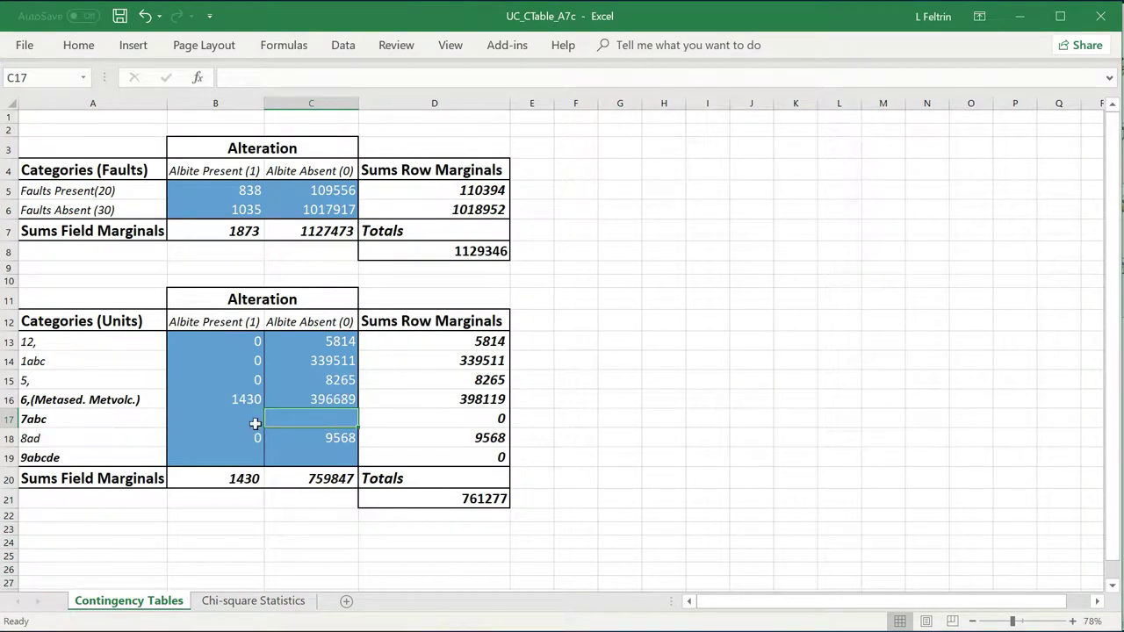
text(237588)
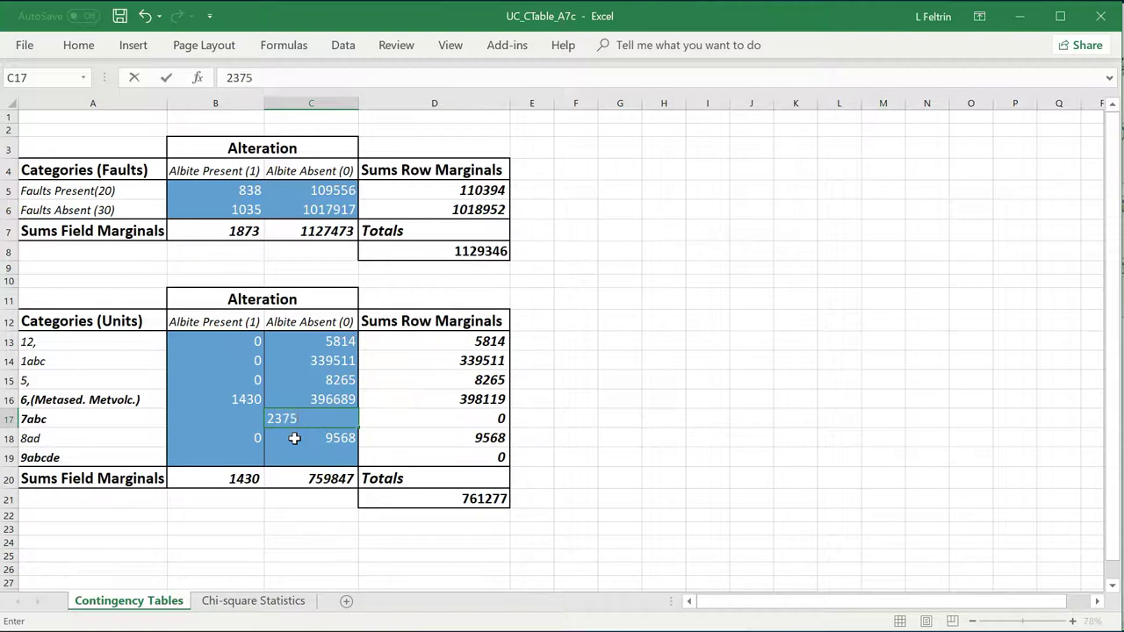
click(226, 418)
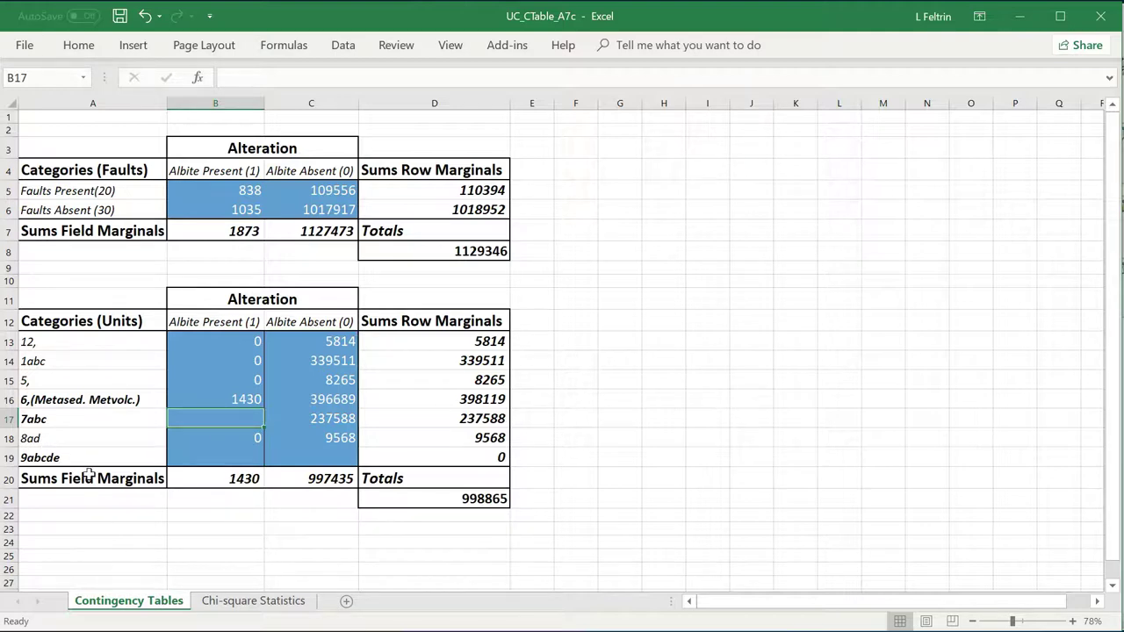
Return to ArcMap, identify one of the small pink albite patches within unit 7abc and select the value 61 row in the attribute table
key(alt+Tab)
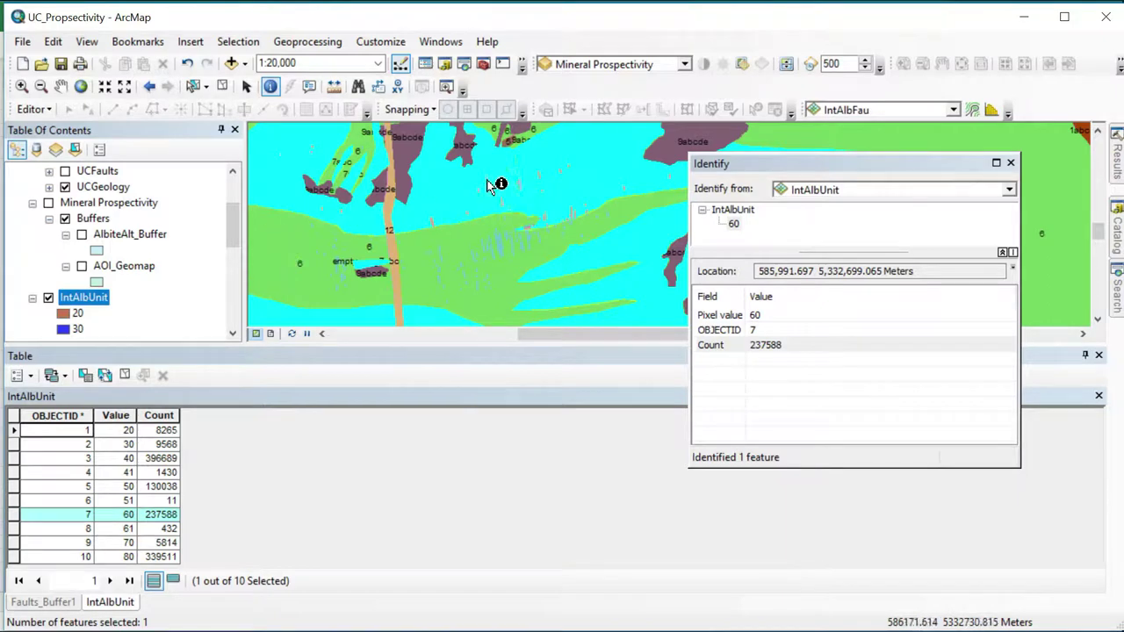
scroll(482, 183, down, 4)
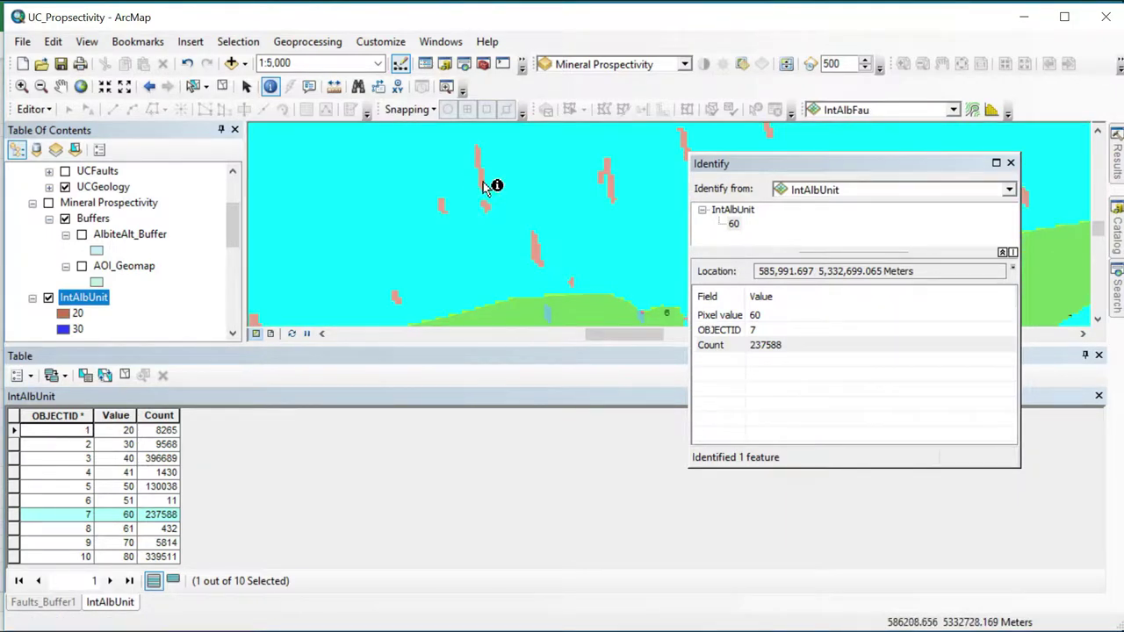
click(484, 185)
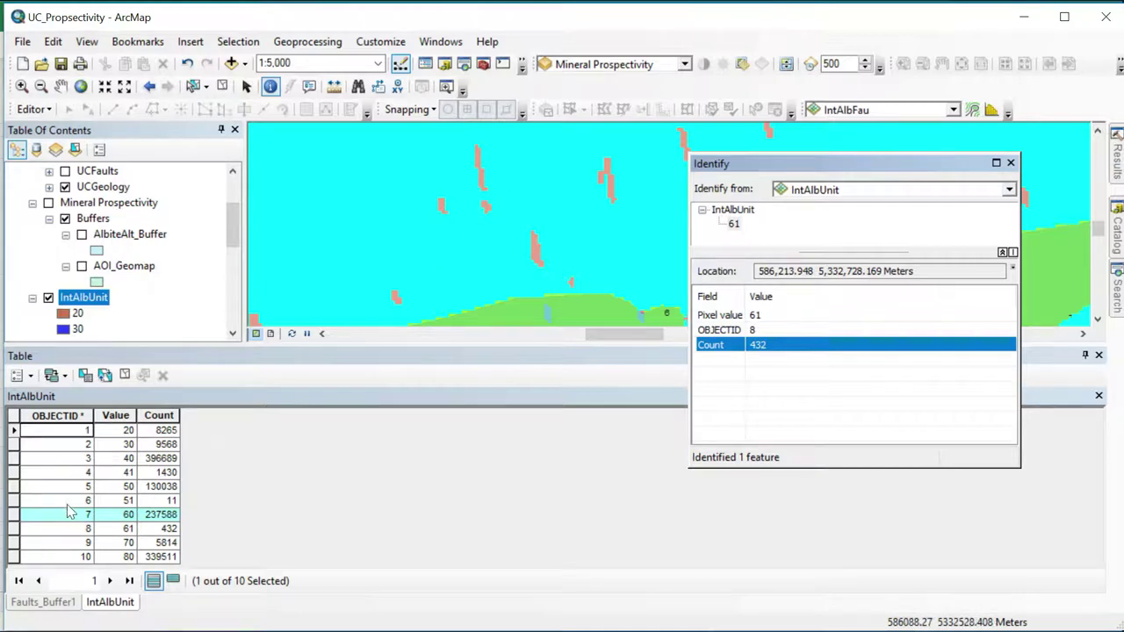
click(14, 528)
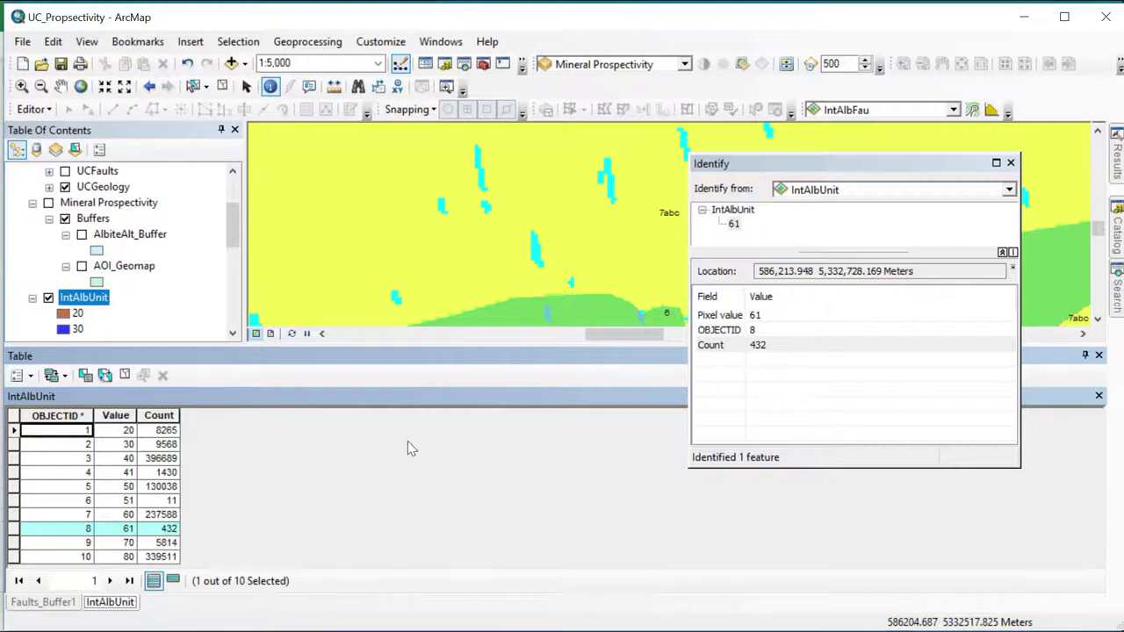
Switch to Excel and enter 432 as the Albite Present (1) count for 7abc in cell B17 of the Contingency Tables sheet
key(alt+Tab)
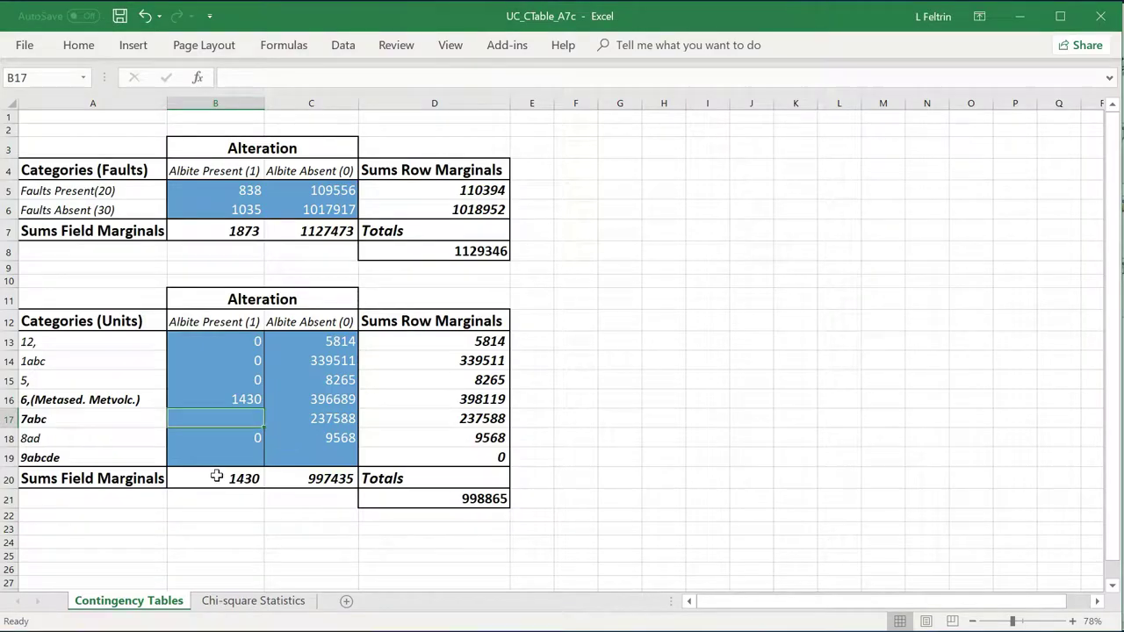
text(43)
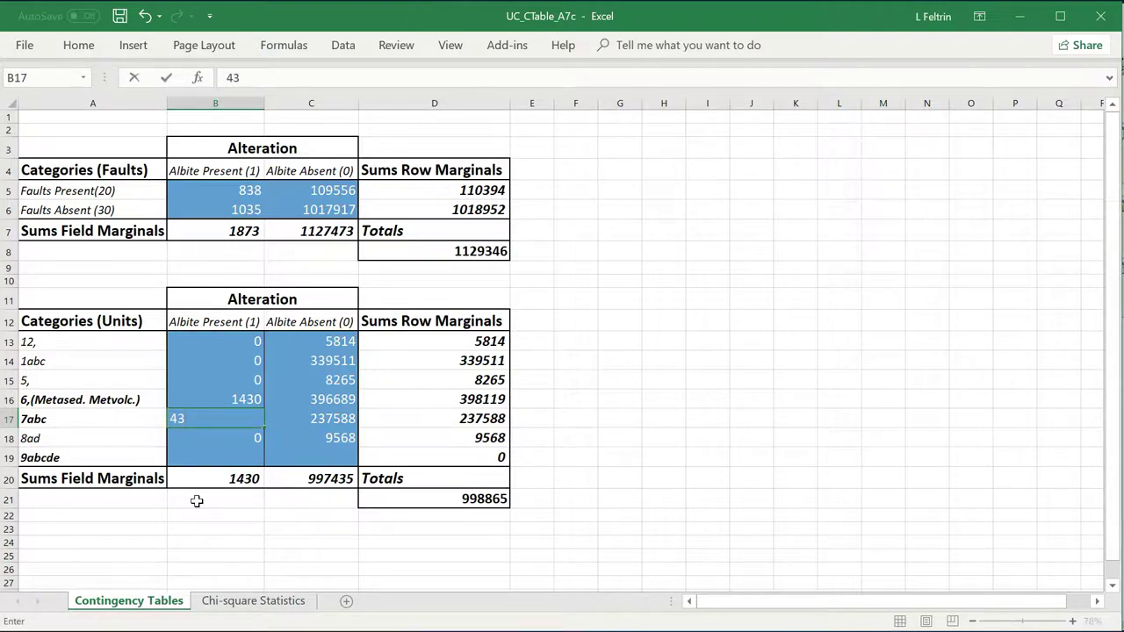
Finish entering 432 as the Albite Present count for unit 7abc
text(2)
click(221, 456)
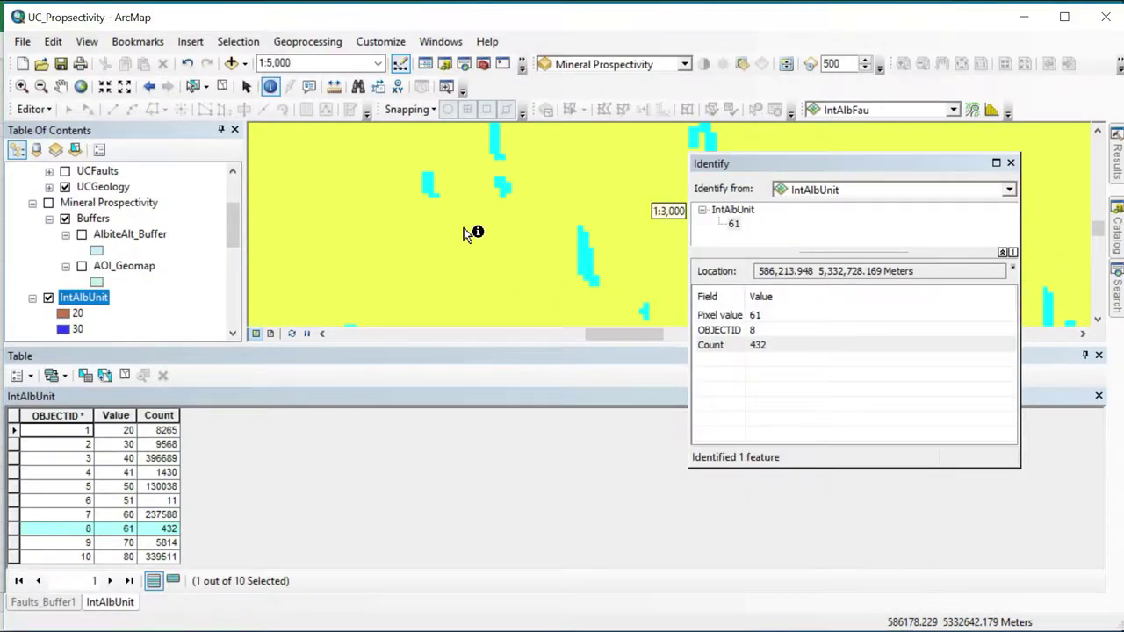
Switch to ArcMap and identify the IntAlbUnit pixel count of the large 9abcde unit on the map
scroll(473, 233, up, 3)
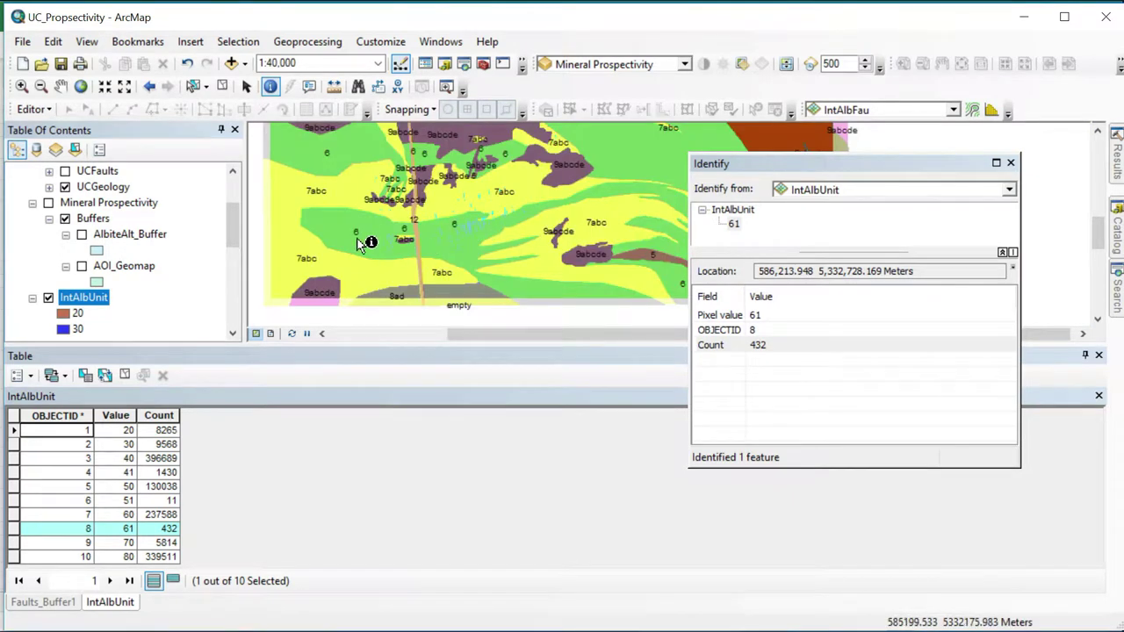
drag(358, 165, 373, 242)
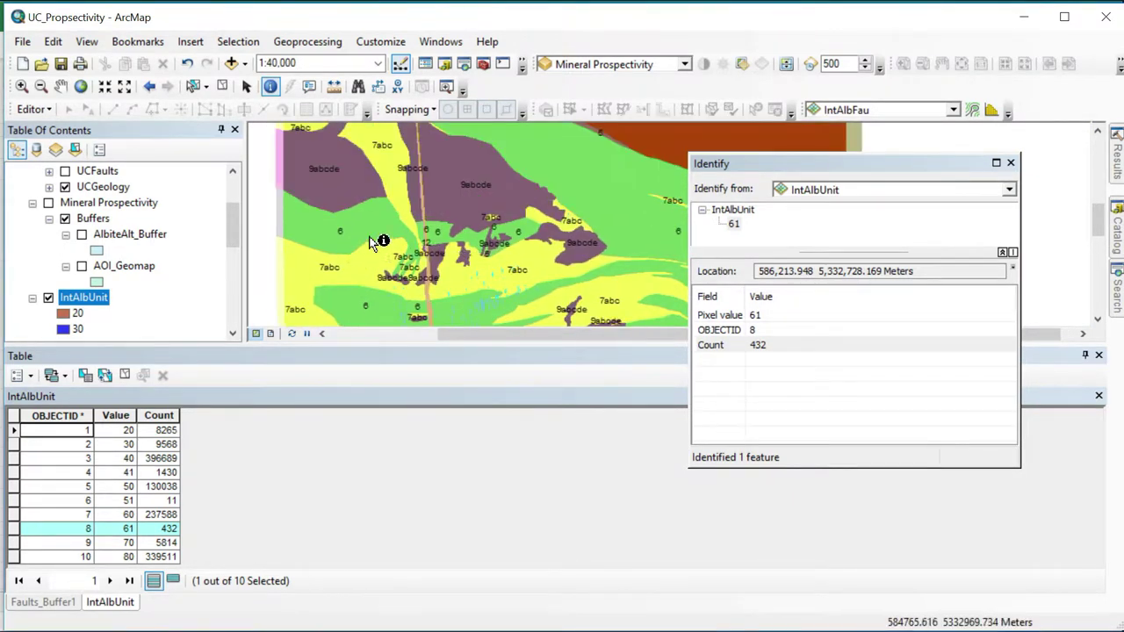
click(465, 208)
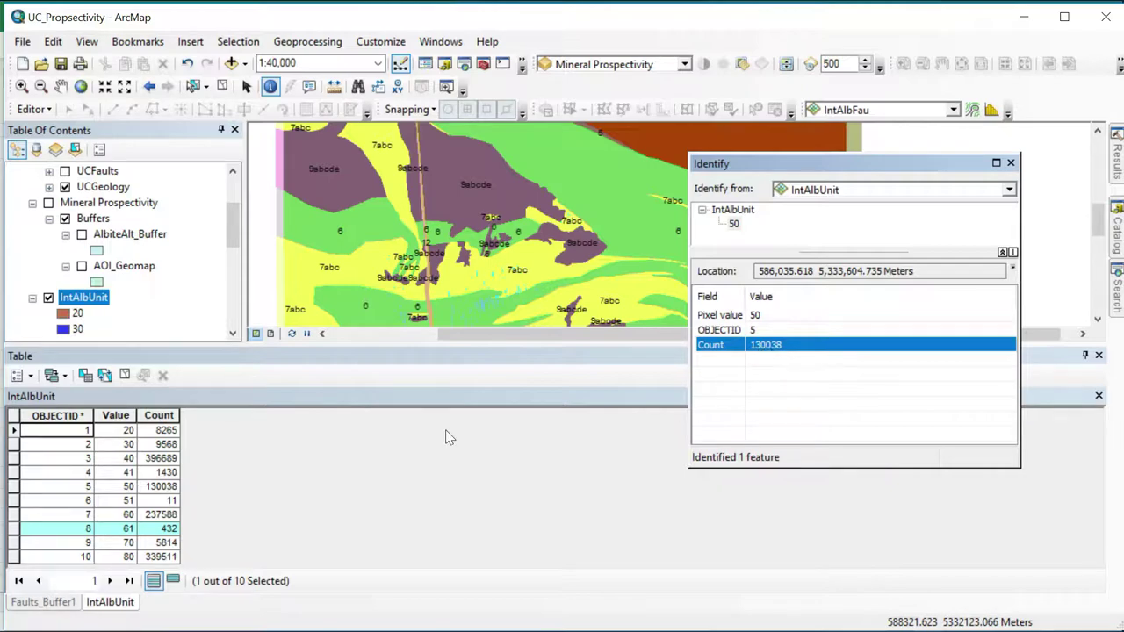
Return to Excel and enter 130038 as the Albite Absent count for unit 9abcde
key(alt+Tab)
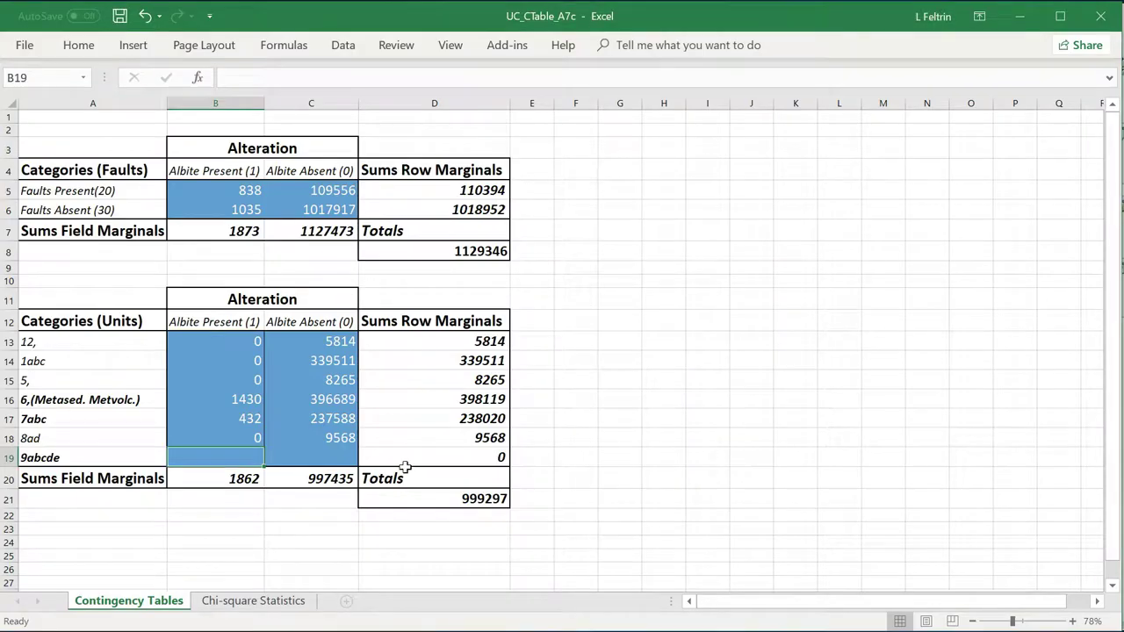
click(287, 456)
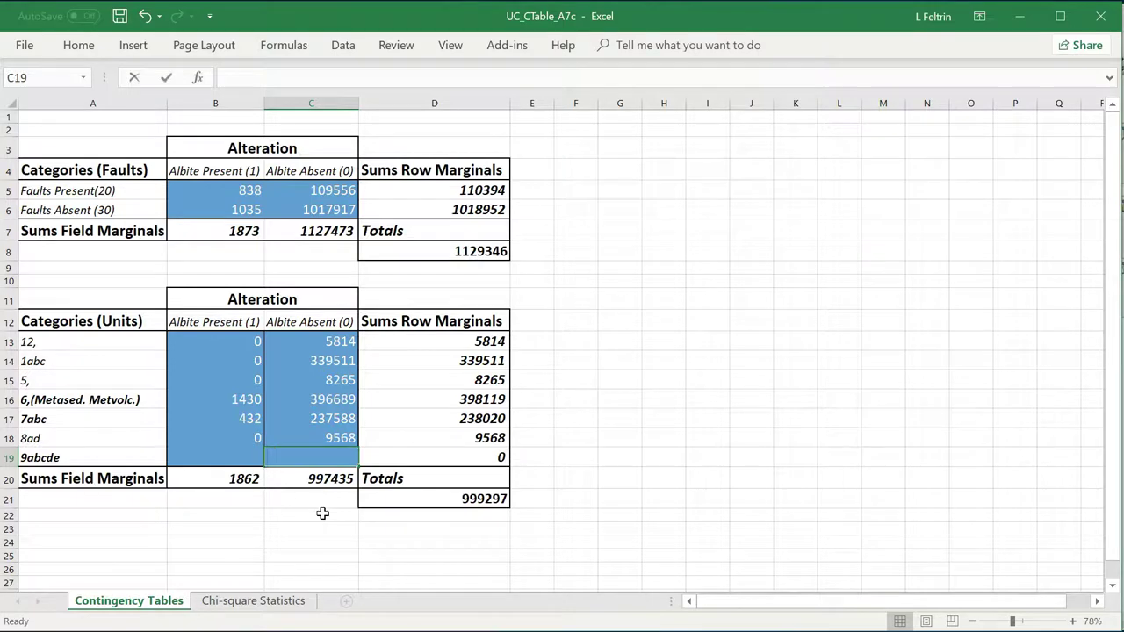
text(130038)
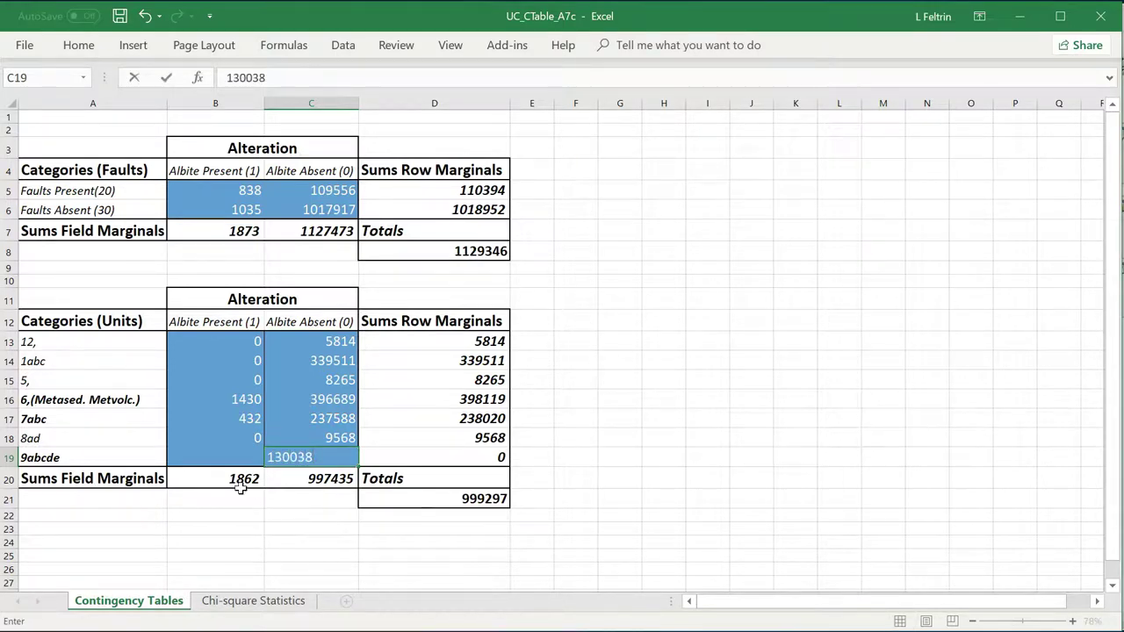
click(211, 454)
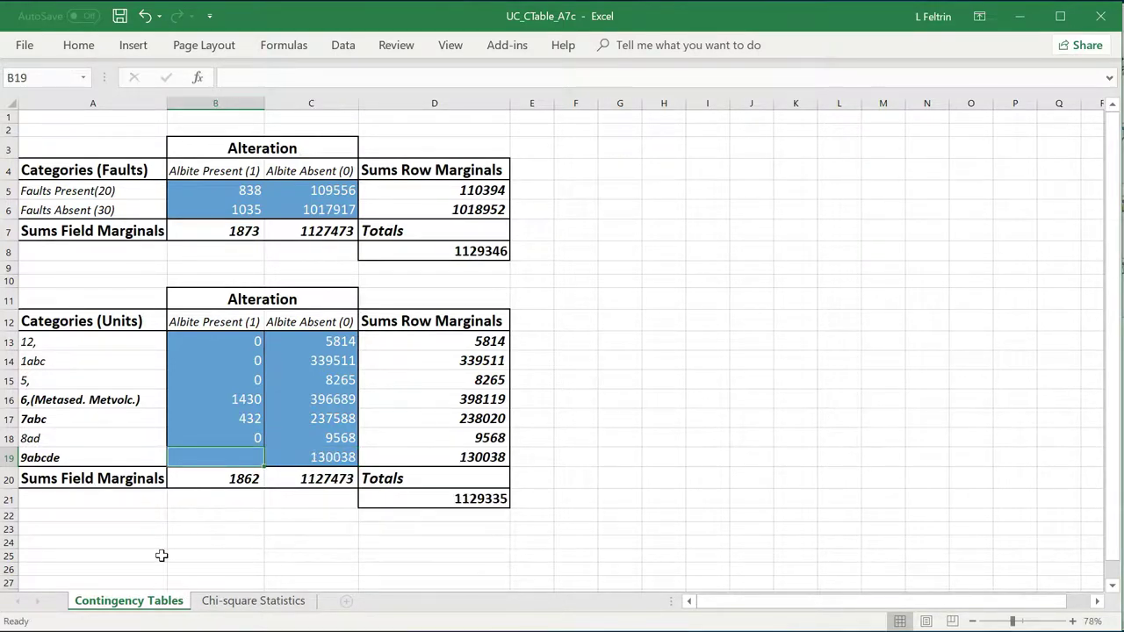
In ArcMap, select the value 51 record of the IntAlbUnit table and identify its highlighted cell at the edge of a 9abcde polygon
key(alt+Tab)
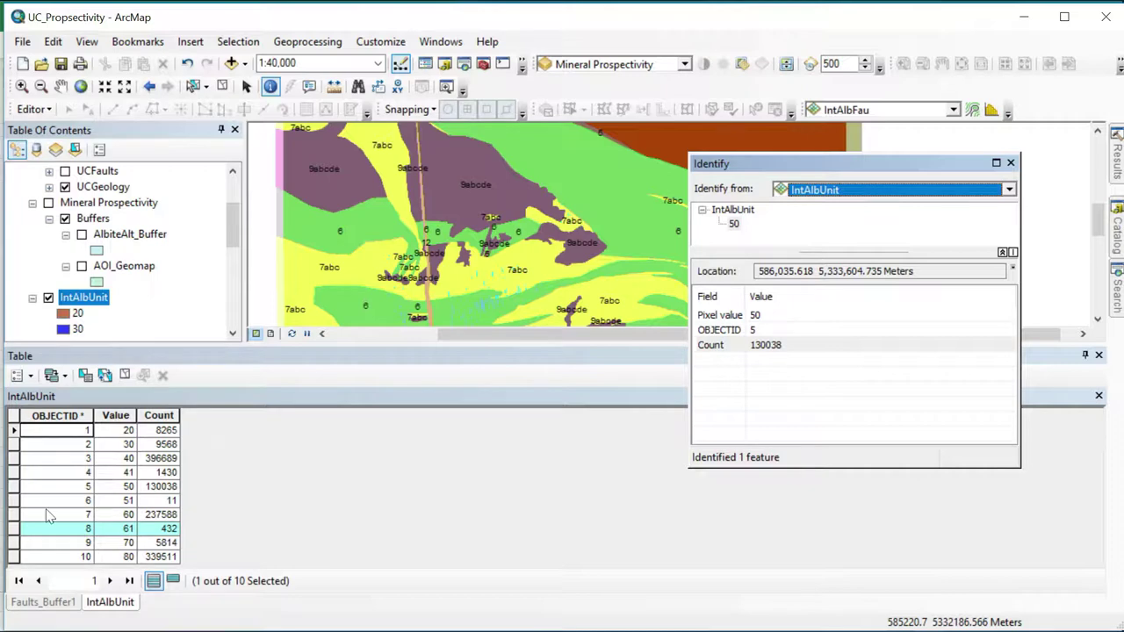
click(13, 501)
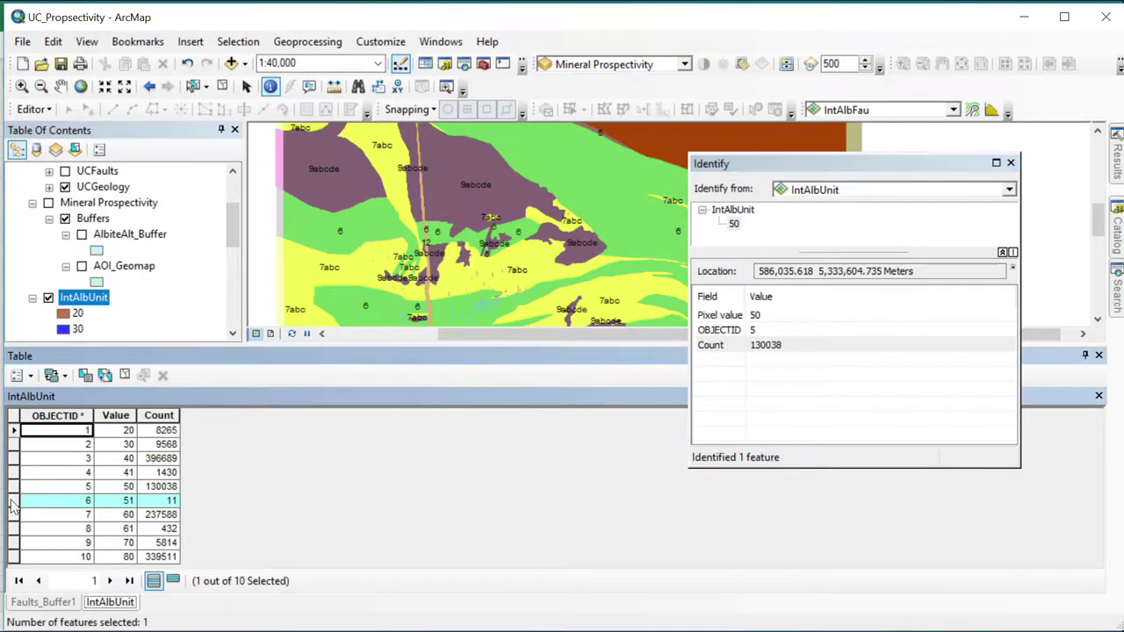
scroll(378, 234, up, 4)
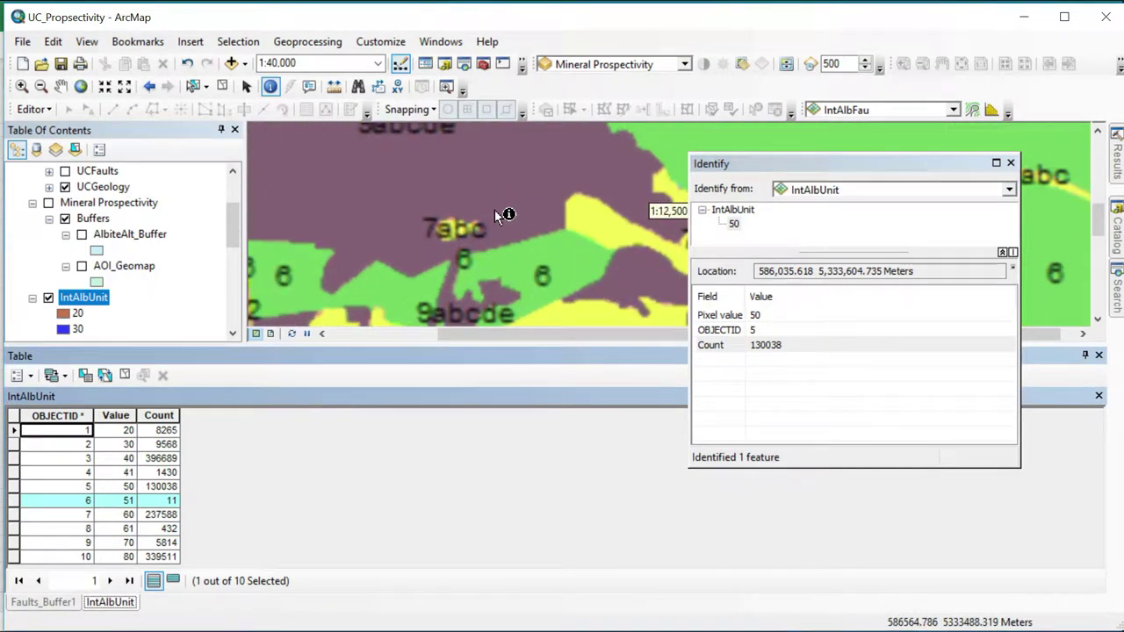
scroll(437, 242, up, 3)
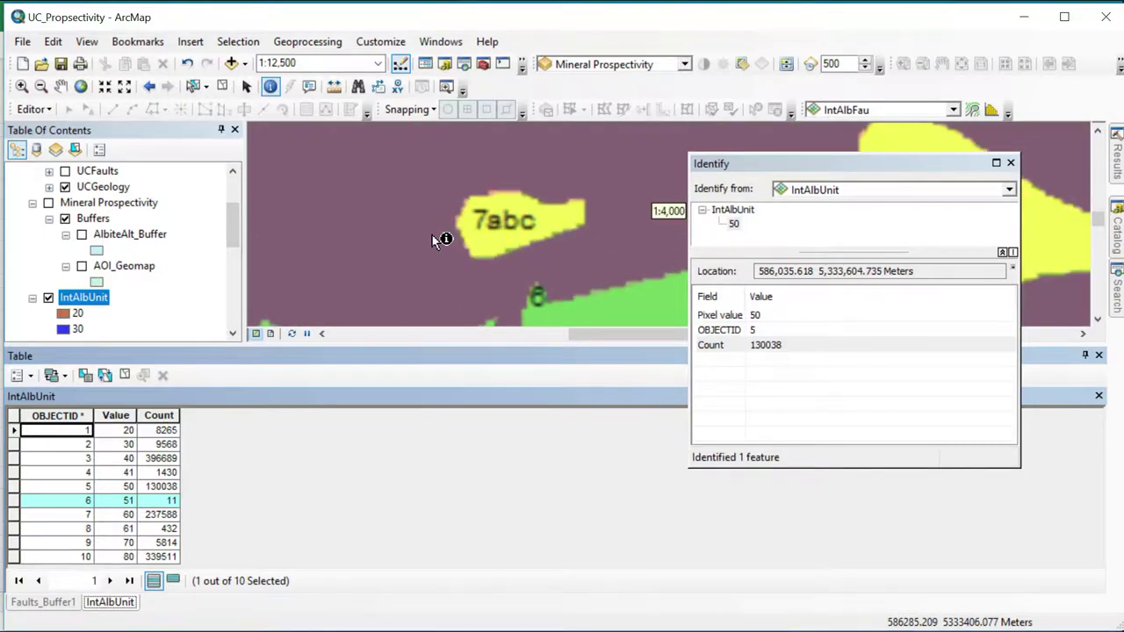
scroll(345, 239, down, 4)
scroll(344, 238, down, 1)
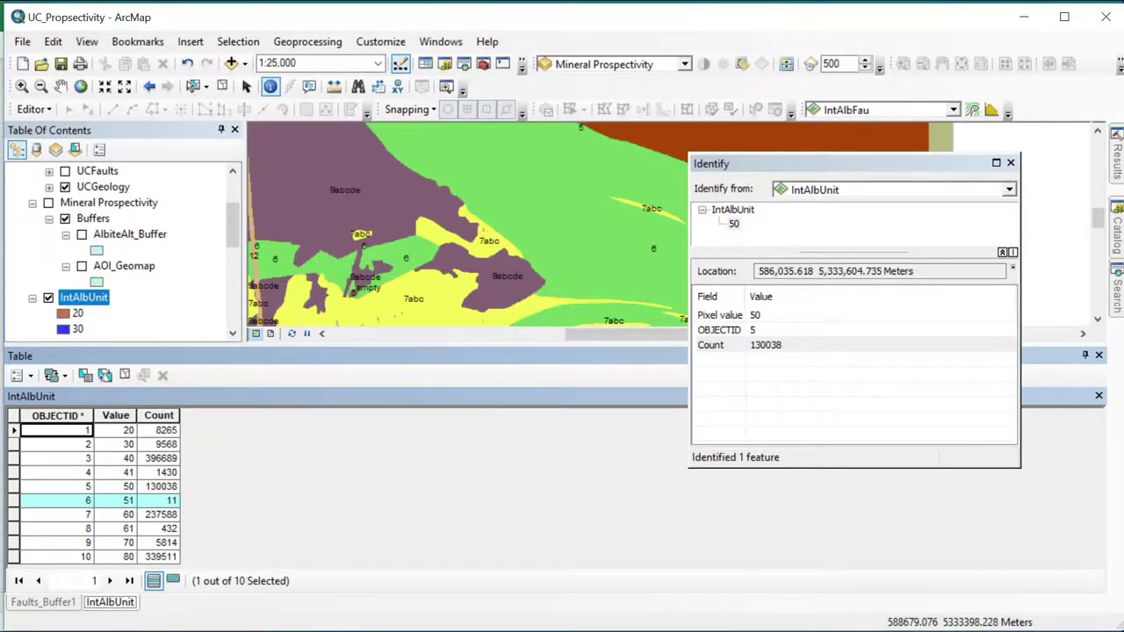
scroll(443, 239, up, 3)
click(443, 239)
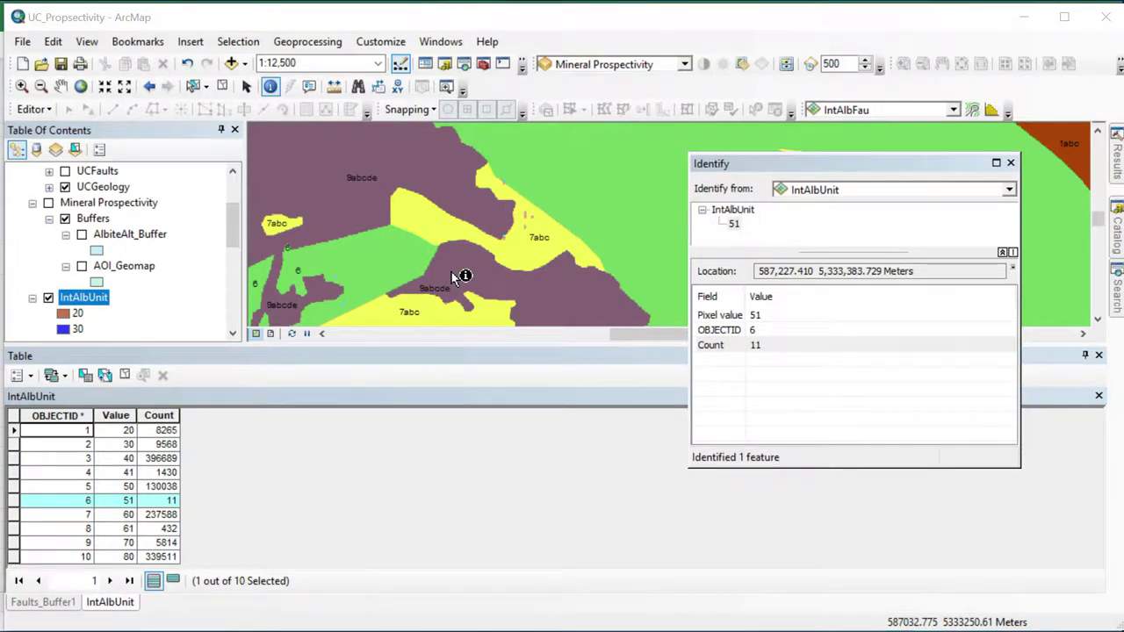
scroll(509, 235, up, 4)
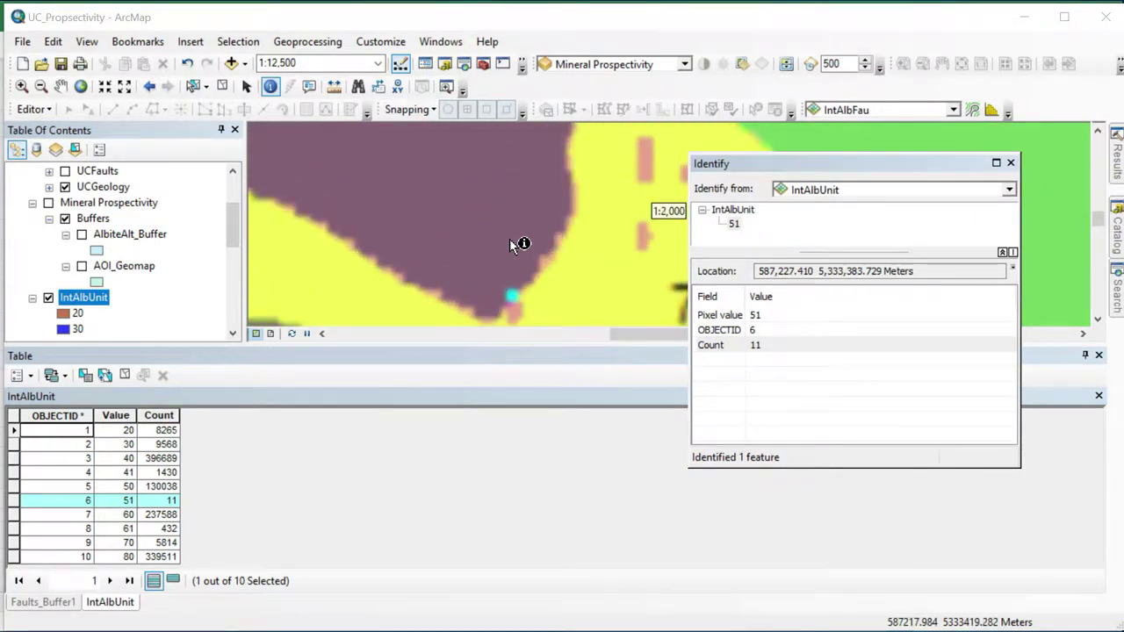
drag(489, 281, 400, 218)
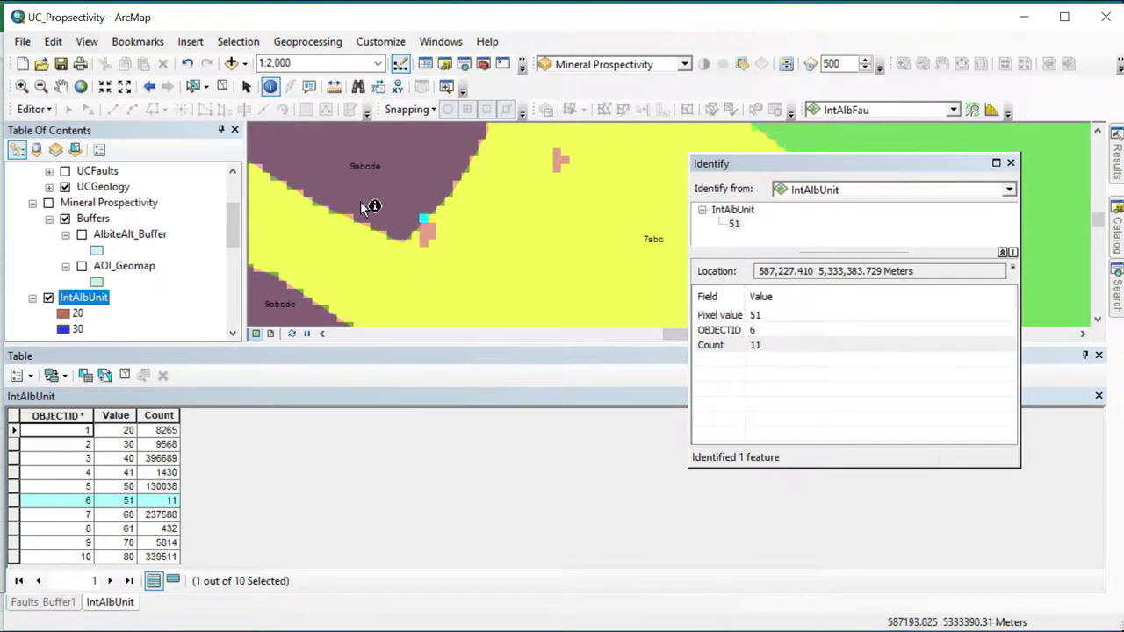
click(425, 216)
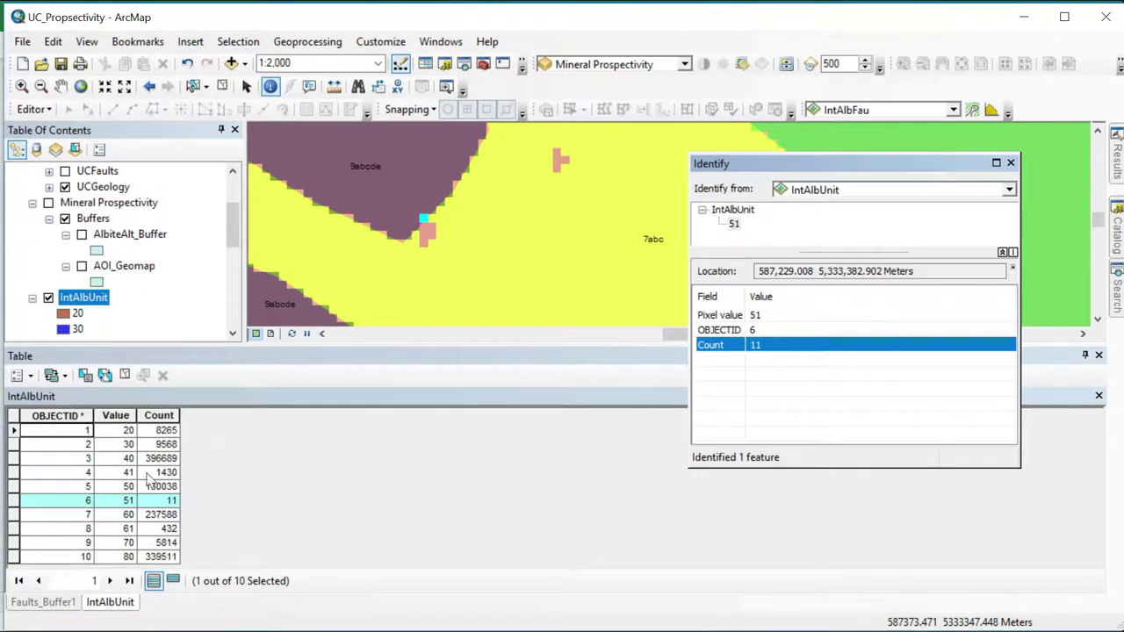
Back in Excel, enter 11 as the Albite Present count for unit 9abcde
key(alt+Tab)
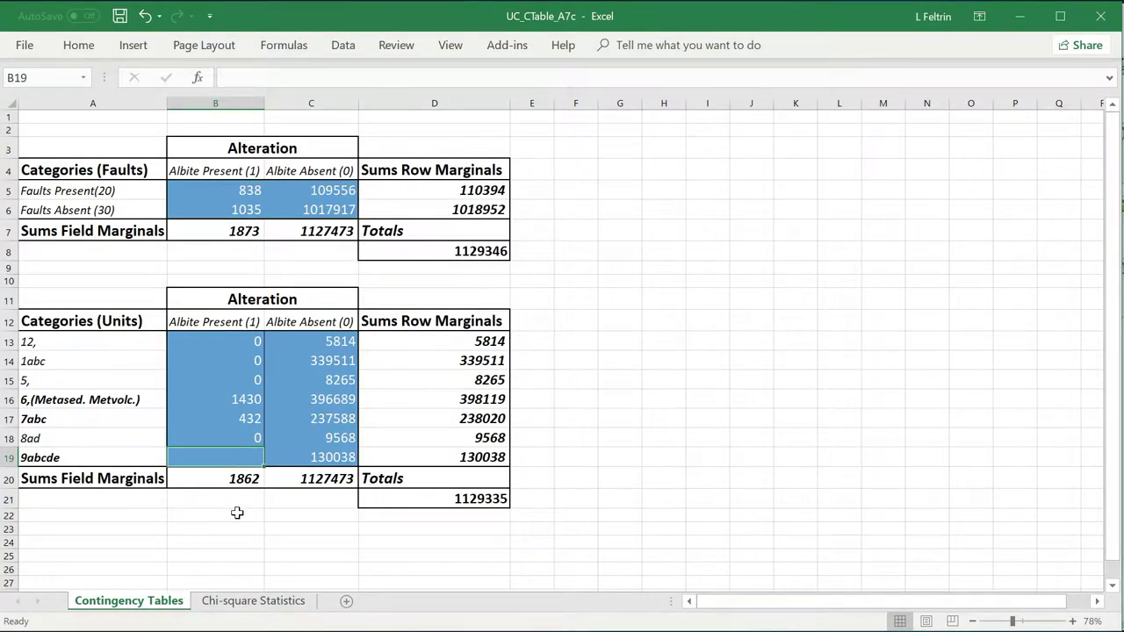
text(11)
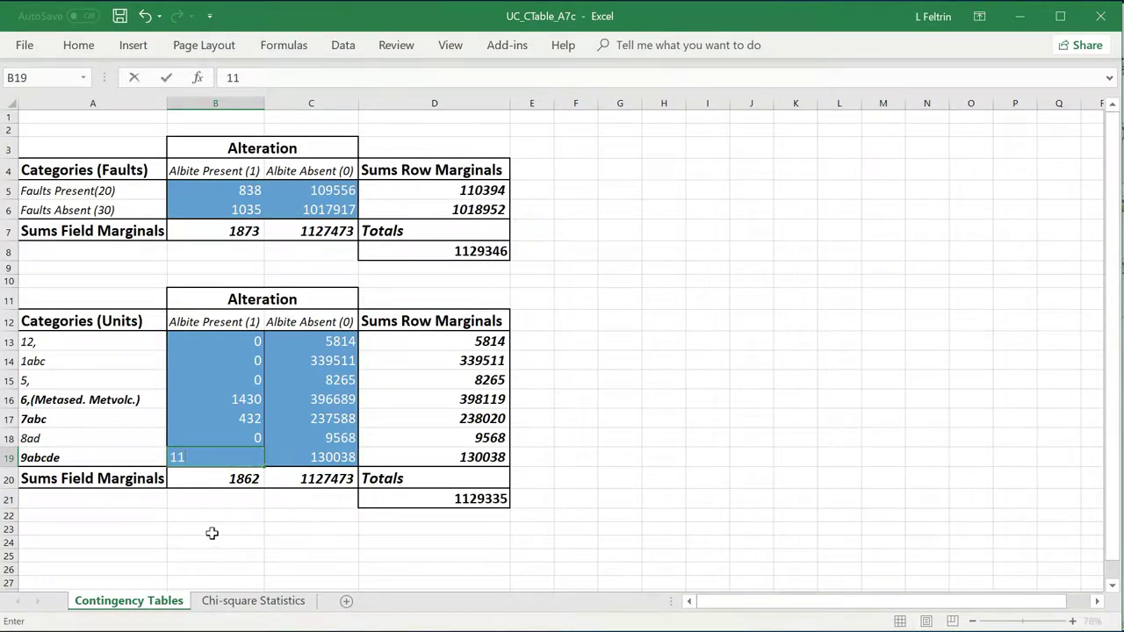
click(212, 533)
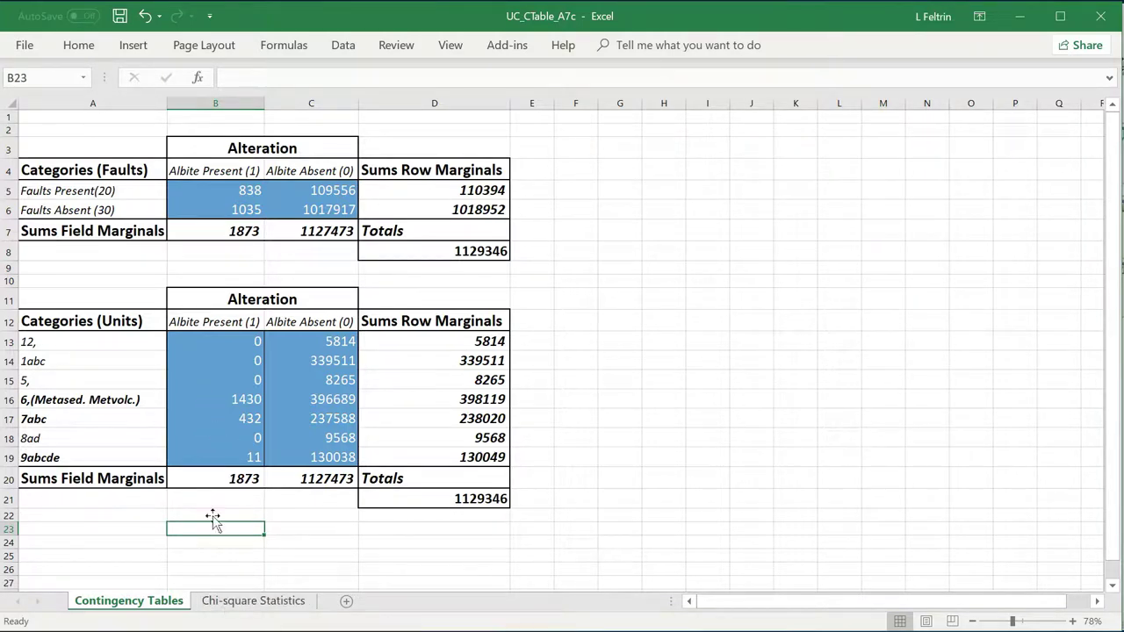
On the Chi-square Statistics sheet, enter 1430 as the Albite Present count for unit 6 (Metased. Metvolc.)
click(274, 606)
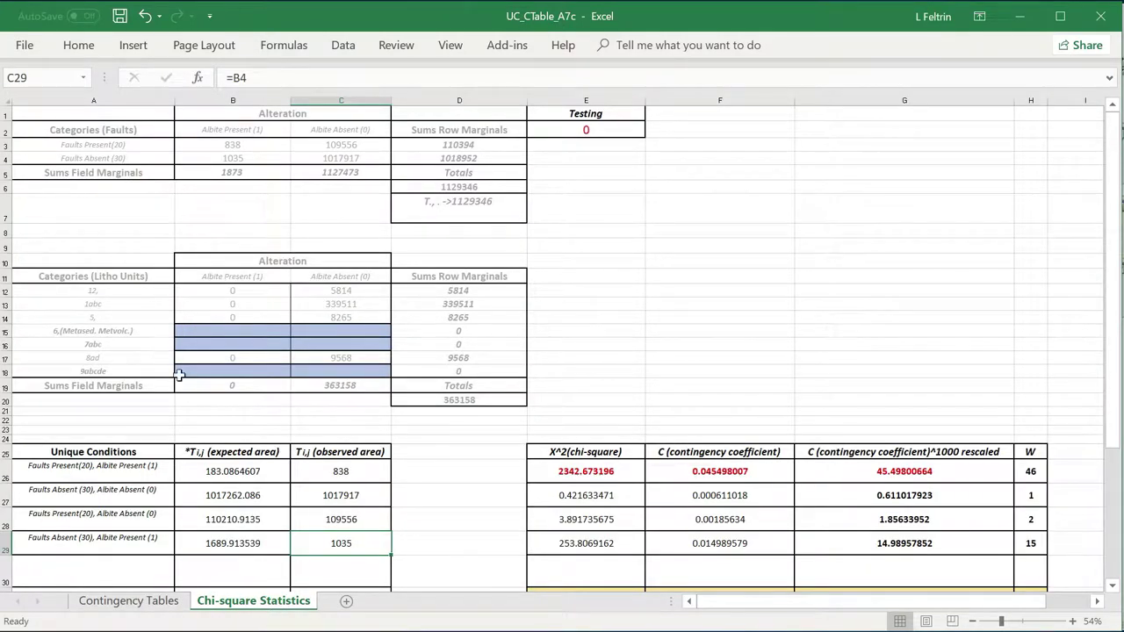
click(132, 603)
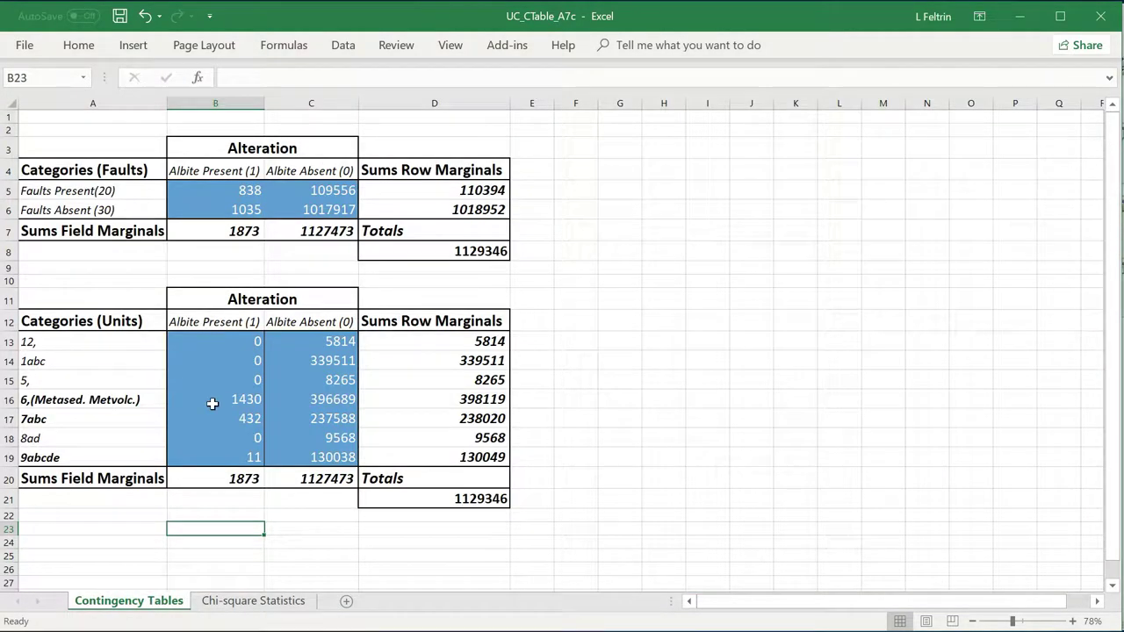
click(253, 603)
click(210, 333)
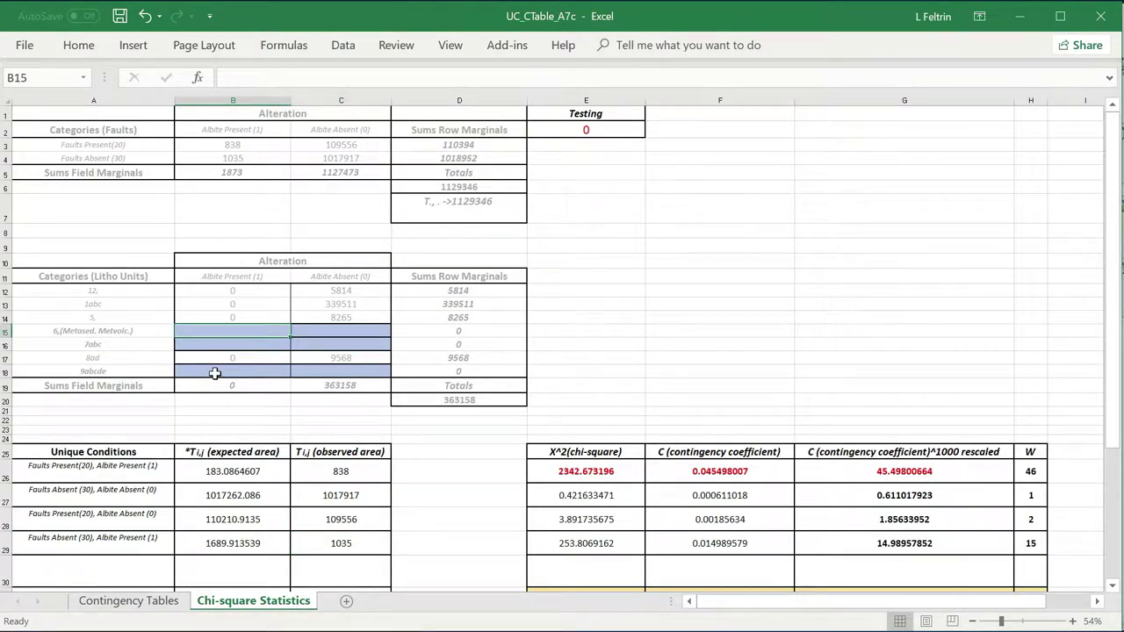
text(1430)
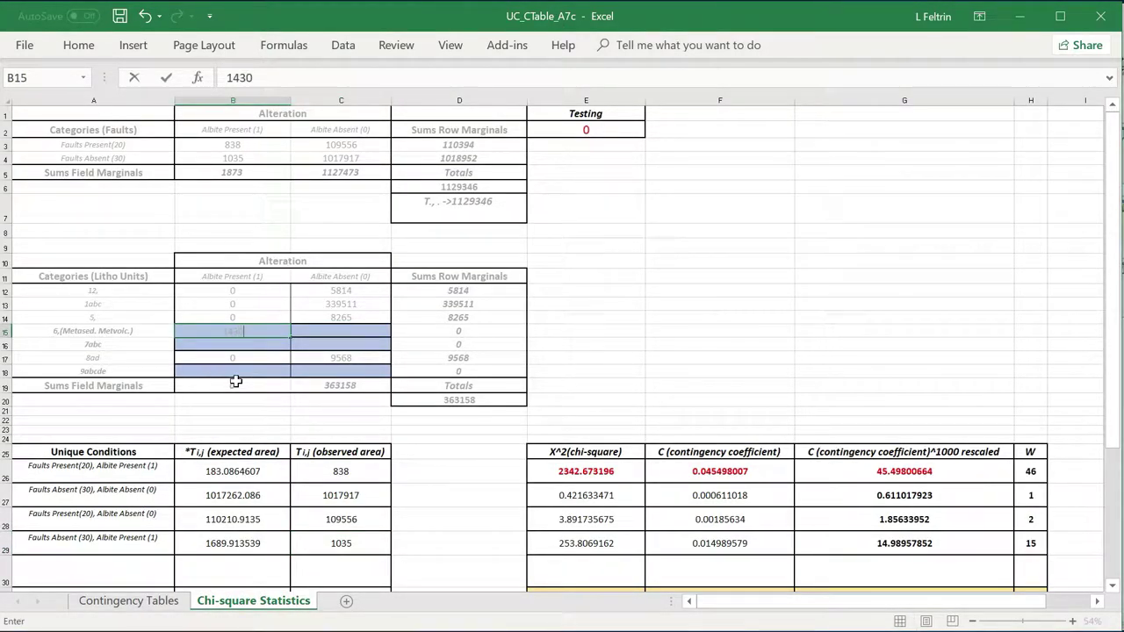
click(318, 333)
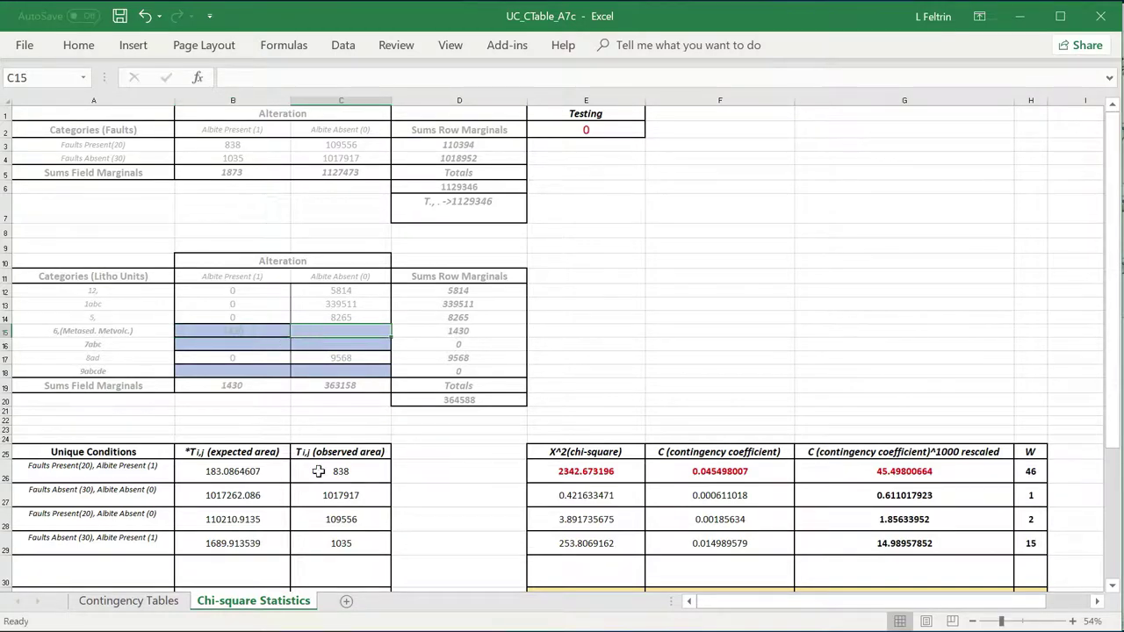
Look up unit 6's Albite Absent count on the Contingency Tables sheet and enter 396689 for it on the Chi-square Statistics sheet
click(158, 609)
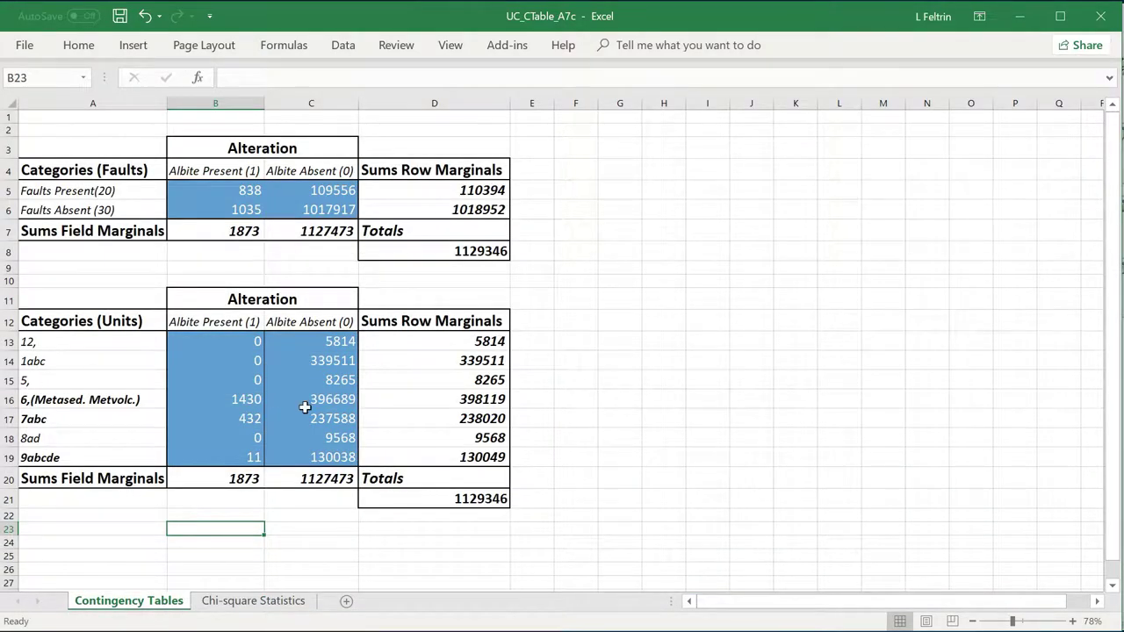
click(246, 603)
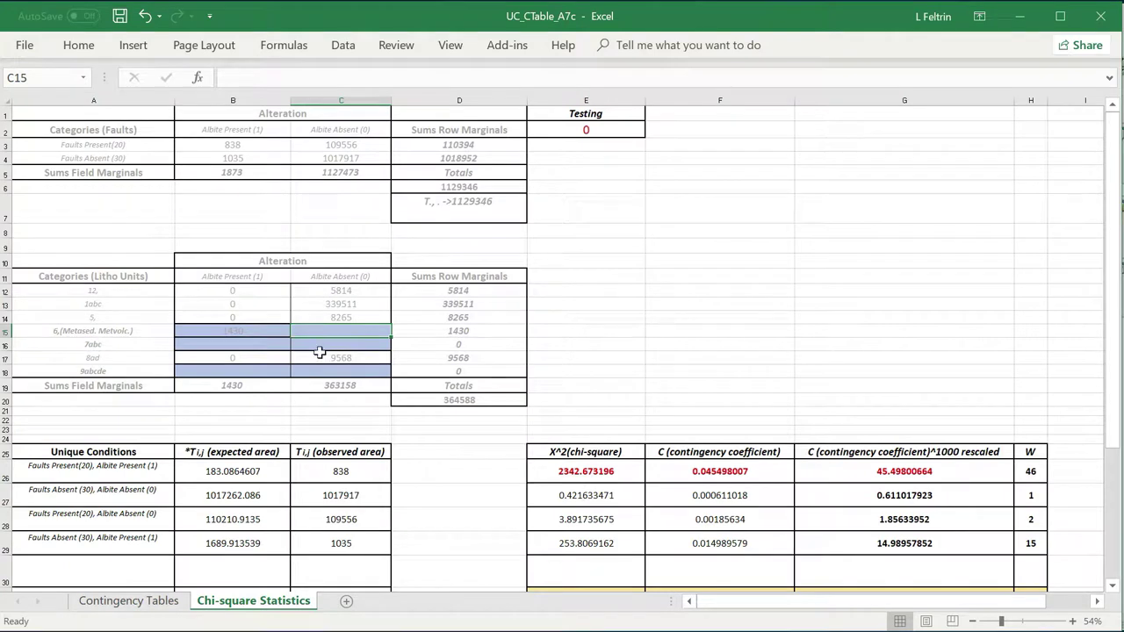
text(396689)
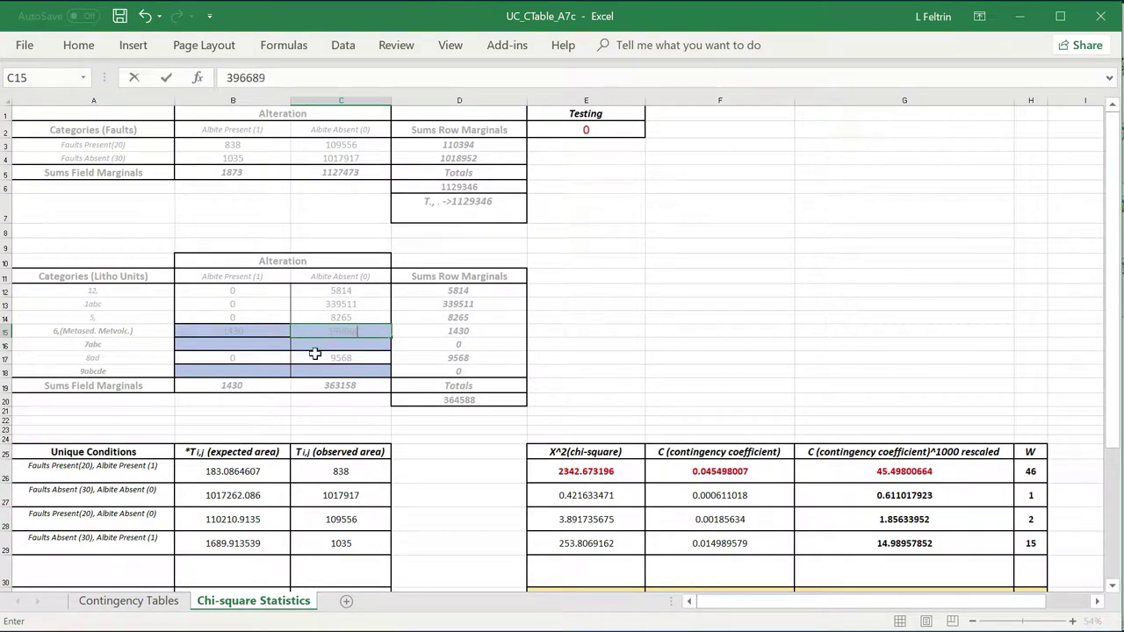
click(326, 343)
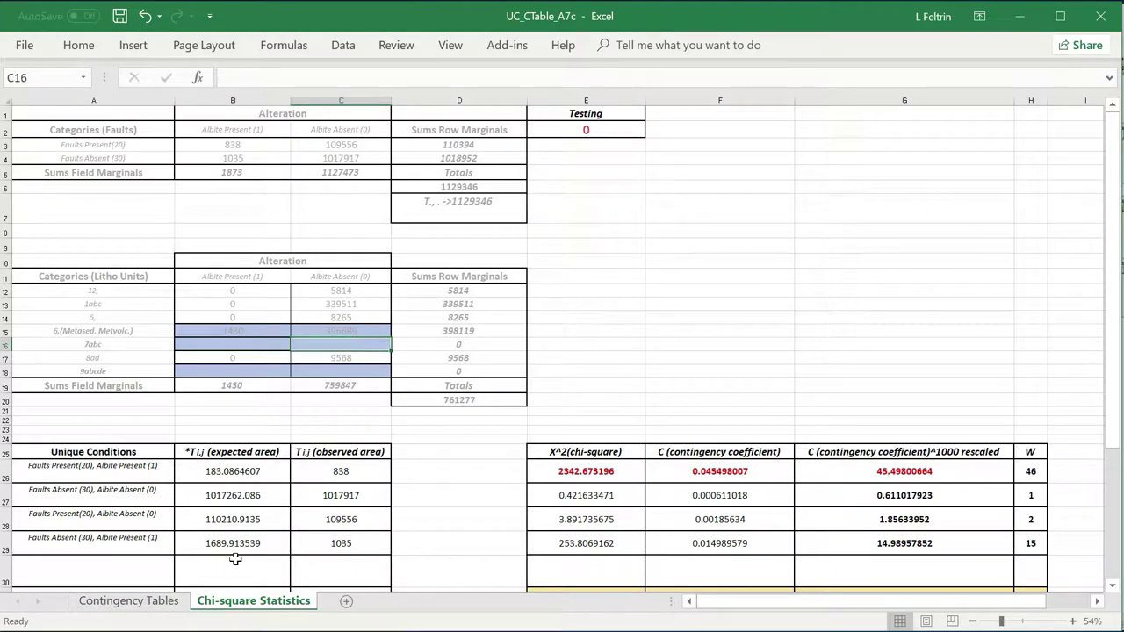
Look up unit 7abc's Albite Absent count in the contingency table and enter 237588 for it on the Chi-square Statistics sheet
click(129, 602)
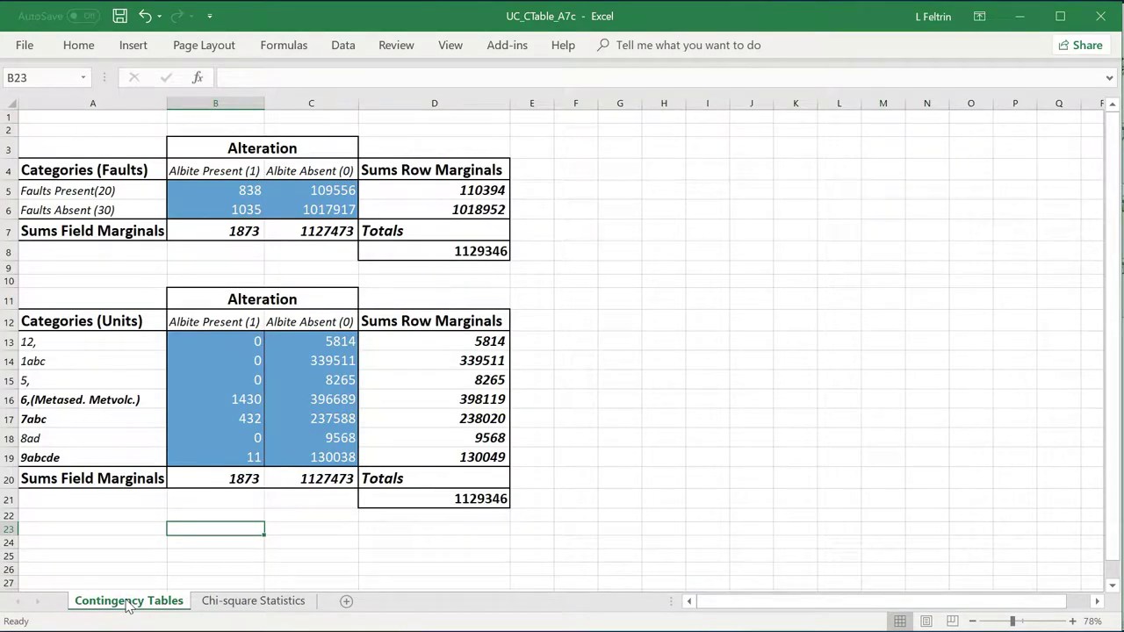
click(230, 604)
text(237588)
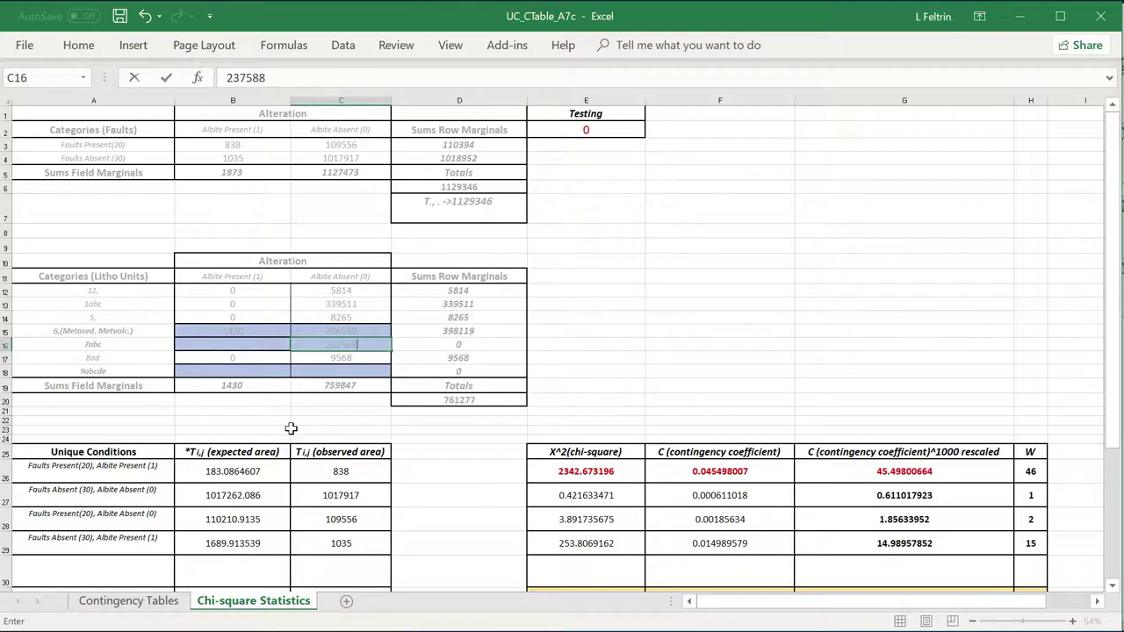
click(216, 345)
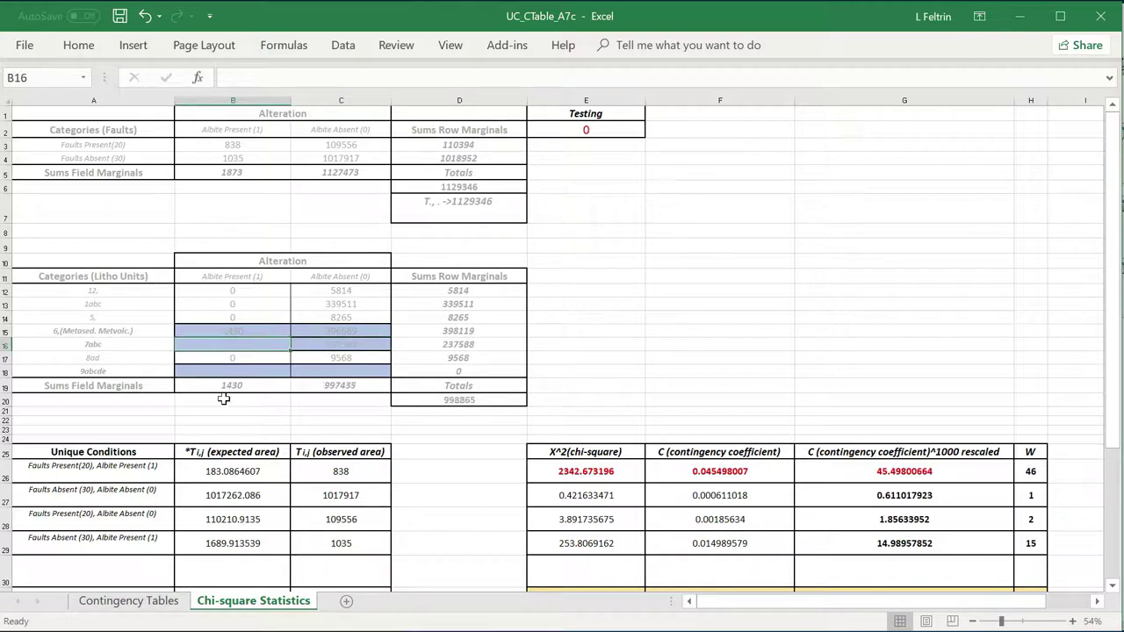
Look up unit 7abc's Albite Present count in the contingency table and enter 432 for it on the Chi-square Statistics sheet
click(156, 604)
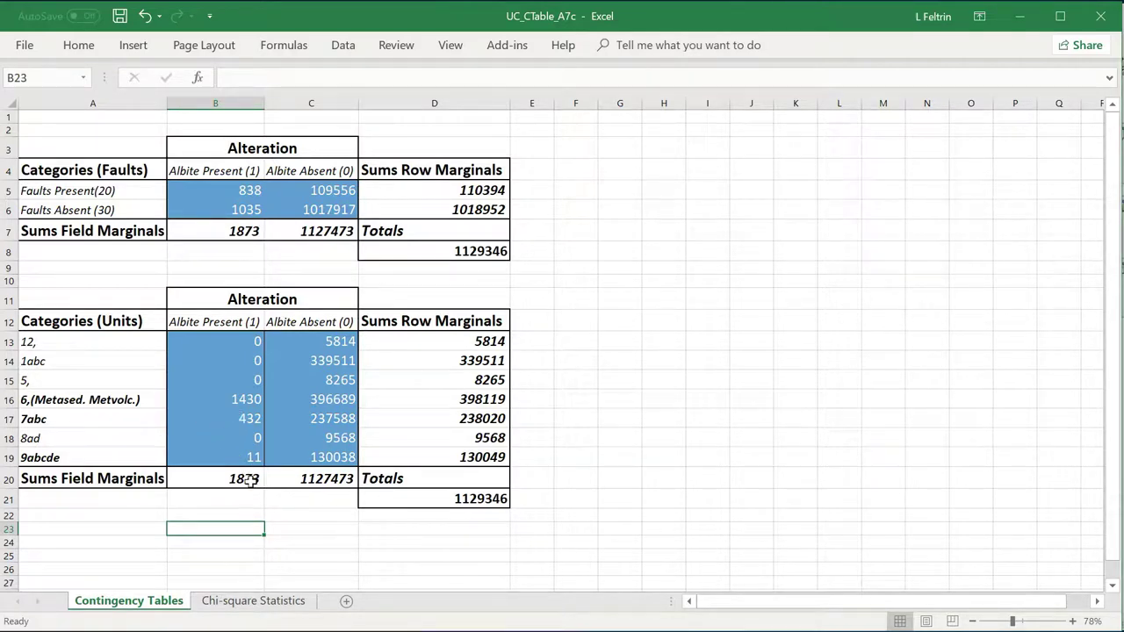
click(205, 602)
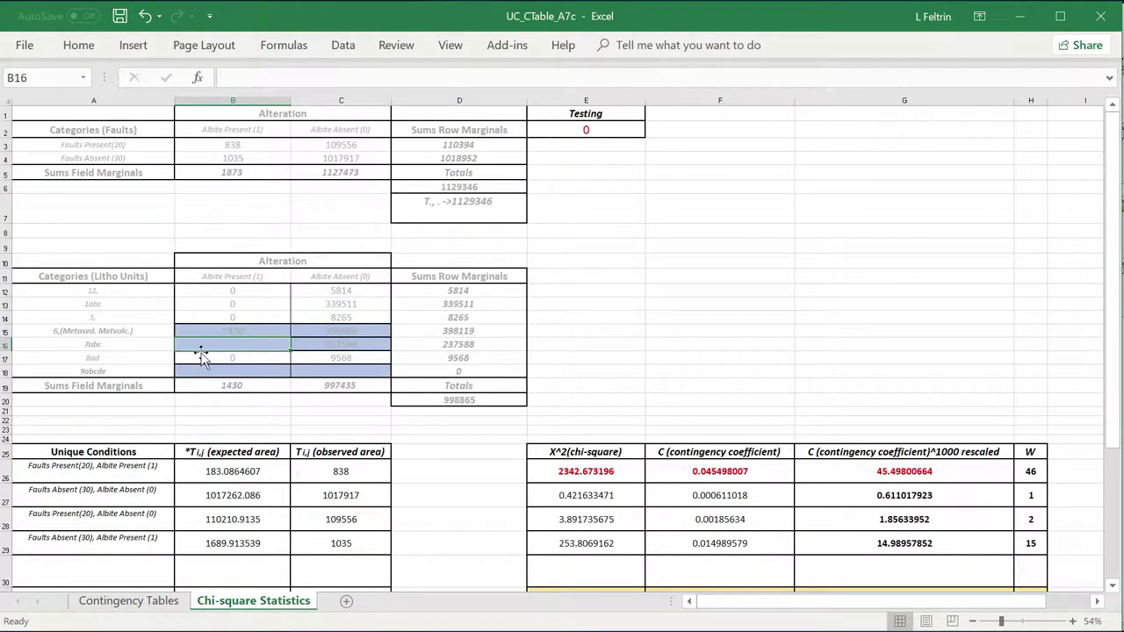
text(432)
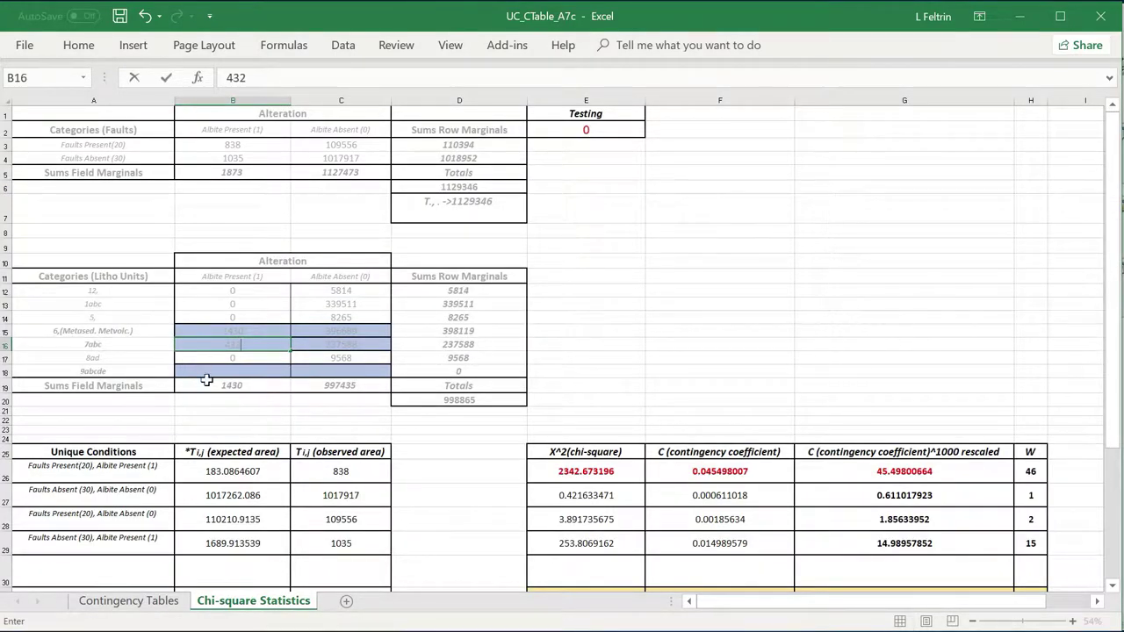
key(Return)
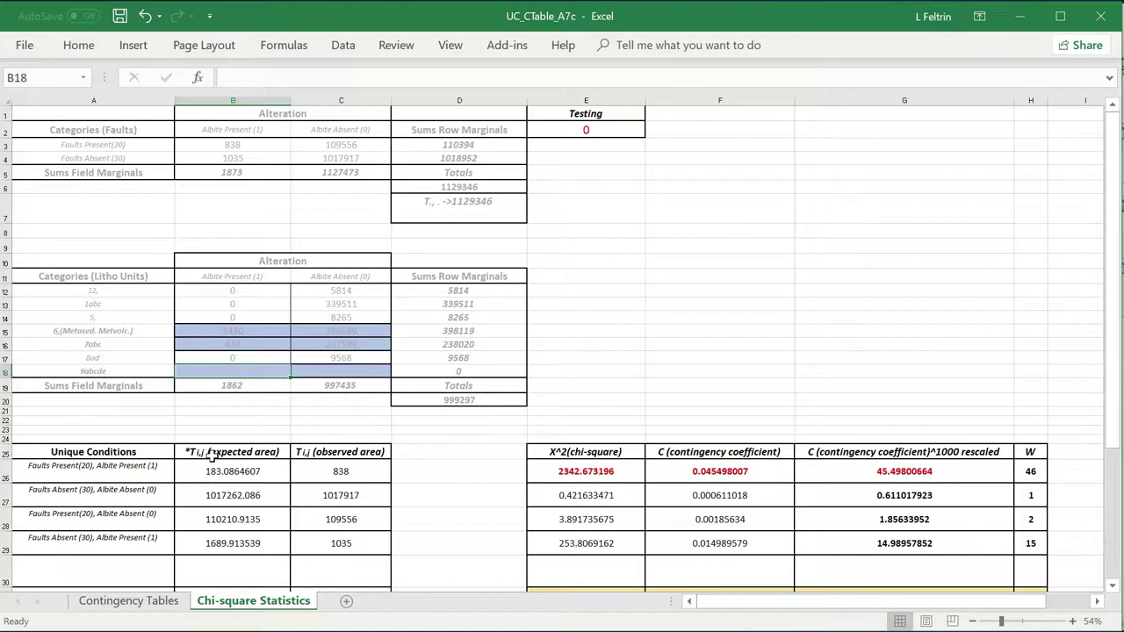
For unit 9abcde on the Chi-square Statistics sheet, enter 11 as Albite Present and the looked-up 130038 as Albite Absent
text(11)
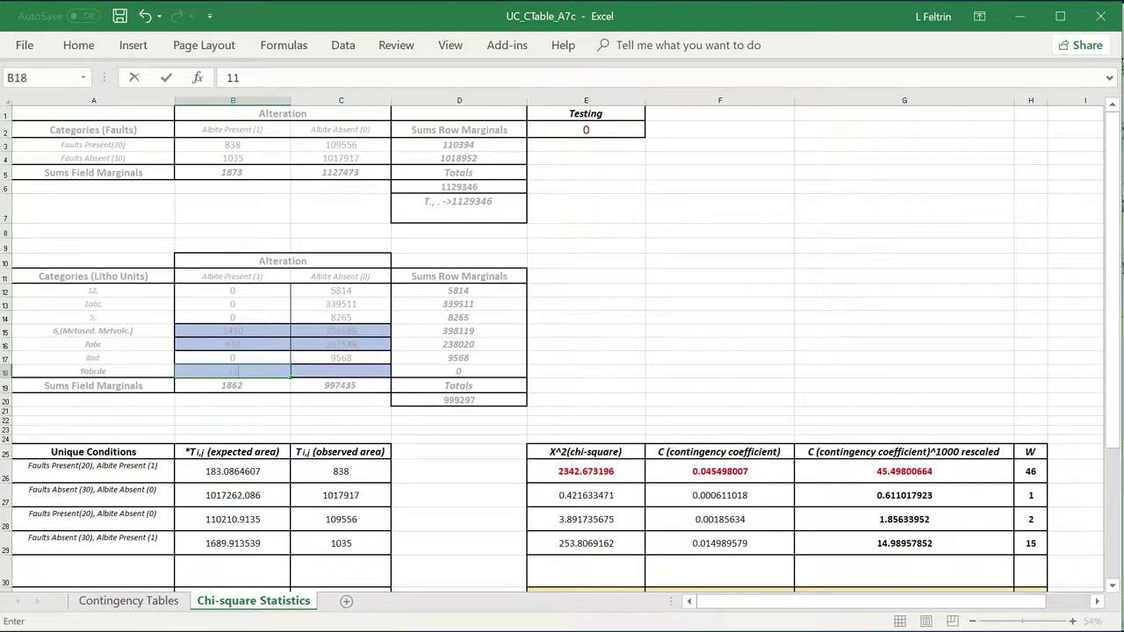
click(134, 606)
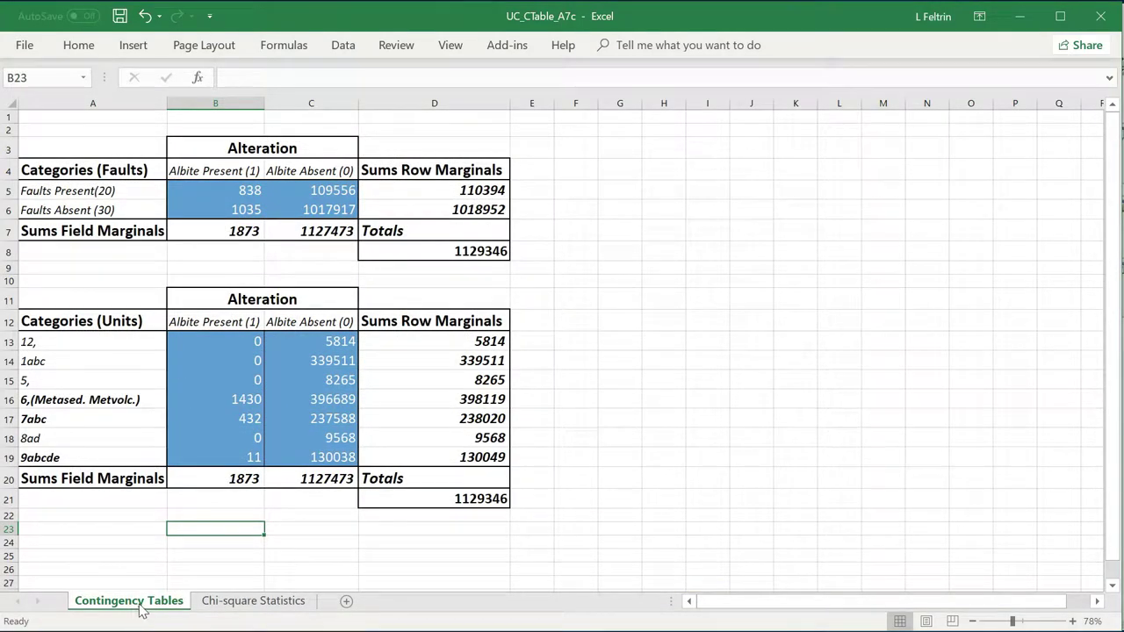
click(289, 605)
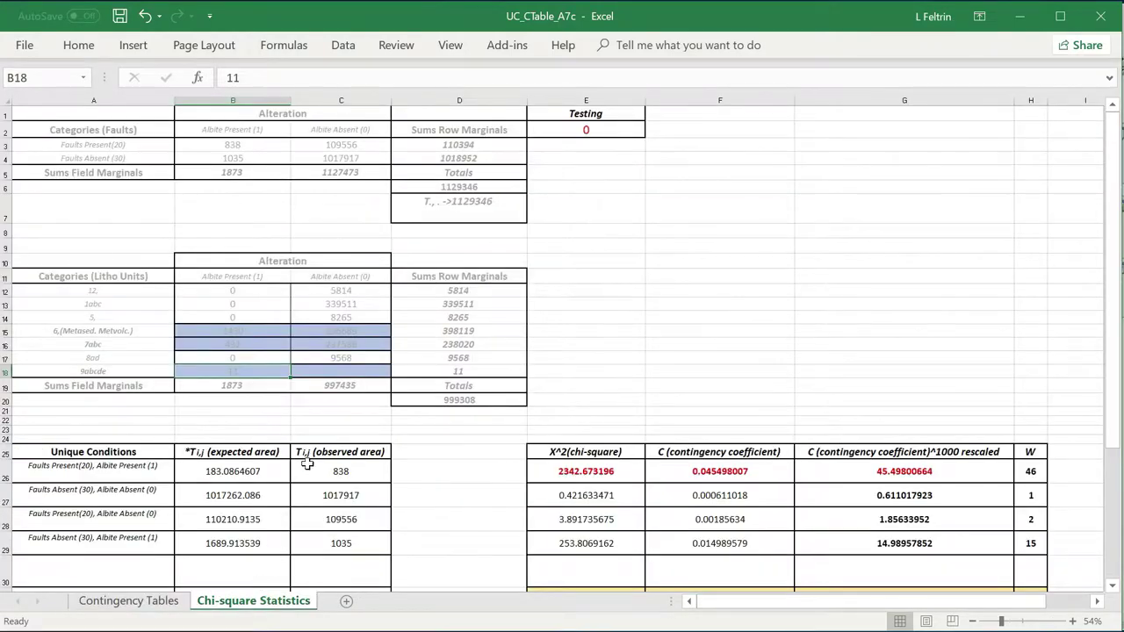
click(310, 374)
text(1300)
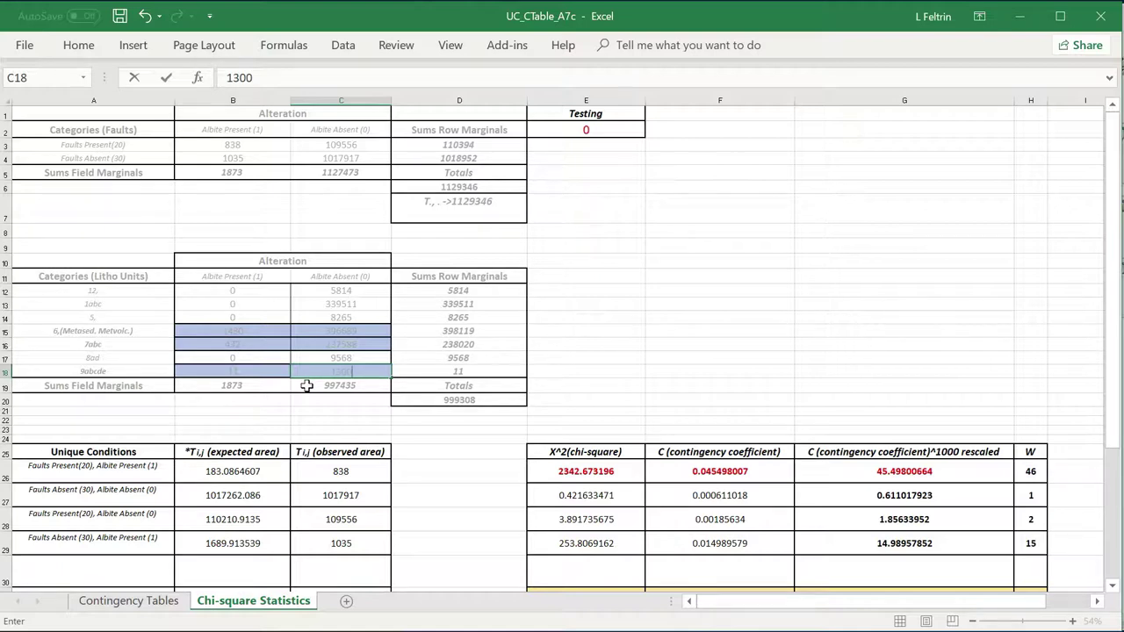
text(38)
key(Return)
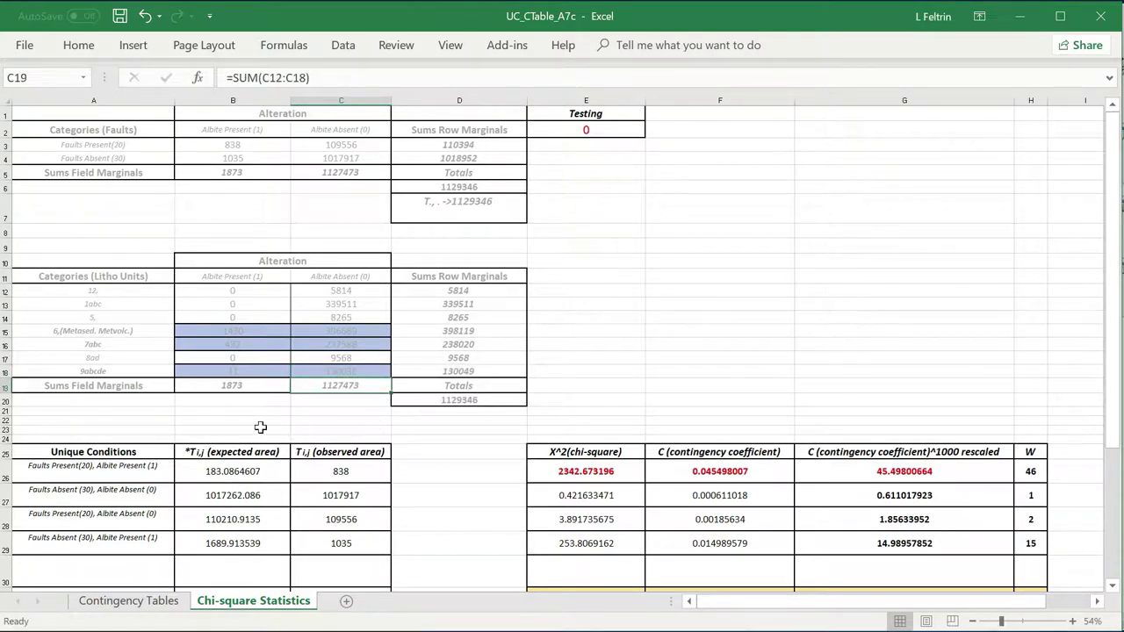
Examine the chi-square formula for Faults Absent (30), Albite Present (1) and the cells it references
scroll(409, 425, down, 5)
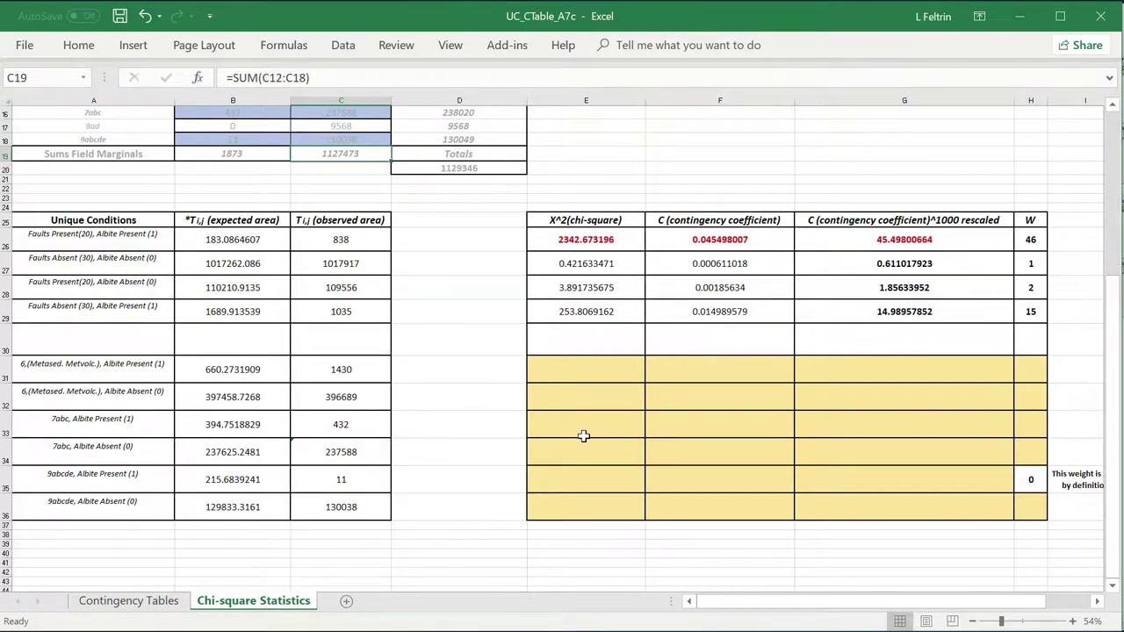
double_click(567, 309)
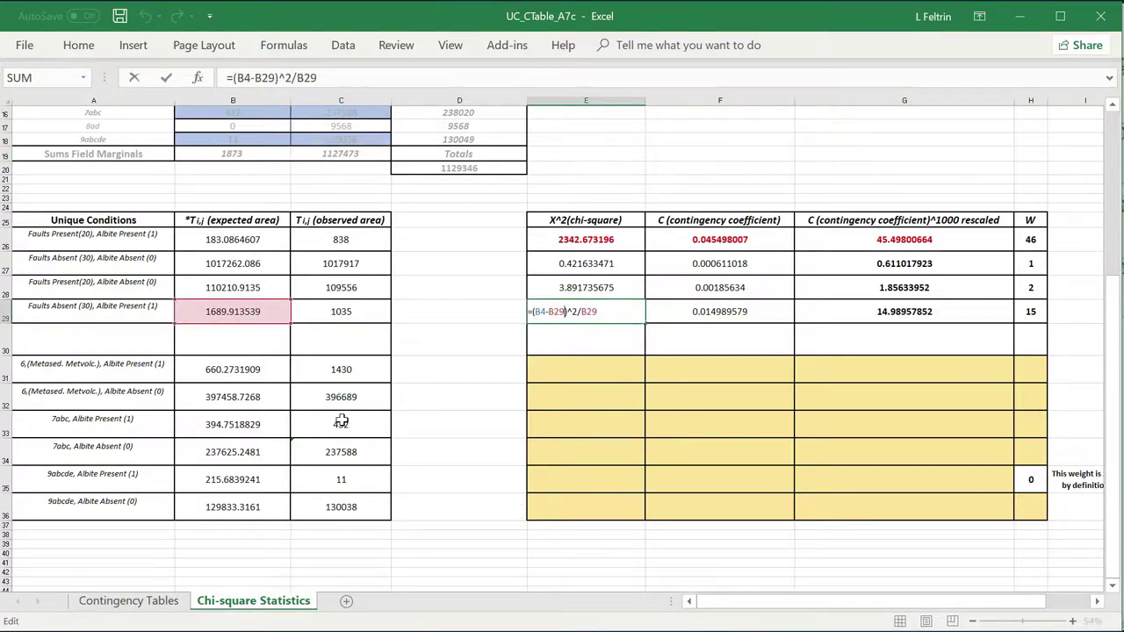
scroll(340, 422, up, 5)
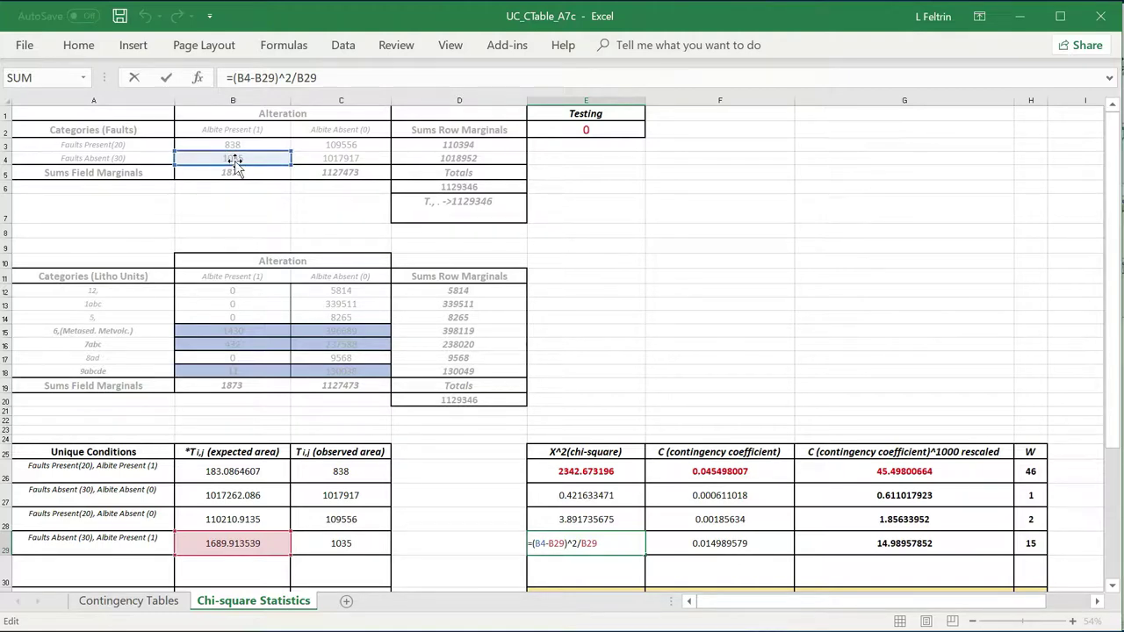
scroll(230, 426, down, 2)
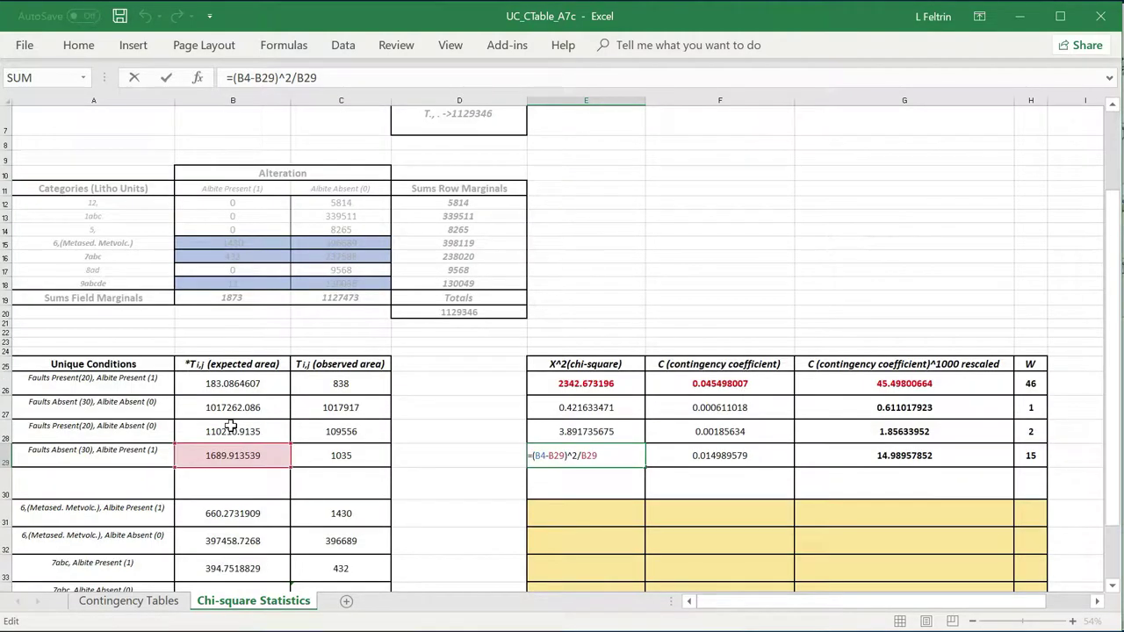
key(ctrl+Return)
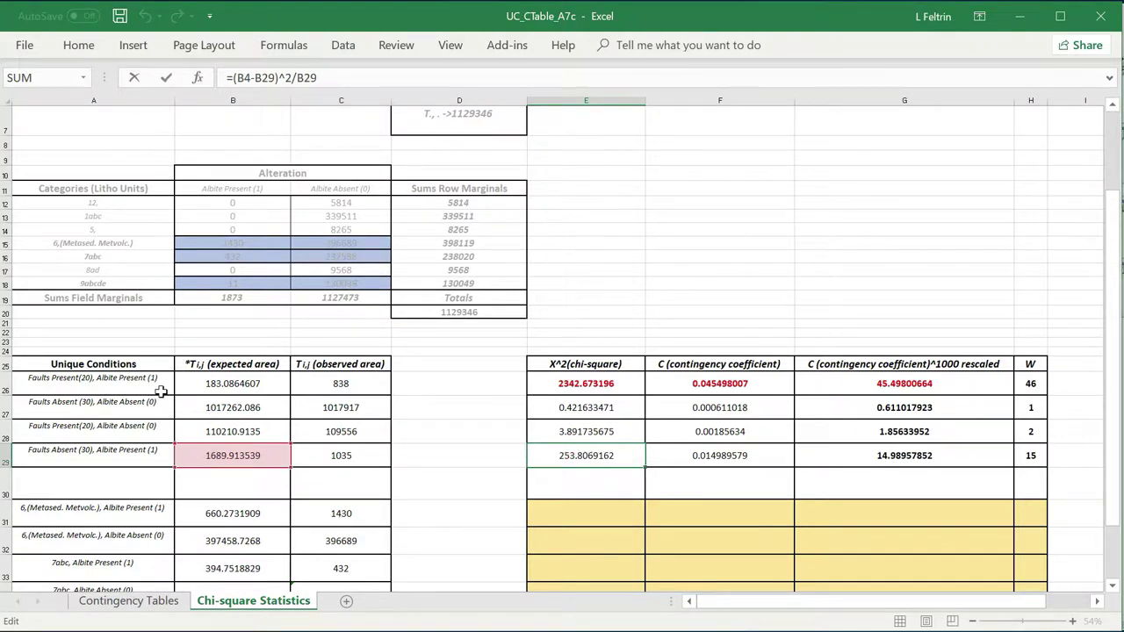
scroll(161, 391, up, 2)
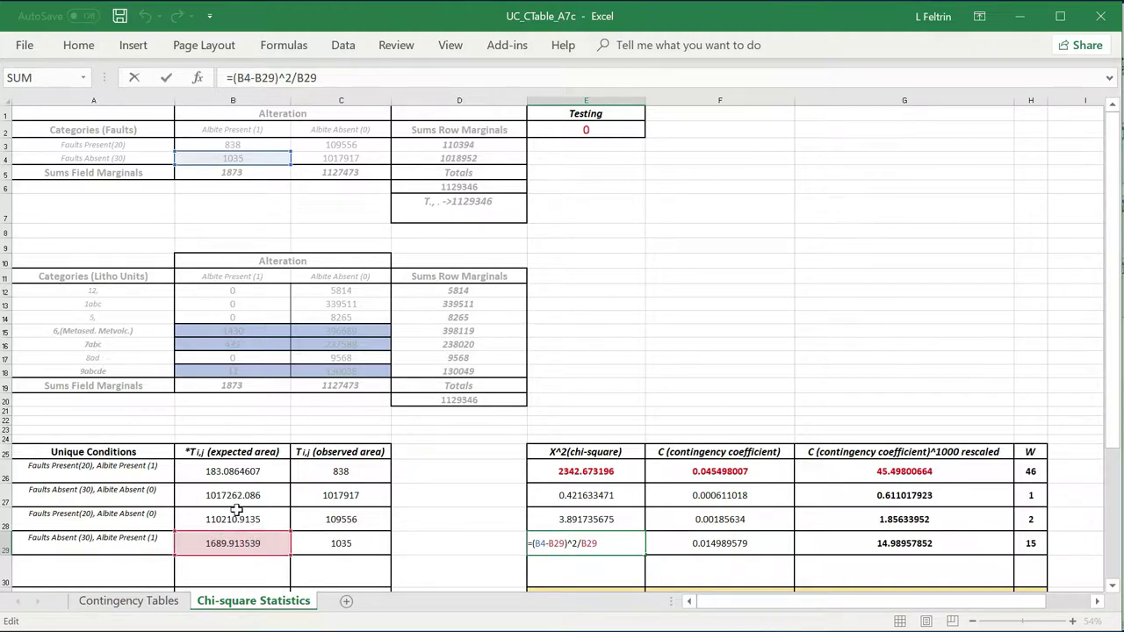
key(ctrl+Return)
Copy the chi-square formula from the Faults Absent (30), Albite Present row into the unit 6 Albite Present row, pasting only the formula
scroll(235, 457, down, 4)
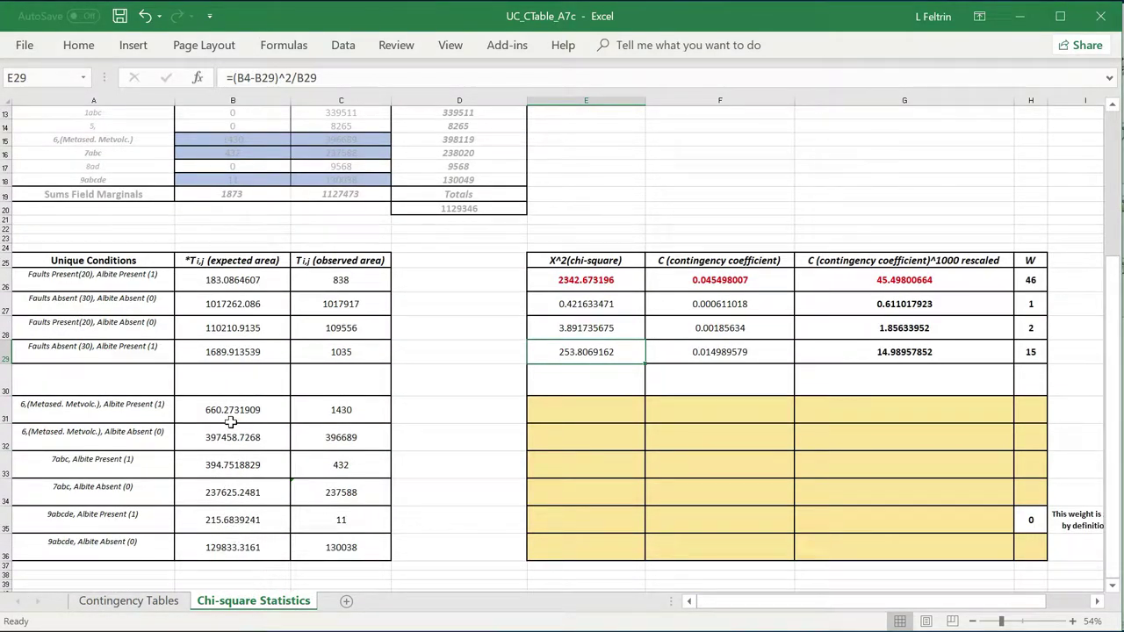
right_click(572, 342)
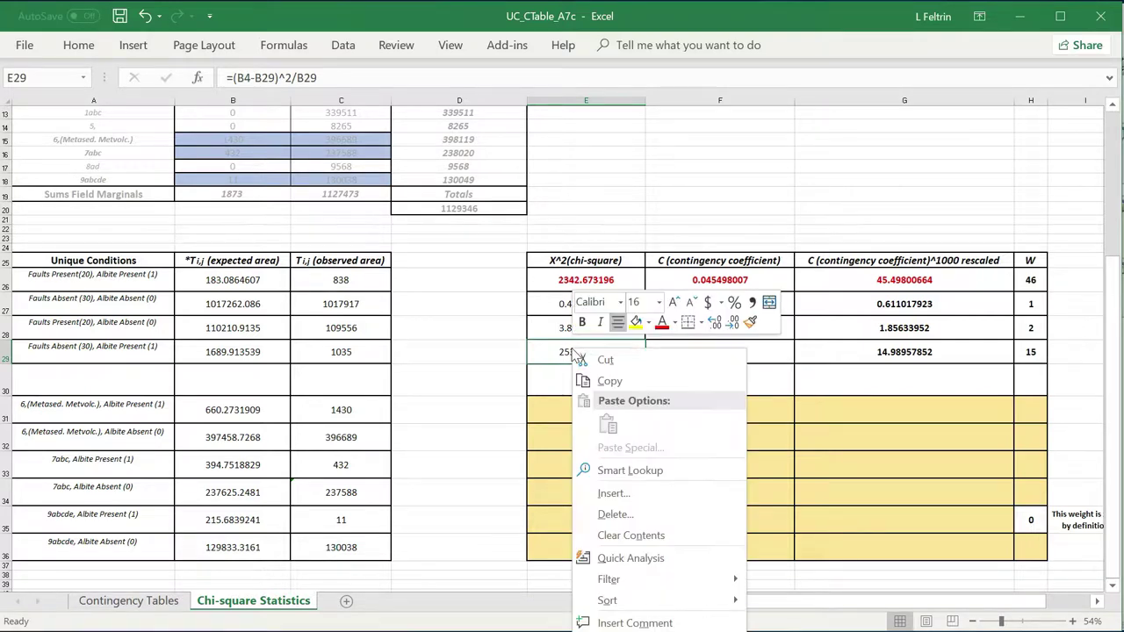
click(608, 382)
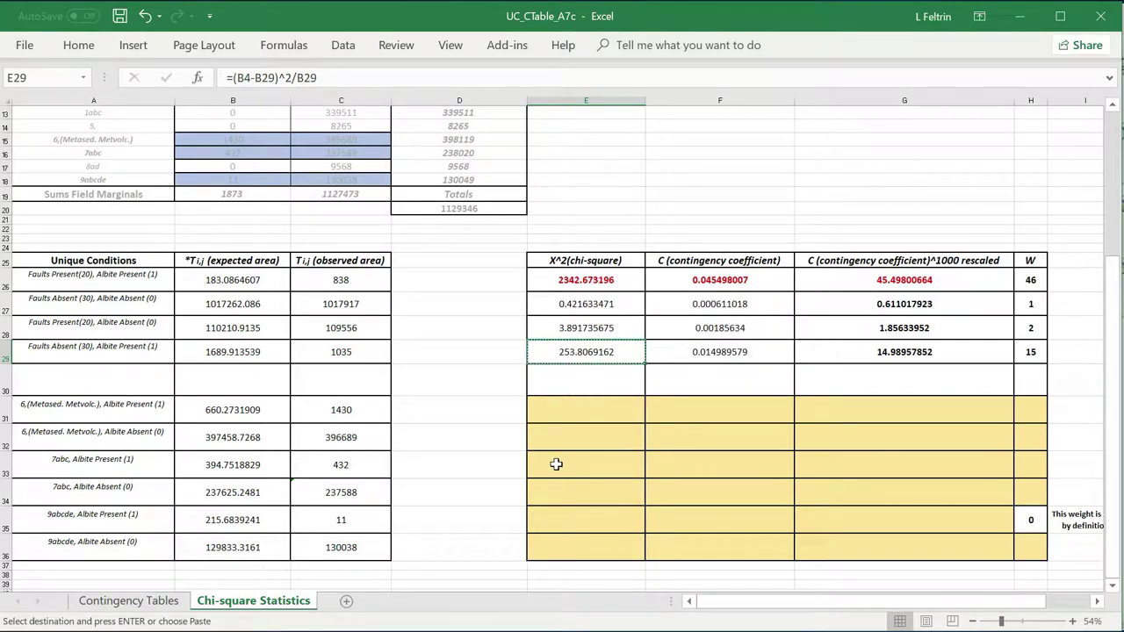
click(555, 416)
right_click(555, 415)
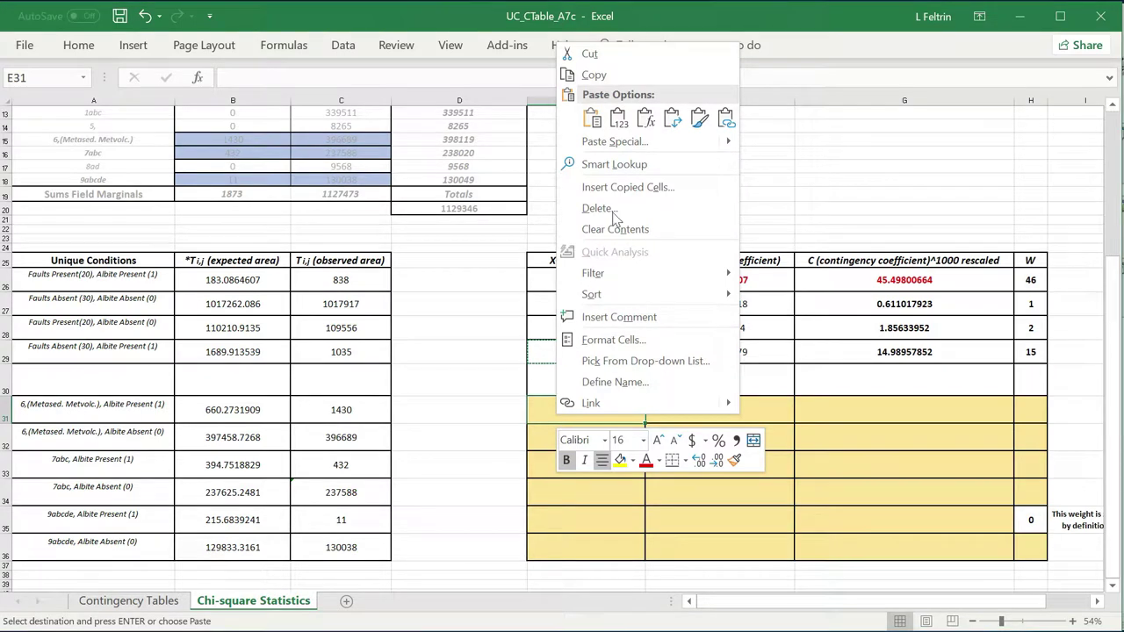
click(646, 119)
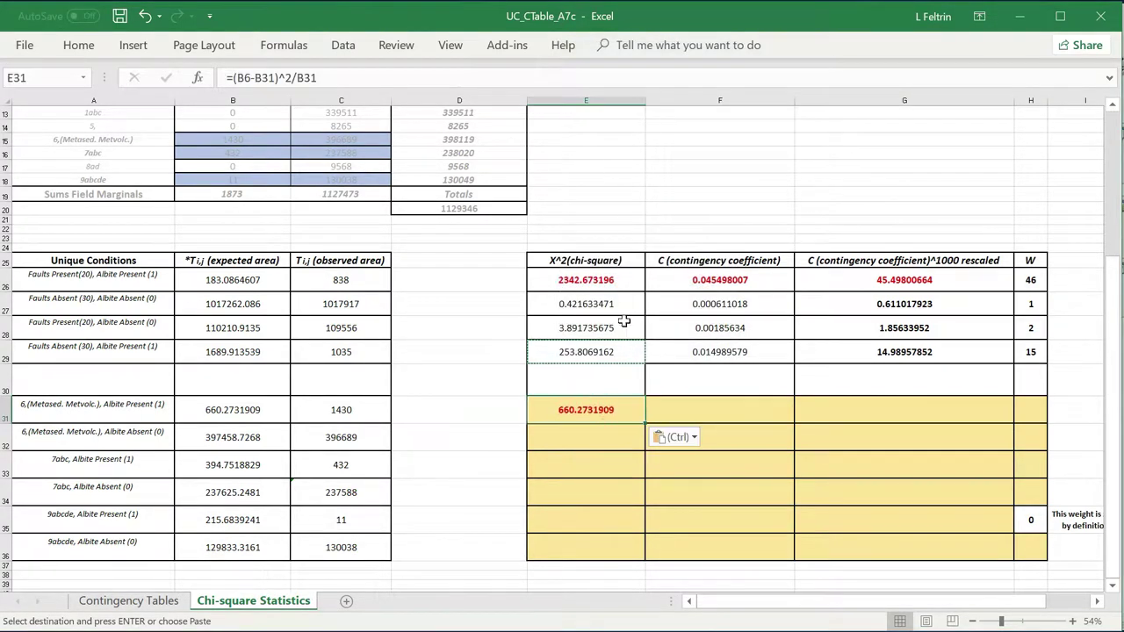
Point the unit 6 Albite Present chi-square formula to its observed count so it reads =(B15-B31)^2/B31
double_click(563, 411)
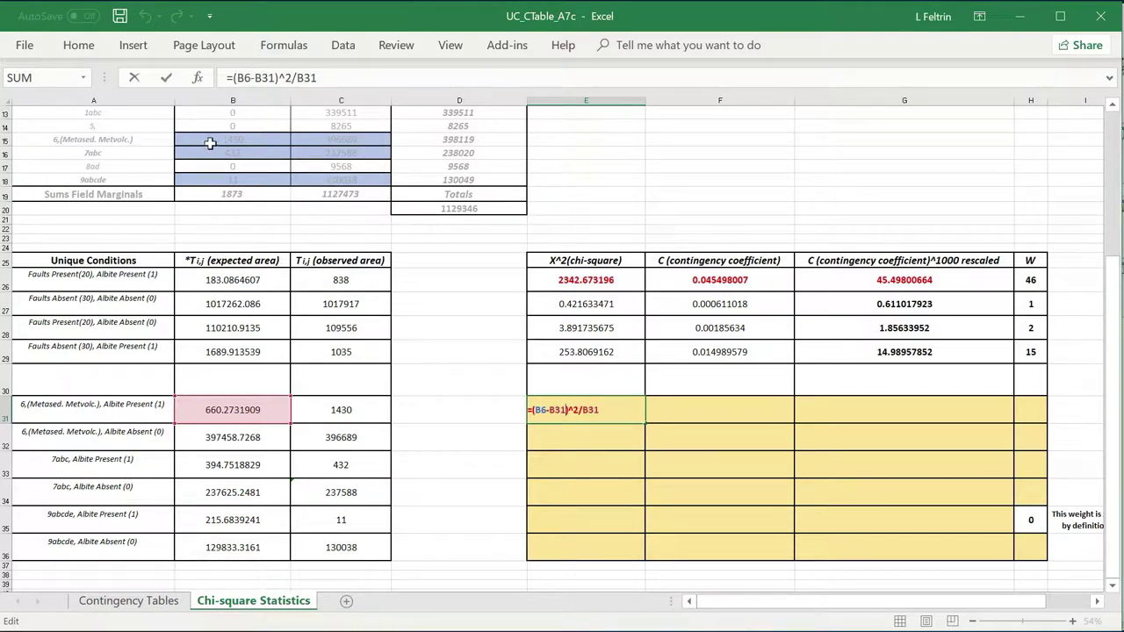
scroll(226, 227, up, 3)
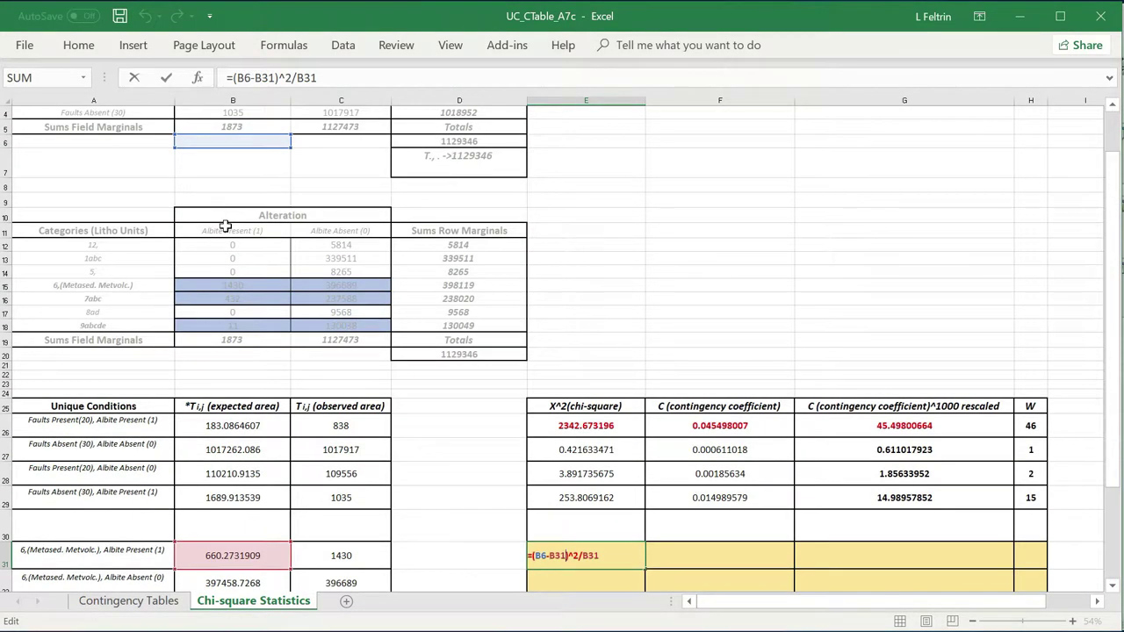
click(214, 172)
click(204, 248)
click(204, 284)
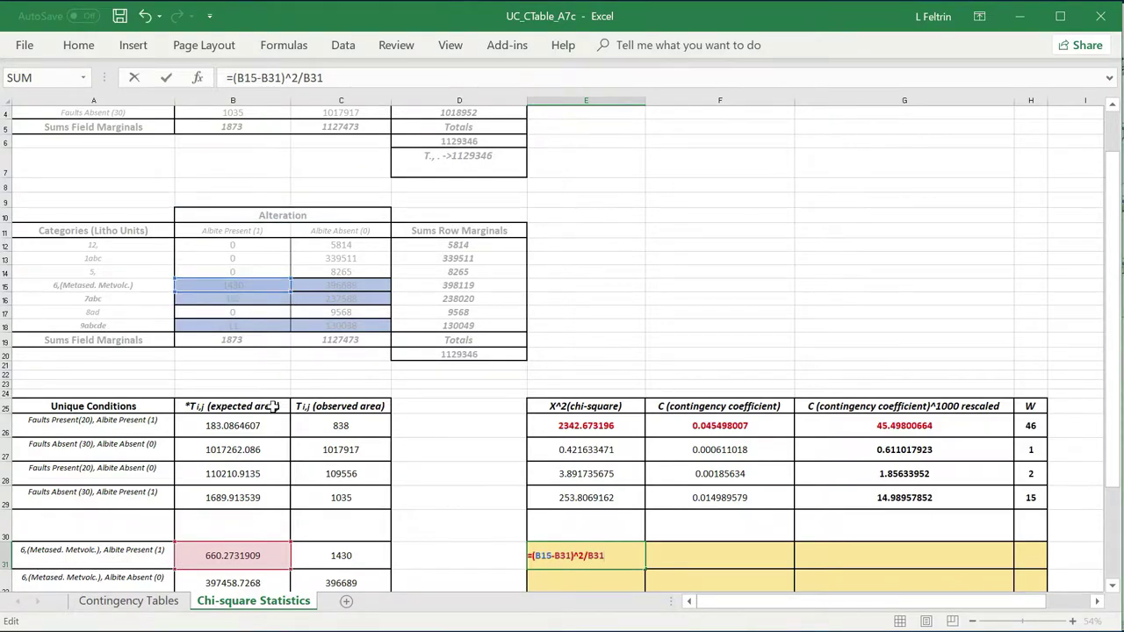
key(Return)
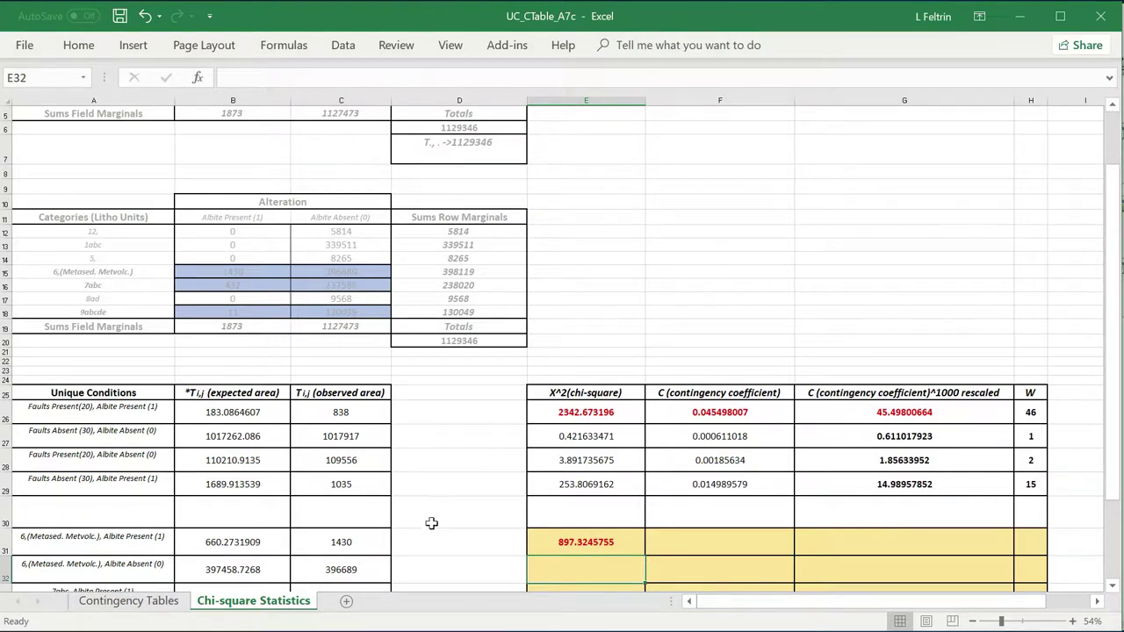
scroll(464, 464, down, 2)
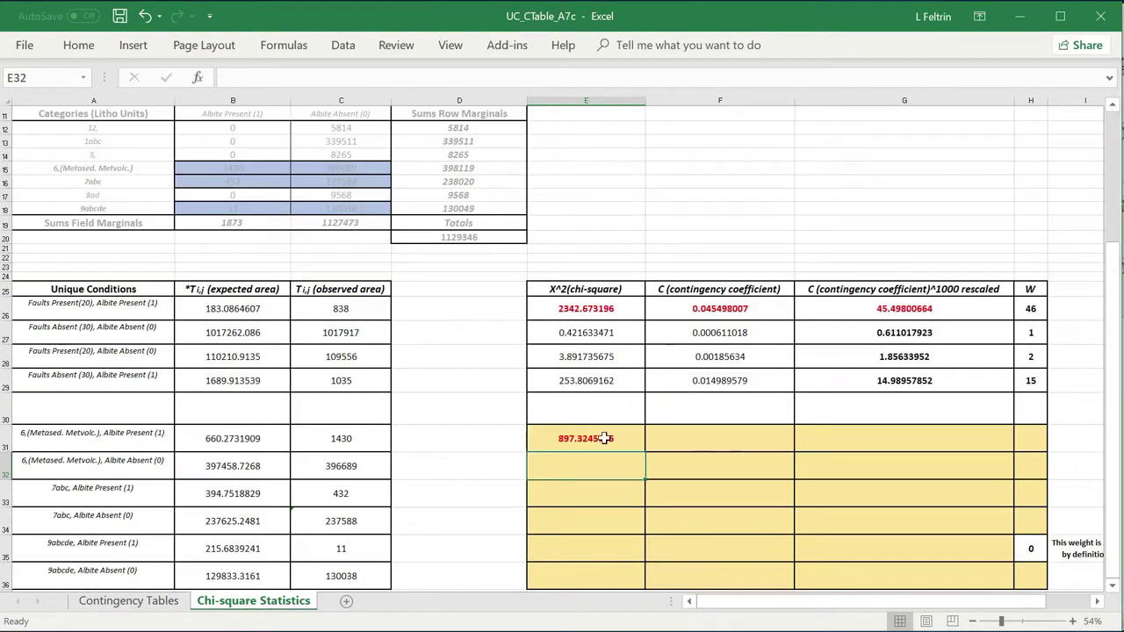
click(698, 380)
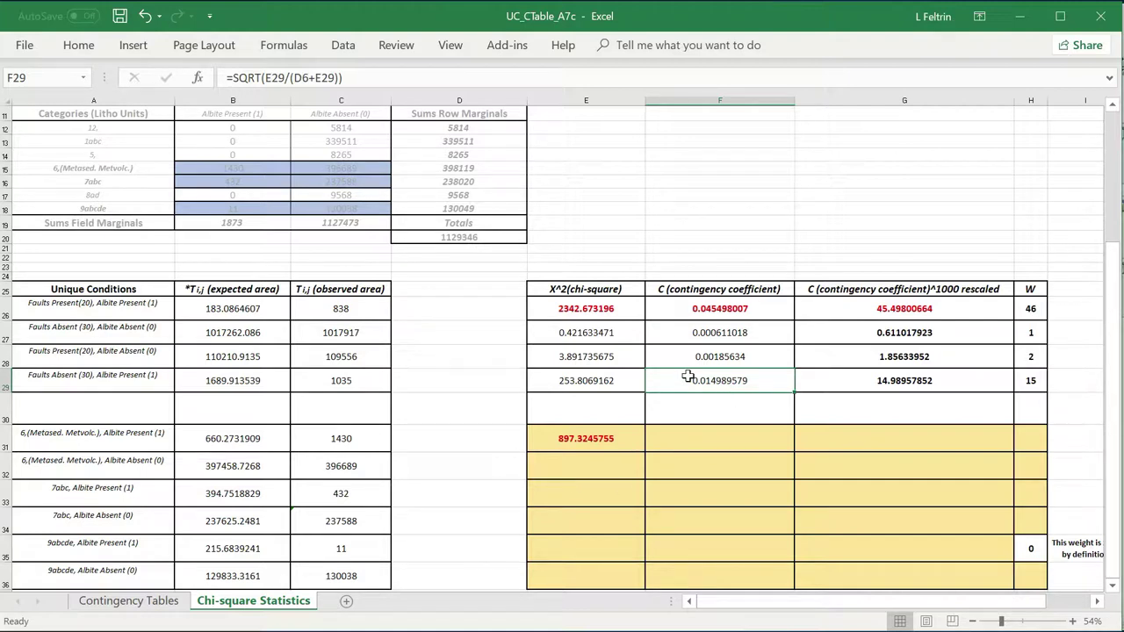
double_click(715, 308)
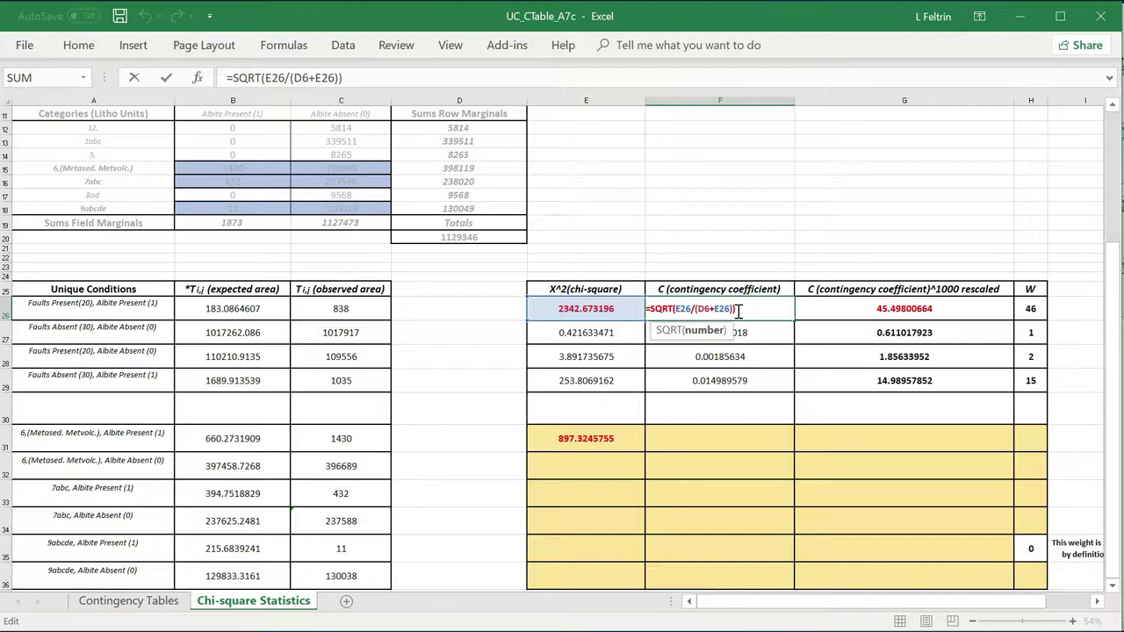
drag(751, 309, 655, 312)
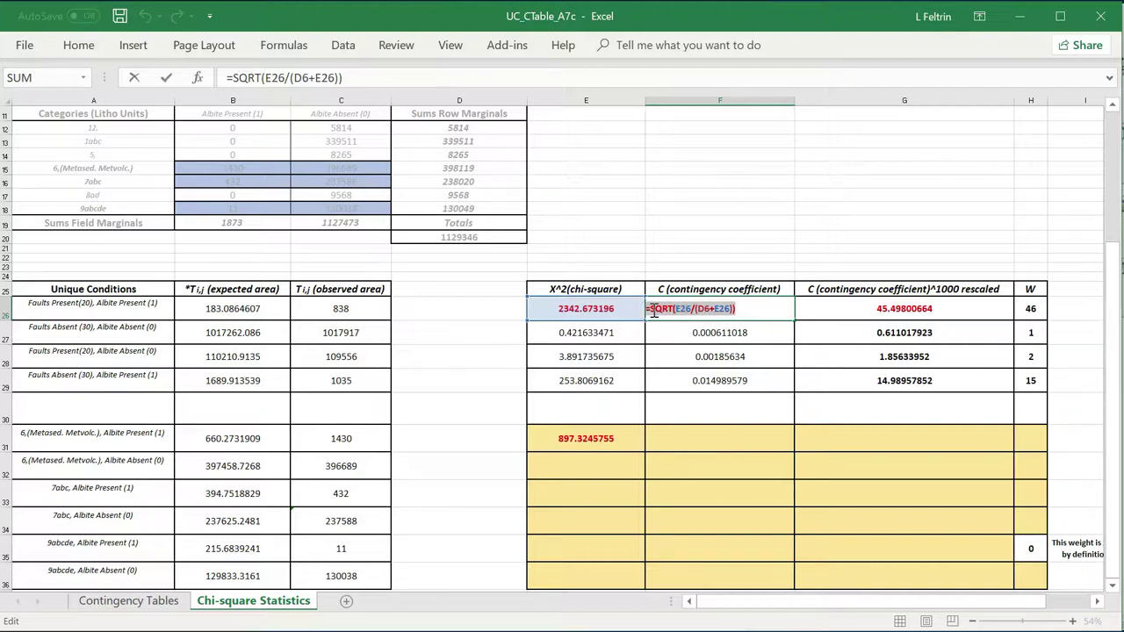
right_click(671, 309)
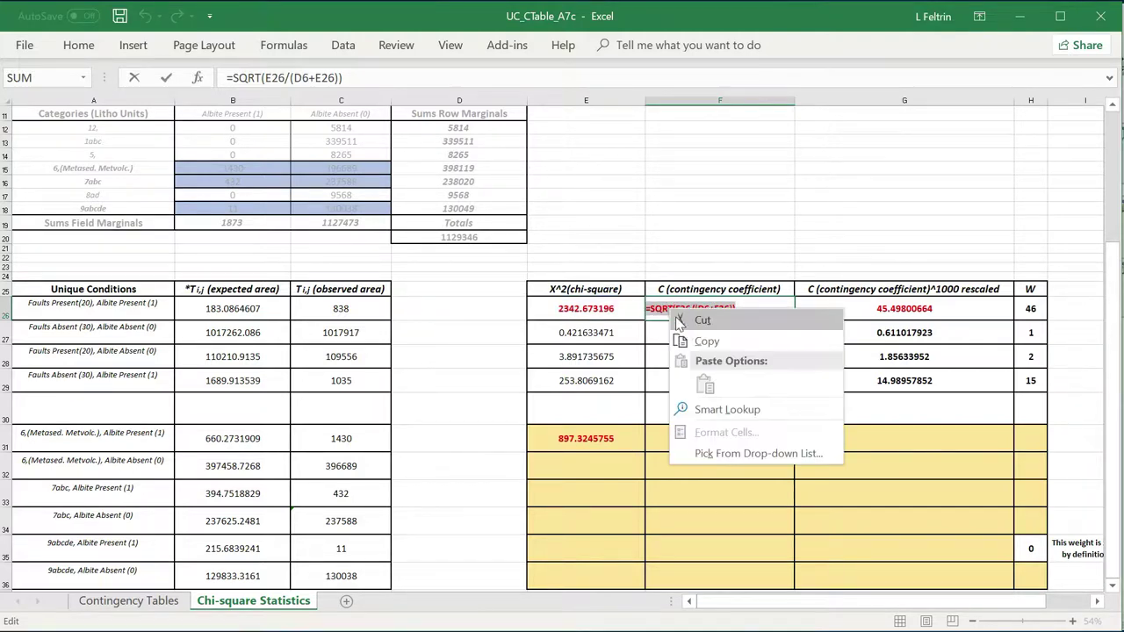
click(694, 342)
click(672, 438)
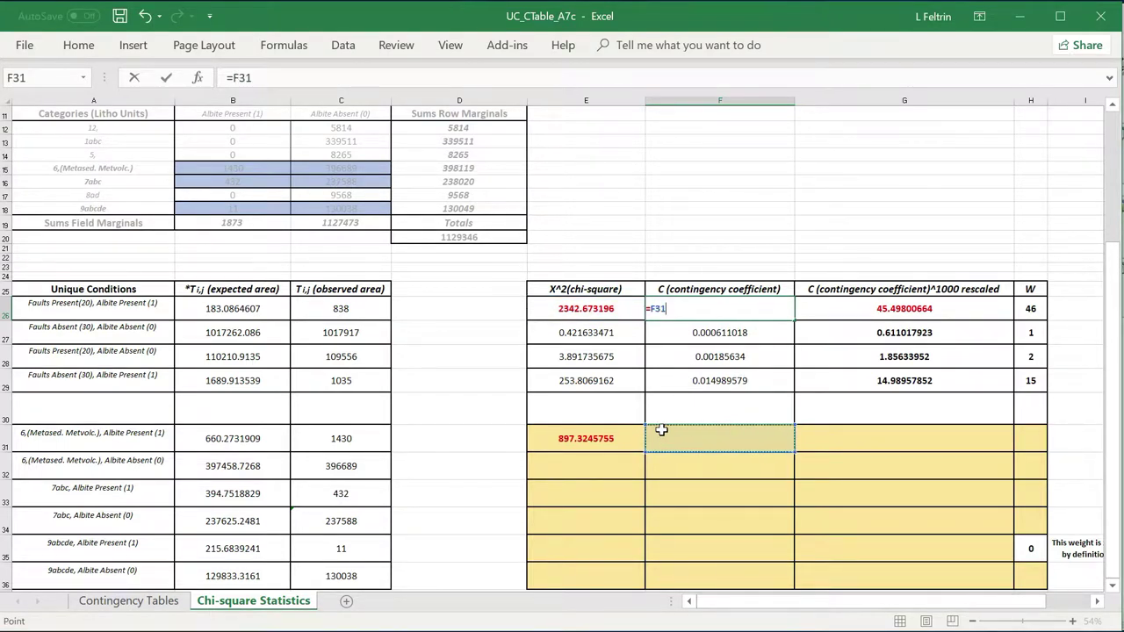
key(Escape)
right_click(698, 445)
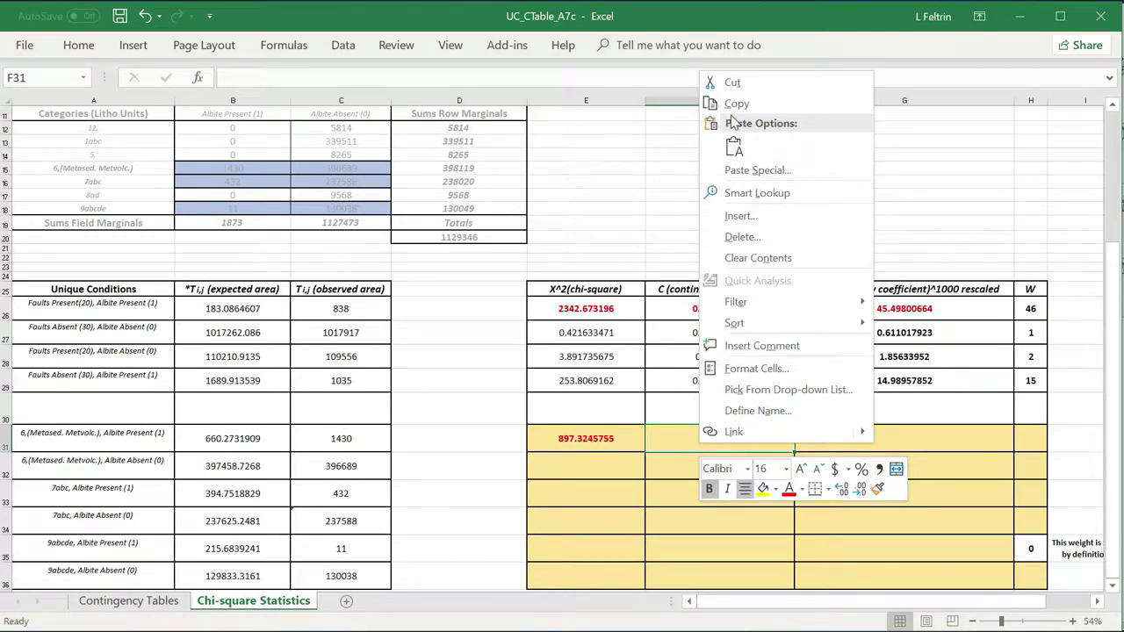
click(471, 351)
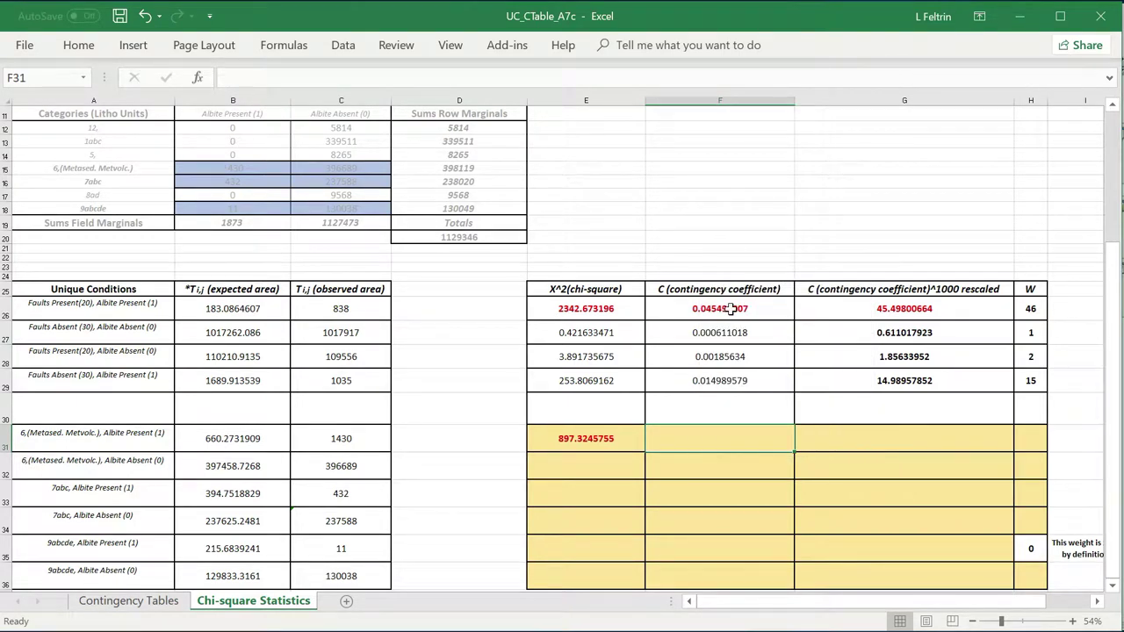
Copy the contingency coefficient formula from the Faults Present (20), Albite Present row into the unit 6 Albite Present row
click(731, 309)
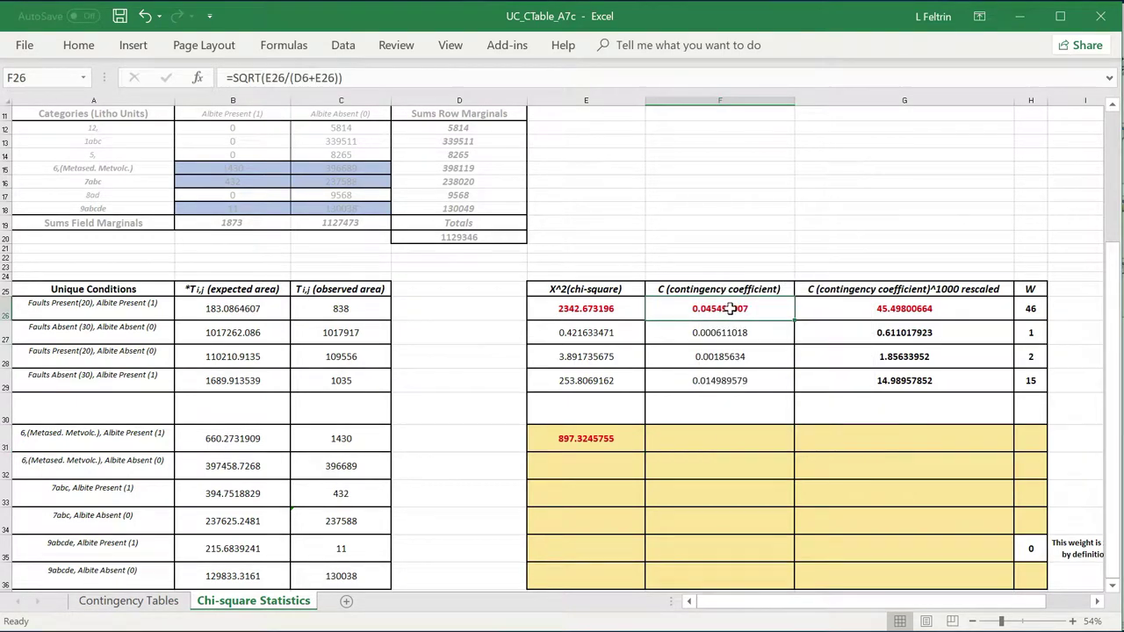
right_click(699, 310)
click(724, 342)
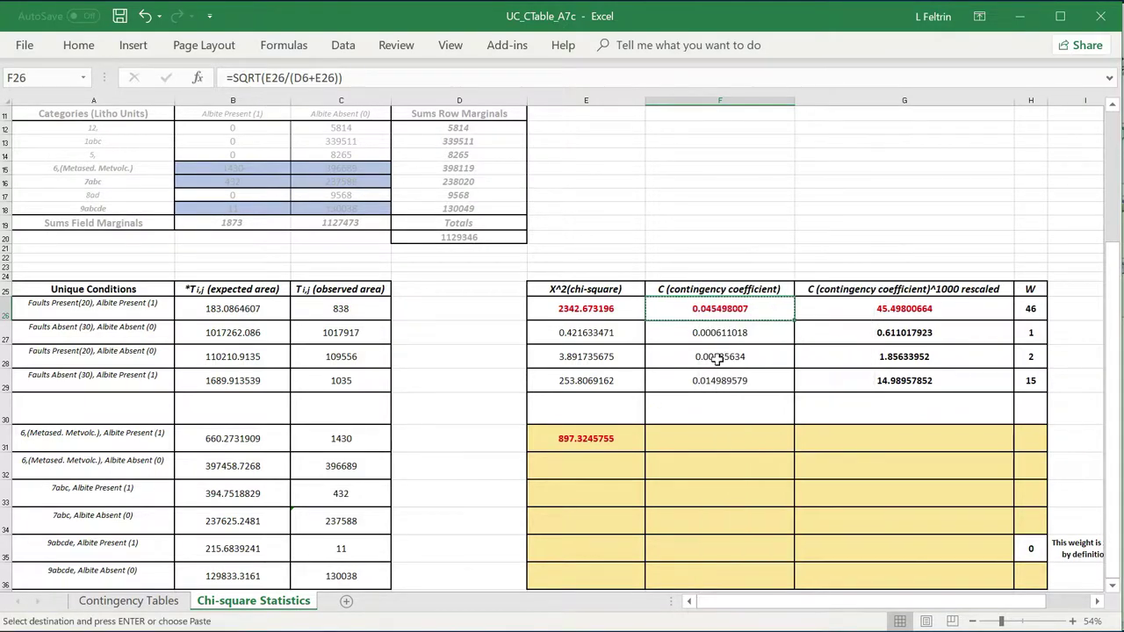
click(675, 436)
right_click(675, 436)
click(761, 139)
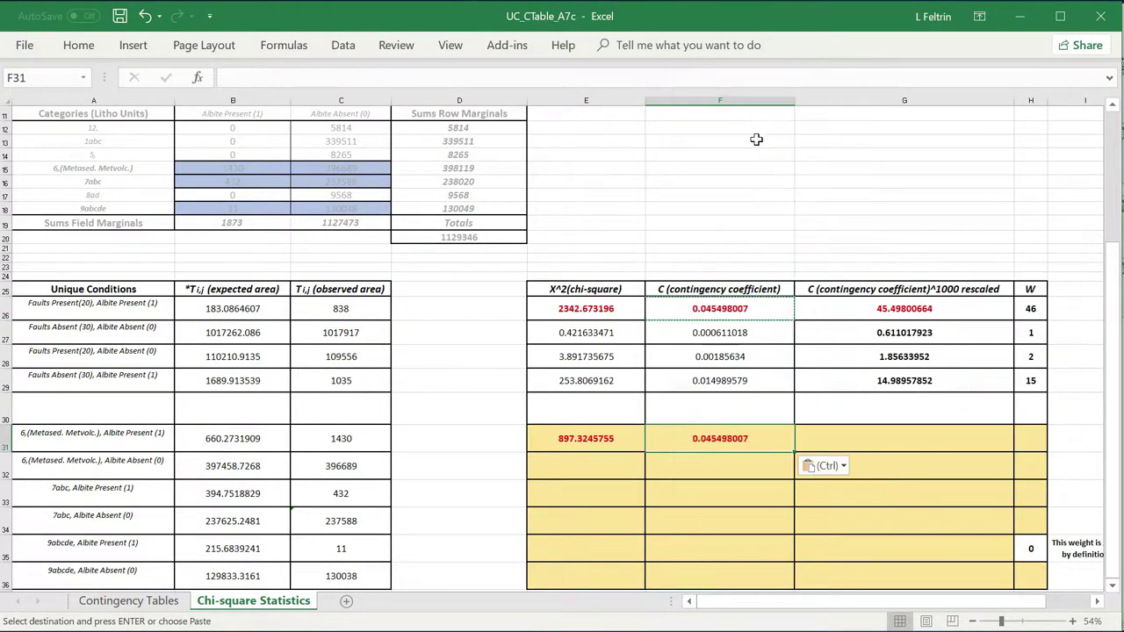
Compare the contingency coefficient formulas in the unit 6 Albite Present and Faults Present (20), Albite Present rows, checking which total each references
double_click(712, 437)
click(712, 437)
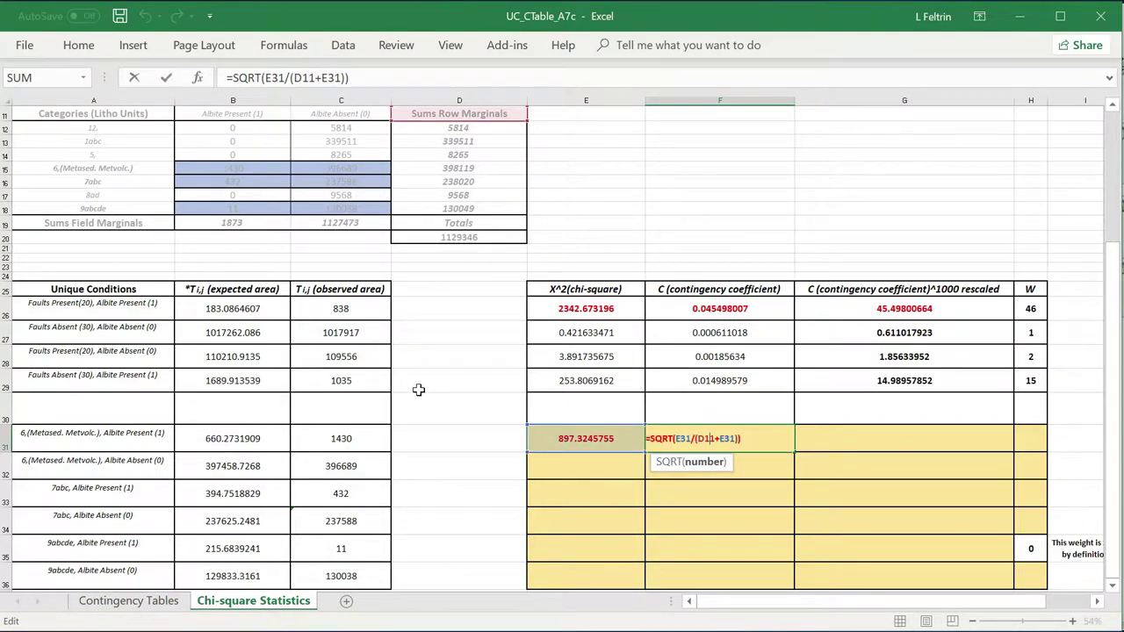
key(Escape)
click(697, 309)
key(Down)
key(Down)
key(Down)
click(697, 308)
double_click(697, 308)
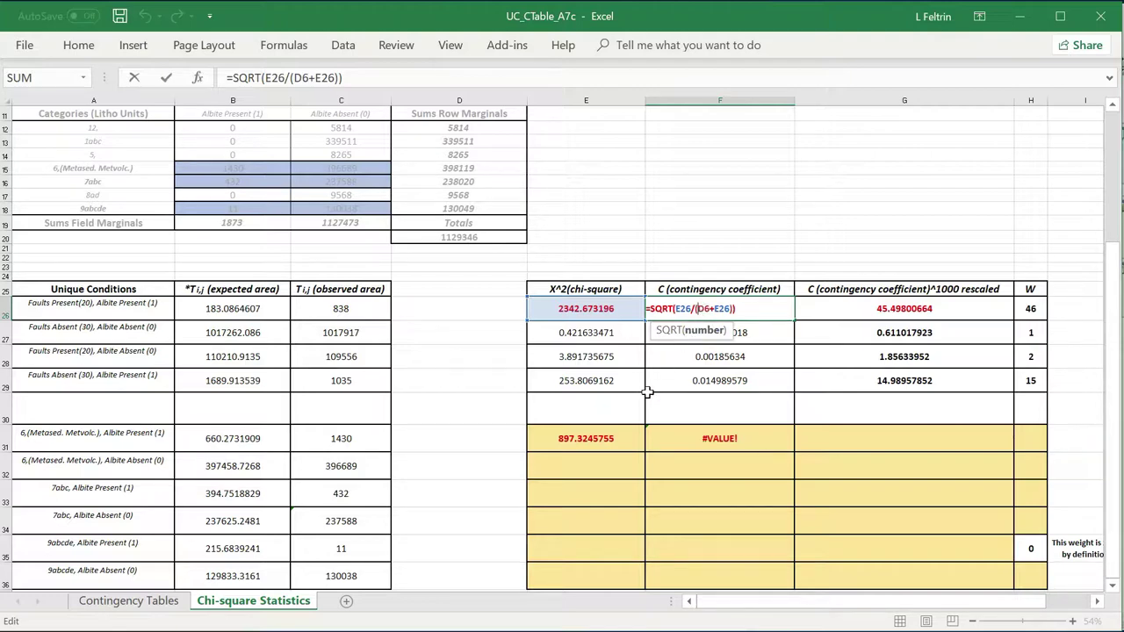
scroll(364, 324, up, 4)
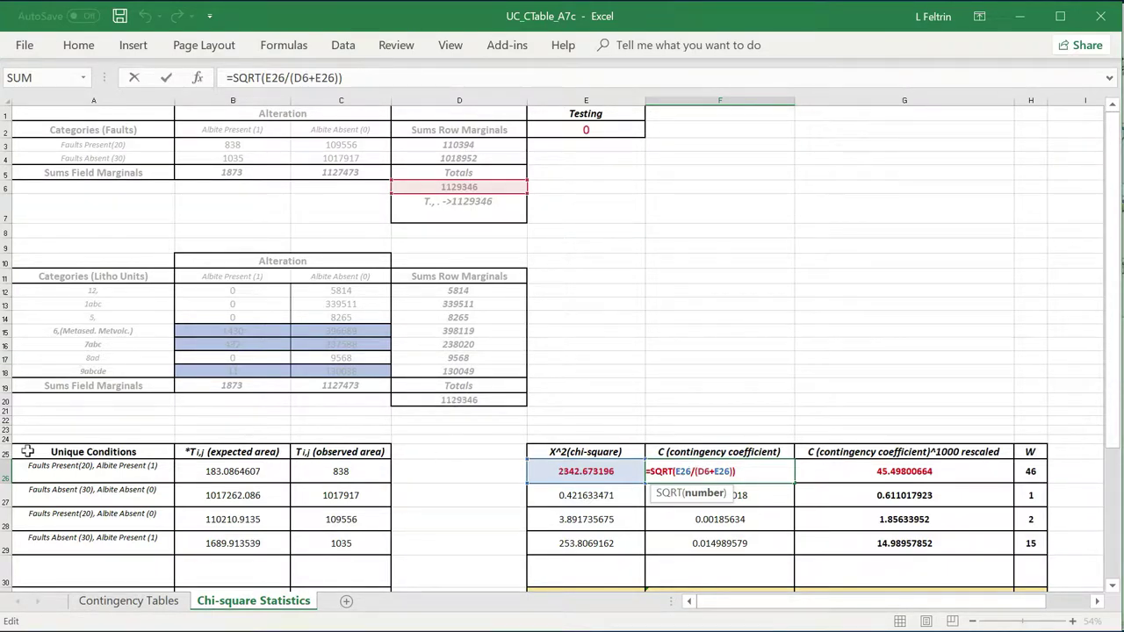
key(ctrl+Return)
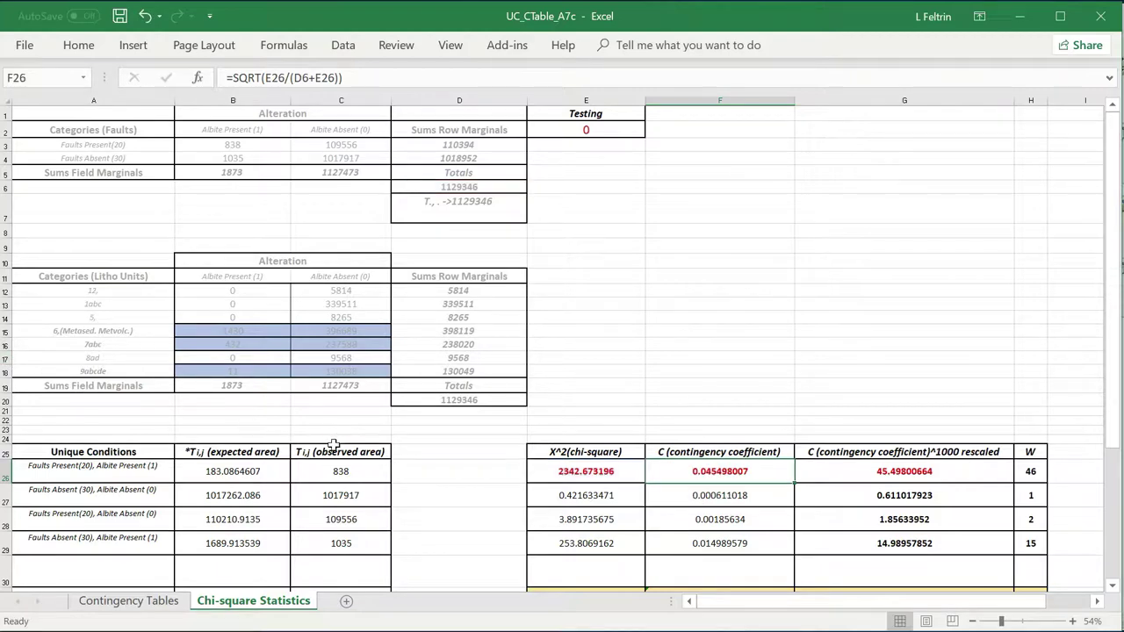
Point the unit 6 Albite Present contingency coefficient formula to the litho units grand total so it reads =SQRT(E31/(D20+E31))
scroll(378, 452, down, 6)
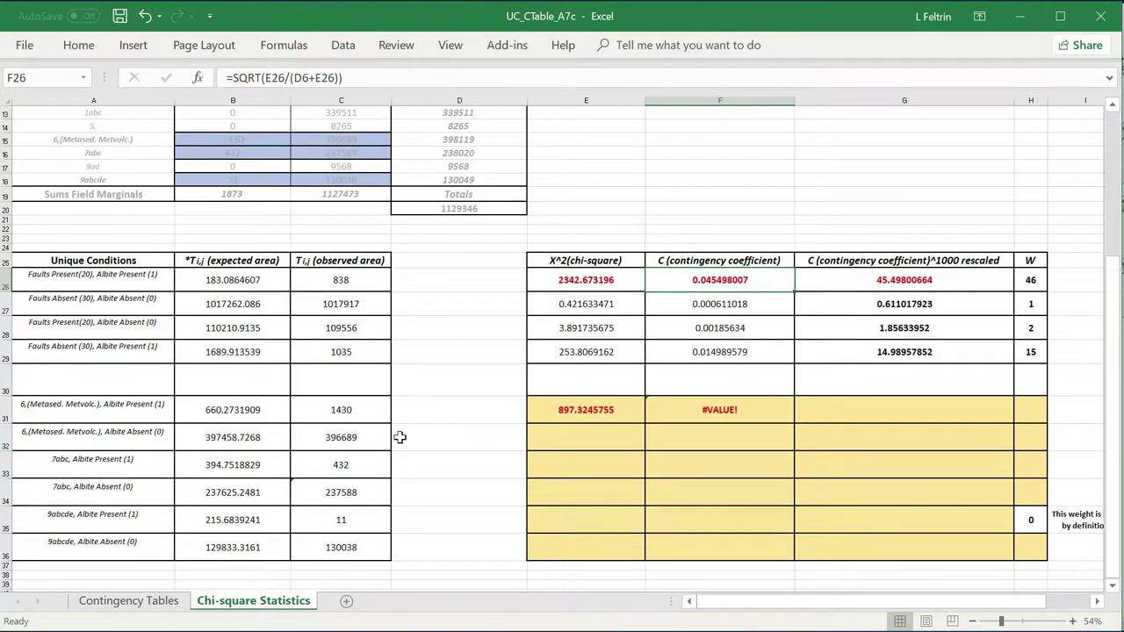
double_click(720, 409)
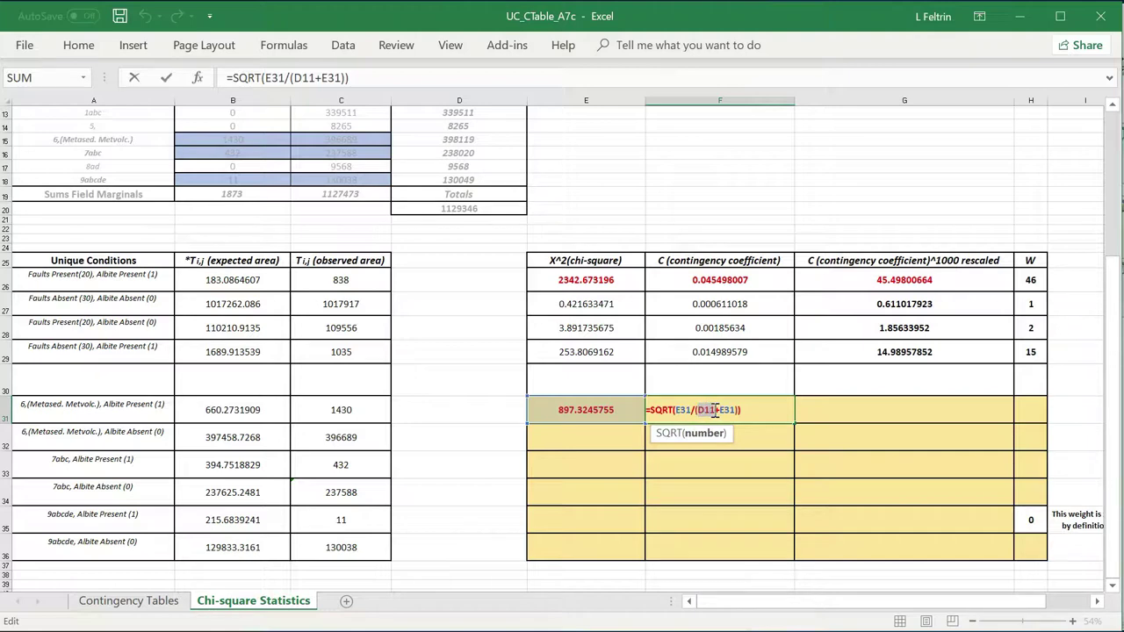
click(437, 211)
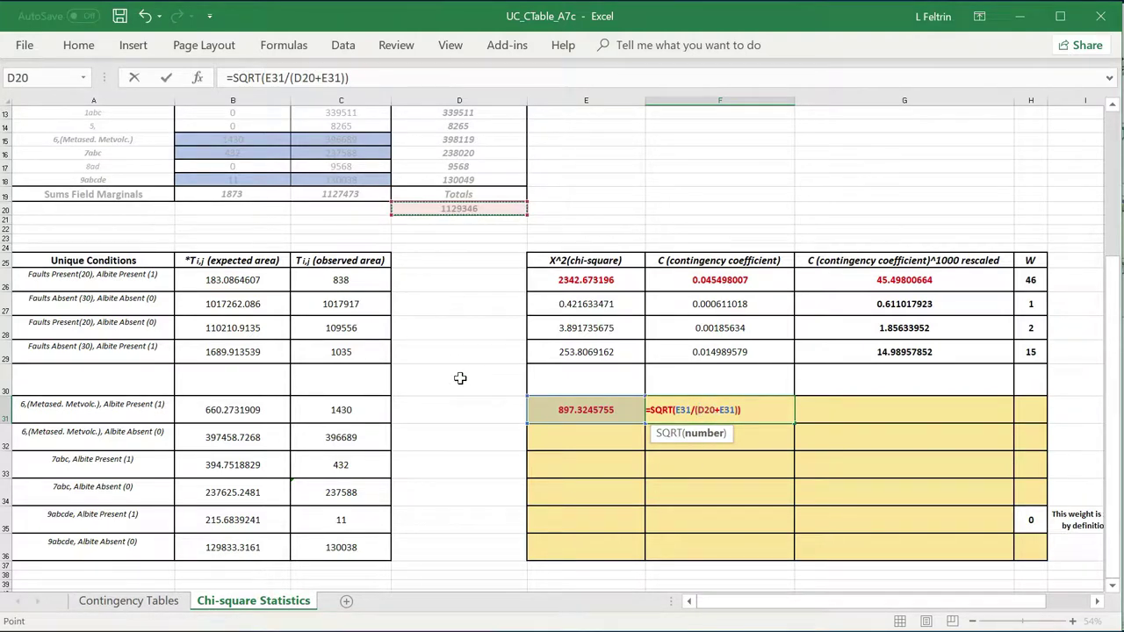
key(Return)
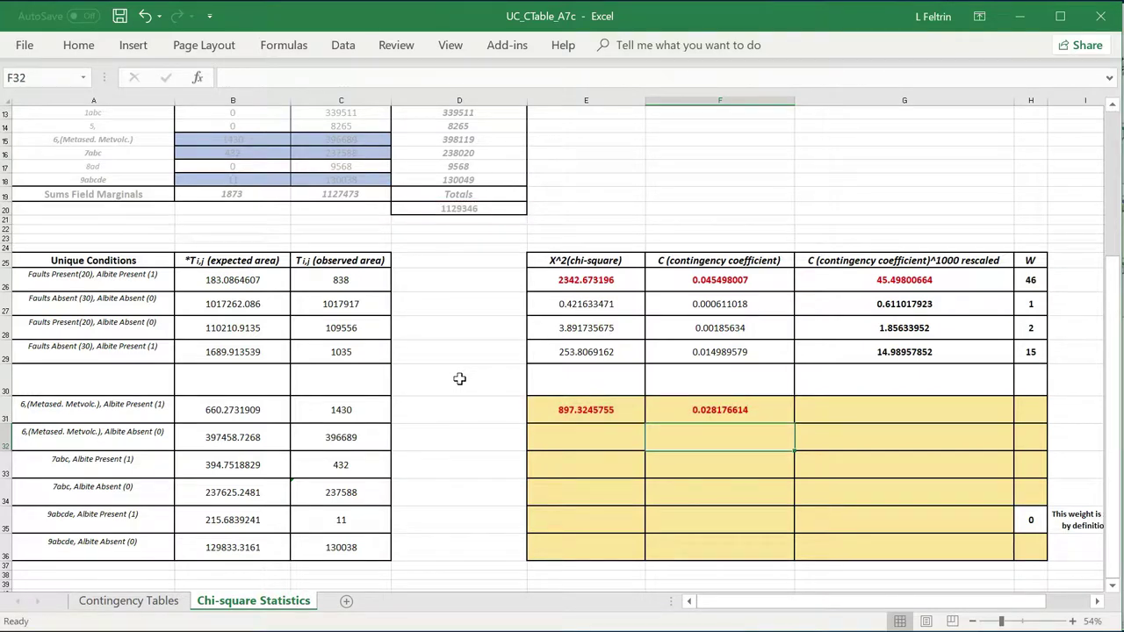
Copy the rescaled coefficient formula from the Faults Present (20), Albite Present row into the unit 6 Albite Present row, pasting only the formula
click(882, 355)
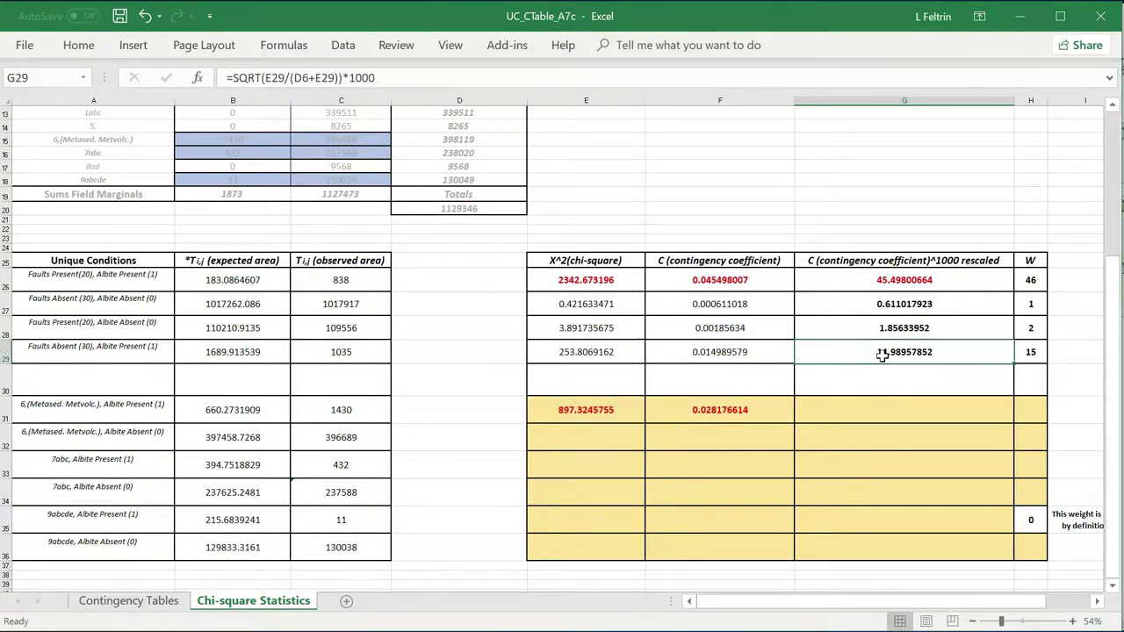
click(880, 280)
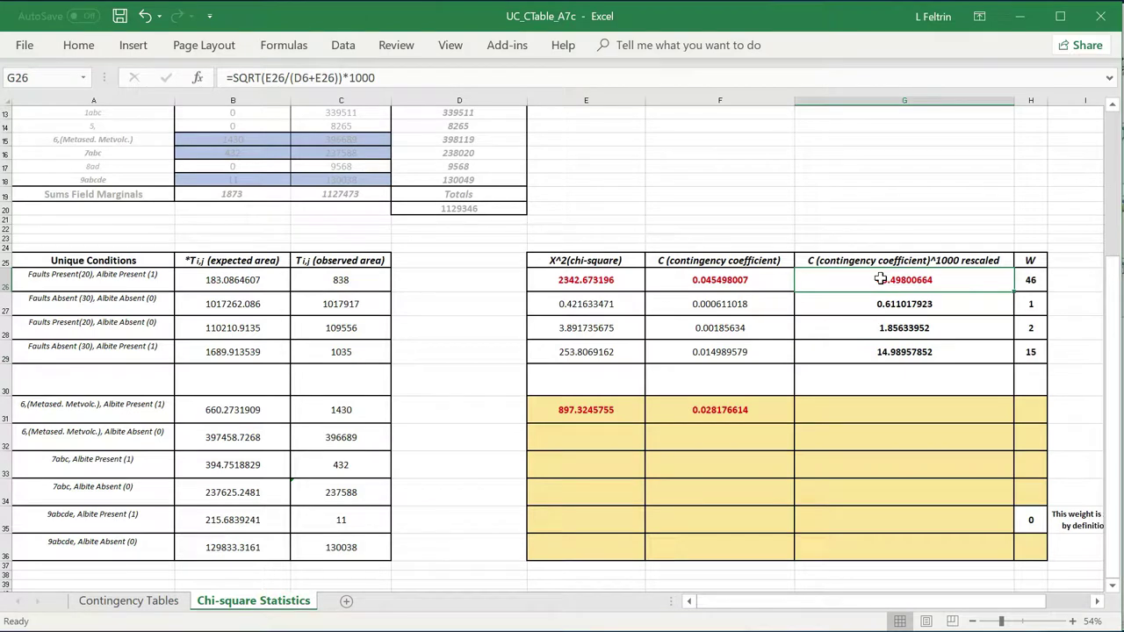
right_click(828, 282)
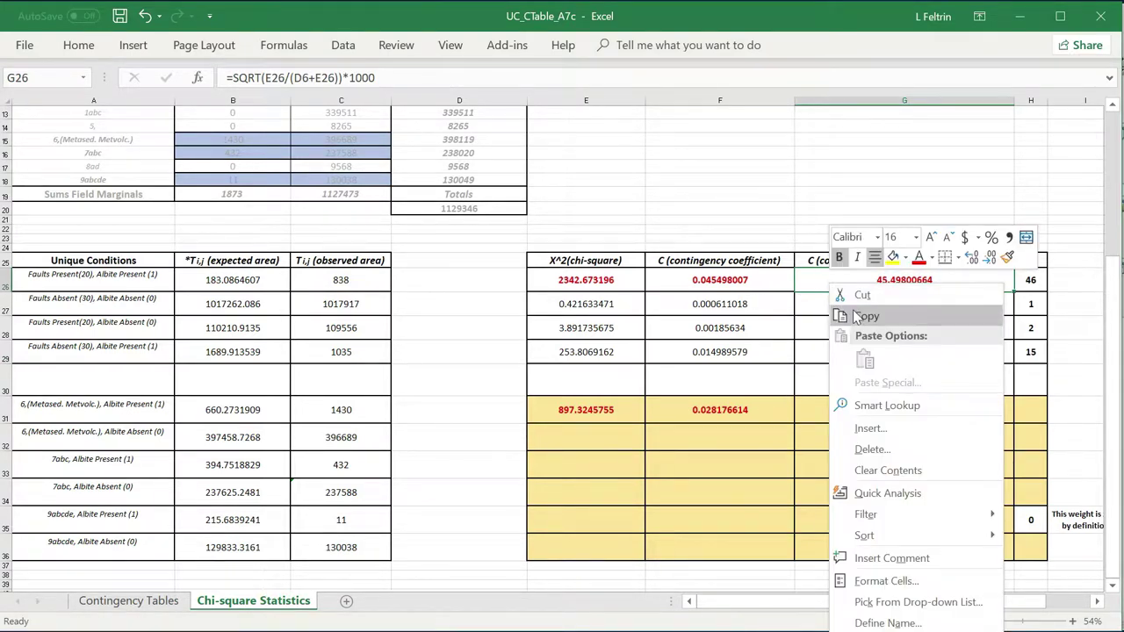
click(853, 310)
right_click(837, 416)
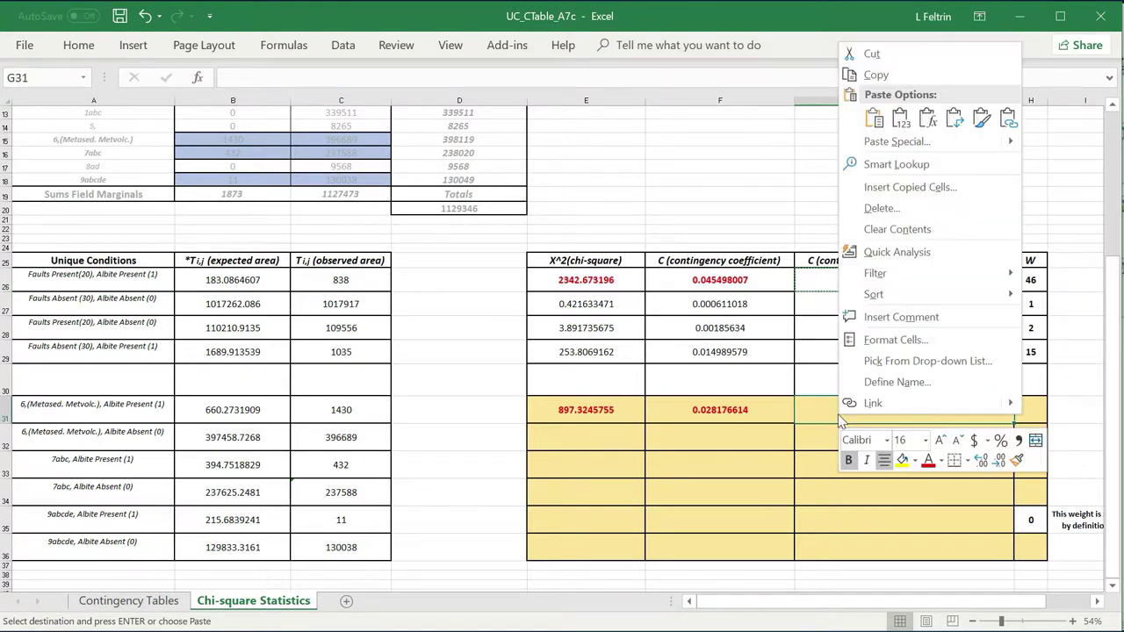
click(928, 118)
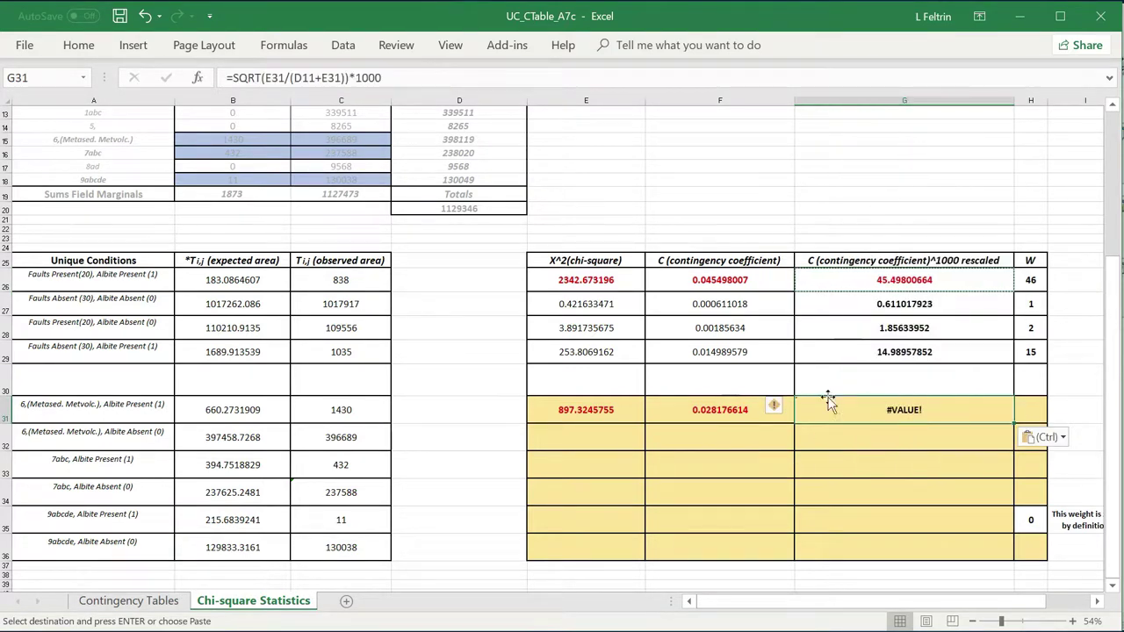
Point the unit 6 Albite Present rescaled coefficient formula to the litho units grand total so it reads =SQRT(E31/(D20+E31))*1000
double_click(877, 408)
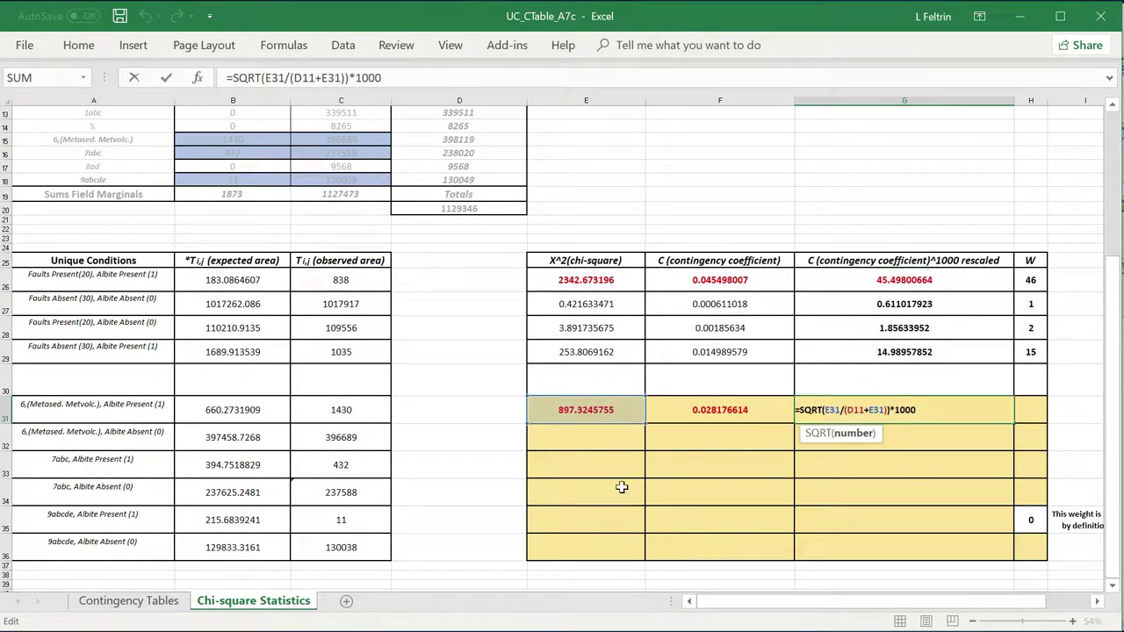
scroll(431, 384, up, 3)
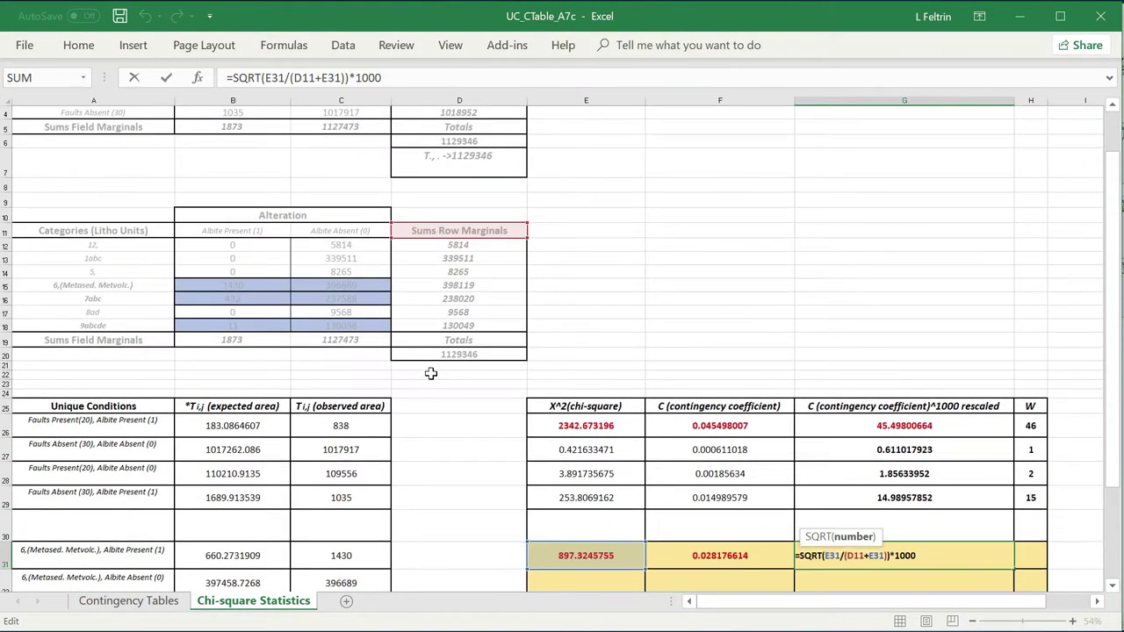
drag(425, 241, 425, 356)
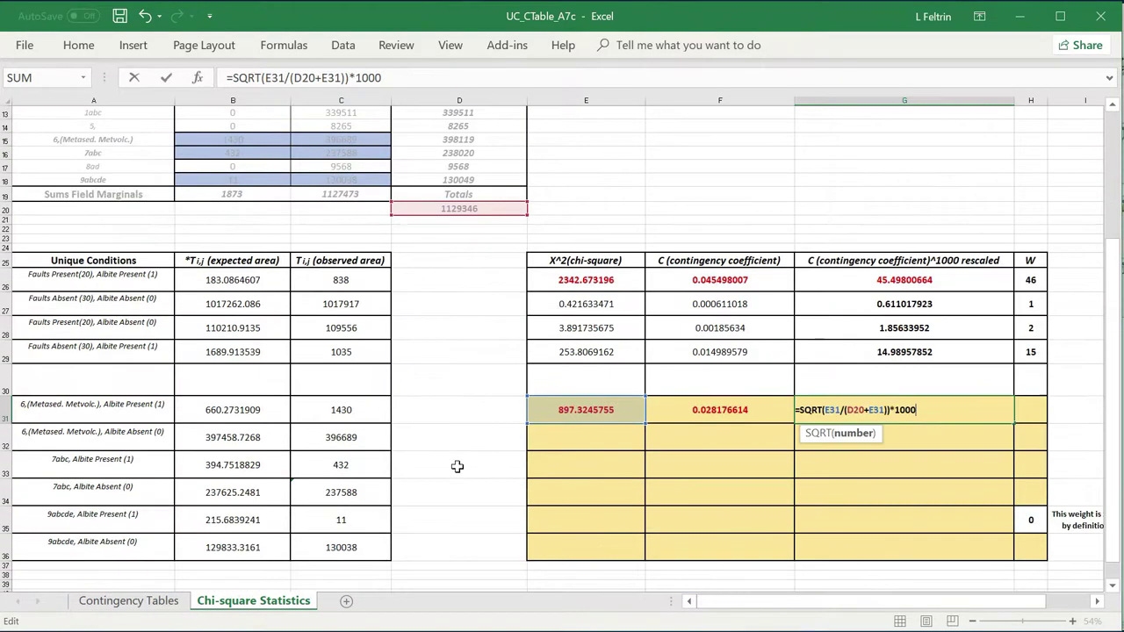
scroll(456, 465, down, 3)
key(Return)
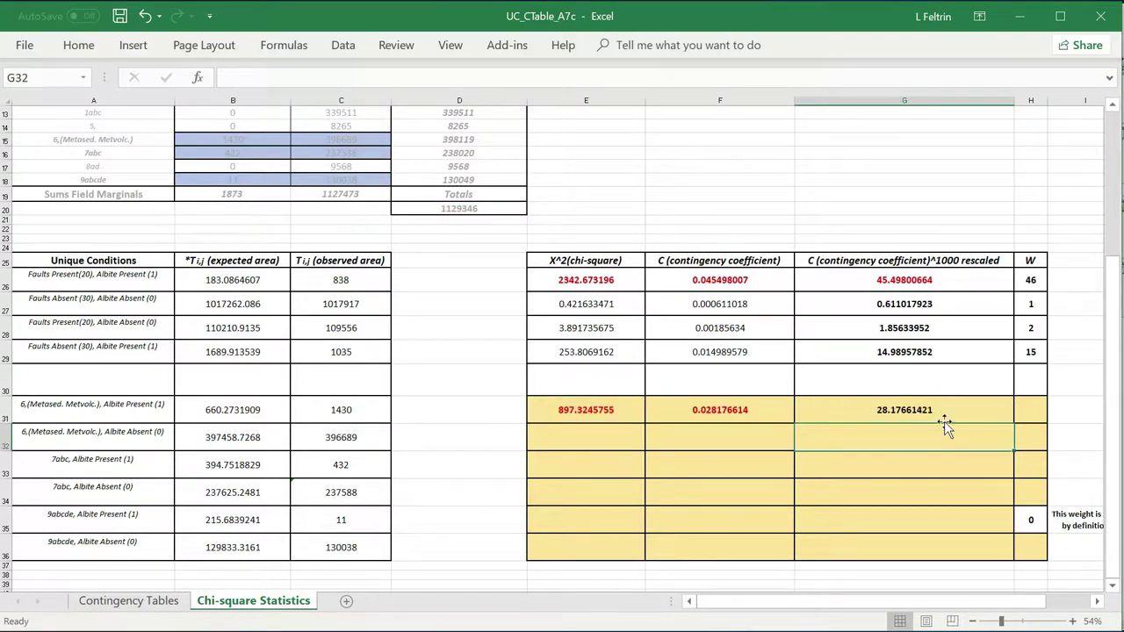
Enter 28 as the weight W for the unit 6 Albite Present row
click(1038, 404)
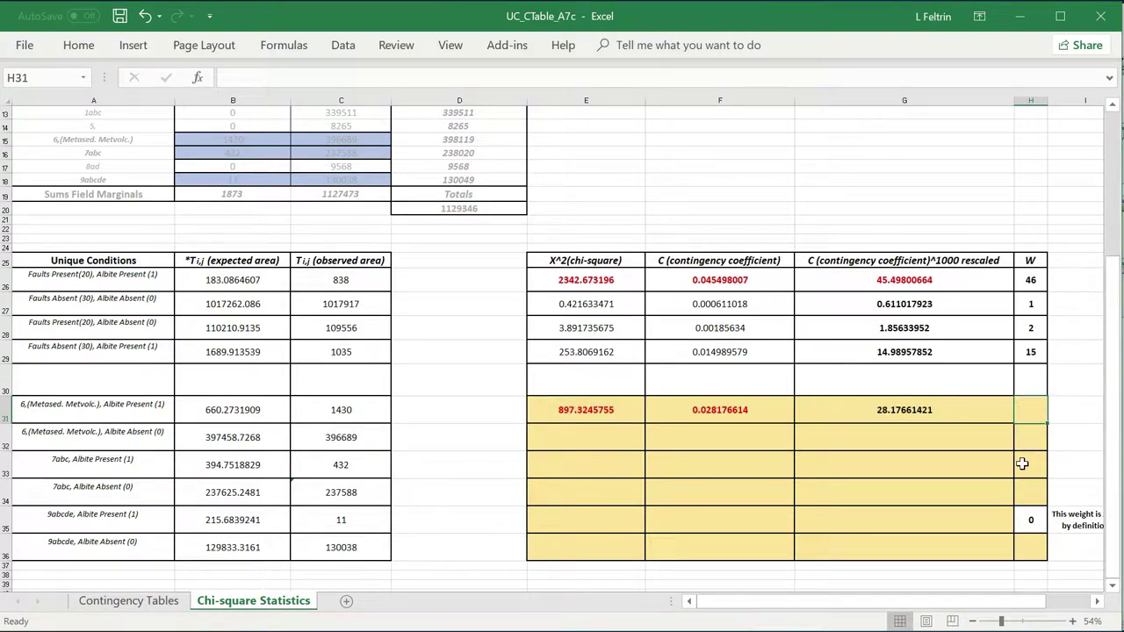
text(28)
click(487, 417)
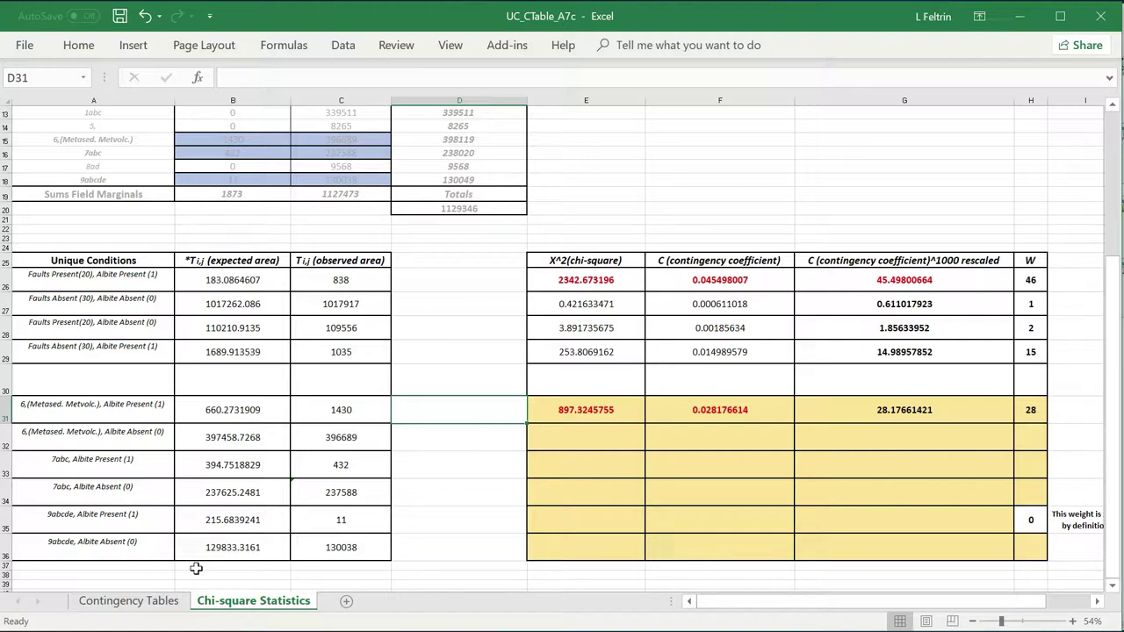
Fill the unit 6 Albite Present chi-square formula down through the 9abcde Albite Absent row and check the cells referenced in the unit 6 Albite Absent row
click(573, 414)
drag(644, 423, 631, 561)
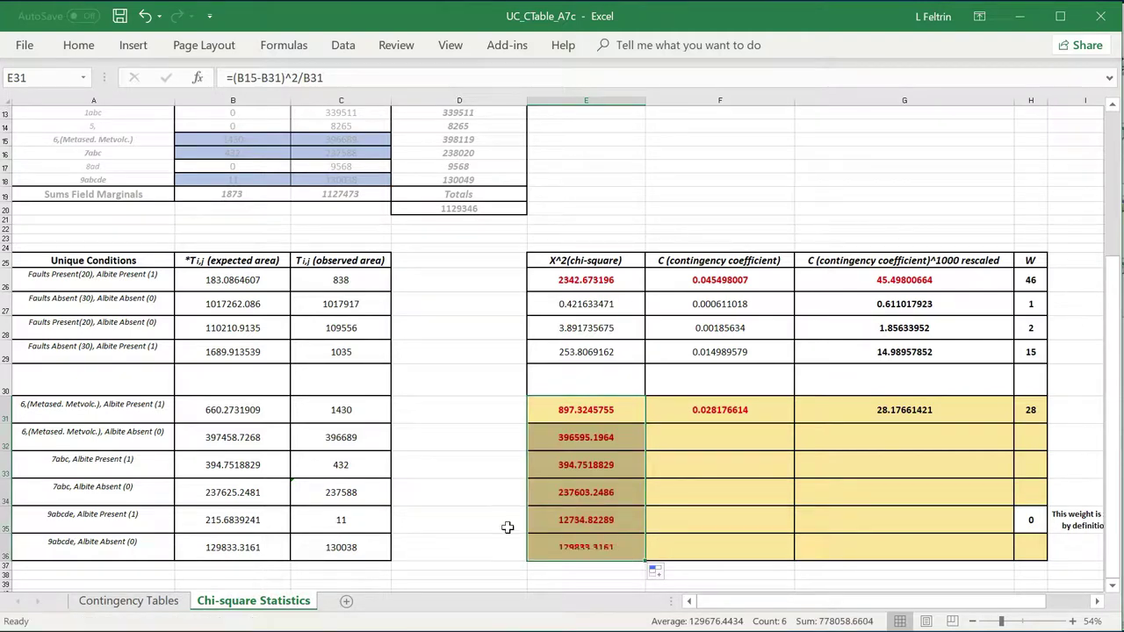
click(575, 441)
double_click(574, 441)
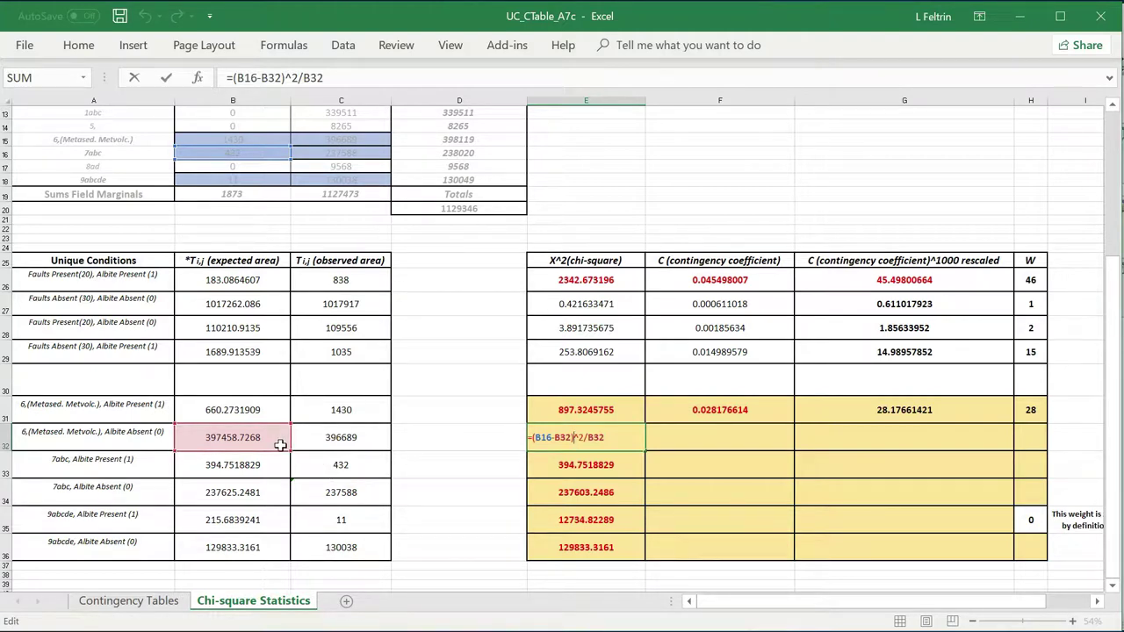
scroll(293, 426, up, 4)
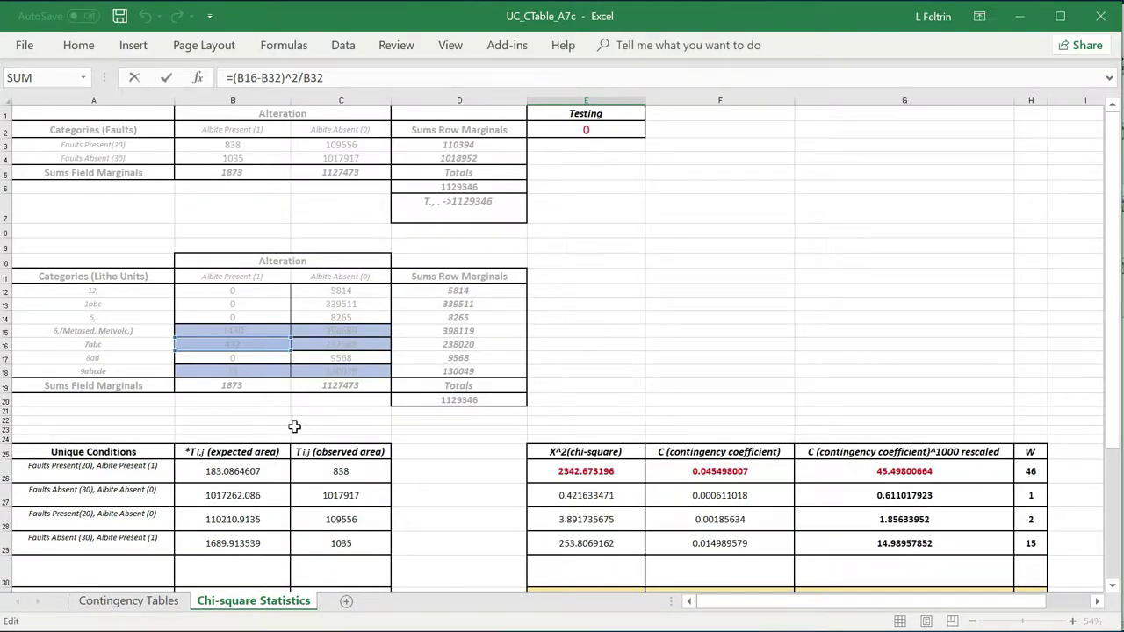
scroll(293, 426, down, 5)
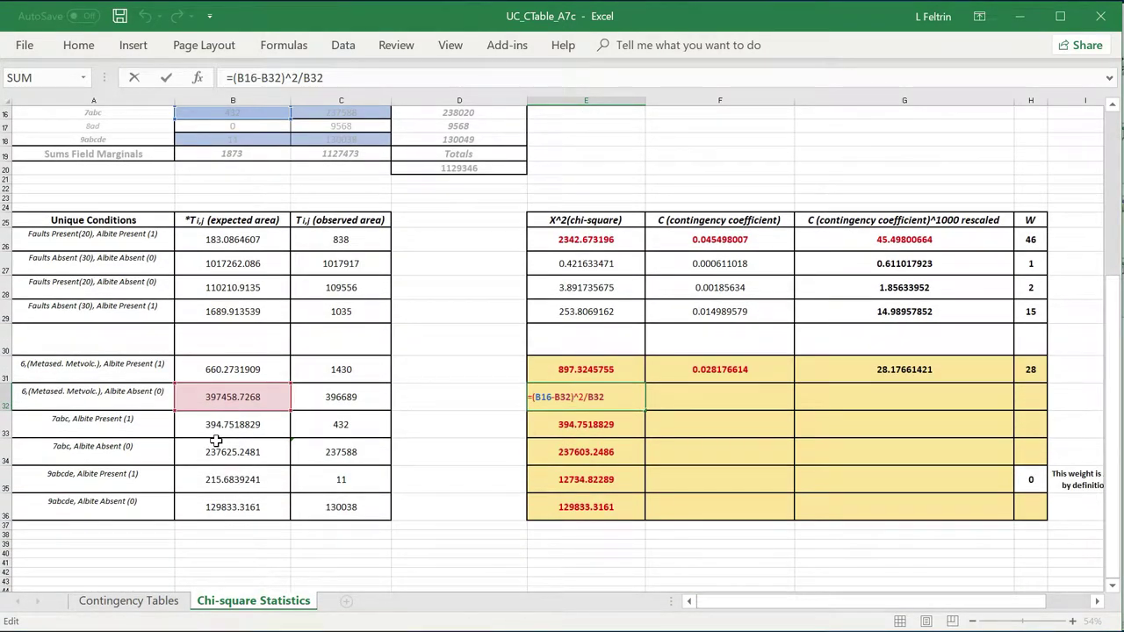
key(Return)
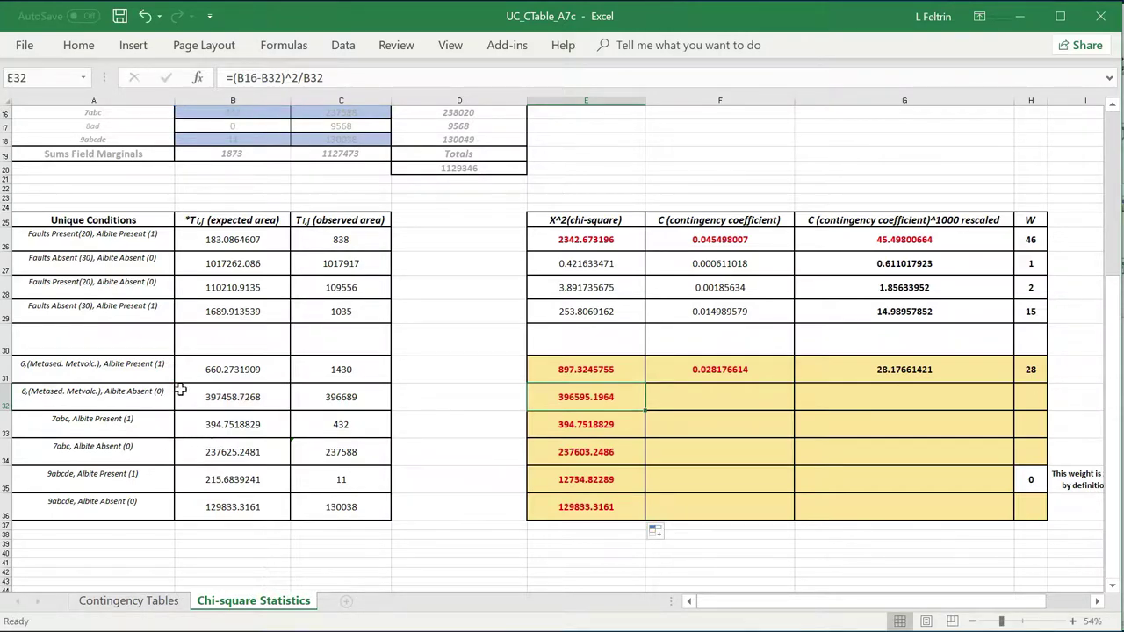
Examine the expected area formulas for unit 6 Albite Present and Albite Absent and the marginals they reference
double_click(240, 372)
scroll(215, 413, up, 3)
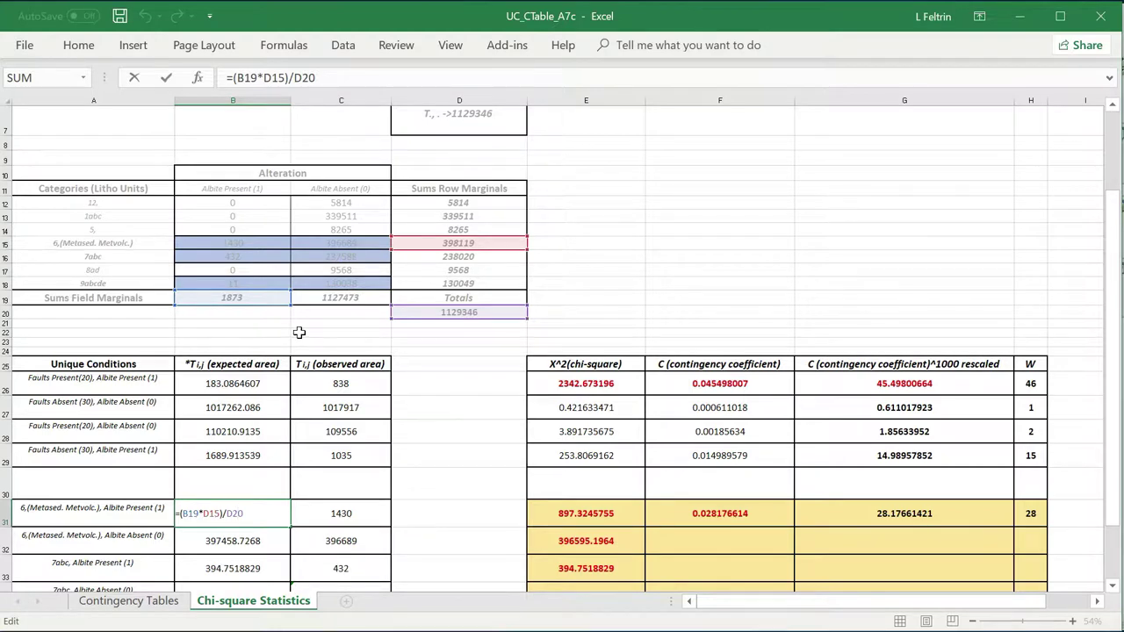
key(ctrl+Return)
double_click(233, 541)
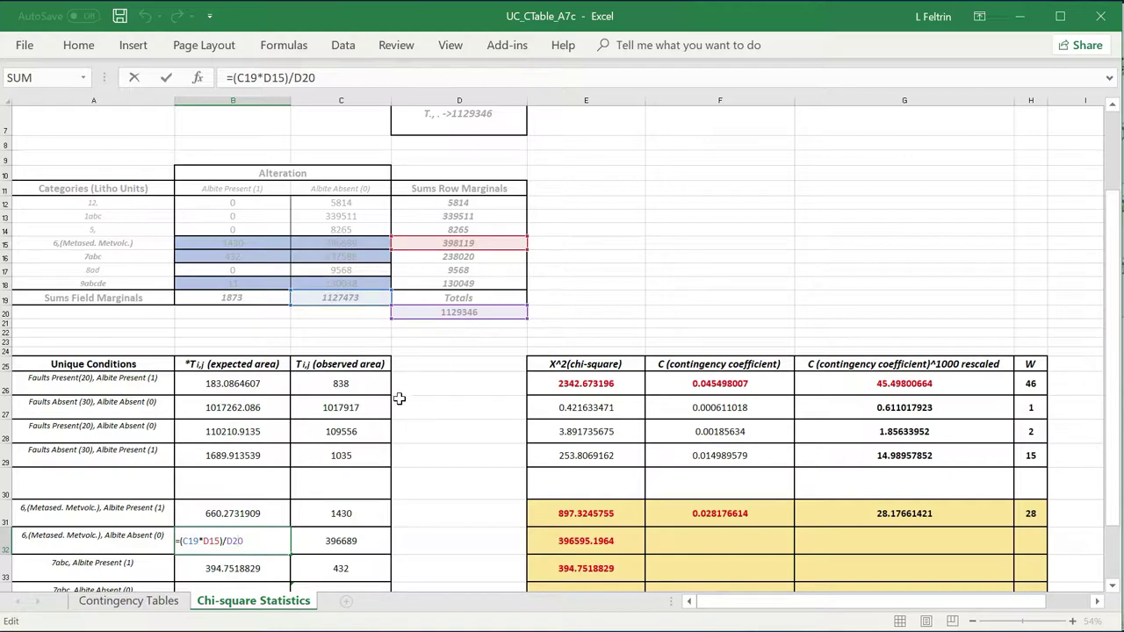
key(ctrl+Return)
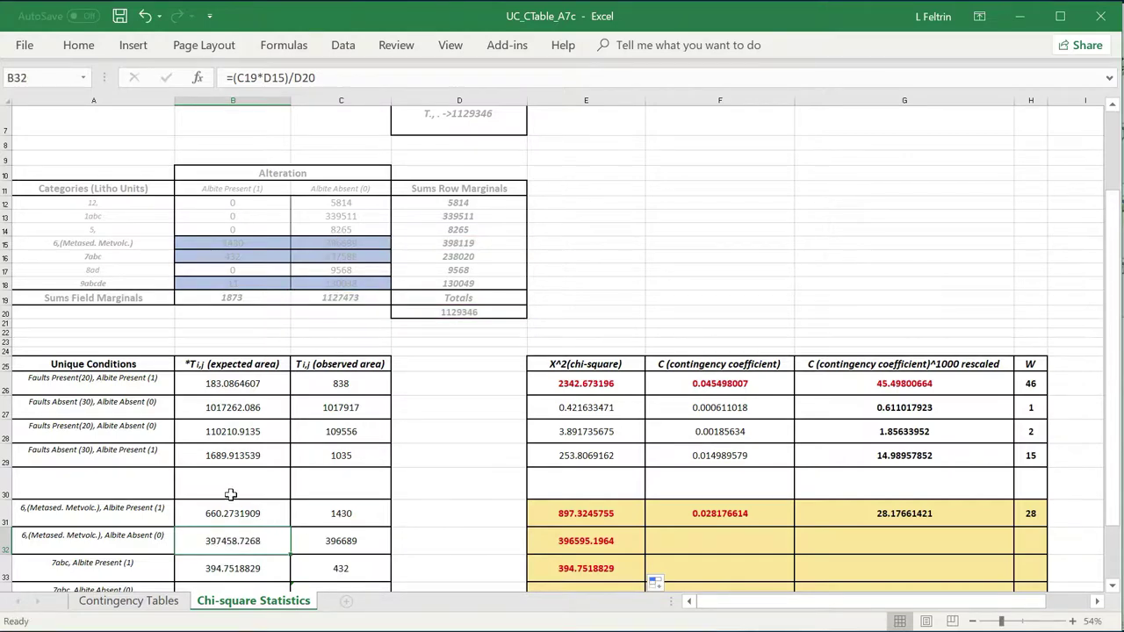
Examine the expected area formulas for 7abc Albite Present and Albite Absent and the marginals they reference
scroll(230, 494, down, 3)
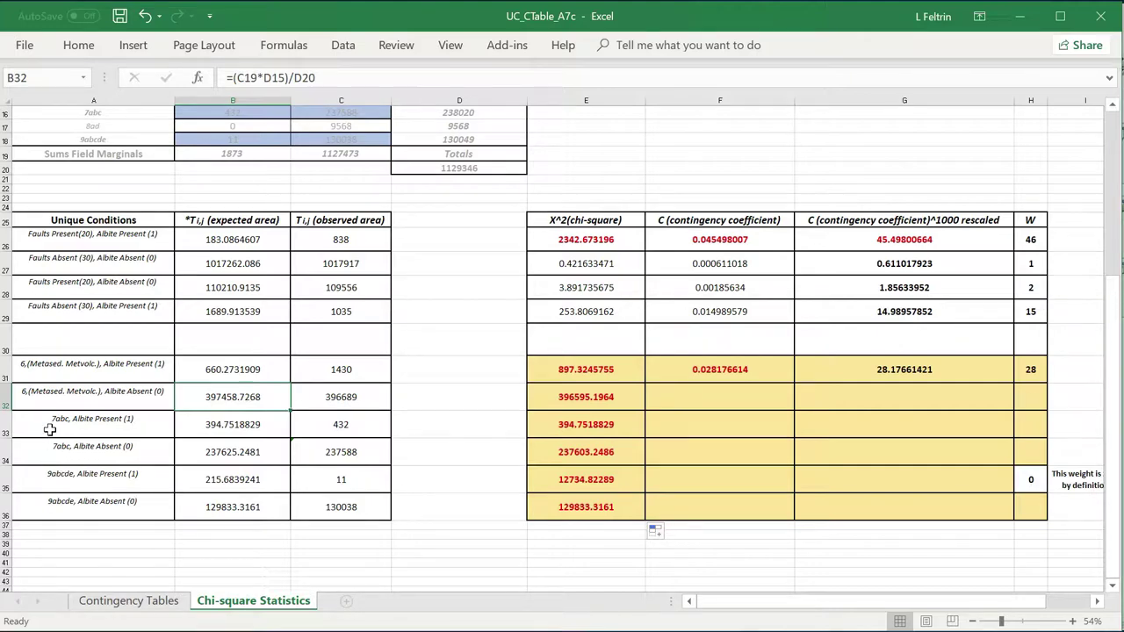
double_click(206, 424)
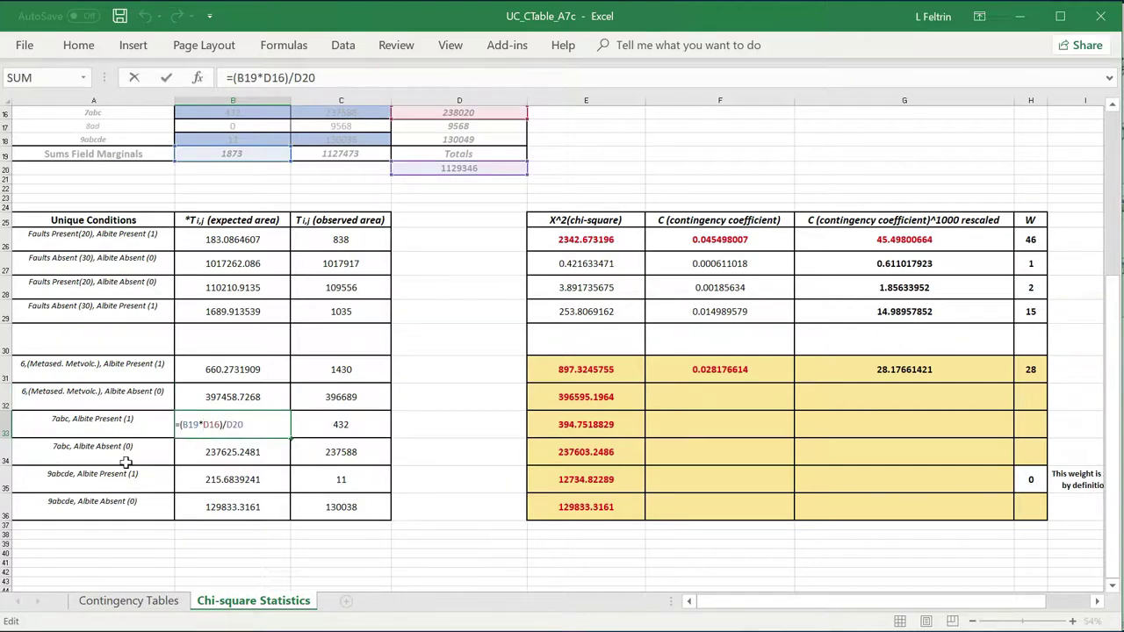
scroll(166, 192, up, 2)
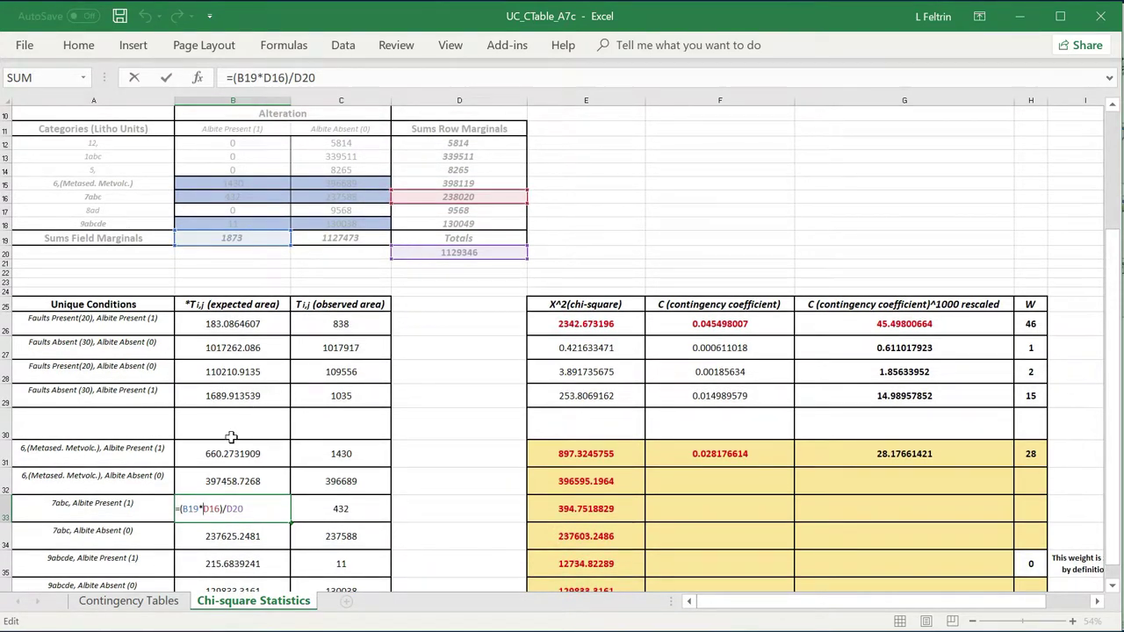
key(Escape)
double_click(237, 537)
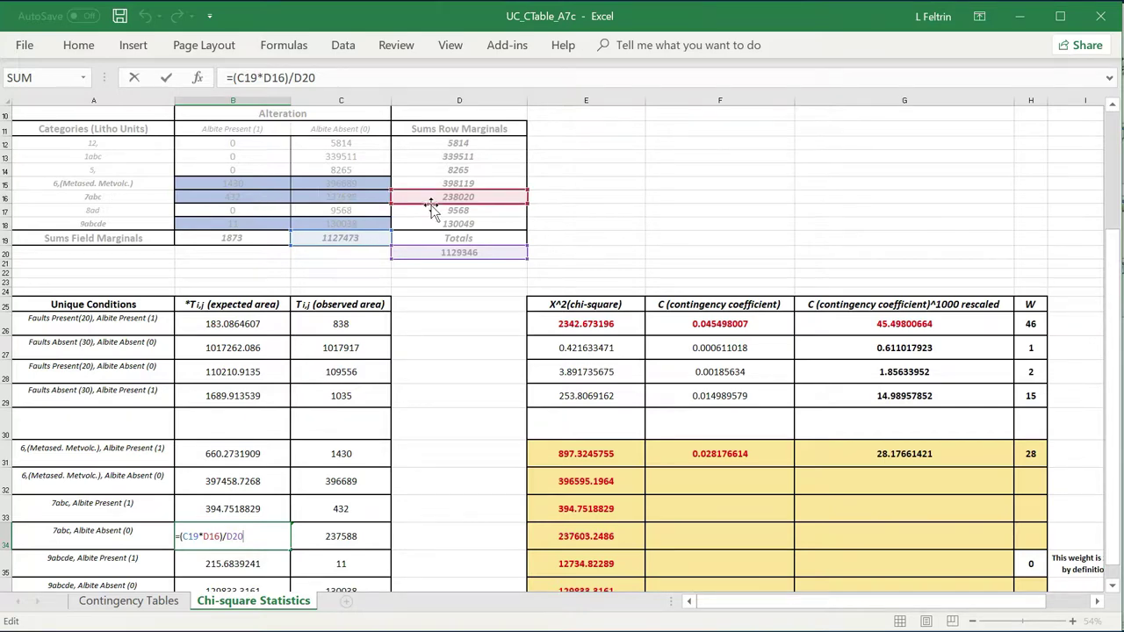
key(ctrl+Return)
Examine the expected area formula for 9abcde Albite Present and the marginals it references
scroll(158, 459, down, 4)
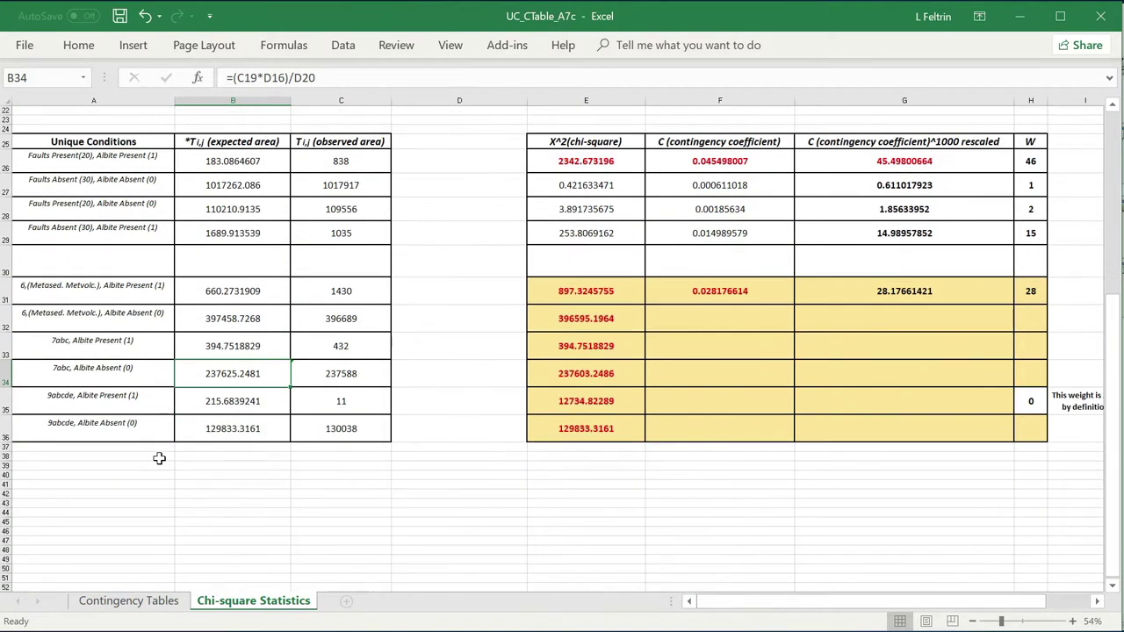
scroll(158, 460, up, 1)
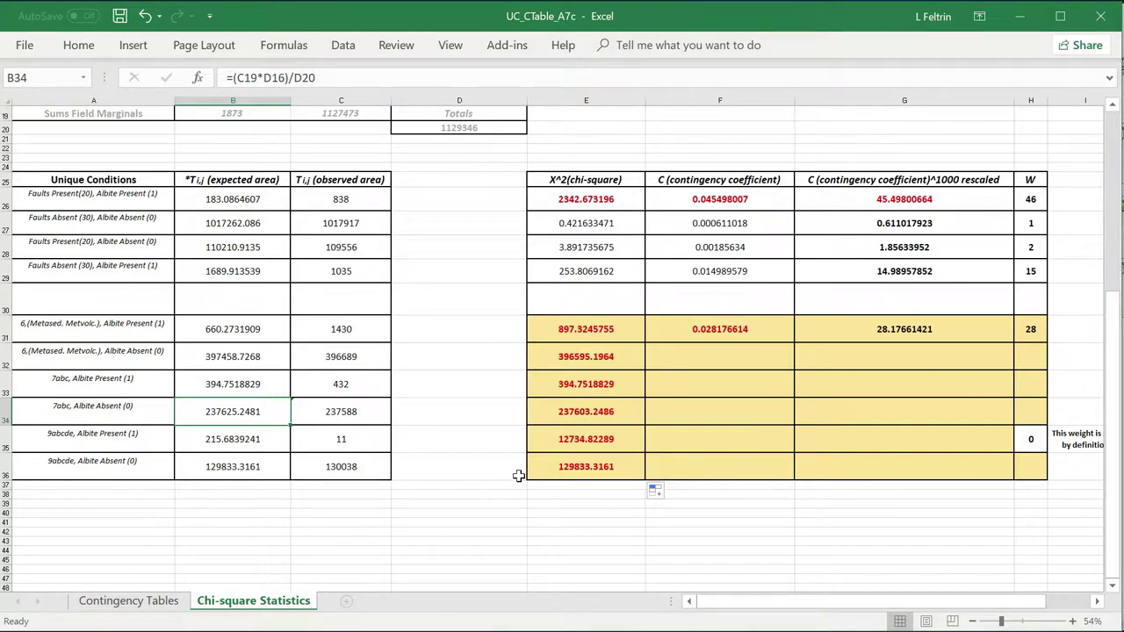
double_click(216, 441)
scroll(186, 500, up, 2)
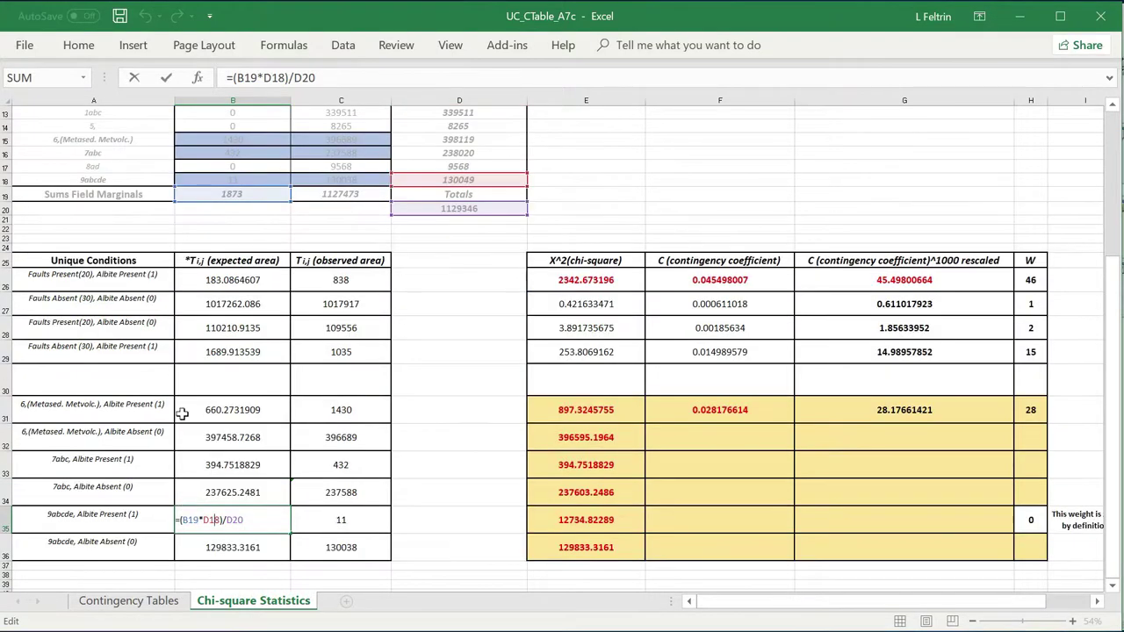
scroll(147, 272, up, 2)
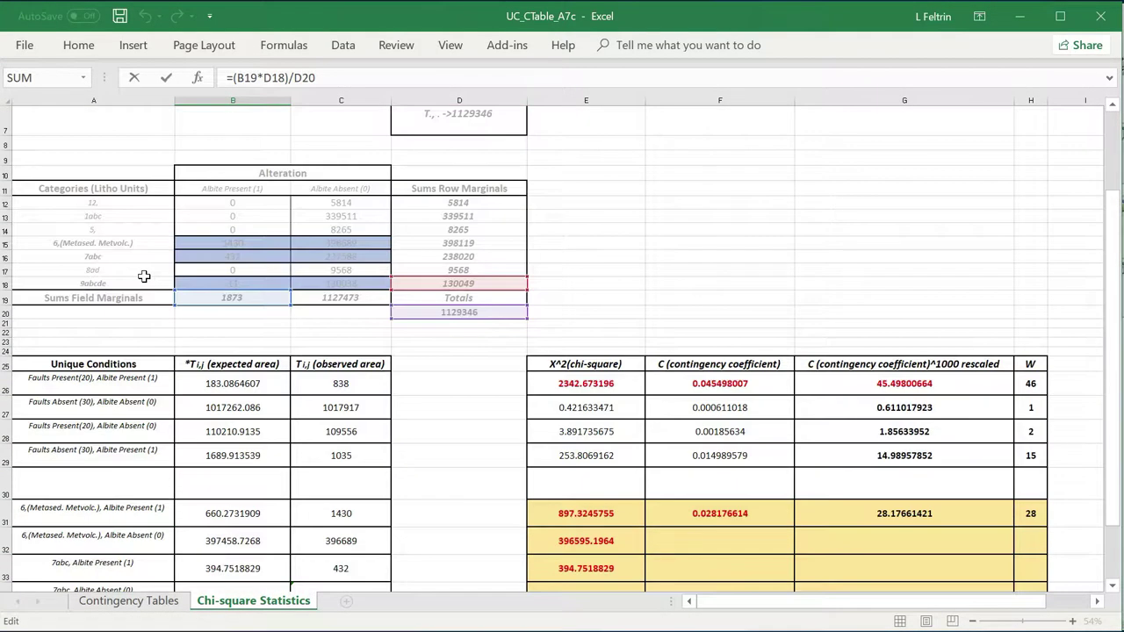
scroll(99, 556, down, 2)
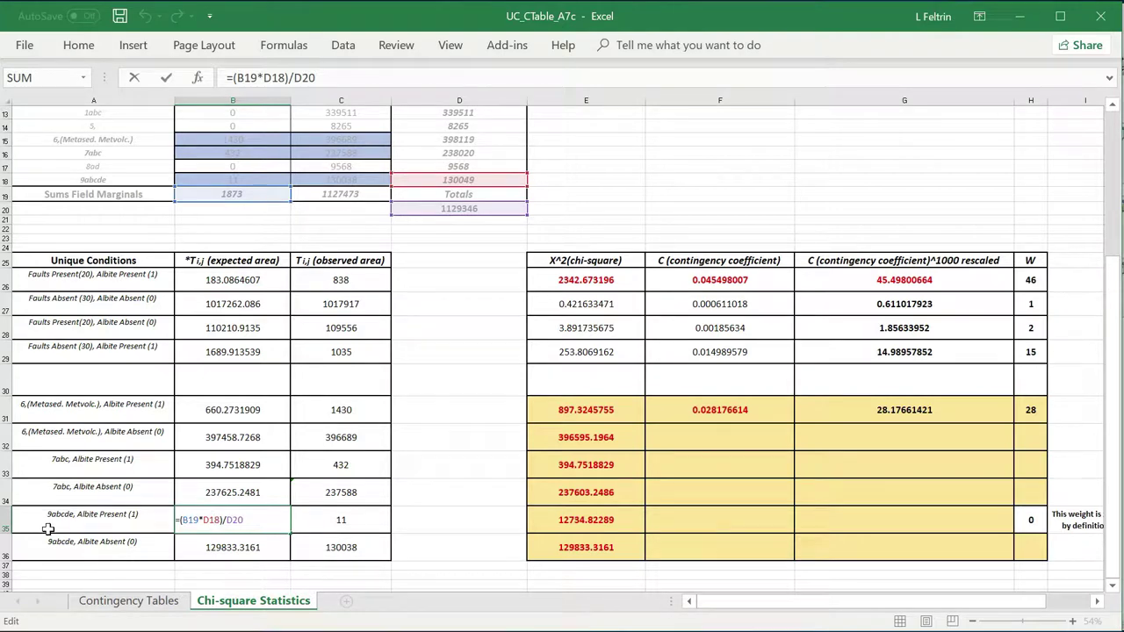
scroll(60, 280, up, 2)
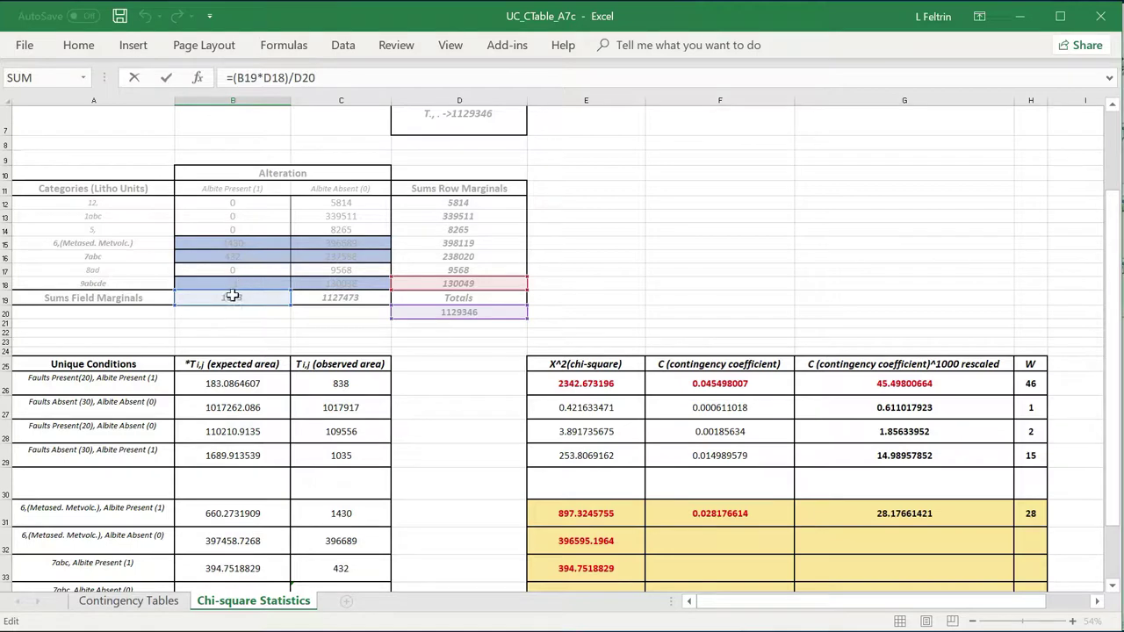
key(ctrl+Return)
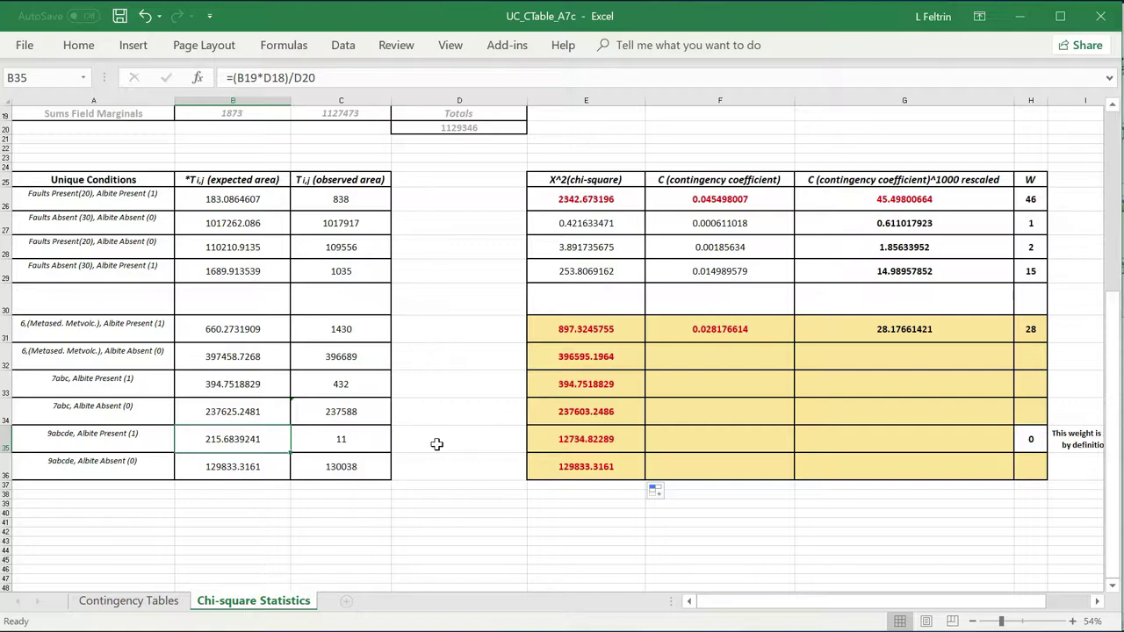
Fill the unit 6 Albite Present contingency coefficient formula down through 9abcde Albite Absent and make unit 6 Albite Absent reference the total in D20
click(748, 332)
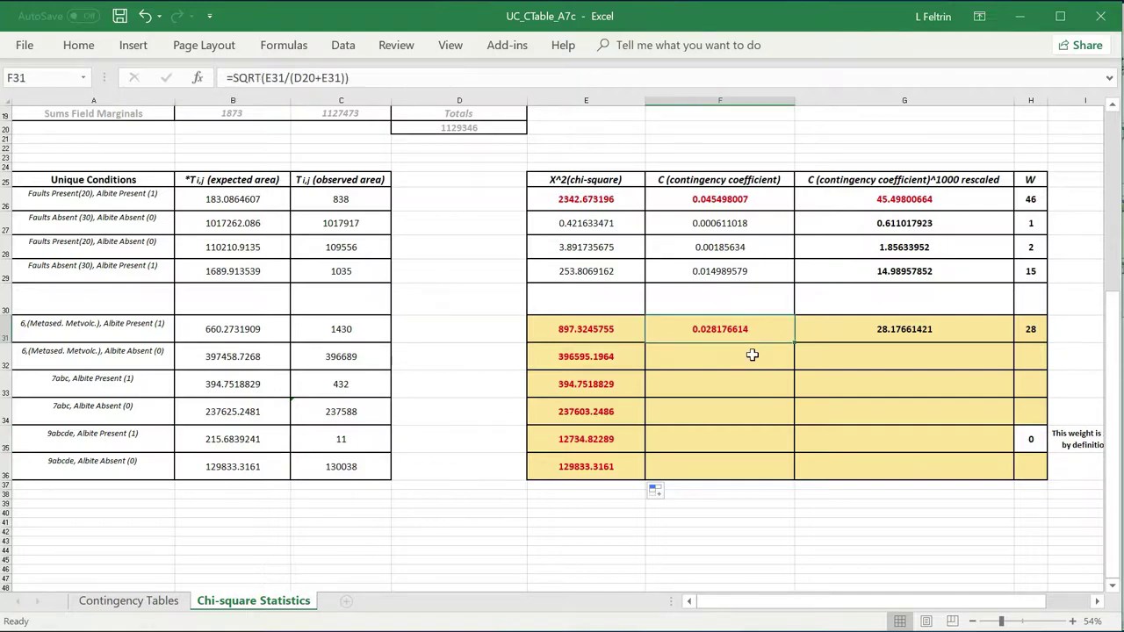
drag(792, 343, 788, 479)
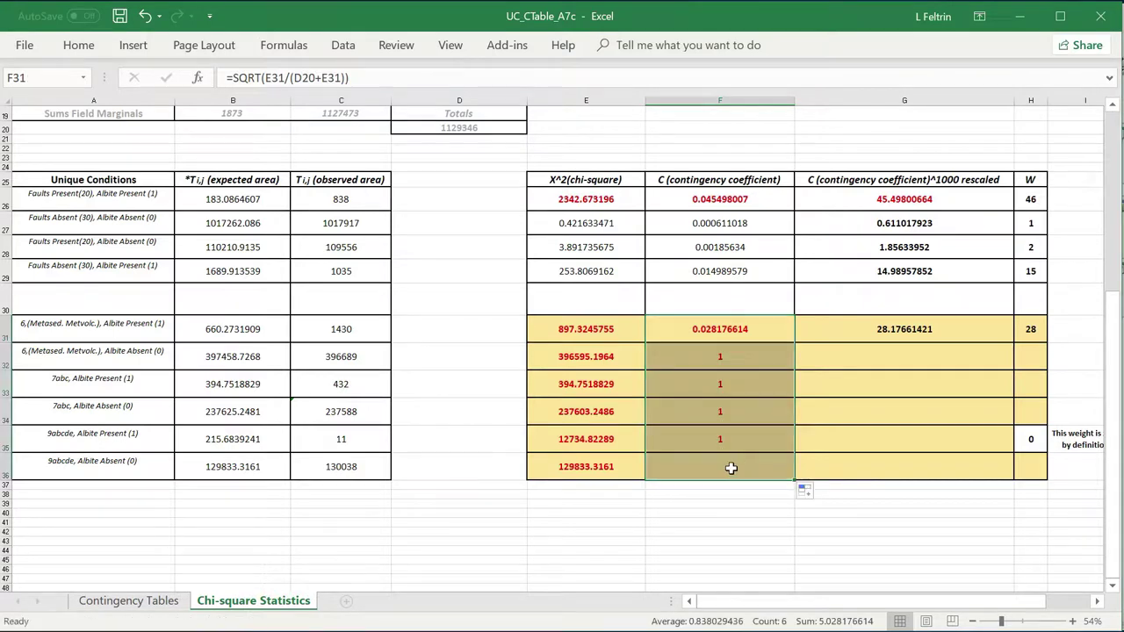
double_click(722, 353)
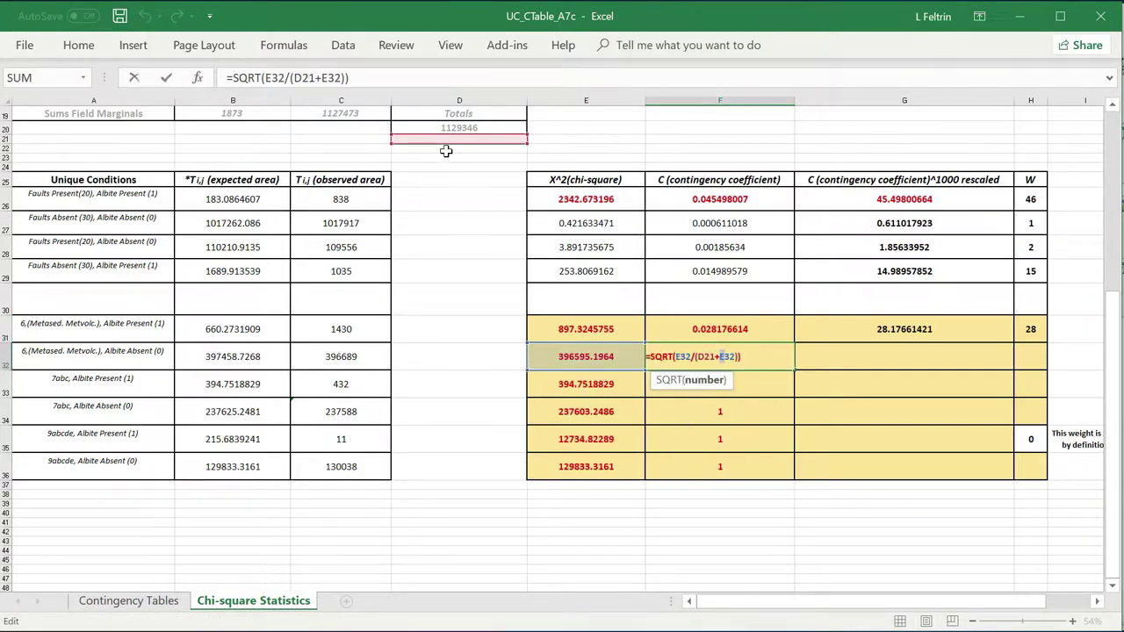
drag(447, 141, 448, 129)
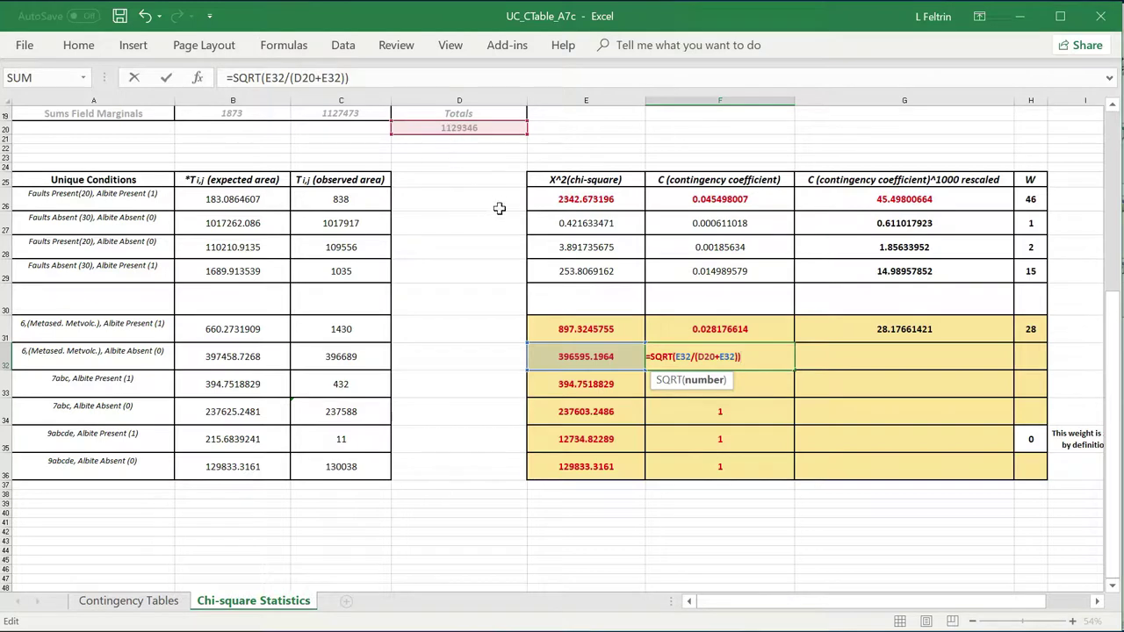
key(Return)
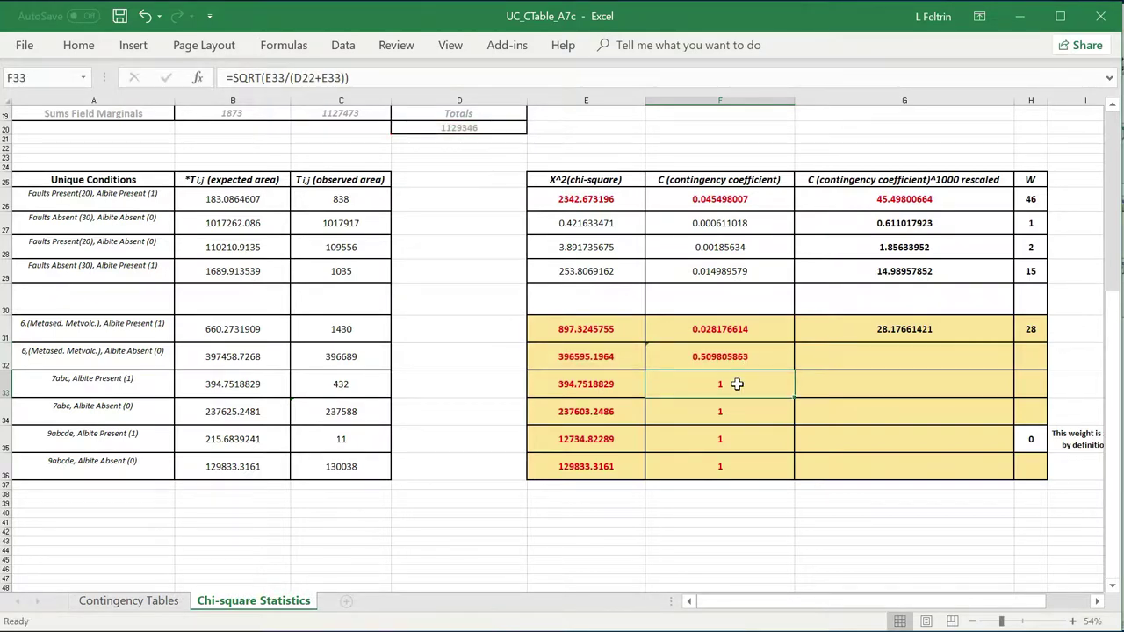
Correct the contingency coefficient formulas for 7abc Albite Present and Albite Absent to reference the total in D20
double_click(740, 384)
drag(454, 152, 454, 128)
key(Return)
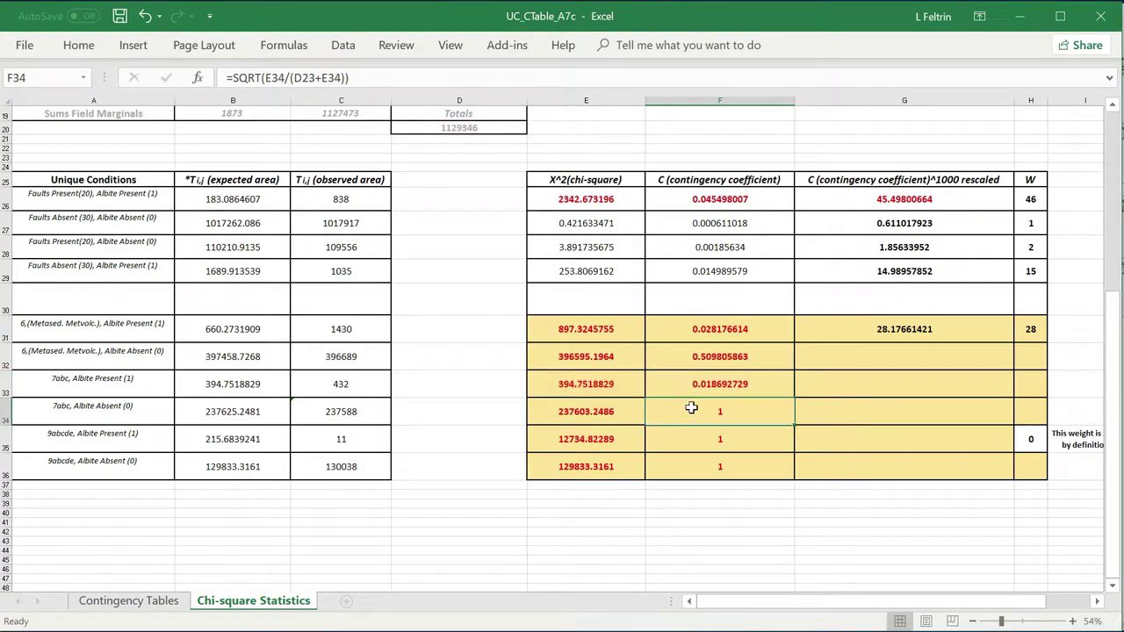
double_click(695, 406)
drag(425, 164, 427, 125)
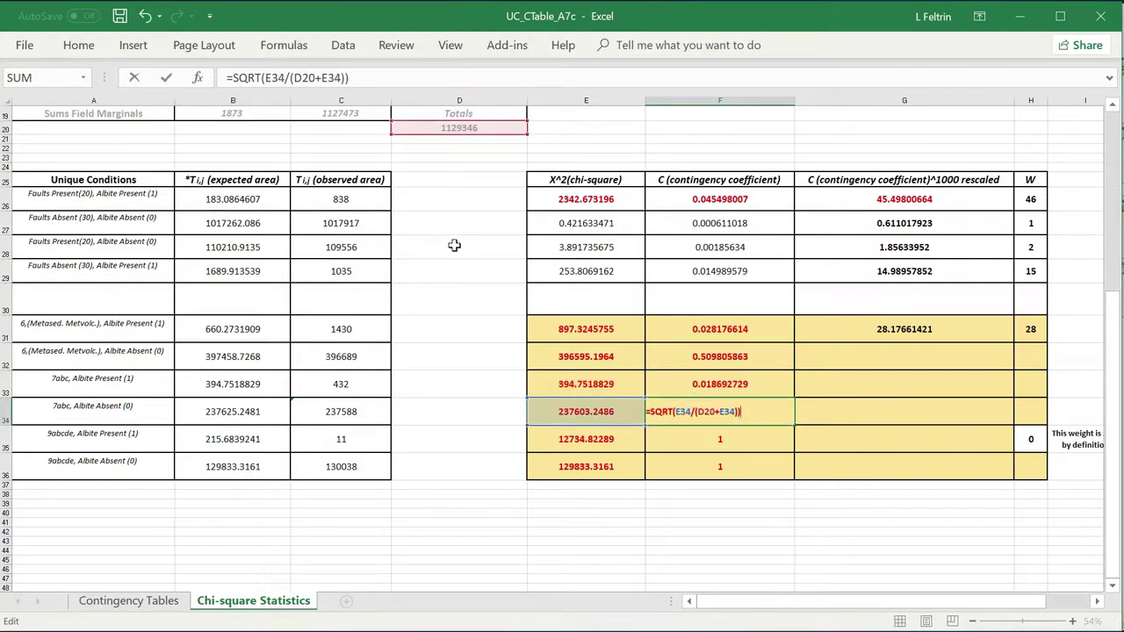
key(Return)
Correct the contingency coefficient formulas for 9abcde Albite Present and Albite Absent to reference the total in D20
double_click(705, 432)
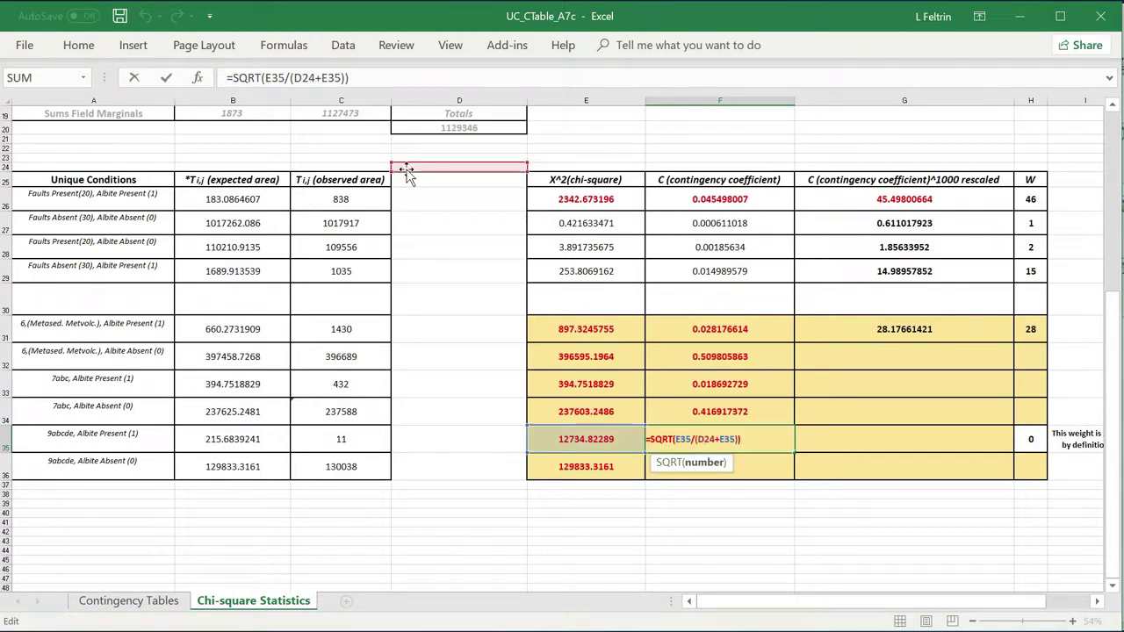
drag(417, 155, 418, 126)
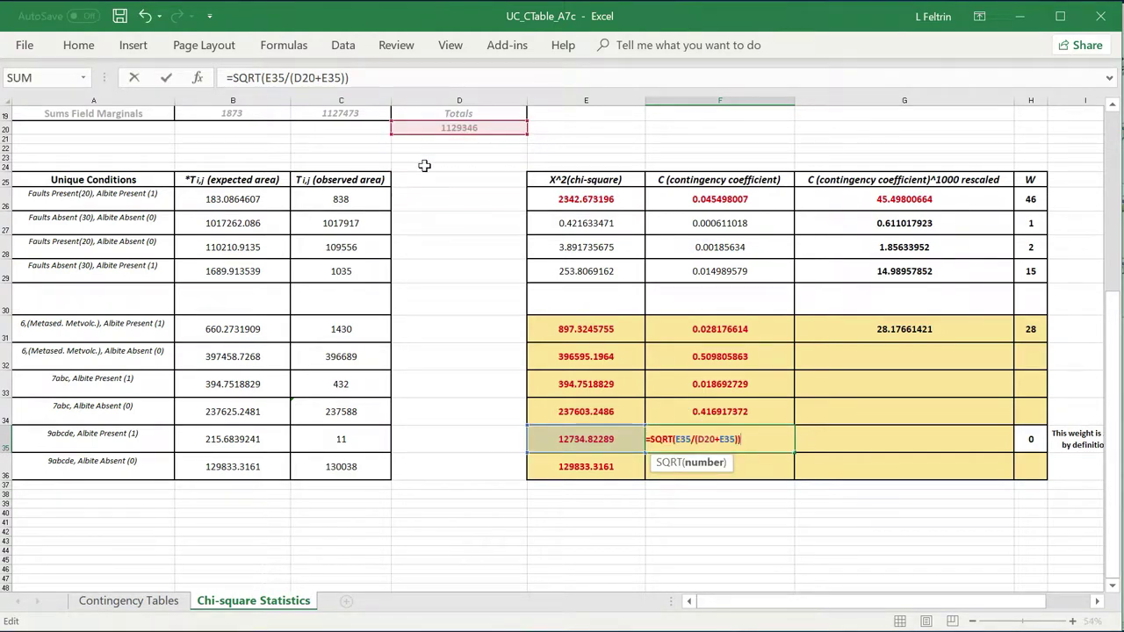
key(Return)
double_click(700, 463)
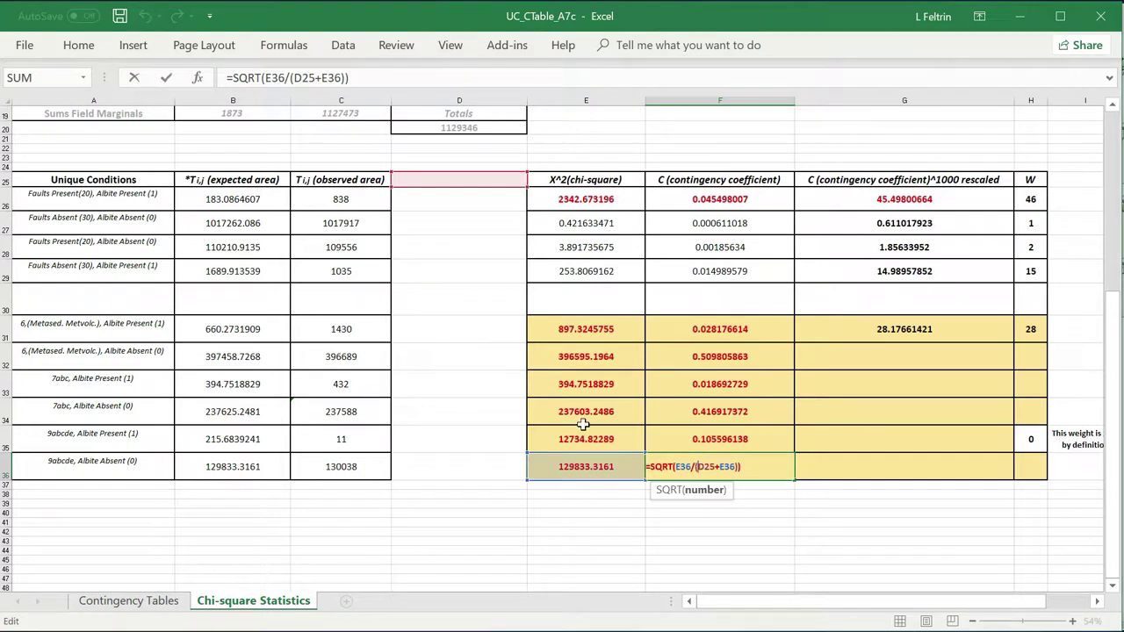
drag(423, 187, 424, 133)
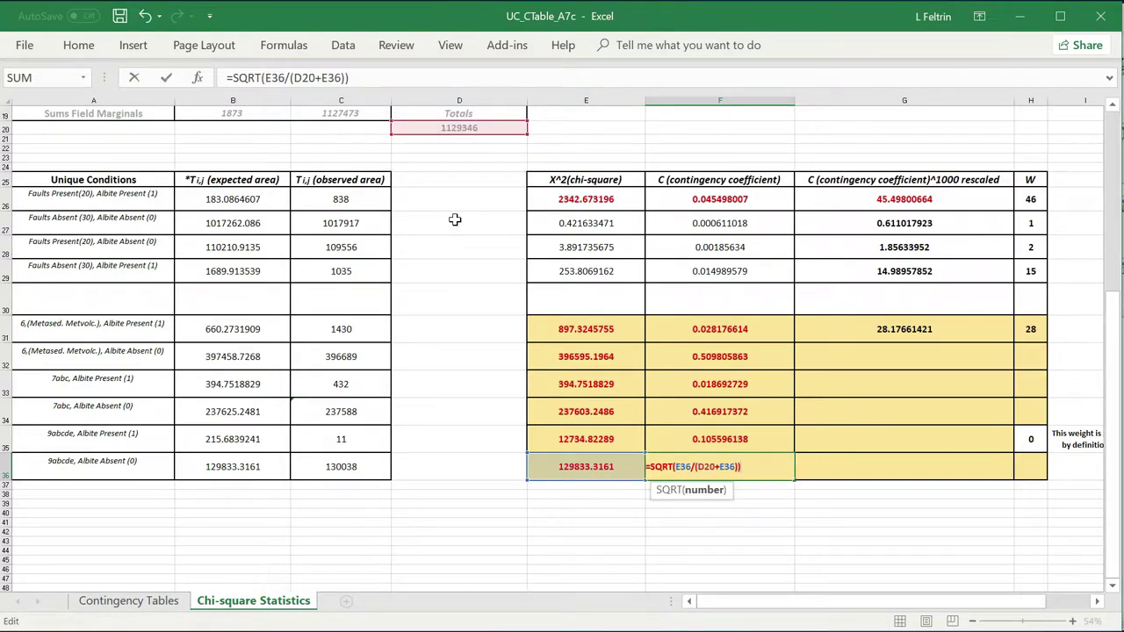
key(Return)
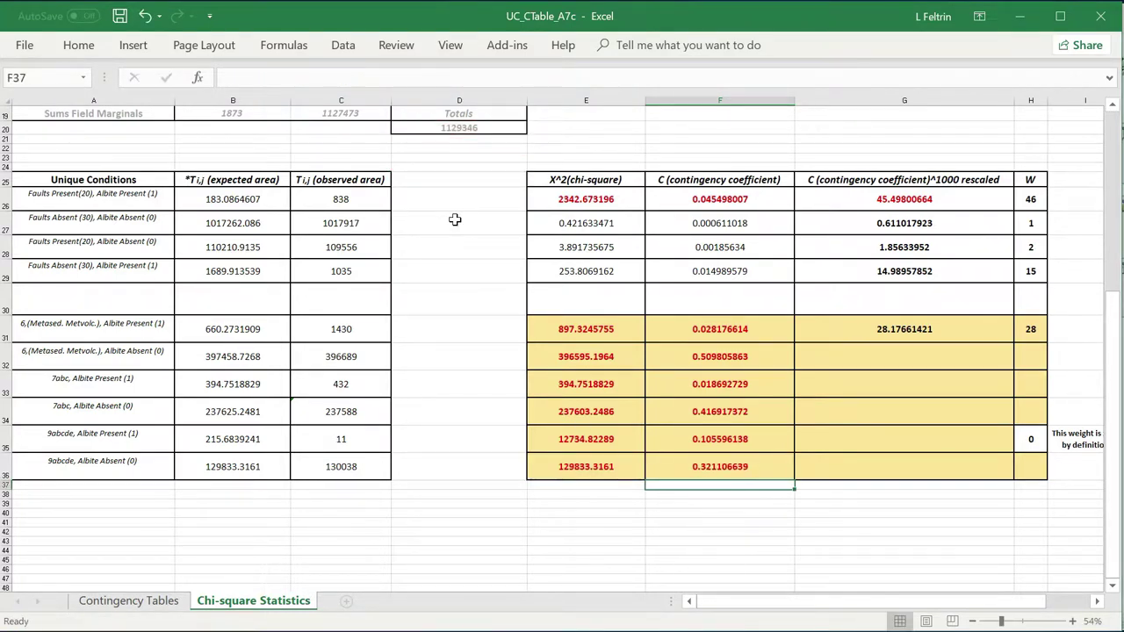
Fill the unit 6 Albite Present rescaled coefficient formula down through 9abcde Albite Absent and make unit 6 Albite Absent reference the total in D20
click(884, 329)
double_click(925, 332)
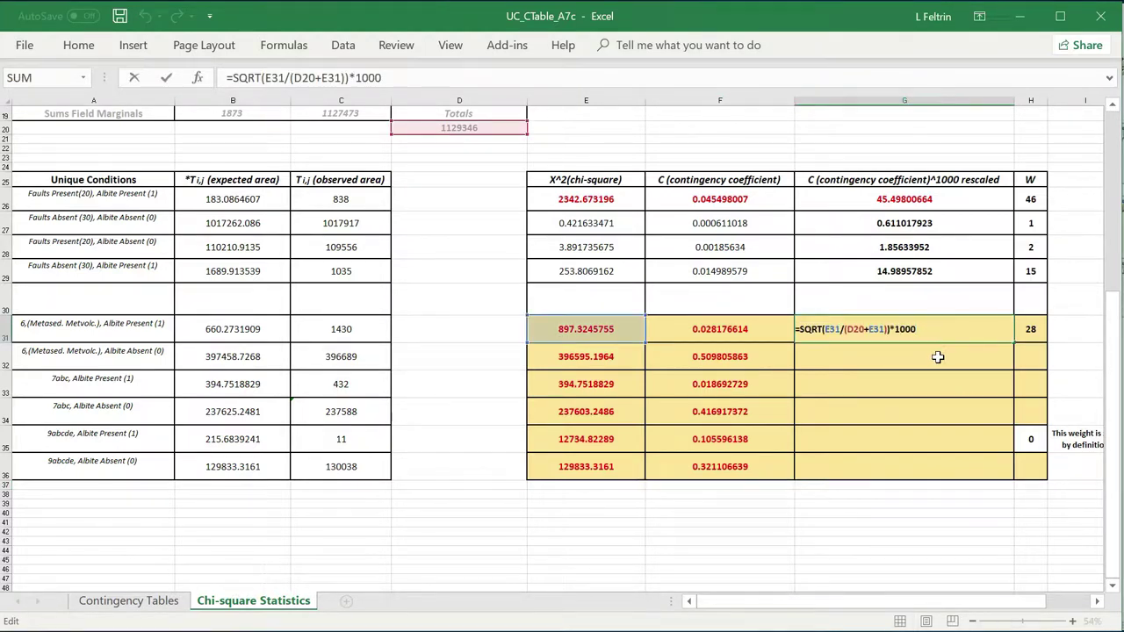
key(ctrl+Return)
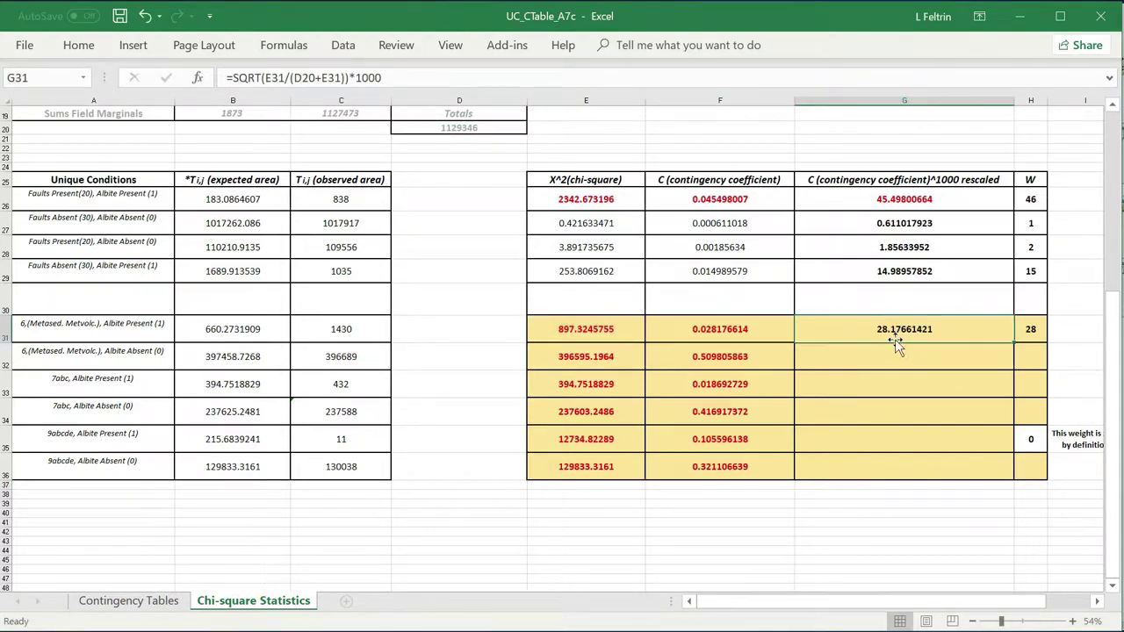
drag(1015, 343, 993, 479)
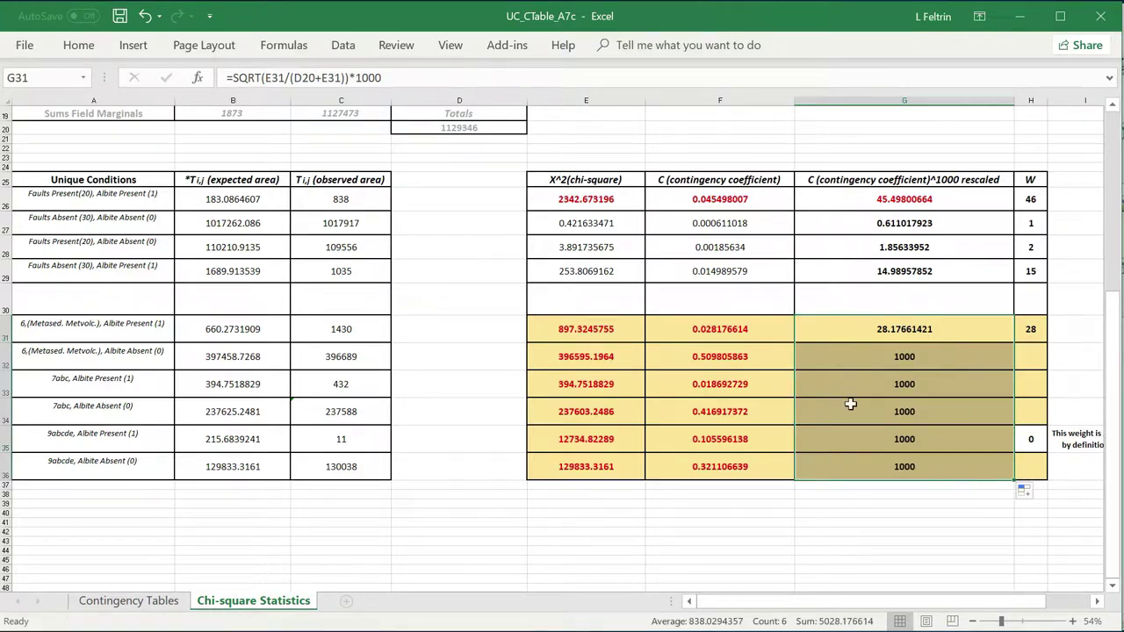
double_click(881, 358)
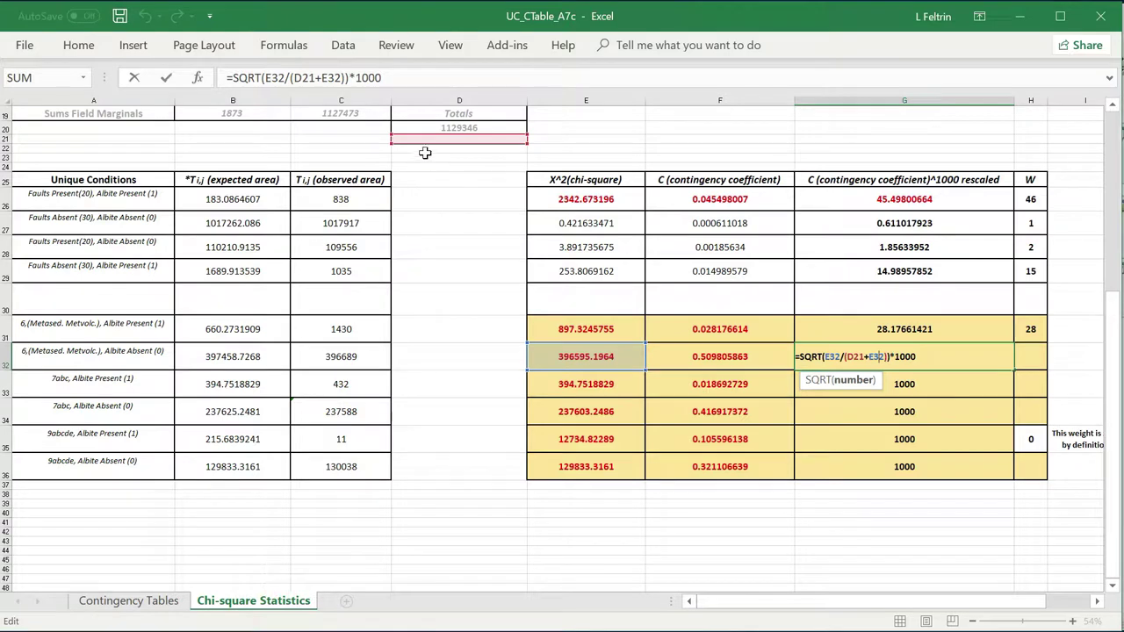
click(444, 128)
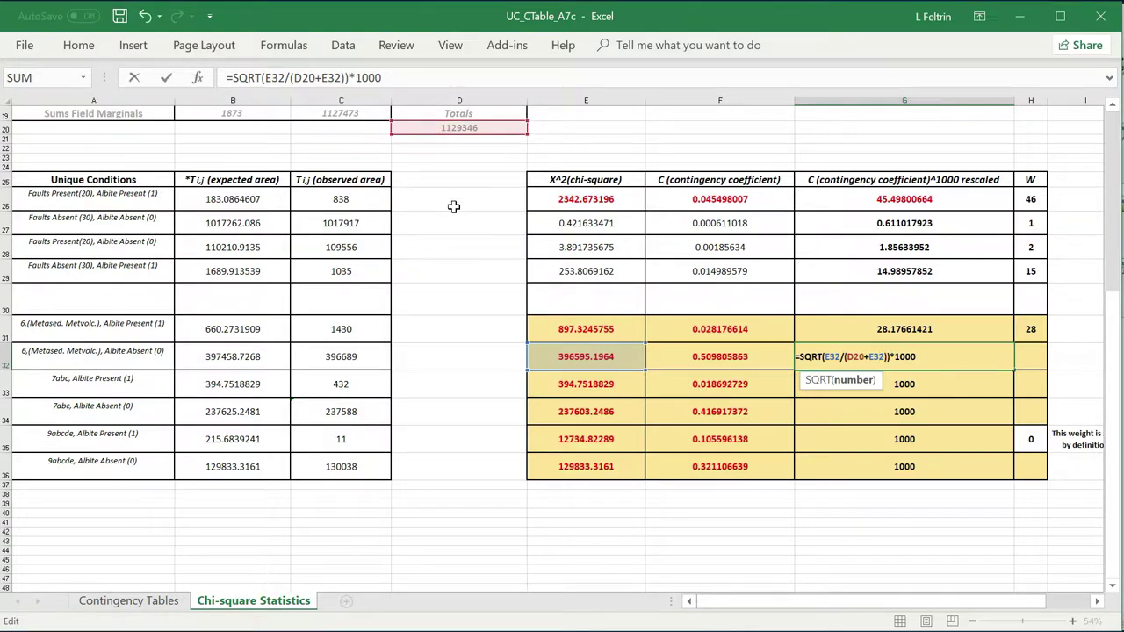
key(Return)
Correct the rescaled coefficient formulas for 7abc Albite Present and Albite Absent to reference the total in D20
double_click(862, 384)
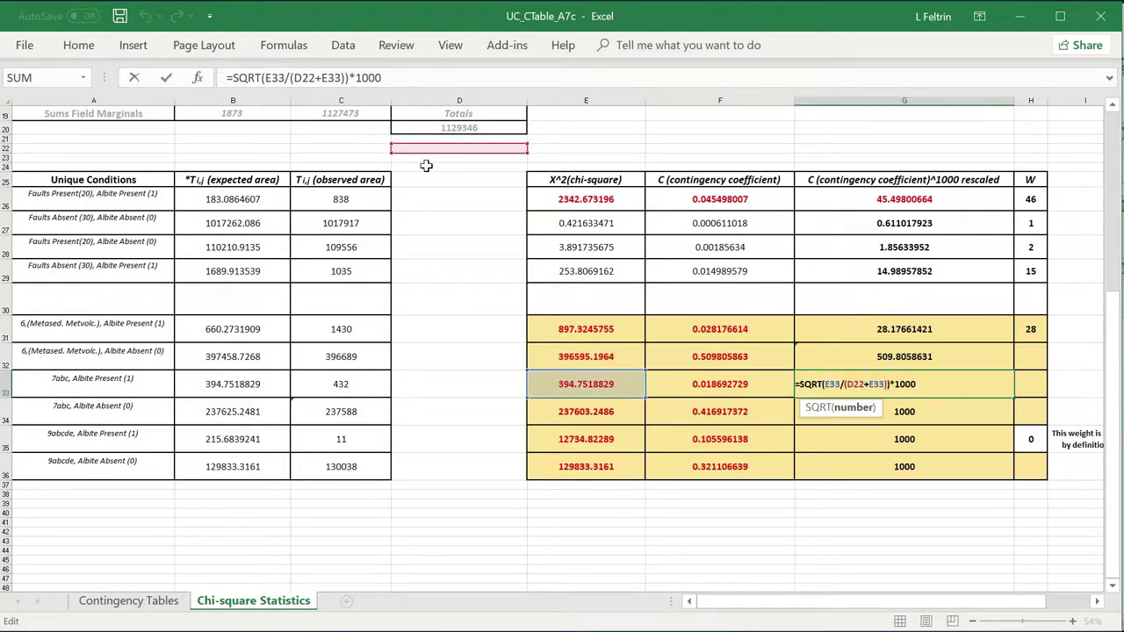
click(436, 129)
key(Return)
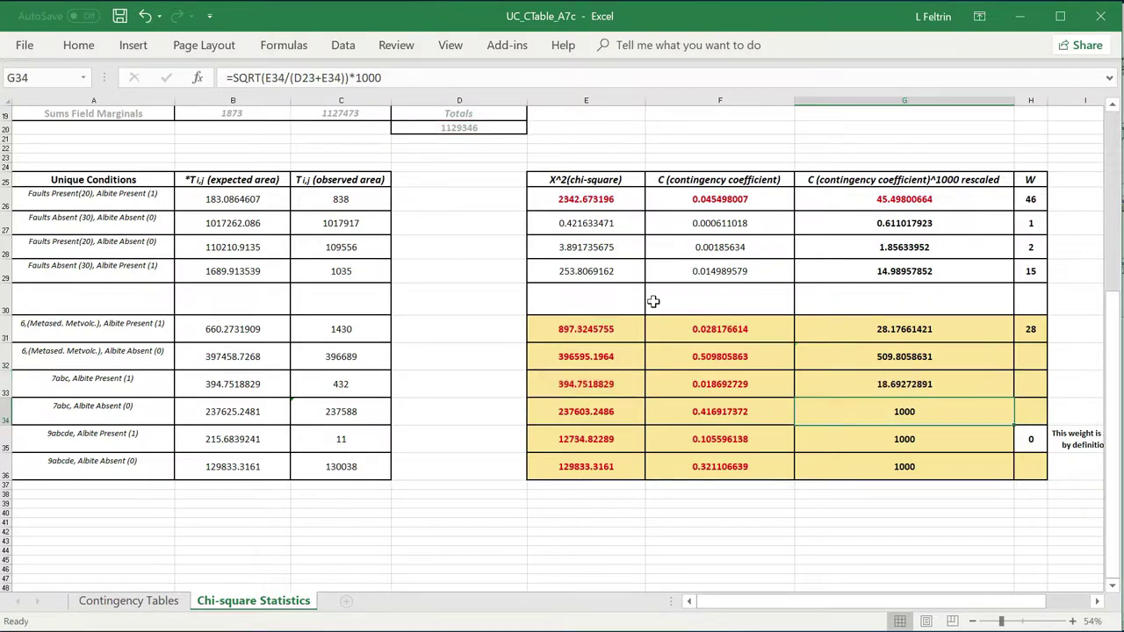
double_click(891, 409)
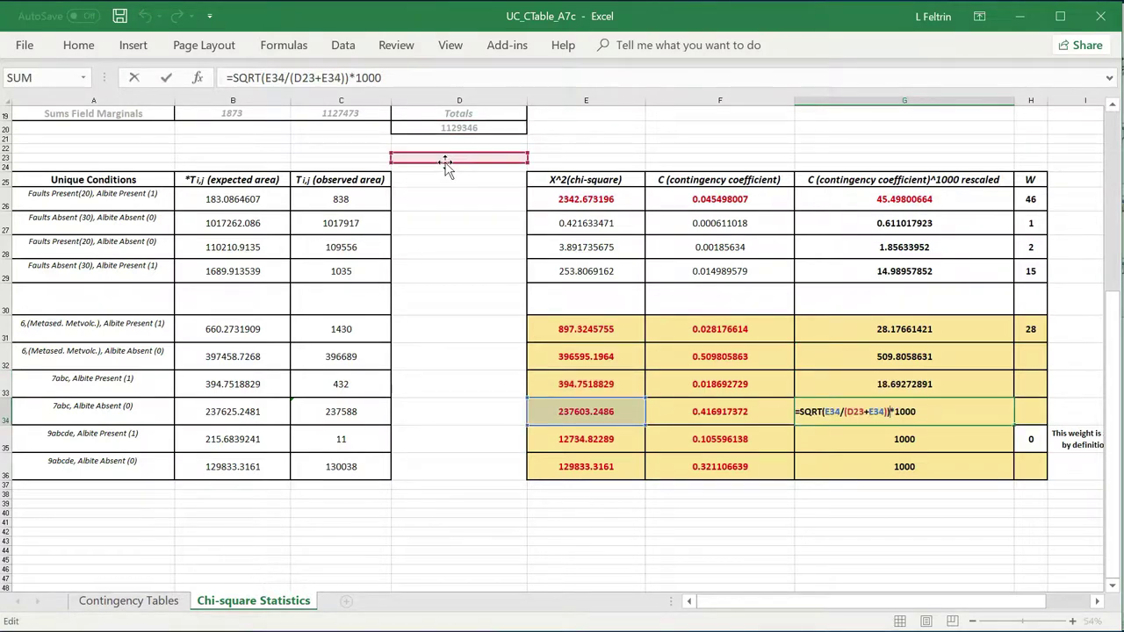
click(449, 129)
key(Return)
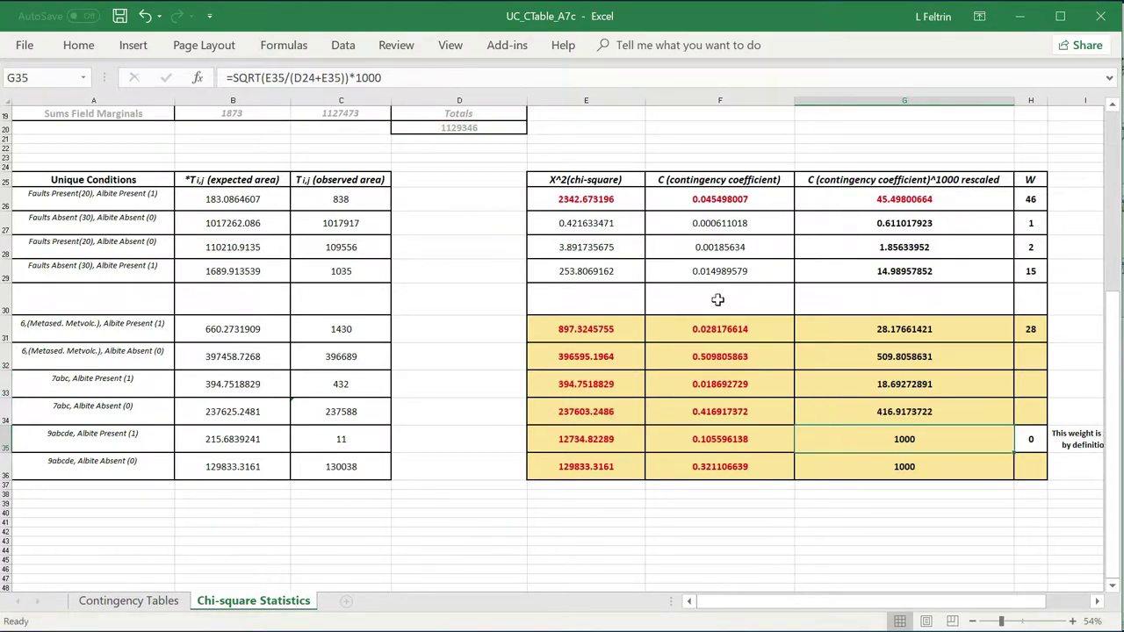
Correct the rescaled coefficient formulas for 9abcde Albite Present and Albite Absent to reference the total in D20
double_click(895, 442)
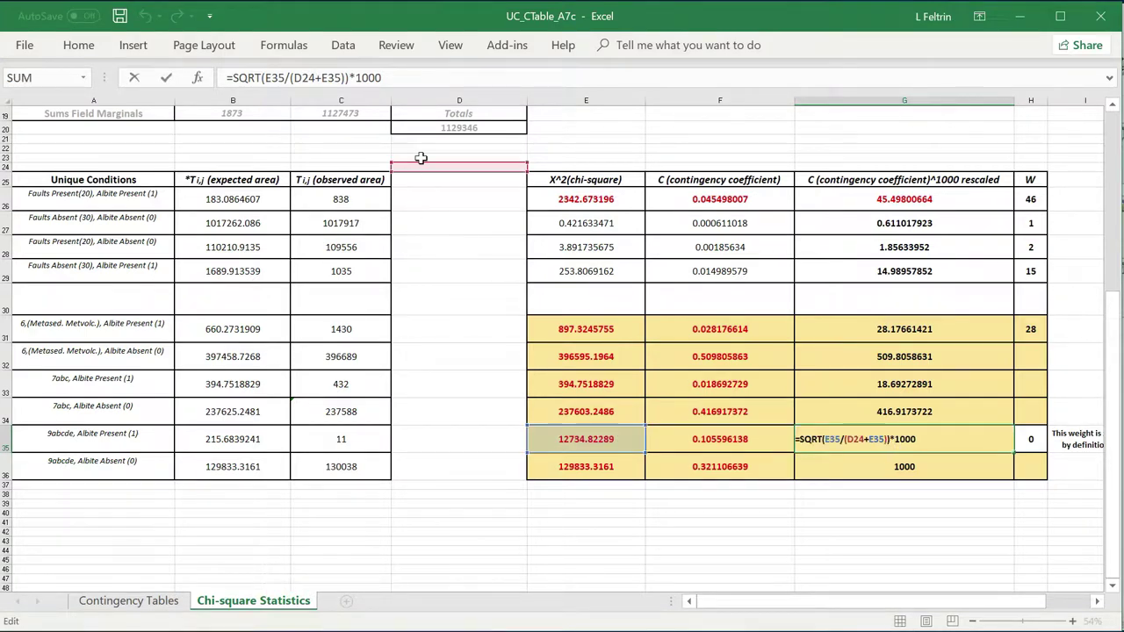
click(443, 129)
key(Return)
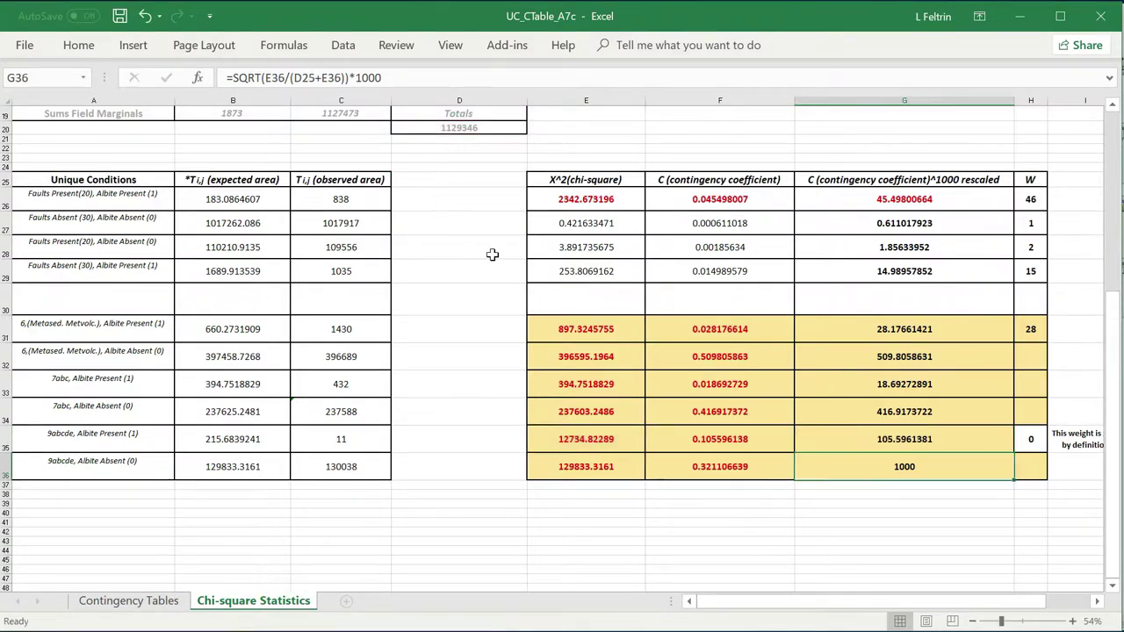
double_click(868, 474)
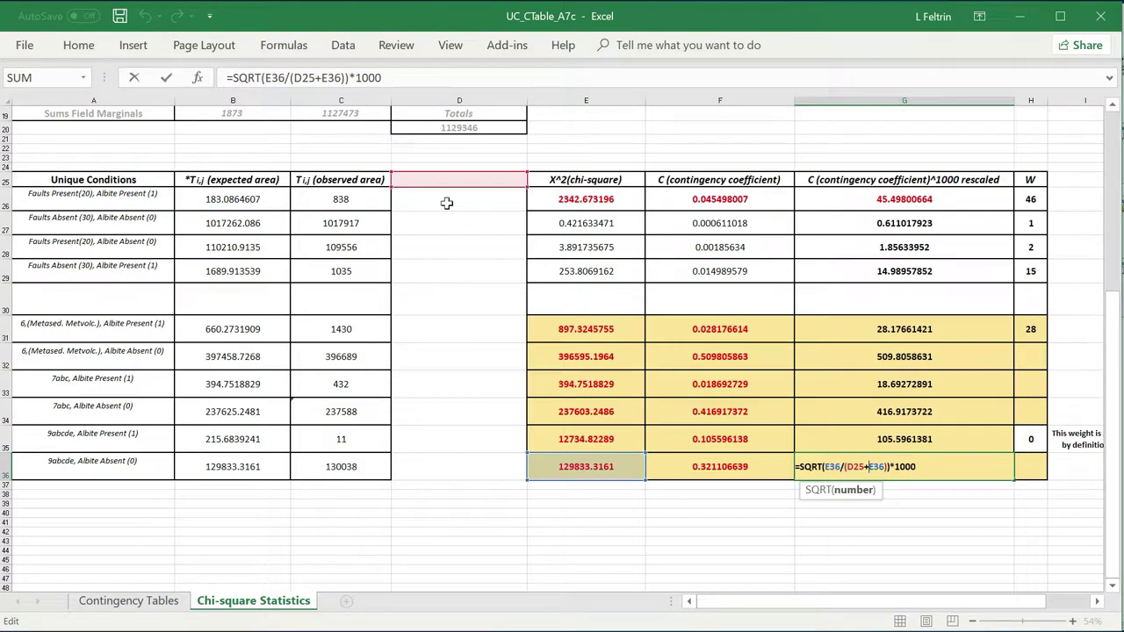
click(442, 129)
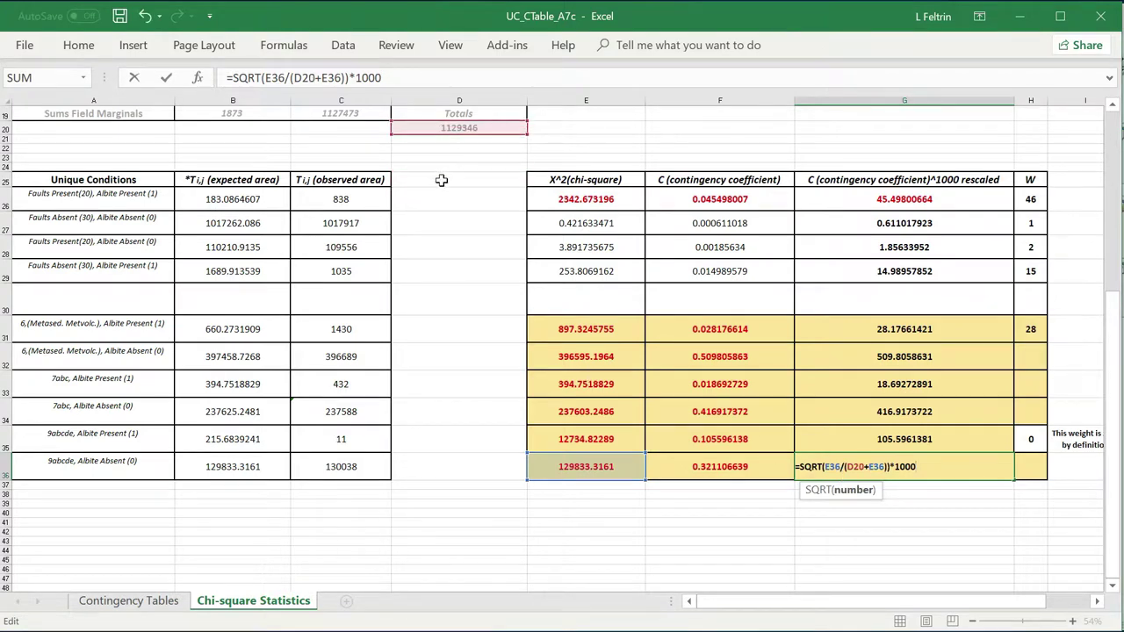
key(Return)
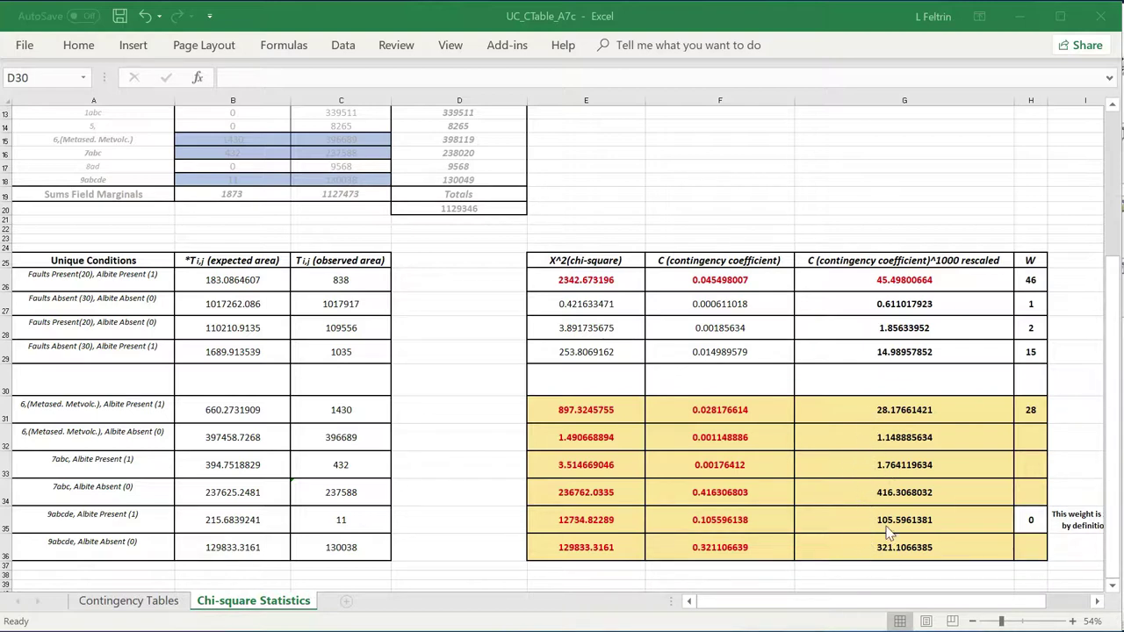
Correct the chi-square formula for 7abc Albite Absent to reference the observed area in C16
double_click(584, 496)
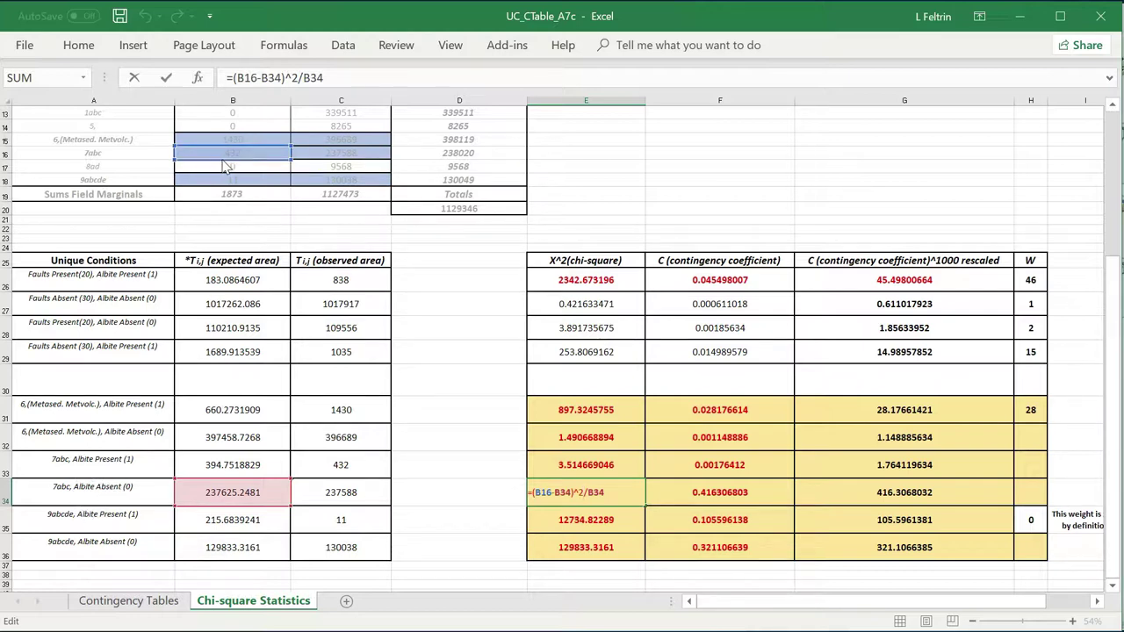
drag(295, 168, 310, 167)
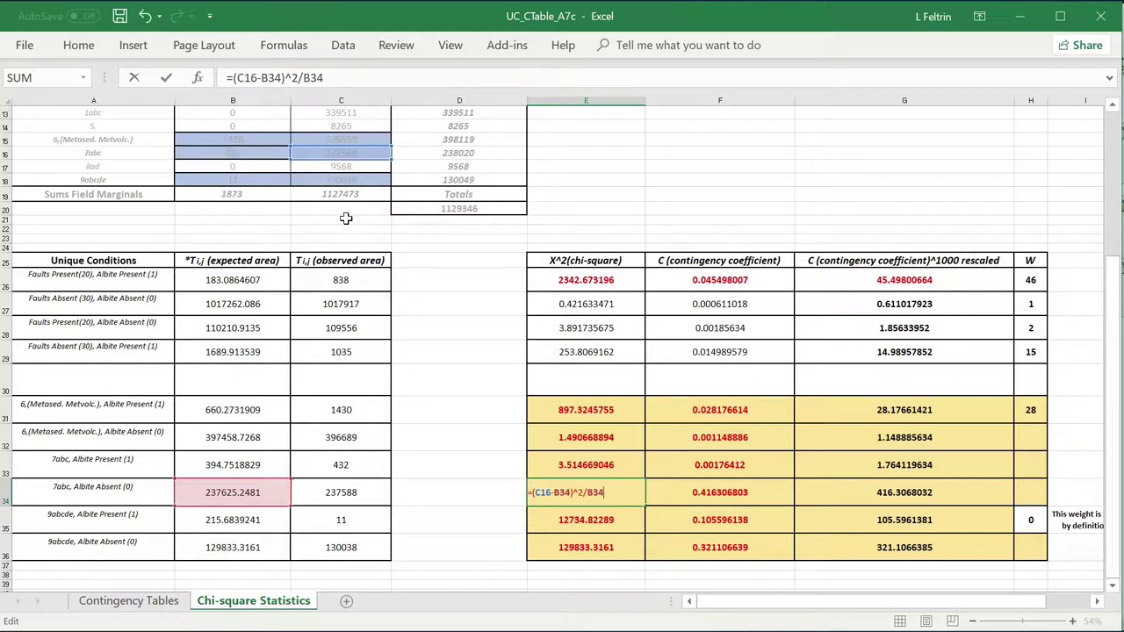
key(Return)
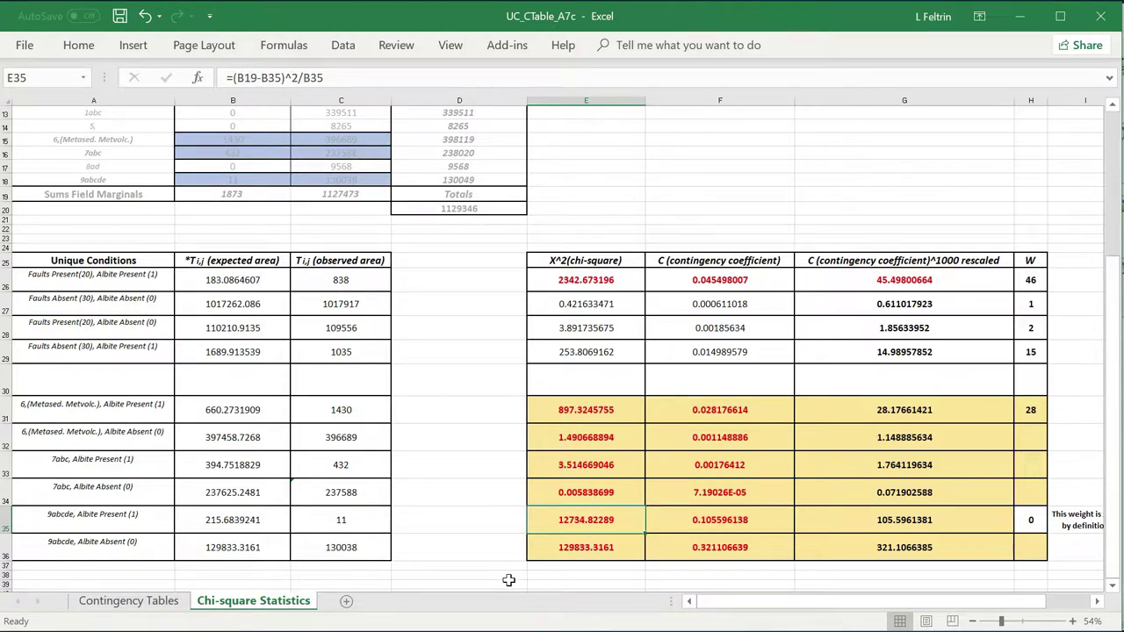
Correct the chi-square formulas for 9abcde Albite Present and Albite Absent to reference the observed areas in B18 and C18
double_click(567, 530)
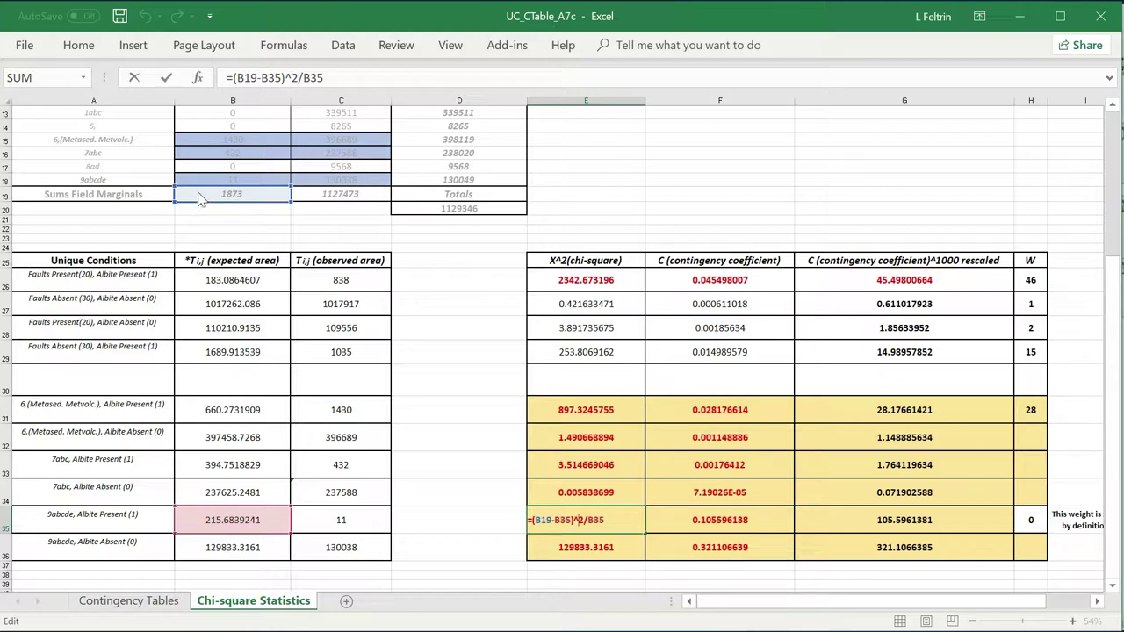
drag(201, 204, 200, 182)
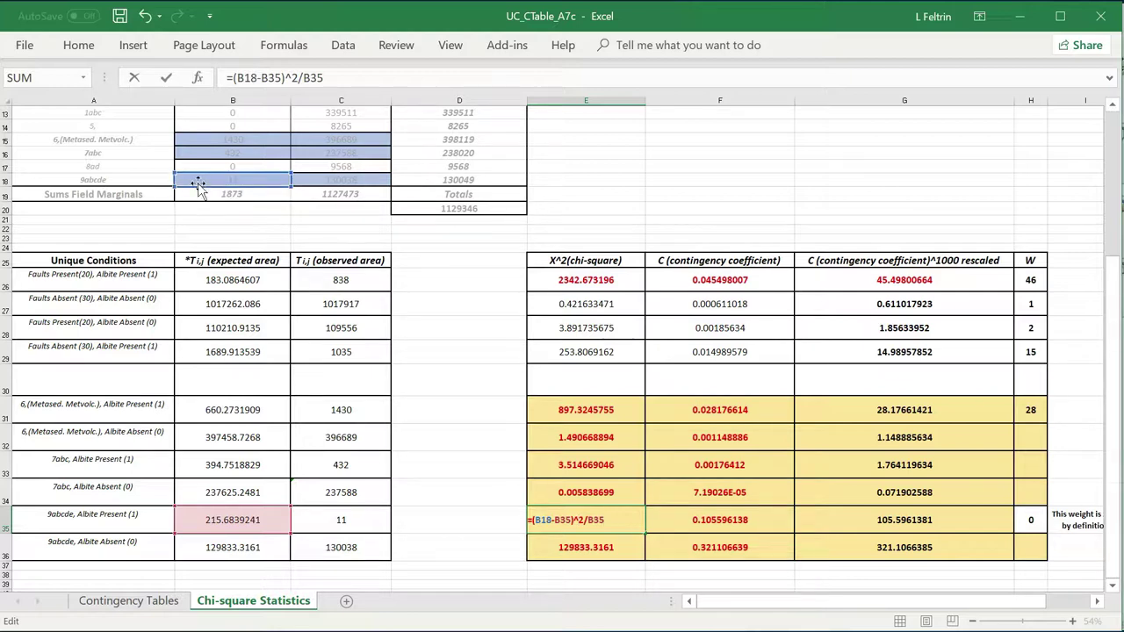
key(Return)
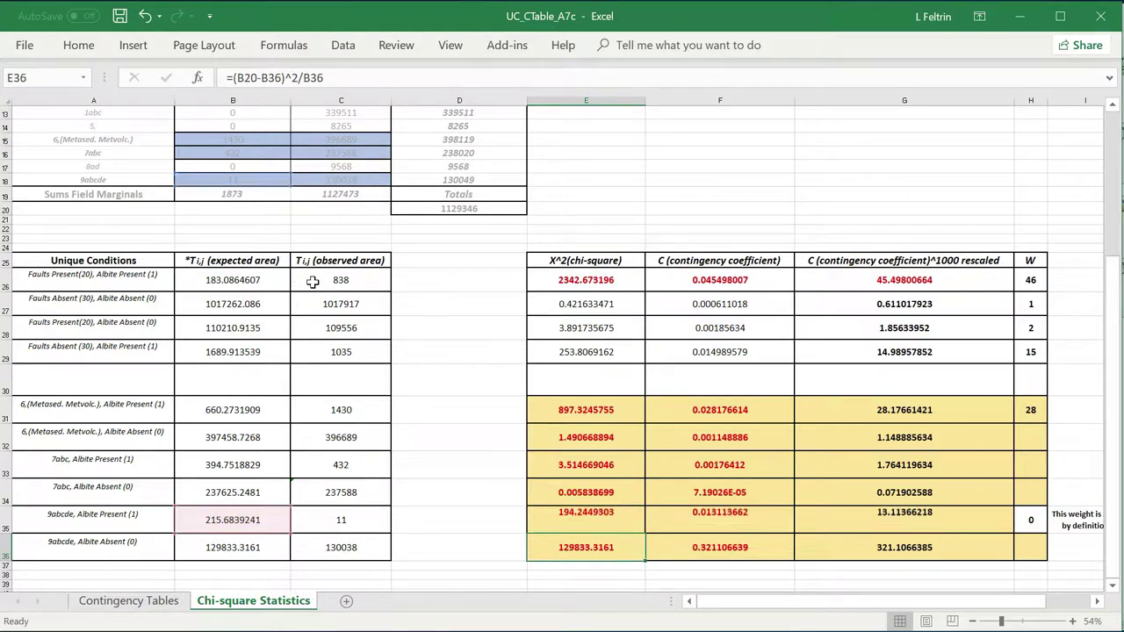
double_click(570, 552)
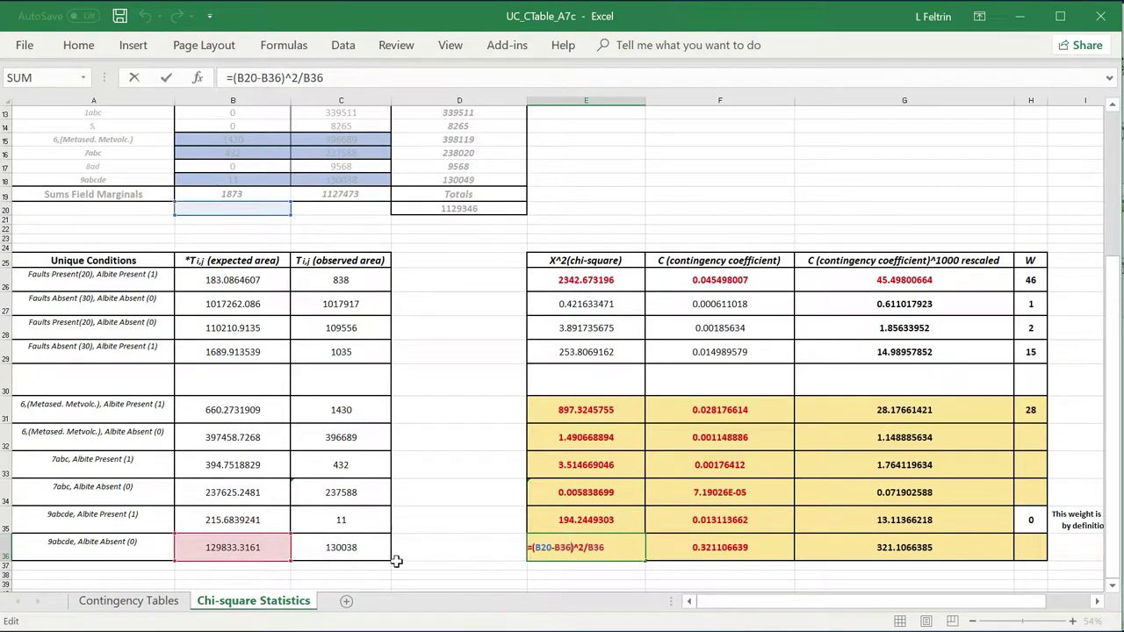
drag(187, 215, 188, 194)
drag(271, 189, 336, 189)
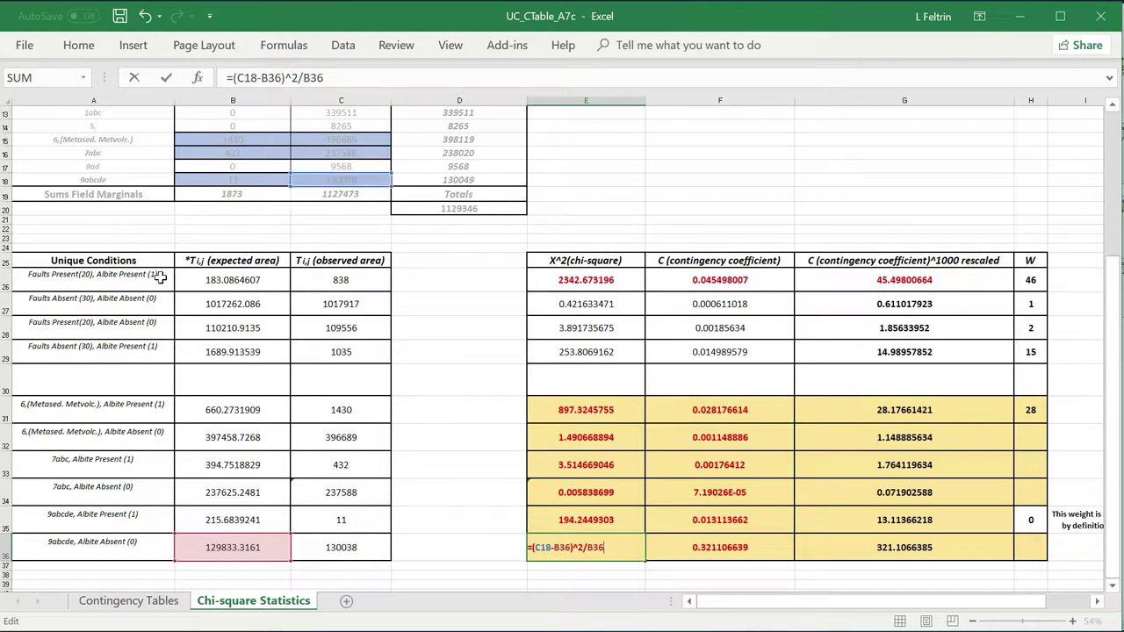
key(Return)
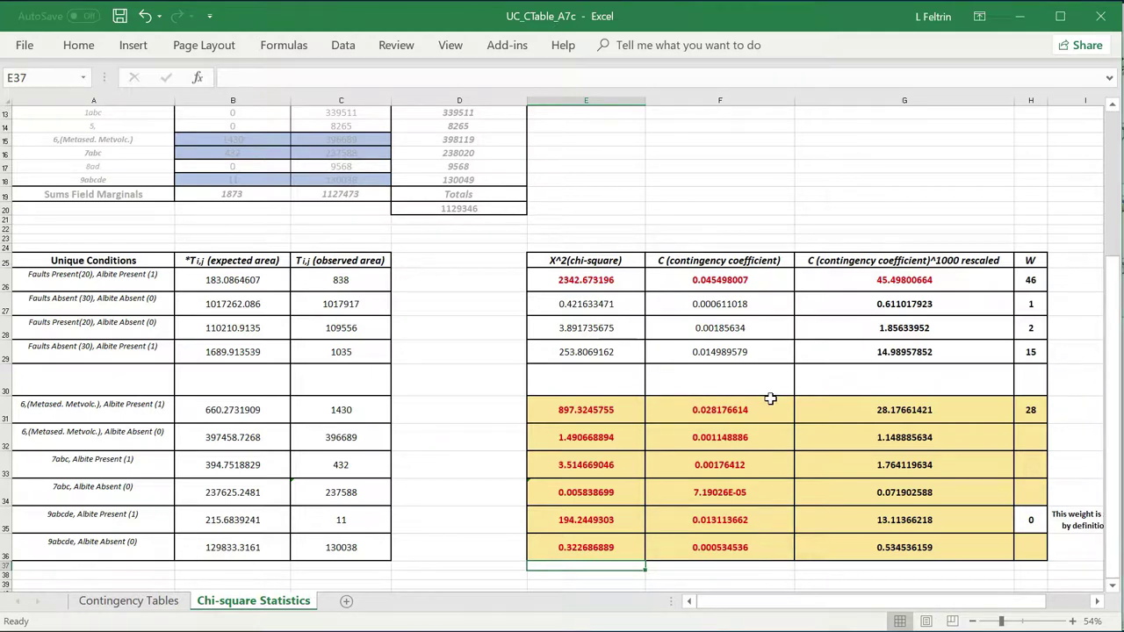
Enter the weights 1 for unit 6 Albite Absent, 2 for 7abc Present, 0 for 7abc Absent and 0 for 9abcde Absent
click(1020, 443)
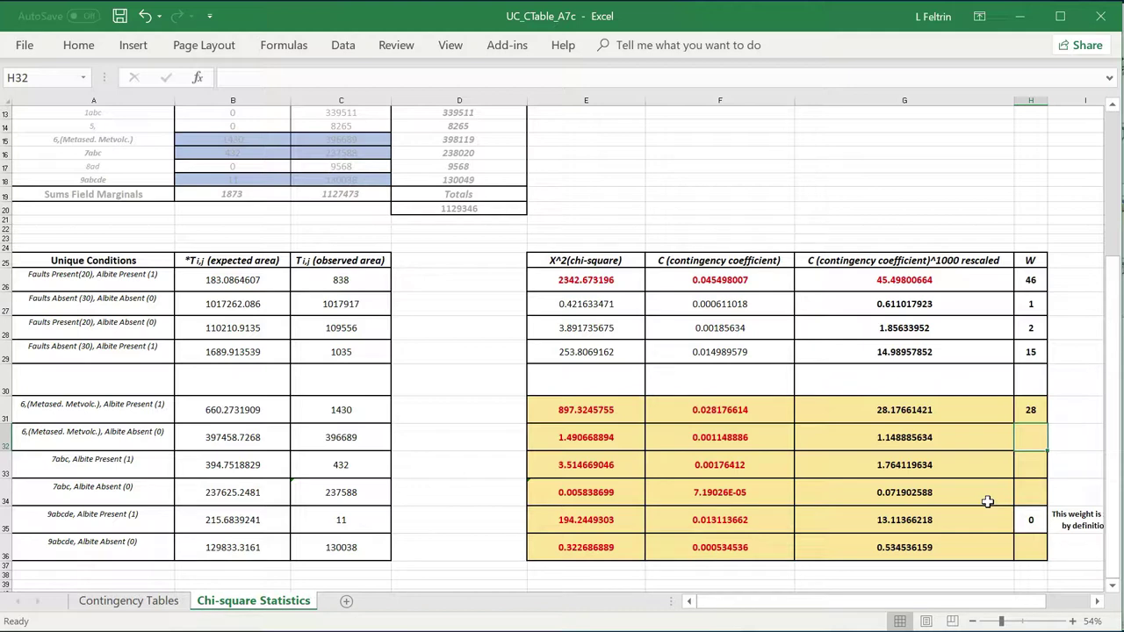
text(1)
key(Return)
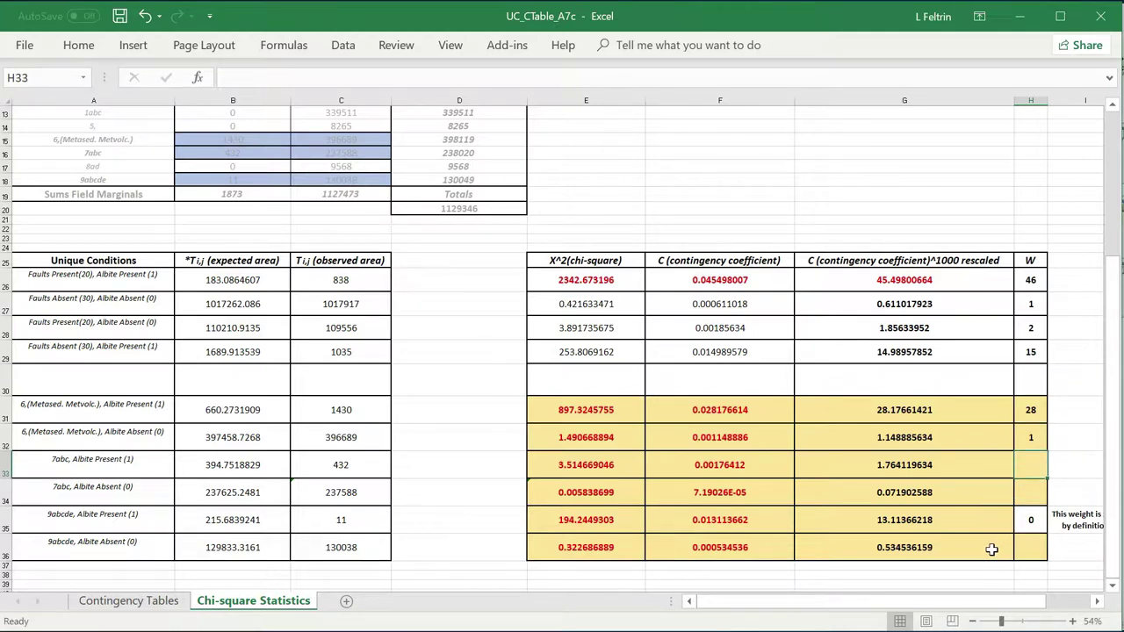
text(1)
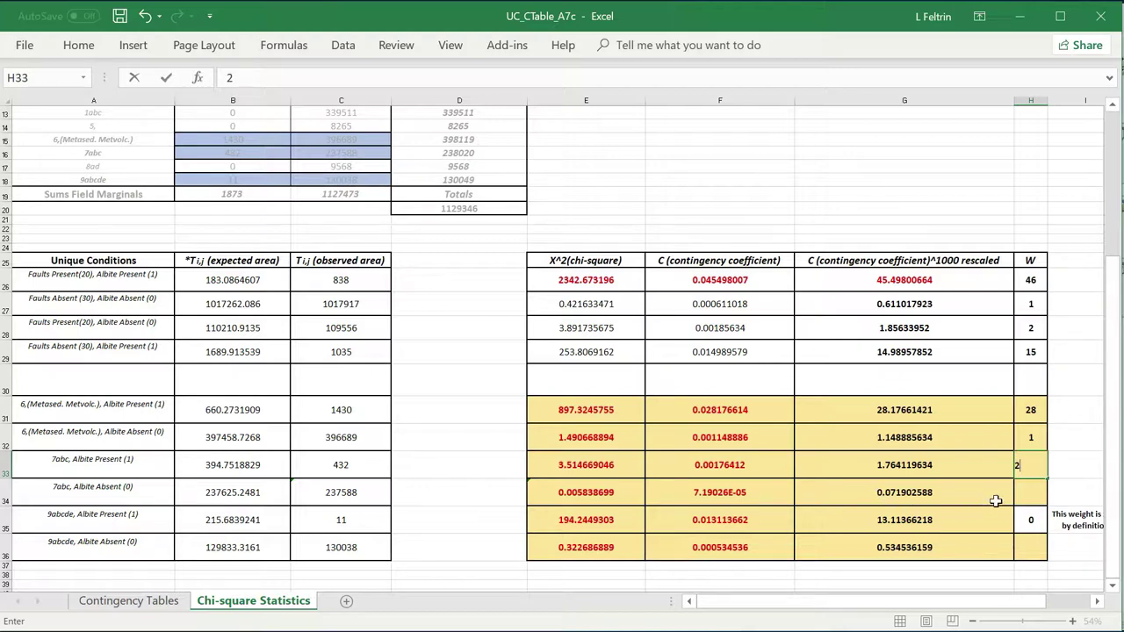
key(Return)
text(0)
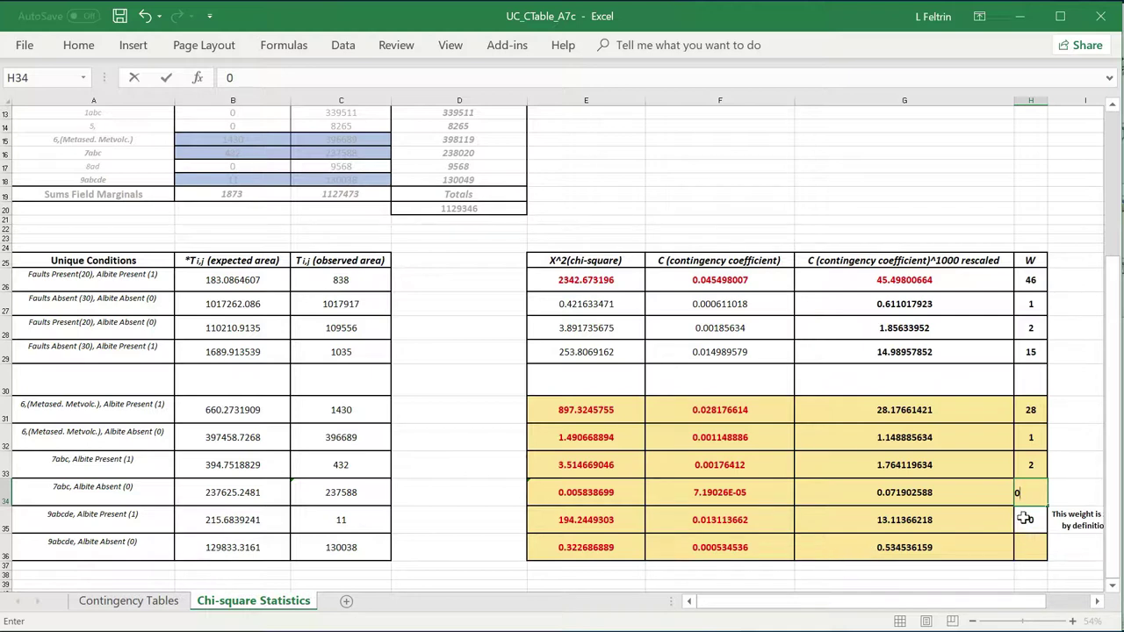
key(Return)
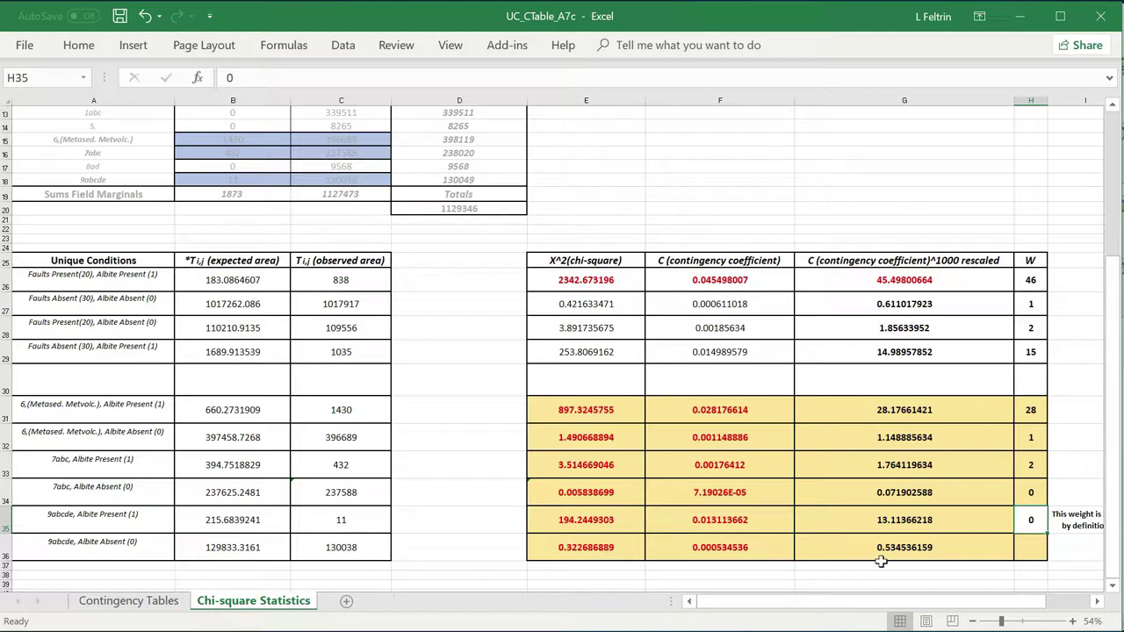
click(1030, 551)
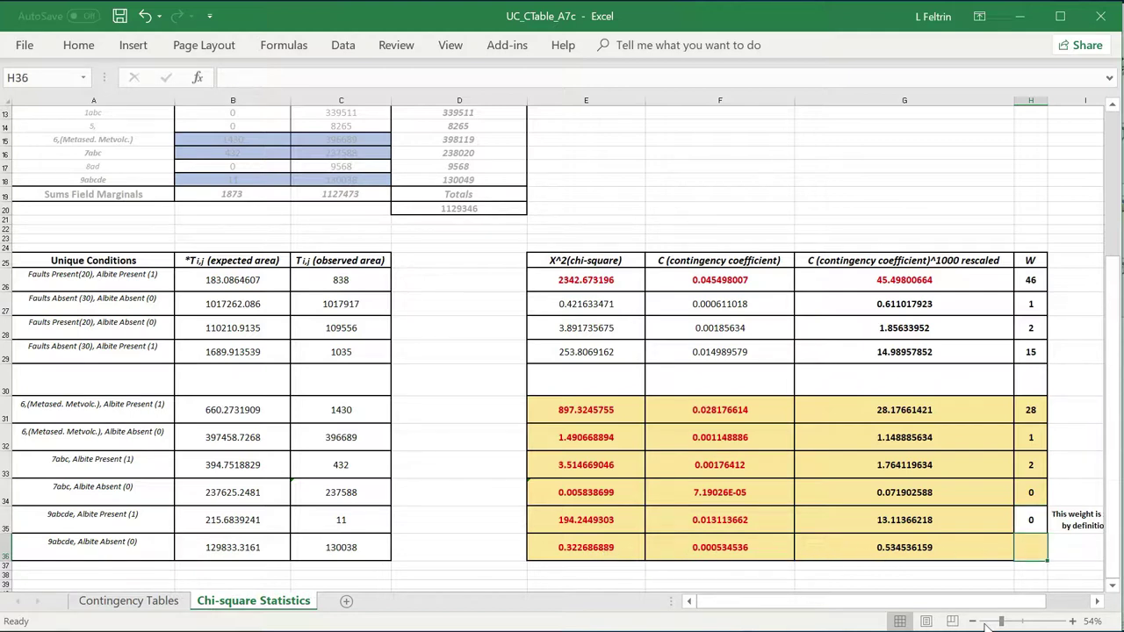
text(0)
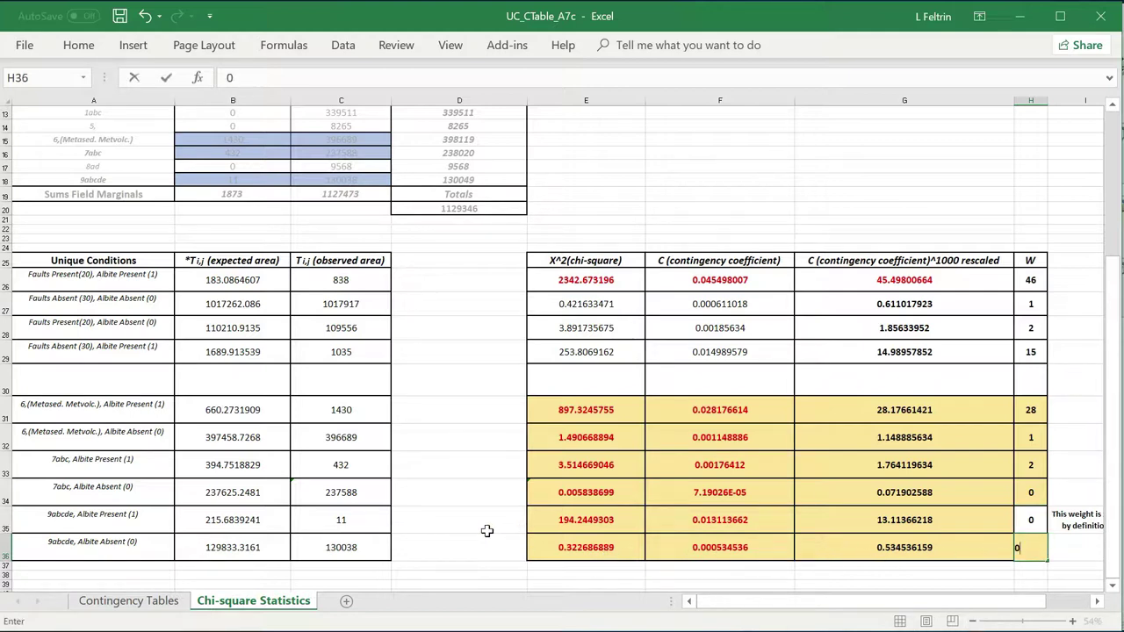
click(507, 405)
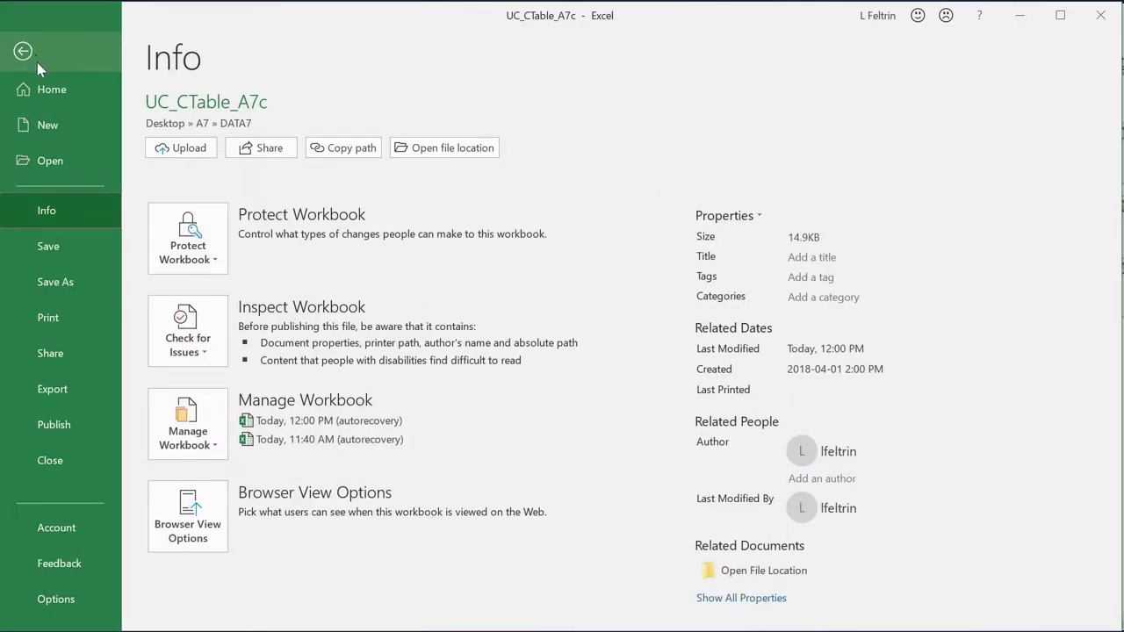
Save a copy of the workbook in the DATA7 folder as UC_CTable_A7cv2
click(63, 282)
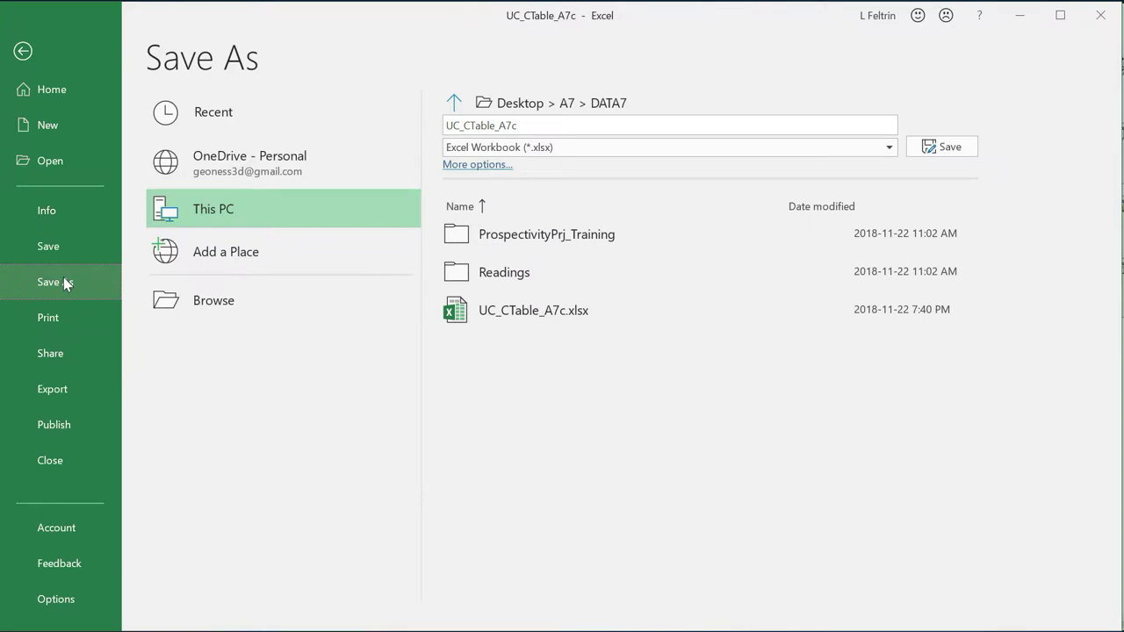
click(538, 121)
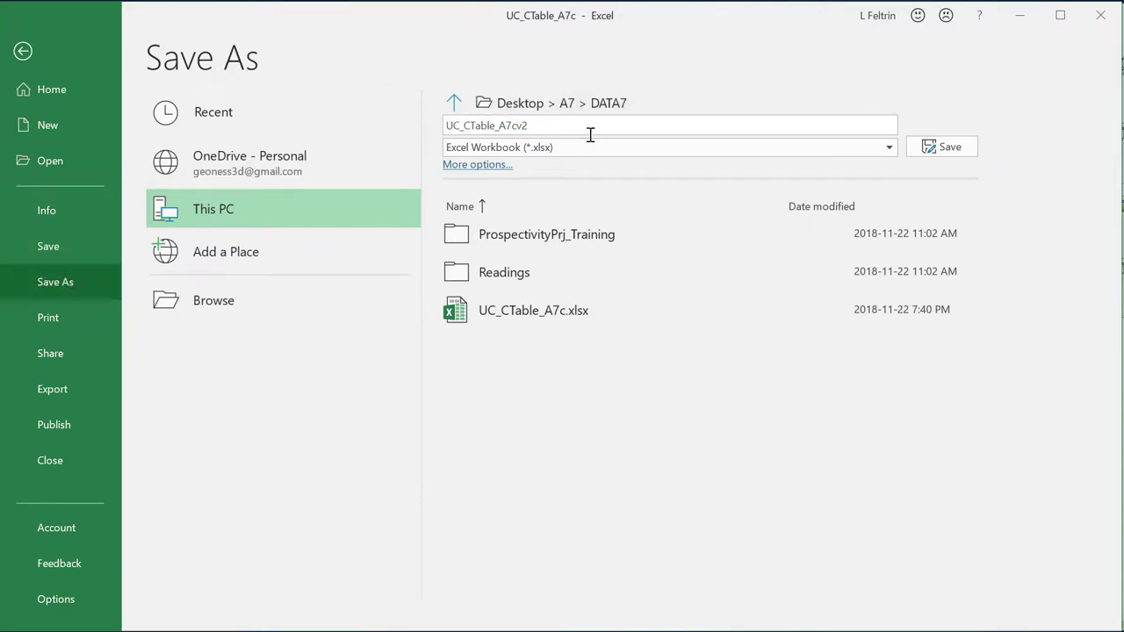
click(918, 148)
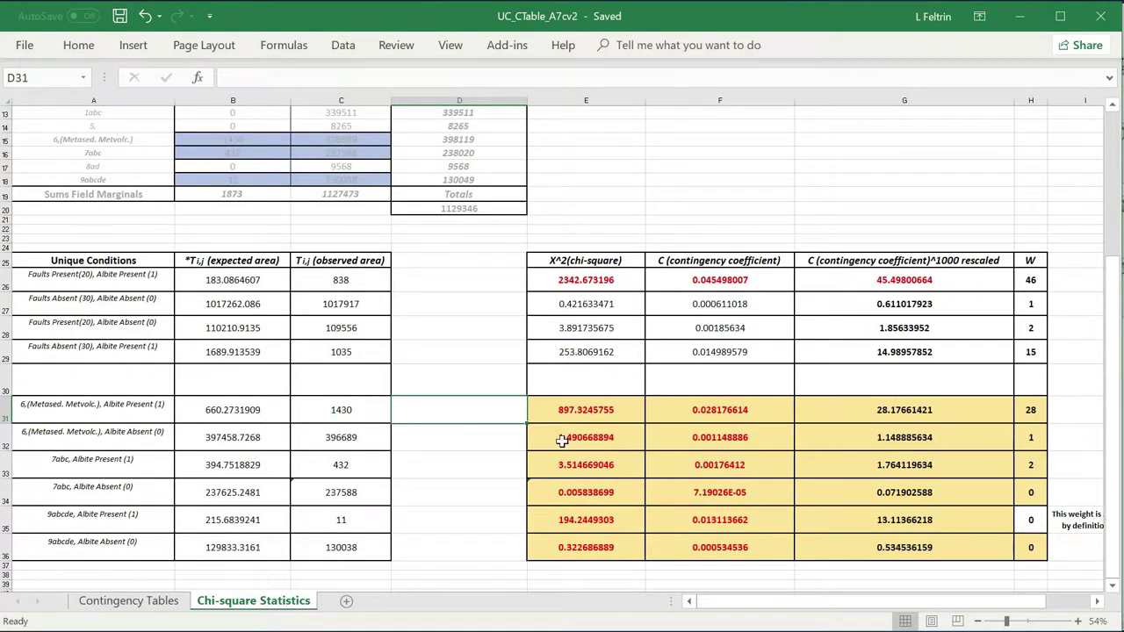
Switch to ArcMap, close the Identify window and shrink the attribute table to give the map and layer list more room
click(1019, 18)
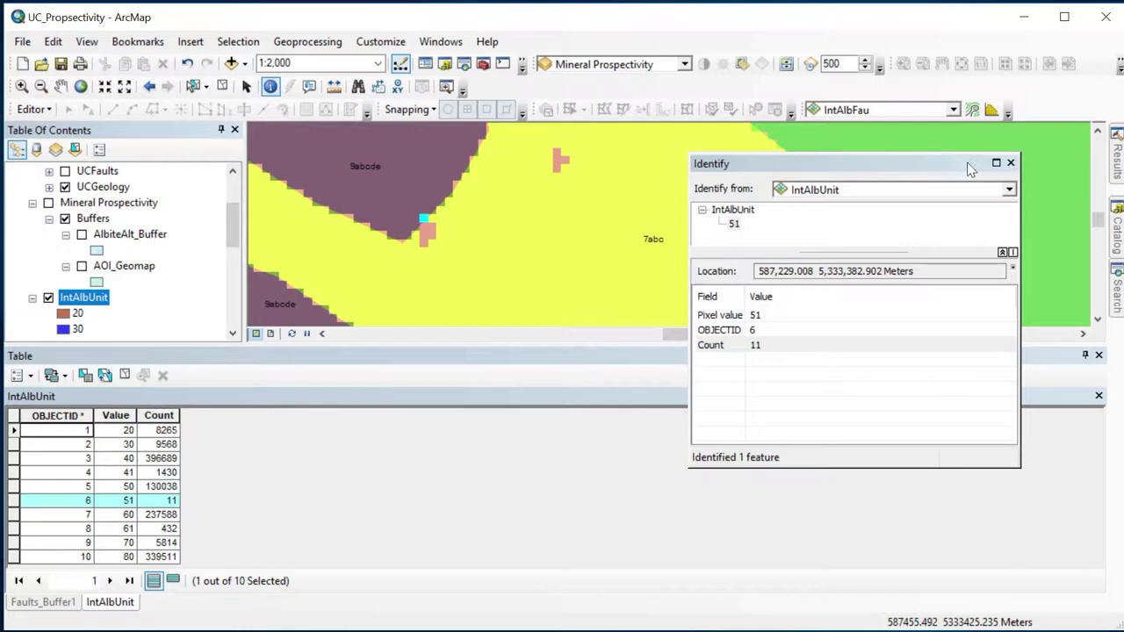
click(1011, 163)
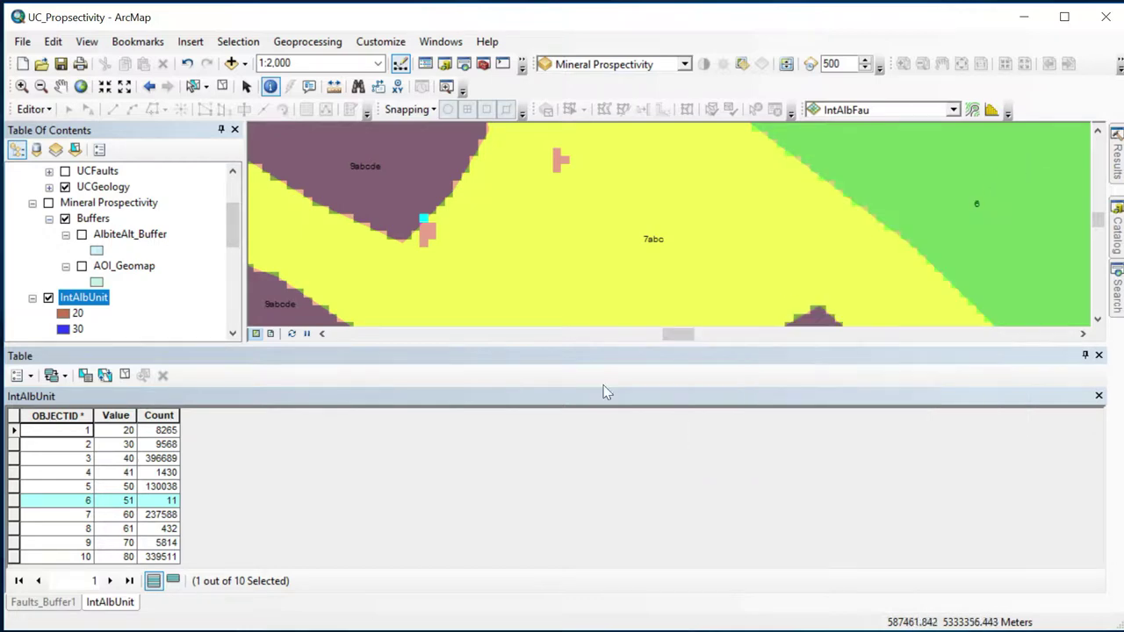
drag(321, 350, 316, 402)
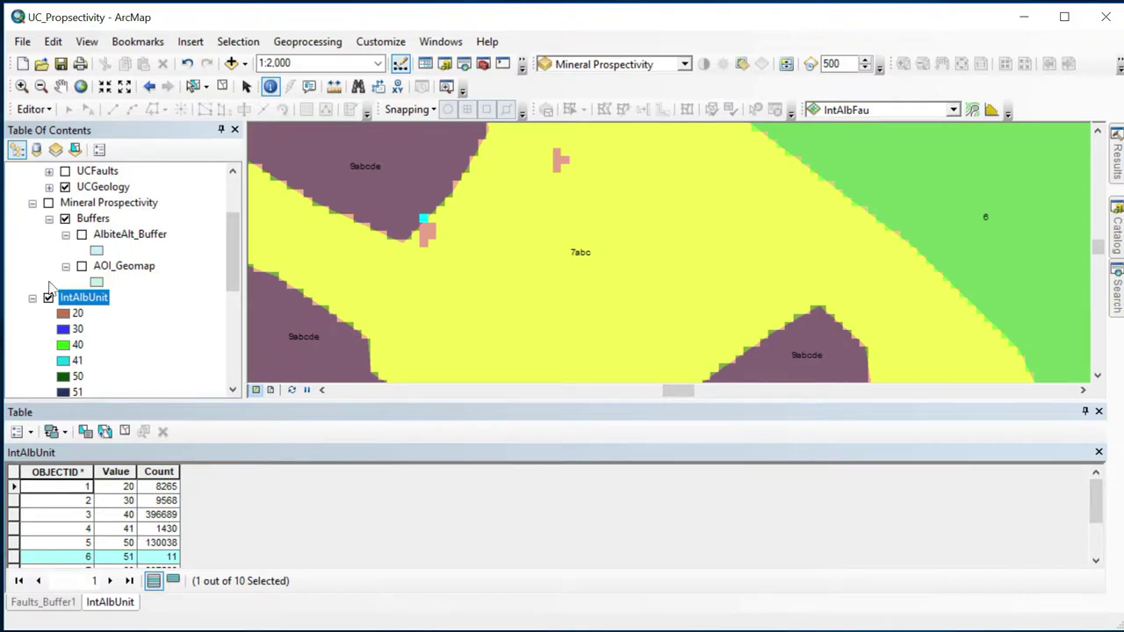
scroll(83, 309, down, 2)
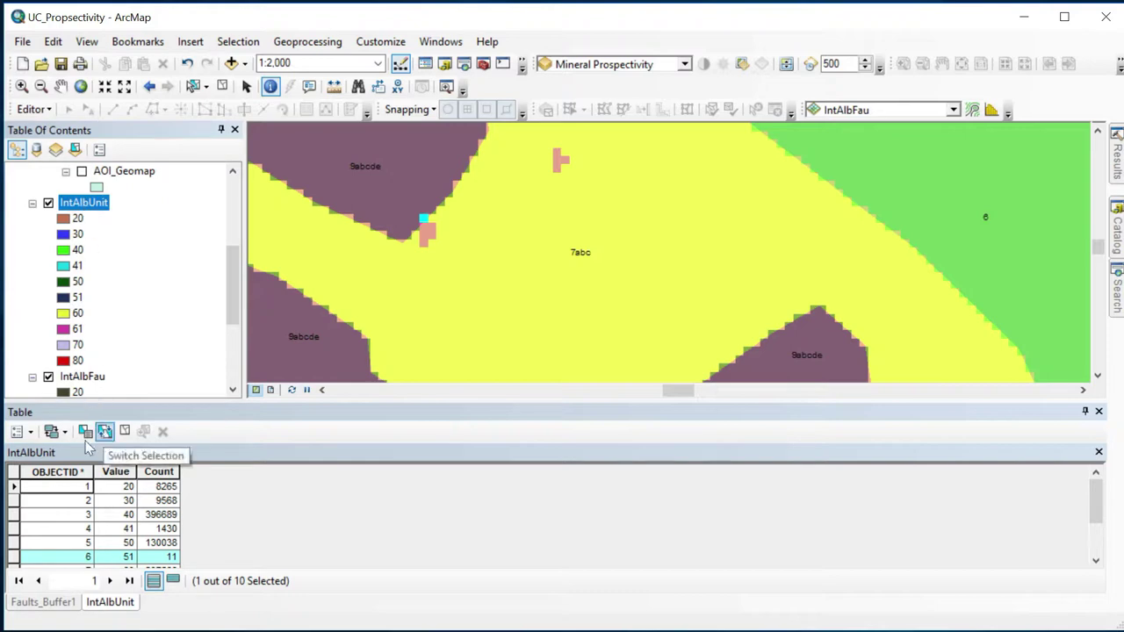
Add a Short Integer field named Weight1 to the IntAlbUnit attribute table
click(28, 432)
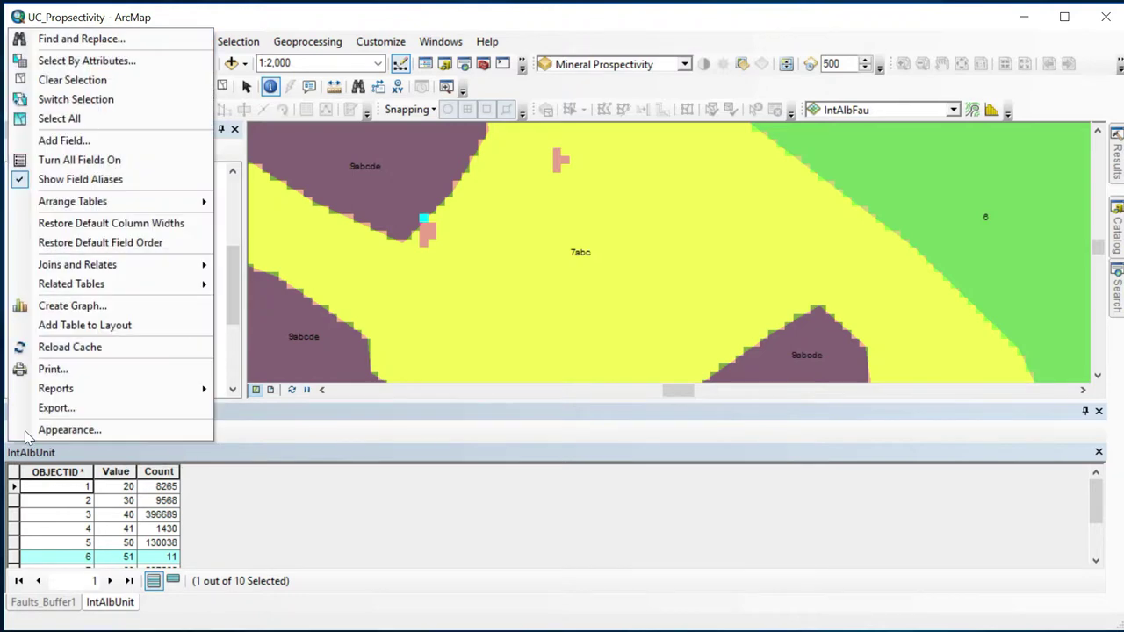
click(64, 142)
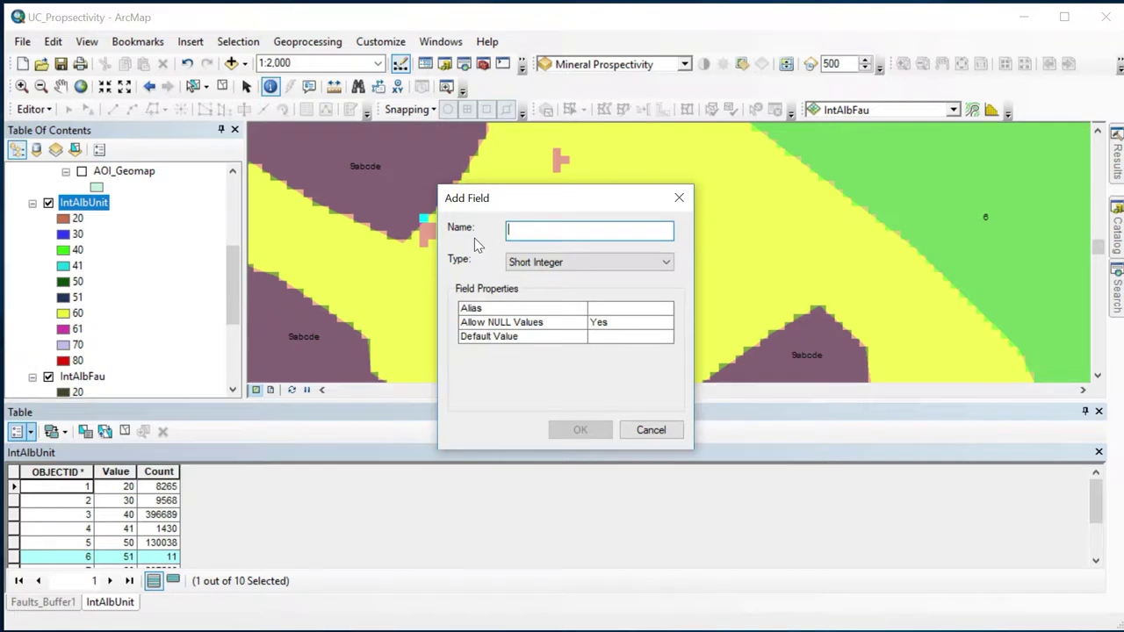
text(Weight1)
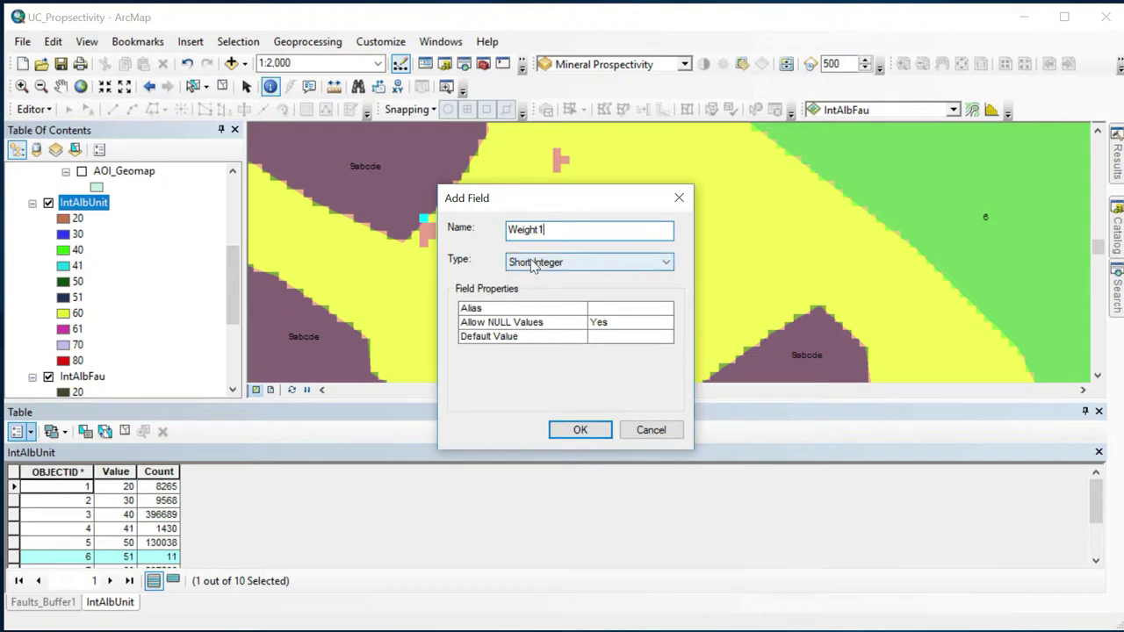
click(568, 431)
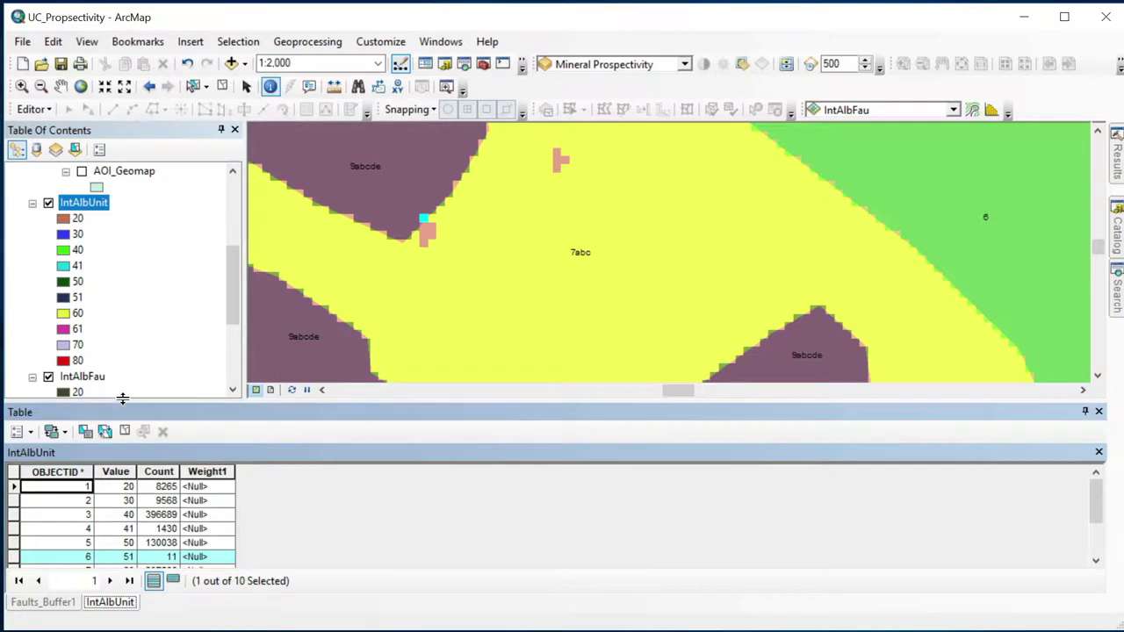
Inspect the IntAlbUnit records and the map at 1:15,000, and check the W weights in the Excel chi-square sheet
scroll(136, 501, down, 2)
scroll(130, 497, up, 2)
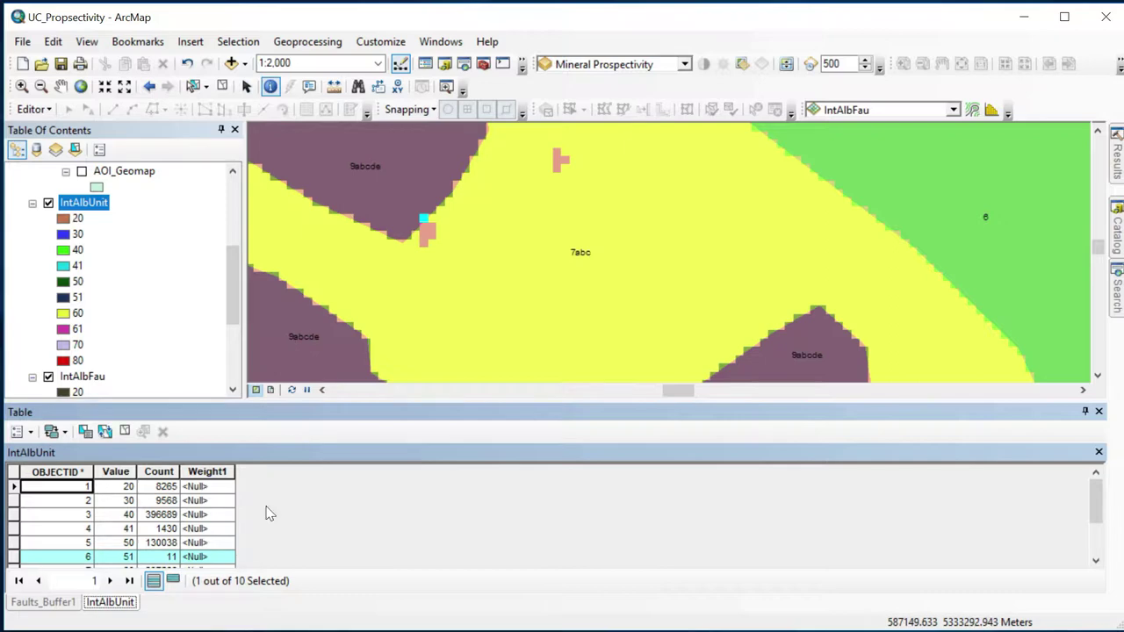
drag(193, 399, 195, 265)
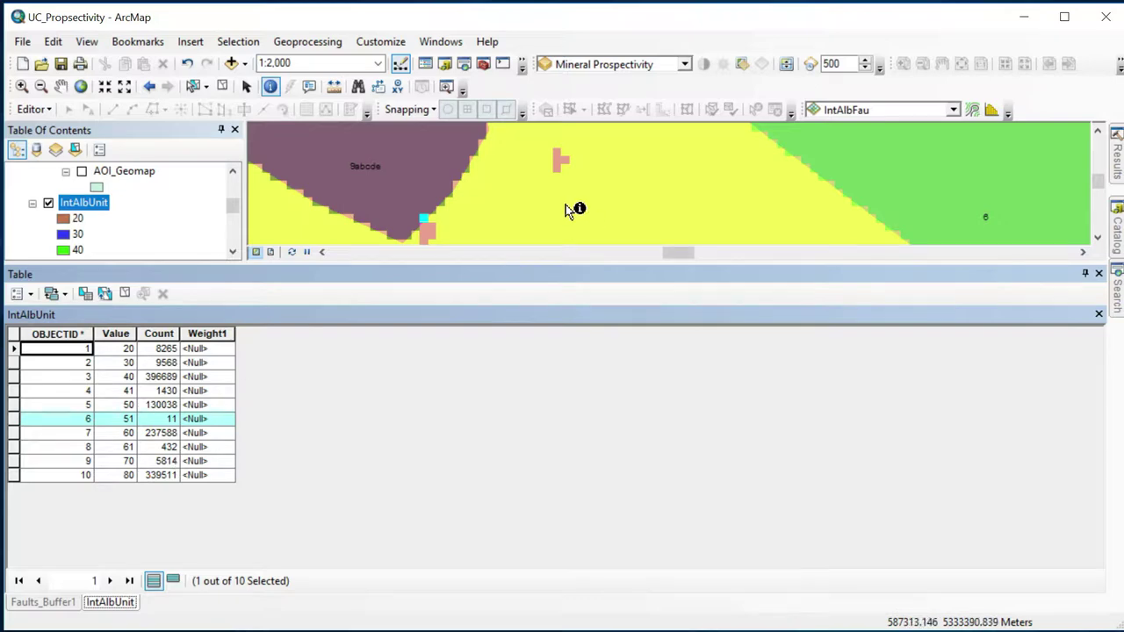
scroll(566, 205, up, 4)
scroll(541, 220, up, 2)
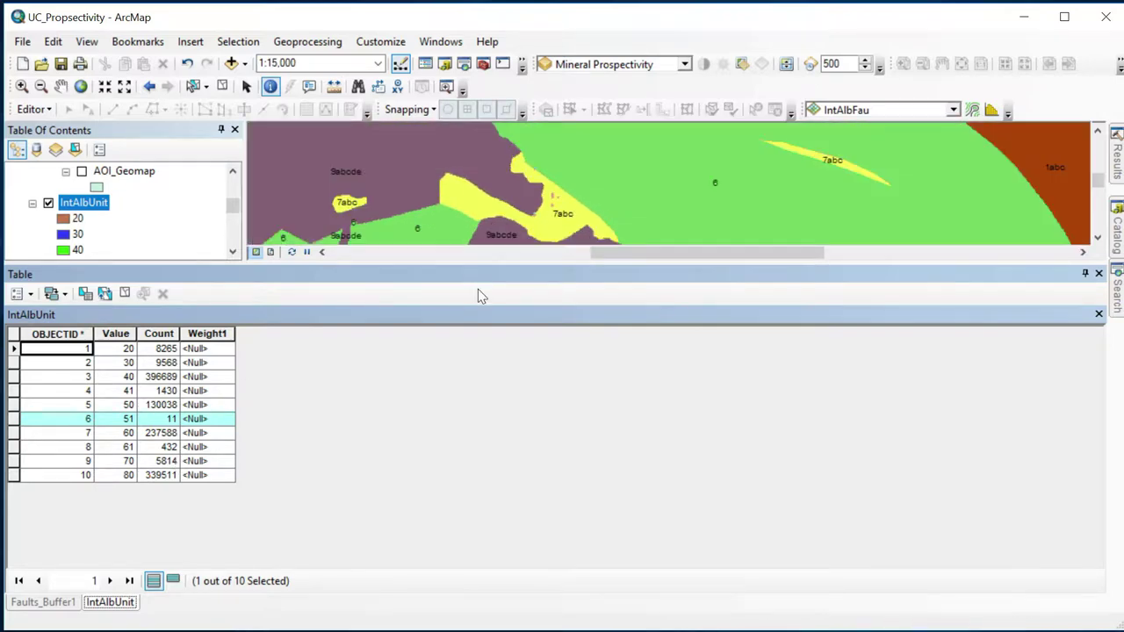
drag(474, 262, 460, 358)
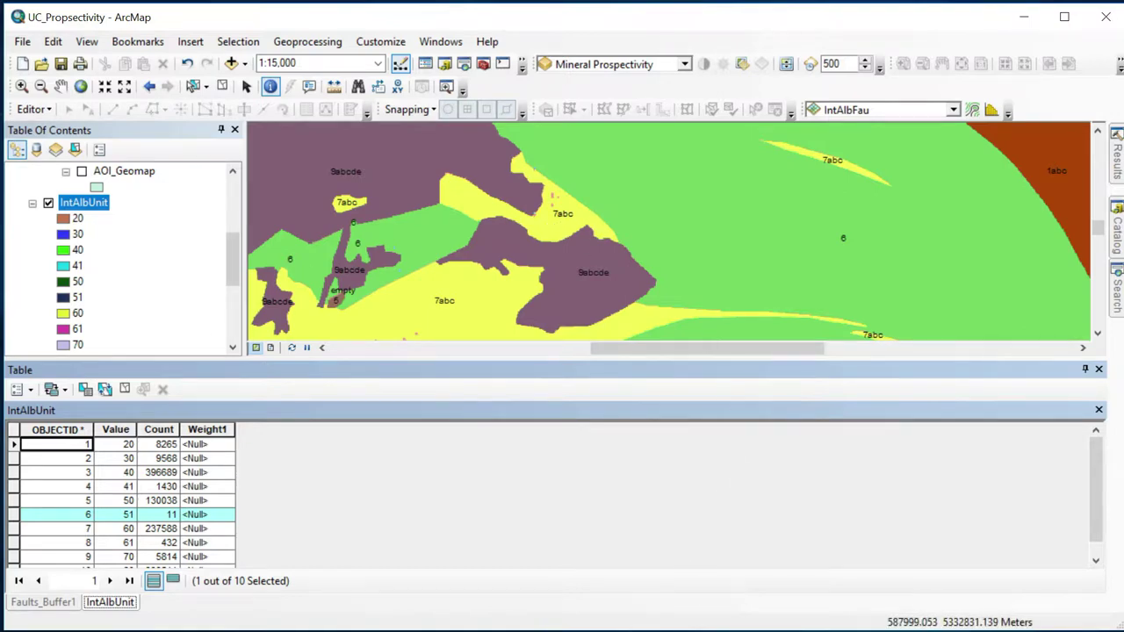
key(alt+Tab)
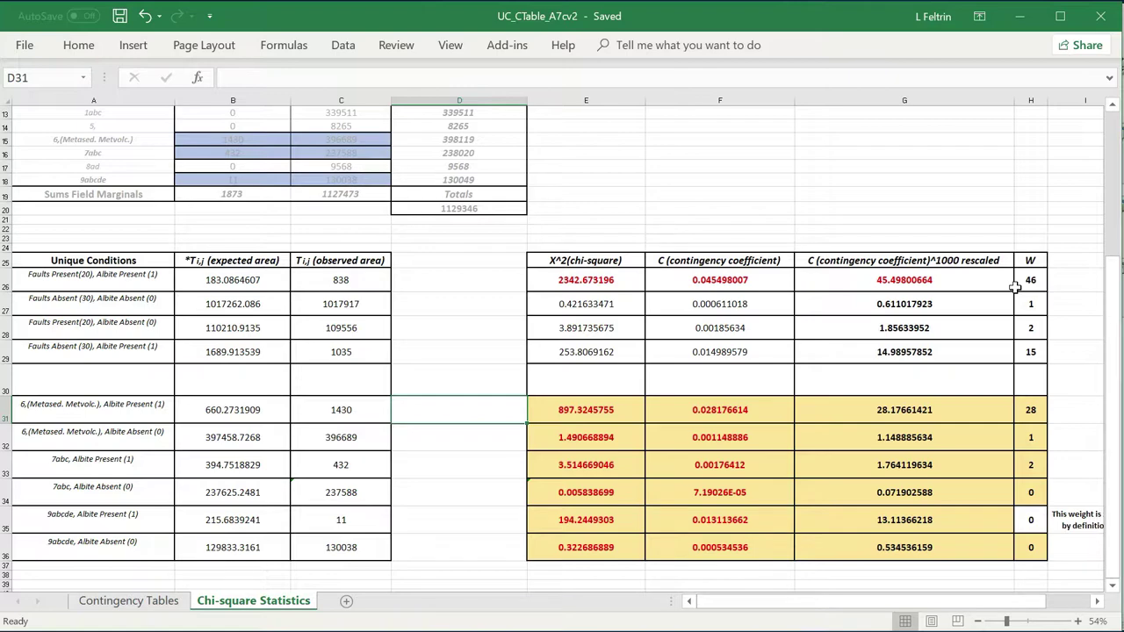
Switch to ArcMap and open the attribute table of the IntAlbFau raster layer
click(1023, 17)
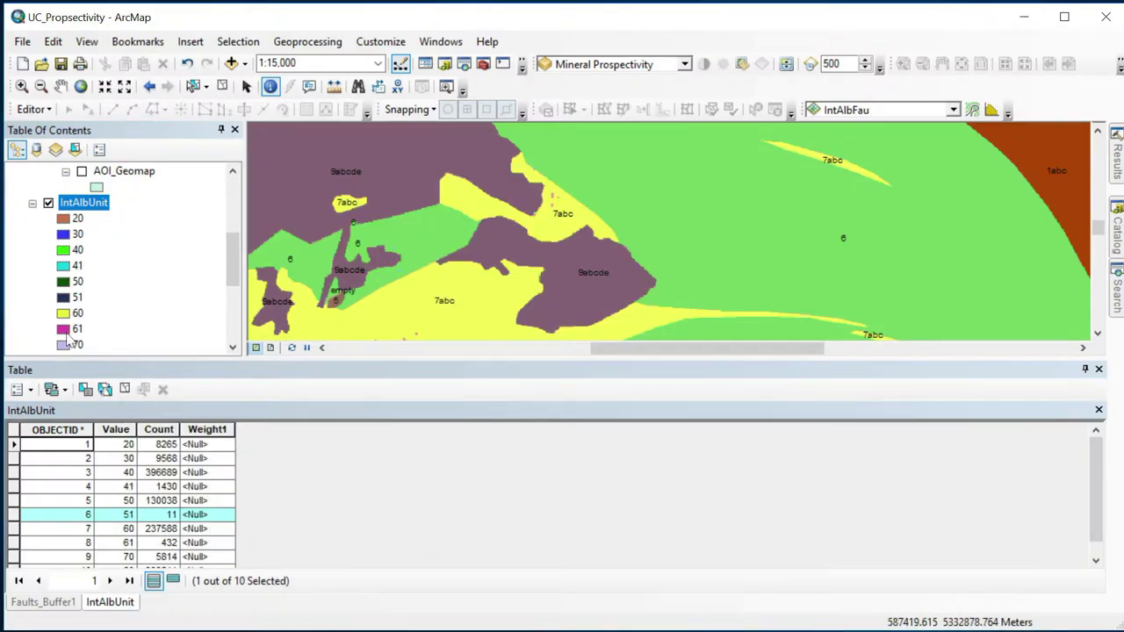
scroll(127, 243, up, 4)
scroll(120, 266, down, 6)
scroll(121, 263, down, 1)
scroll(78, 247, up, 2)
right_click(90, 283)
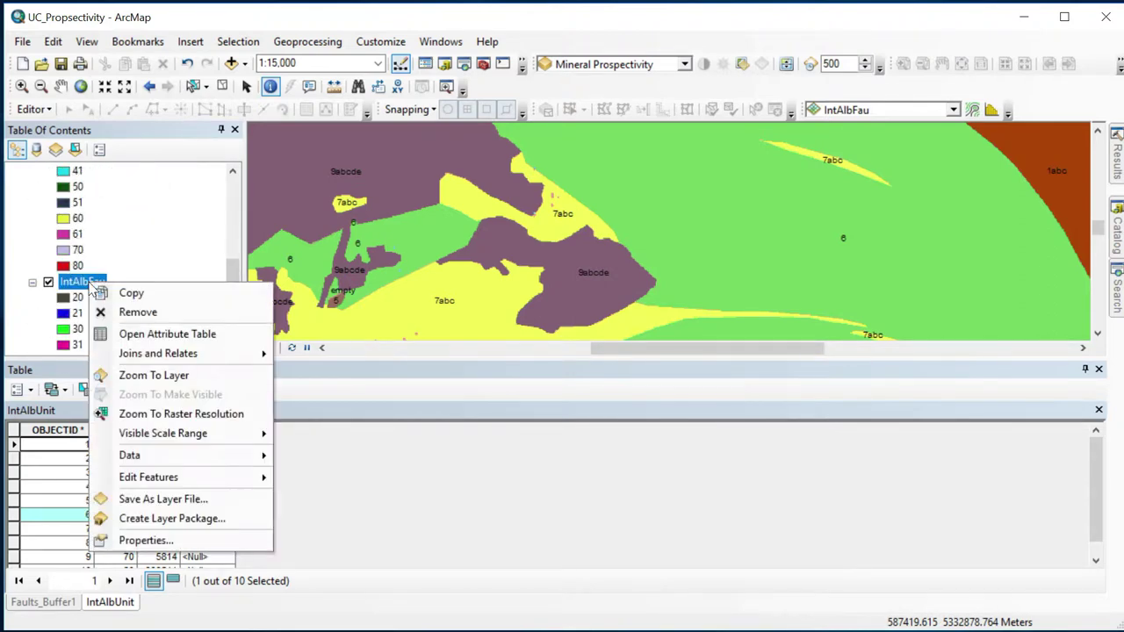
click(128, 333)
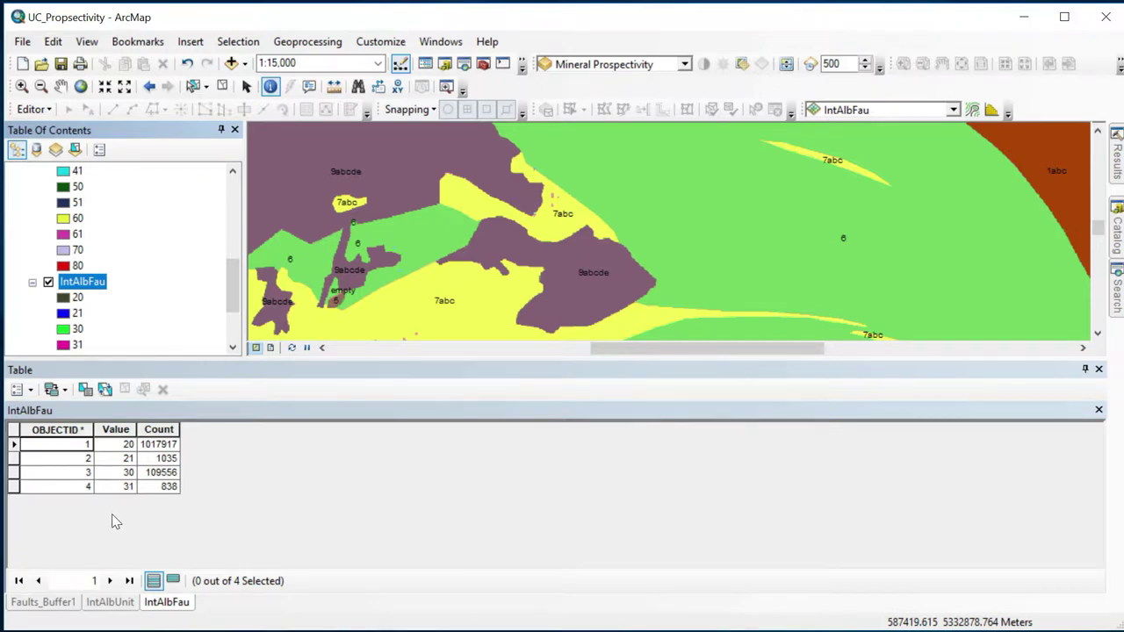
Add a Short Integer field named Weight2 to the IntAlbFau attribute table
click(165, 487)
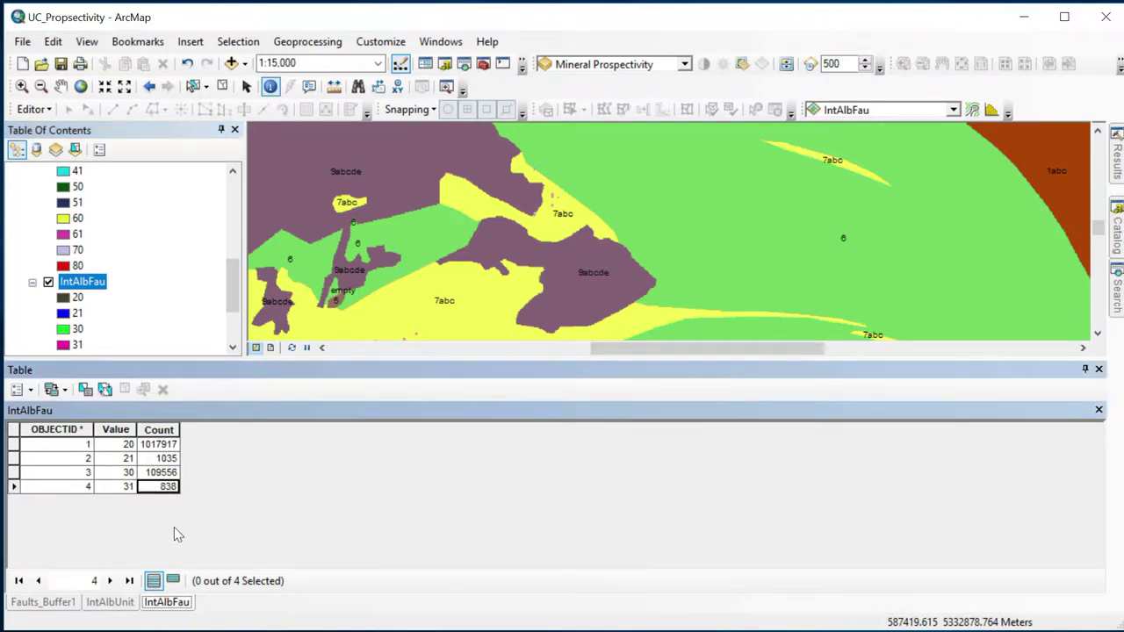
click(31, 392)
click(44, 98)
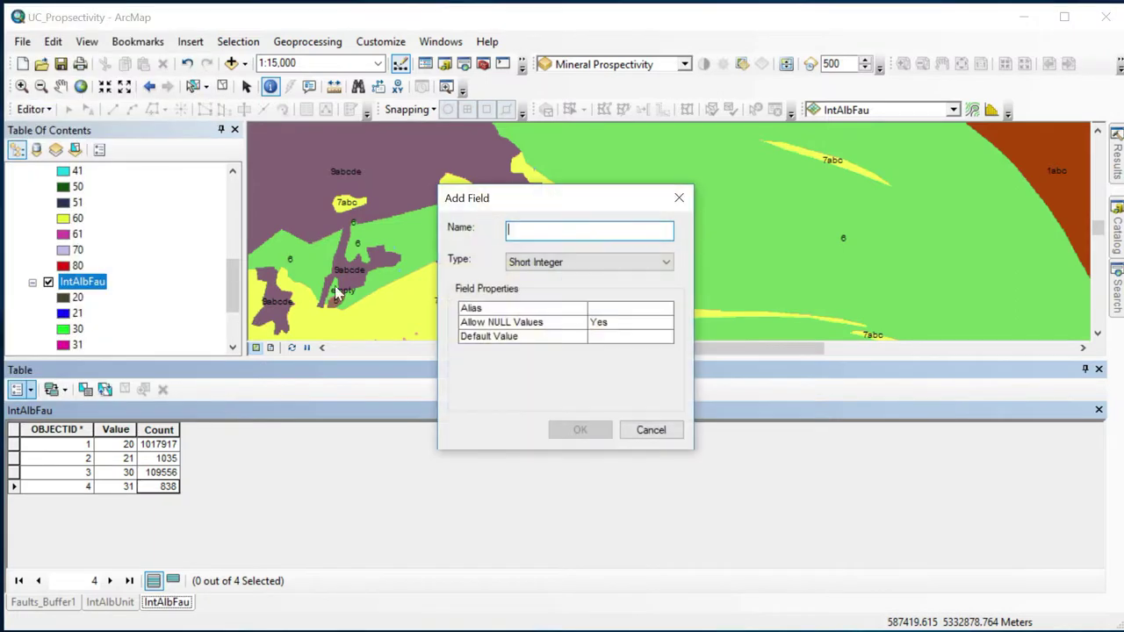
text(Weight2)
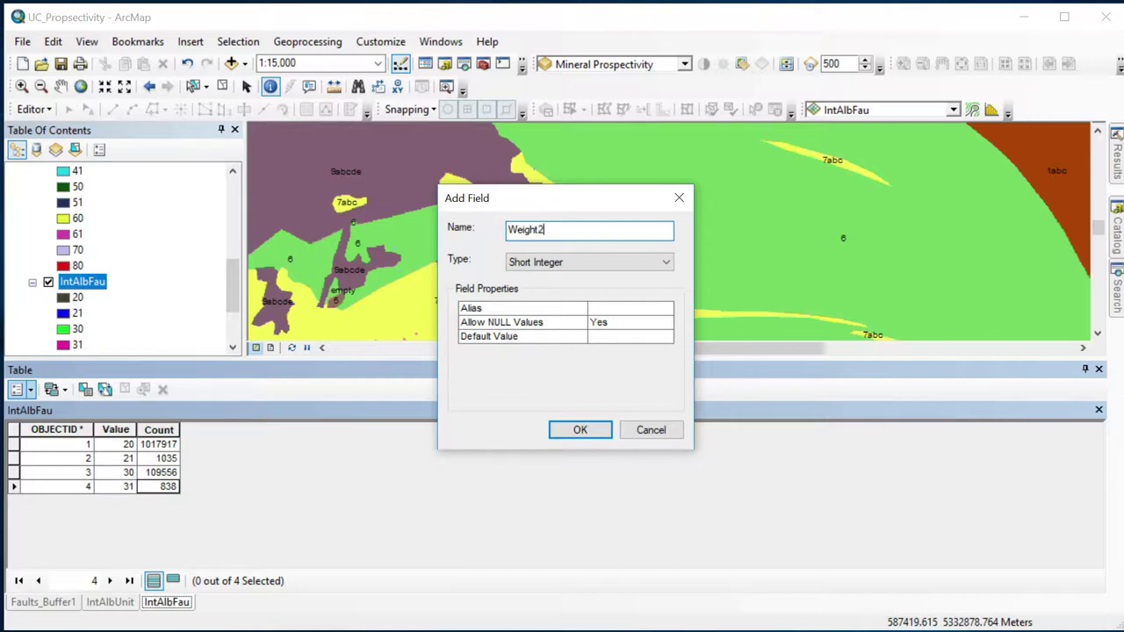
click(577, 428)
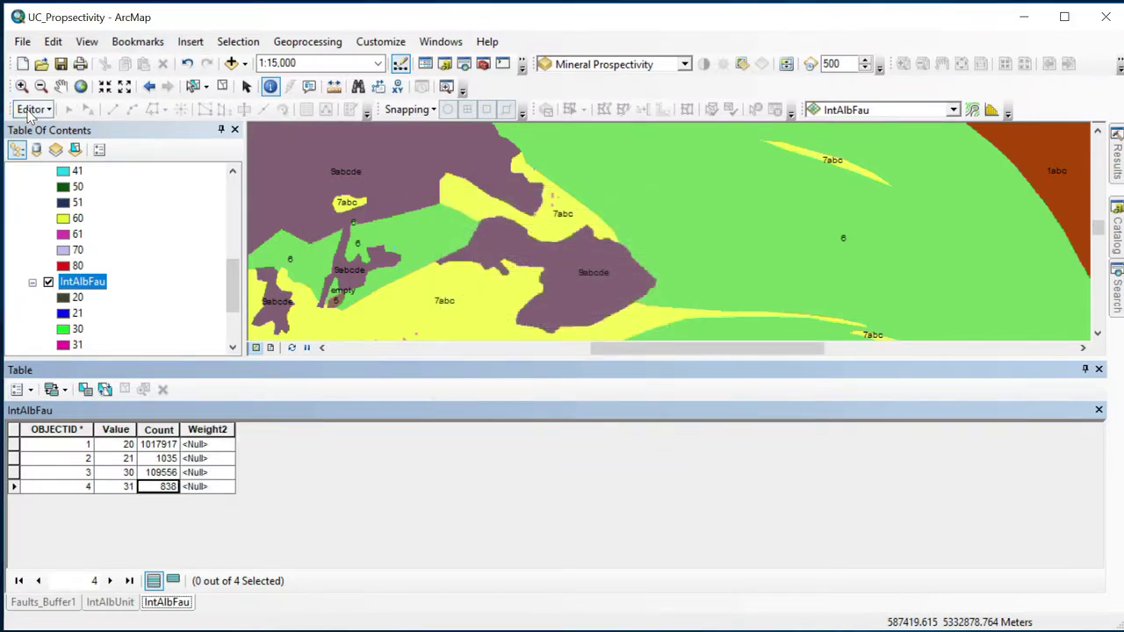
Start an edit session and enter 45 as Weight2 for the IntAlbFau record with Value 31
click(34, 110)
click(71, 129)
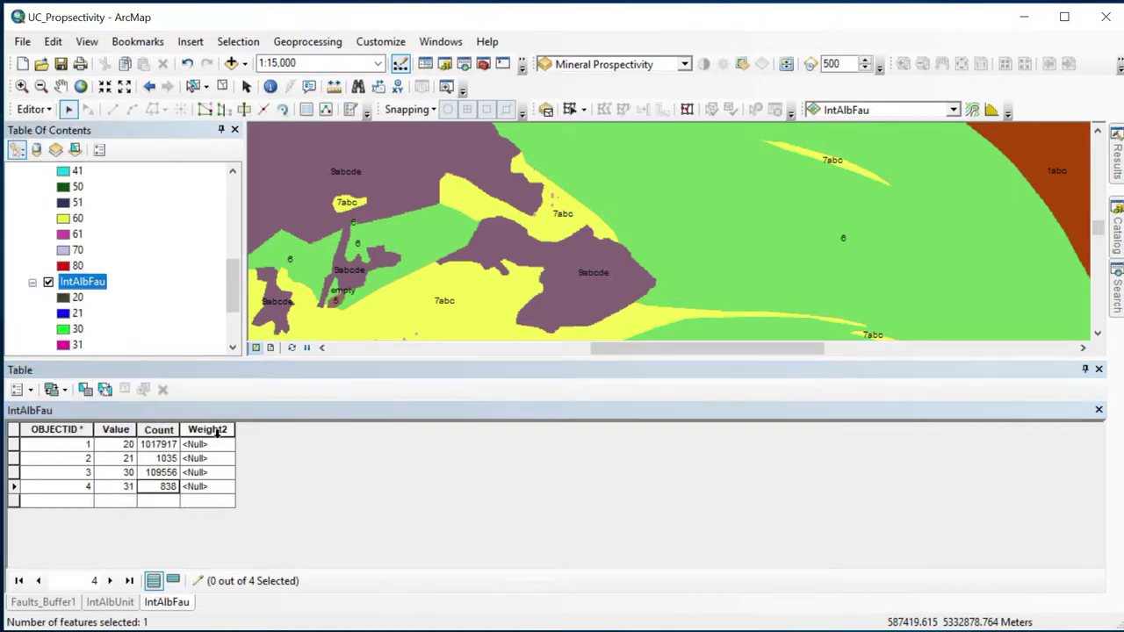
right_click(225, 430)
click(189, 571)
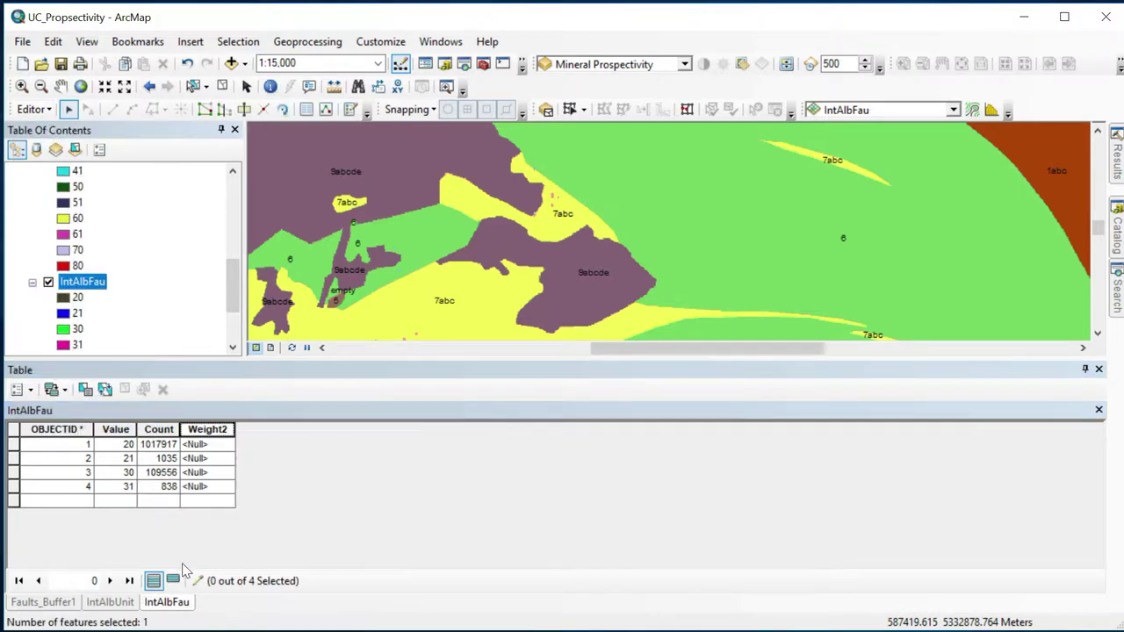
click(207, 488)
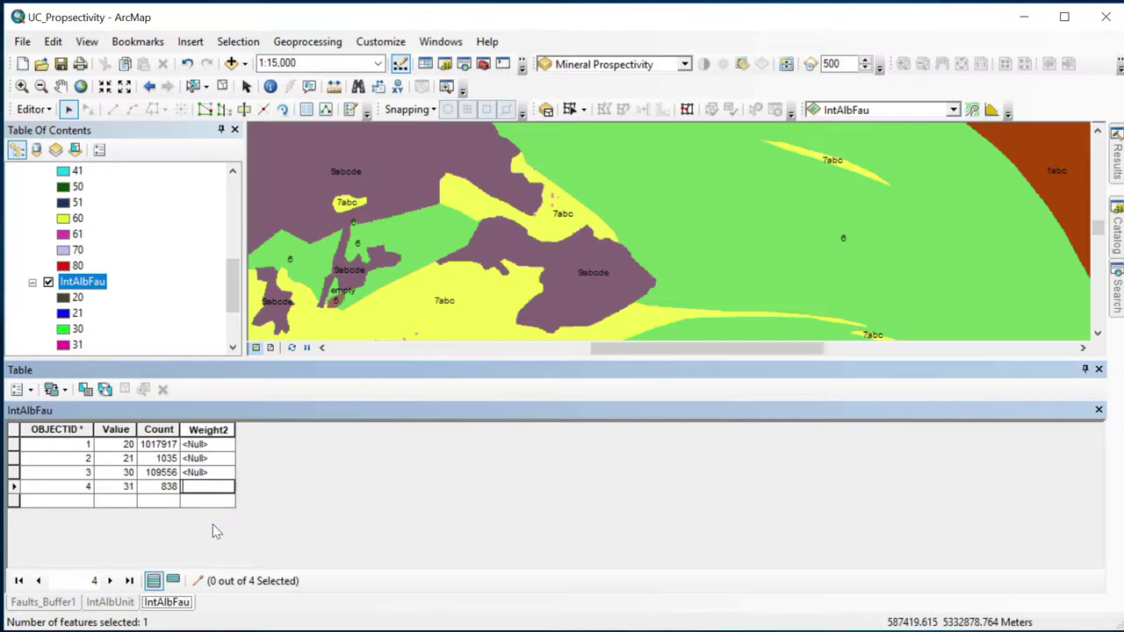
text(45)
key(Return)
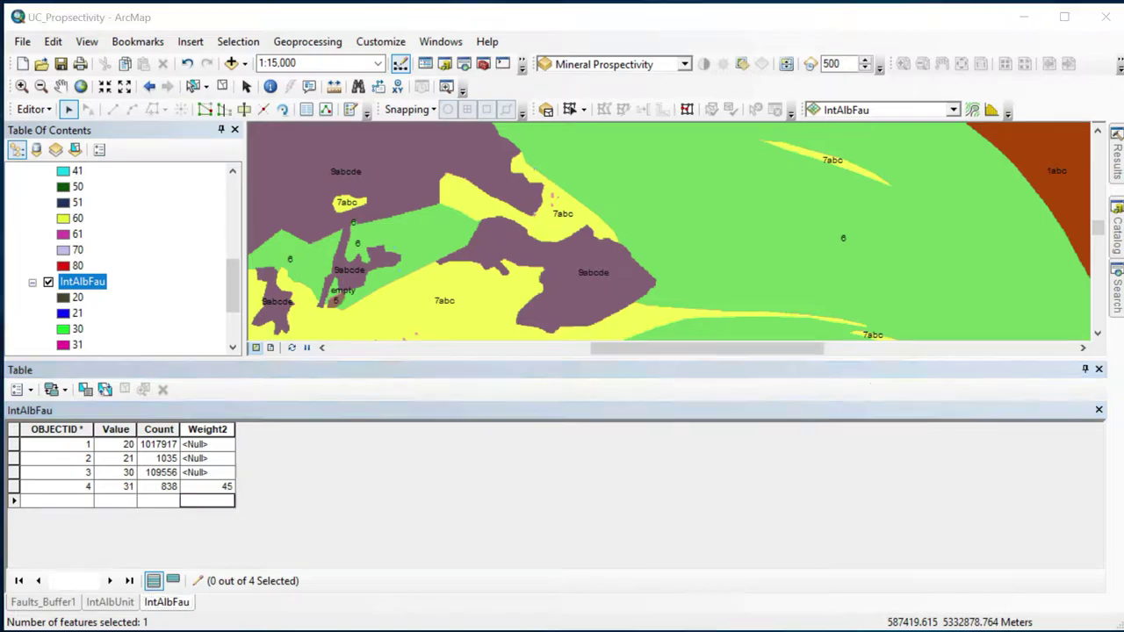
Check the fault weights in the Excel chi-square sheet and correct Weight2 of the Value 31 record to 46 in ArcMap
key(alt+Tab)
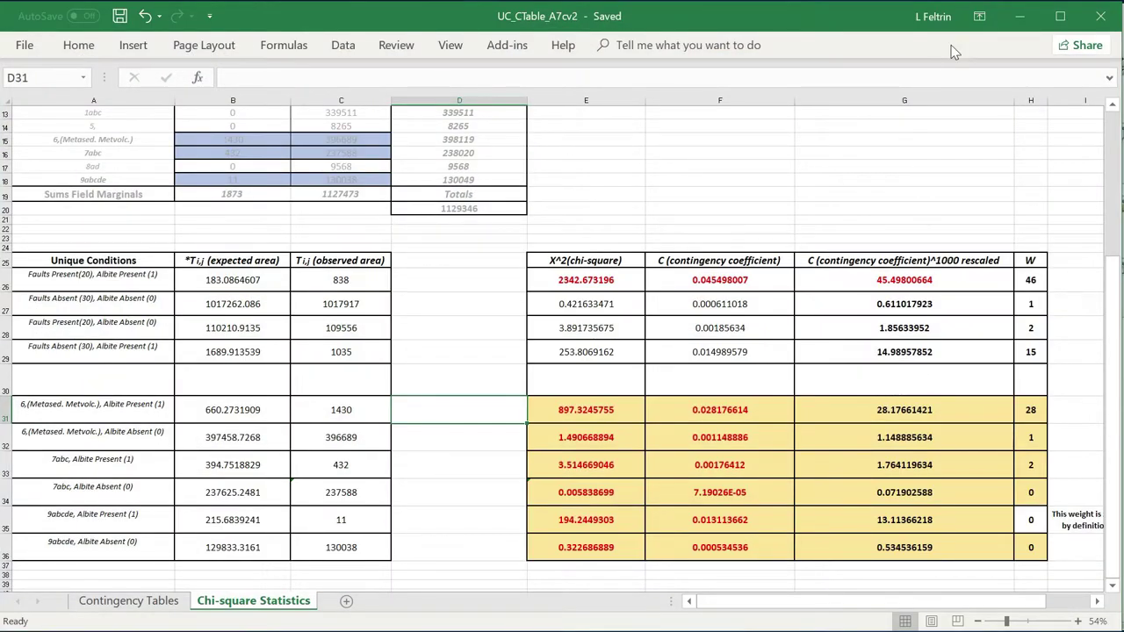
click(1017, 16)
click(226, 486)
key(BackSpace)
text(6)
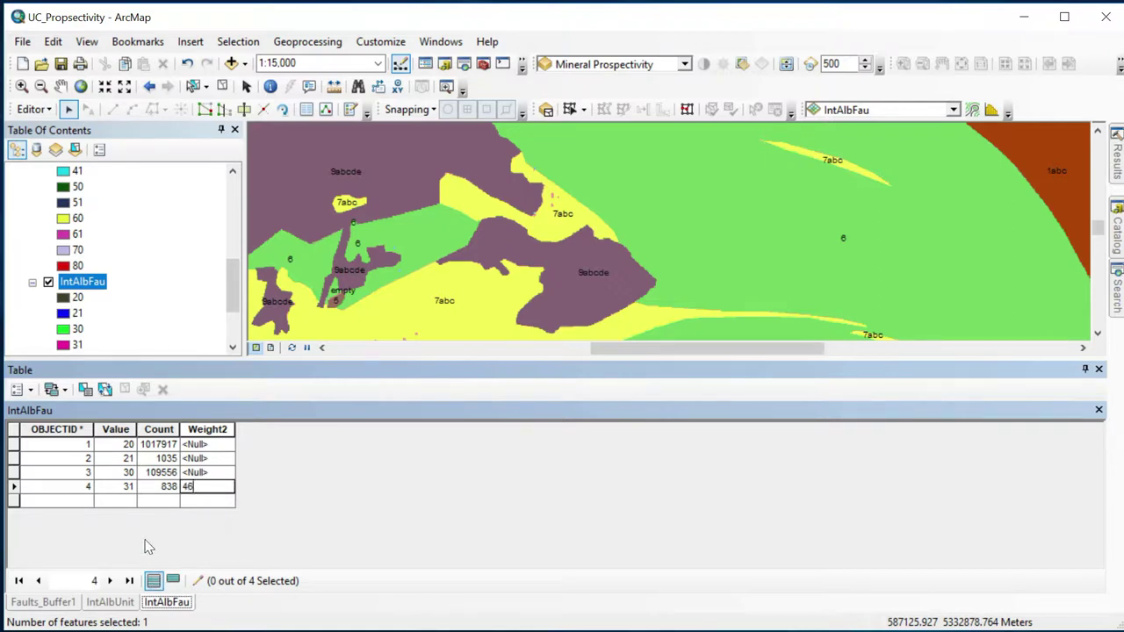
click(210, 502)
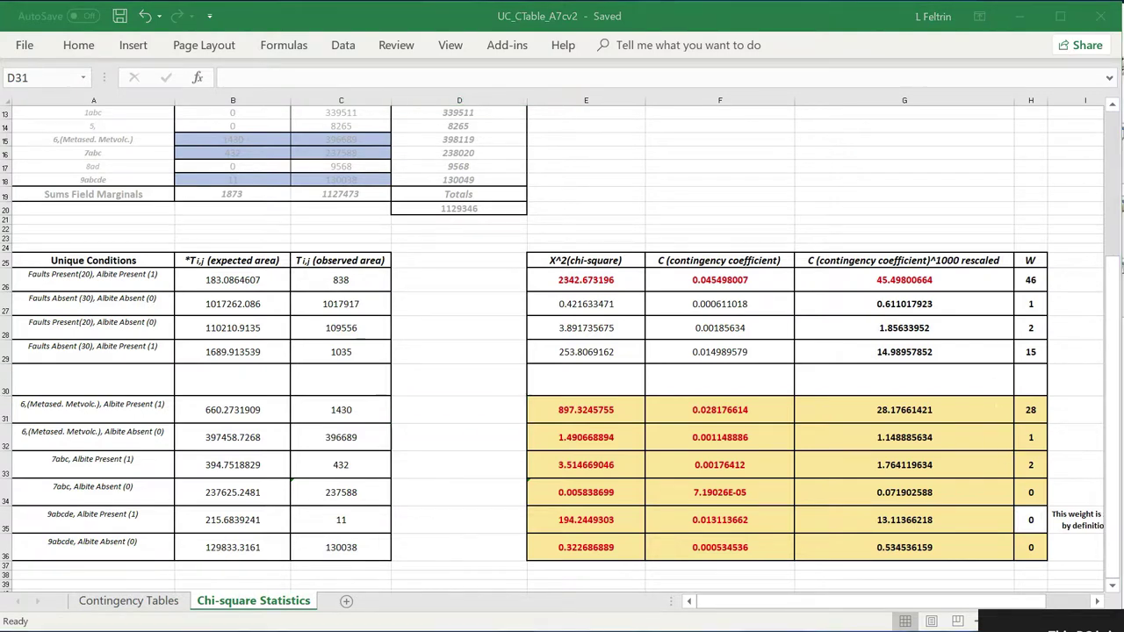
Consulting the Excel W weights, set Weight2 in IntAlbFau to 2 for the Value 30 record and 15 for the Value 21 record
click(1019, 17)
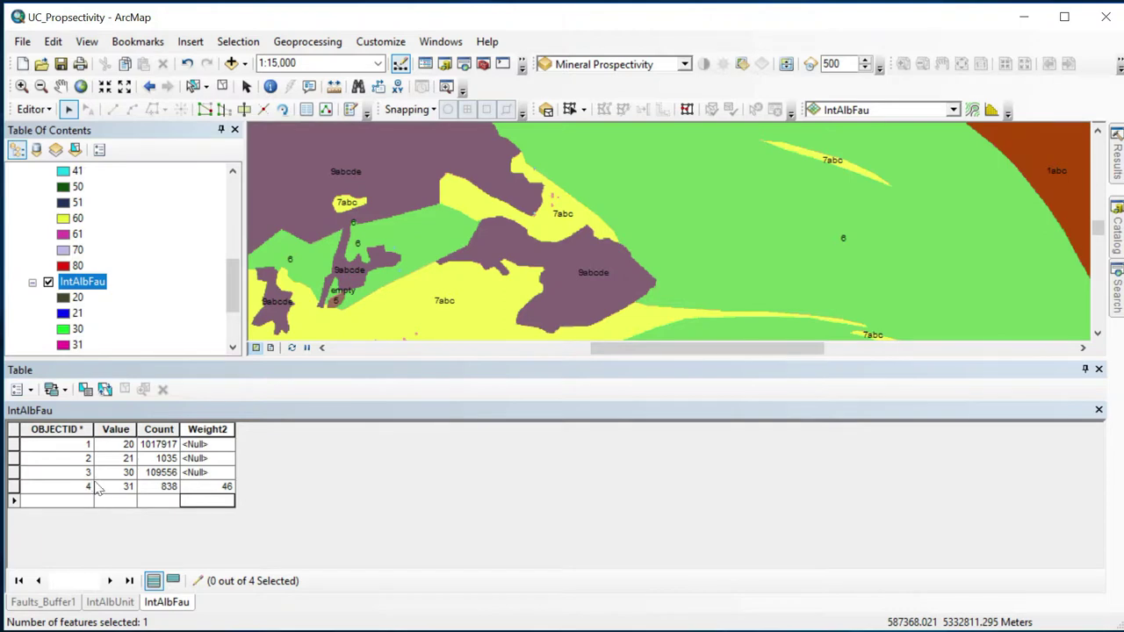
click(190, 473)
text(2)
click(205, 458)
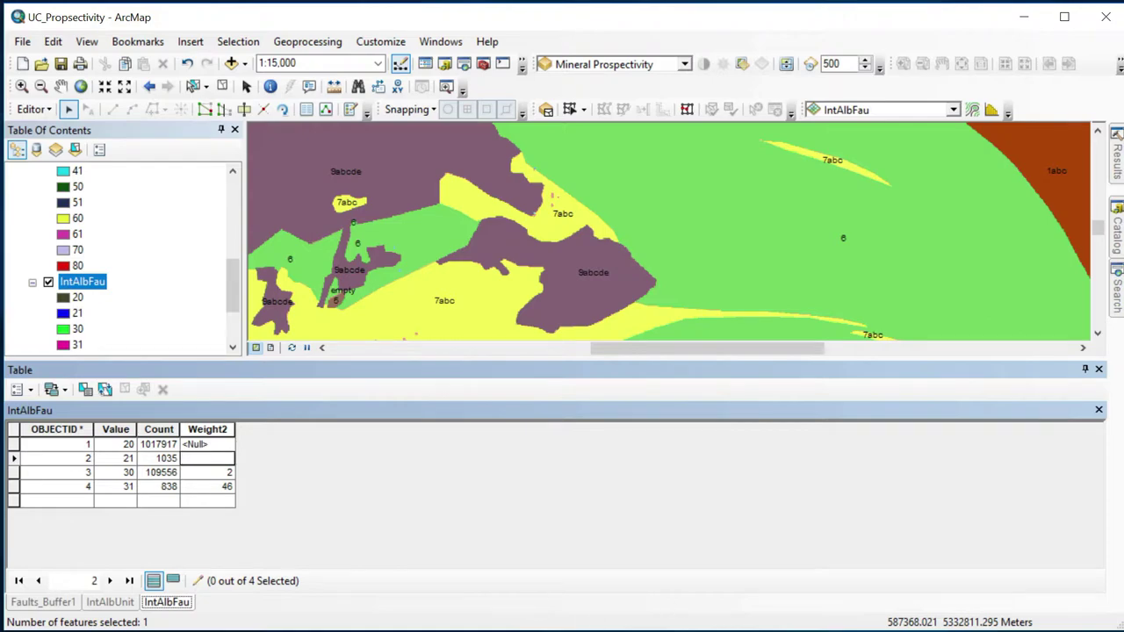
key(alt+Tab)
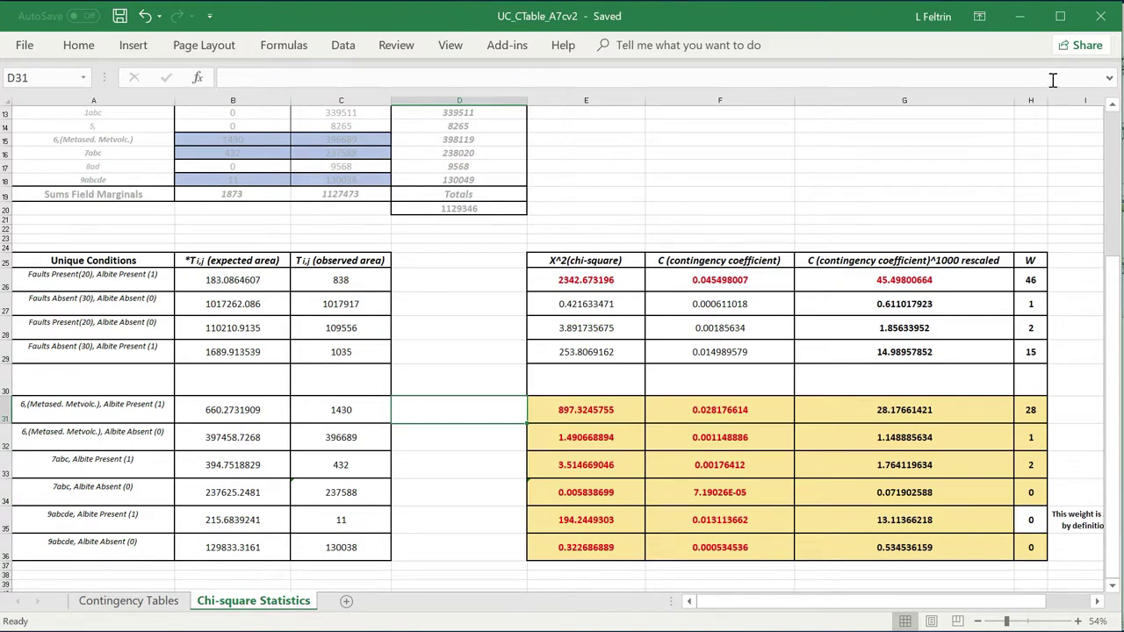
click(1019, 16)
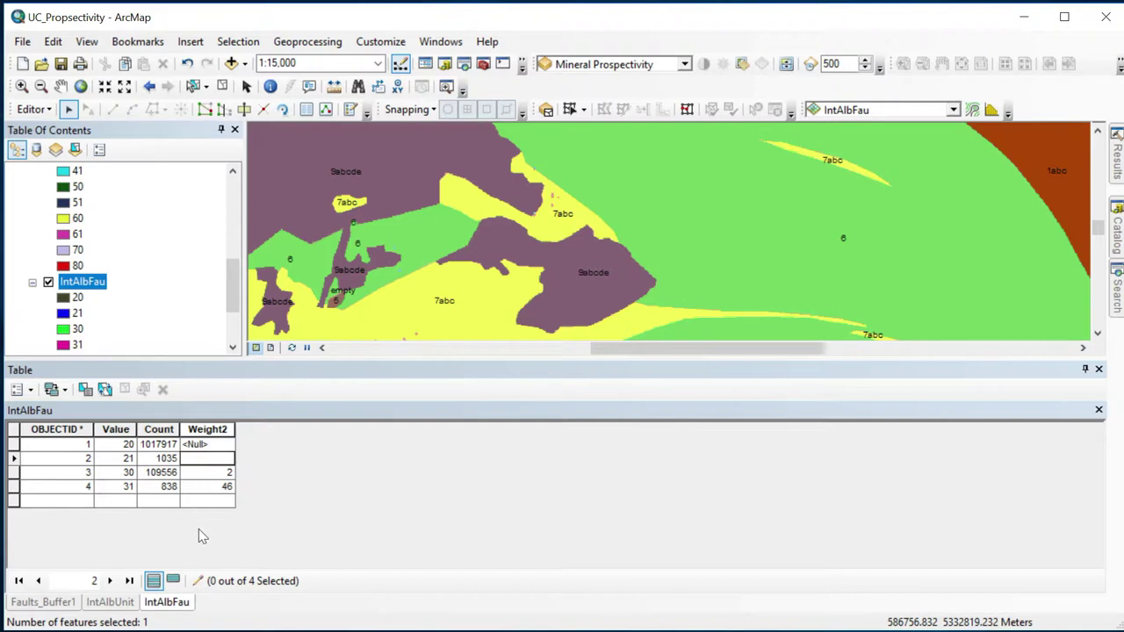
click(203, 454)
text(15)
click(211, 503)
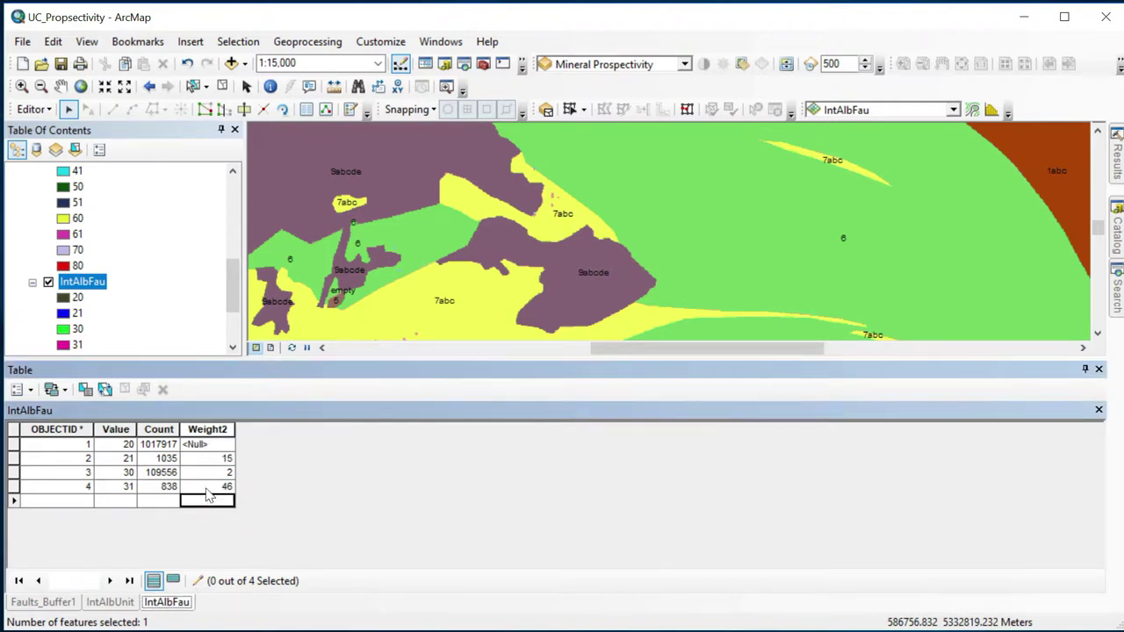
Look up the weight for faults absent and albite absent in Excel, and set Weight2 to 1 for the Value 20 record
click(200, 445)
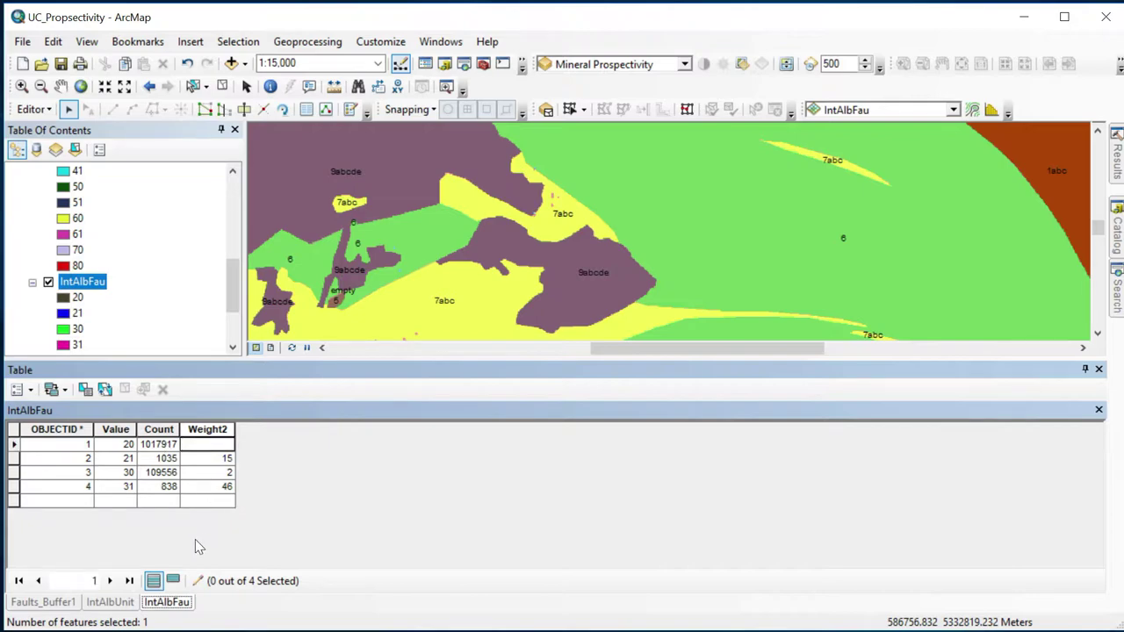
key(alt+Tab)
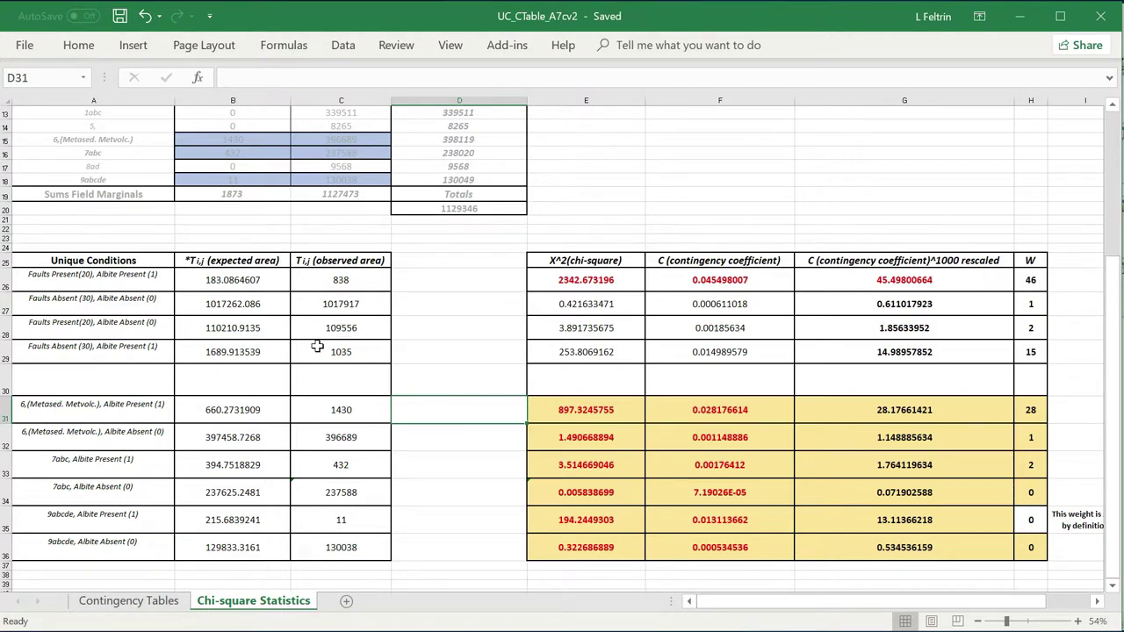
click(1019, 16)
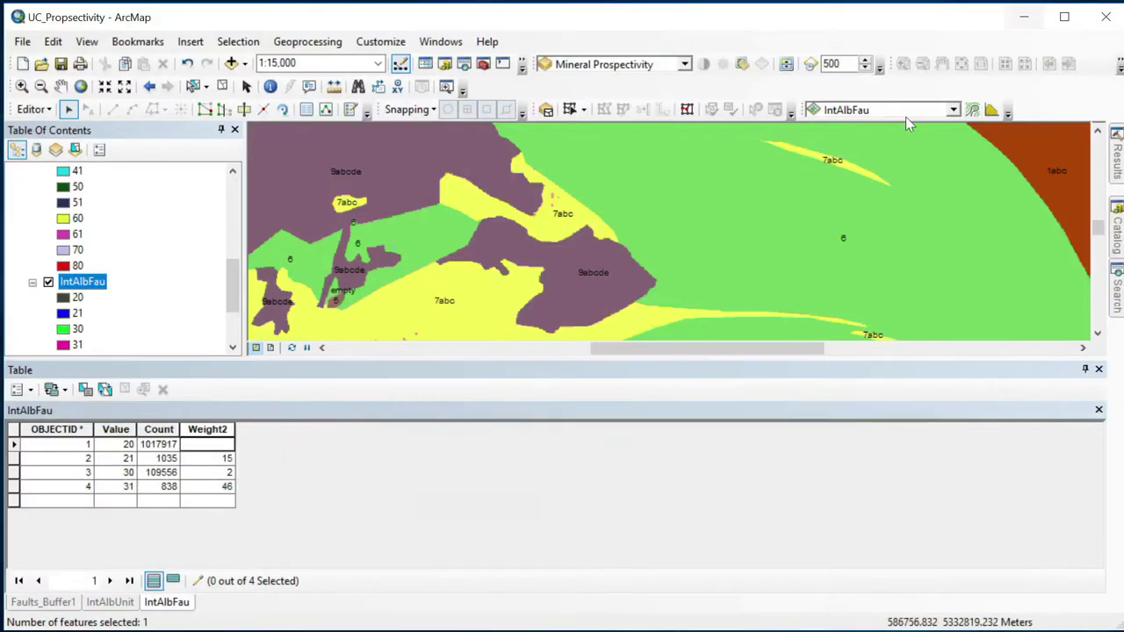
click(223, 445)
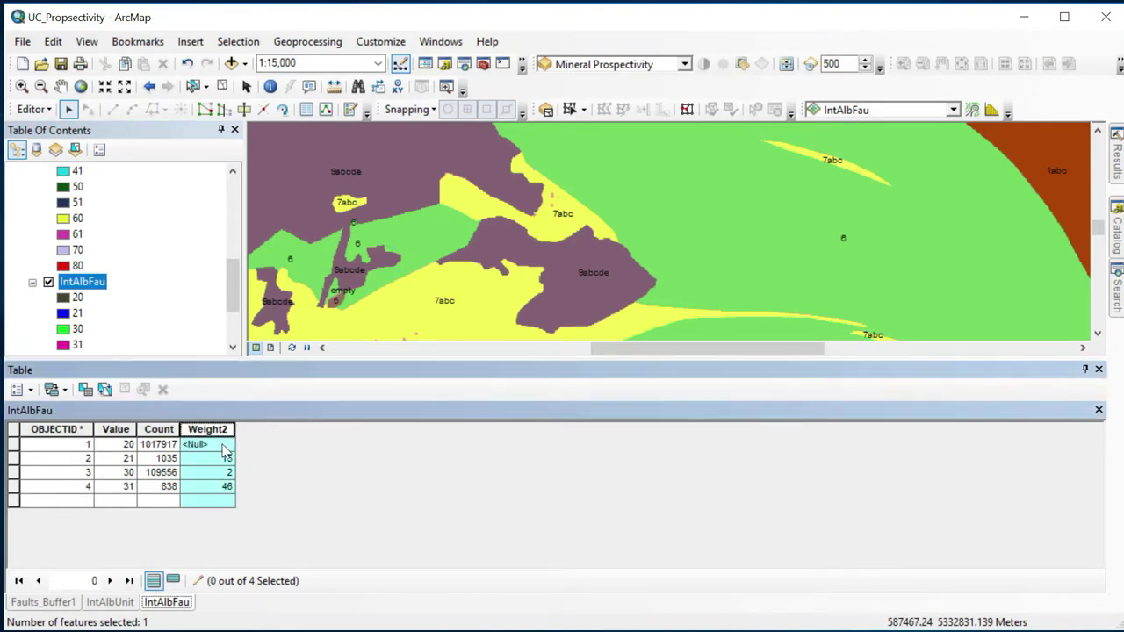
click(223, 445)
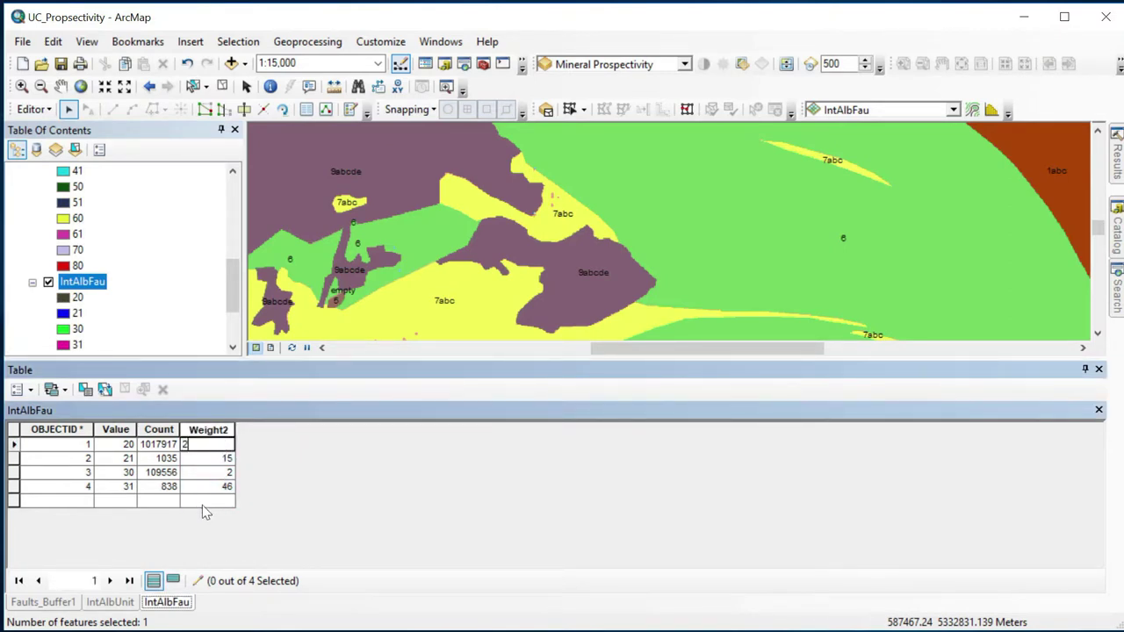
text(1)
Save the Weight2 edits of IntAlbFau and end the edit session
click(33, 109)
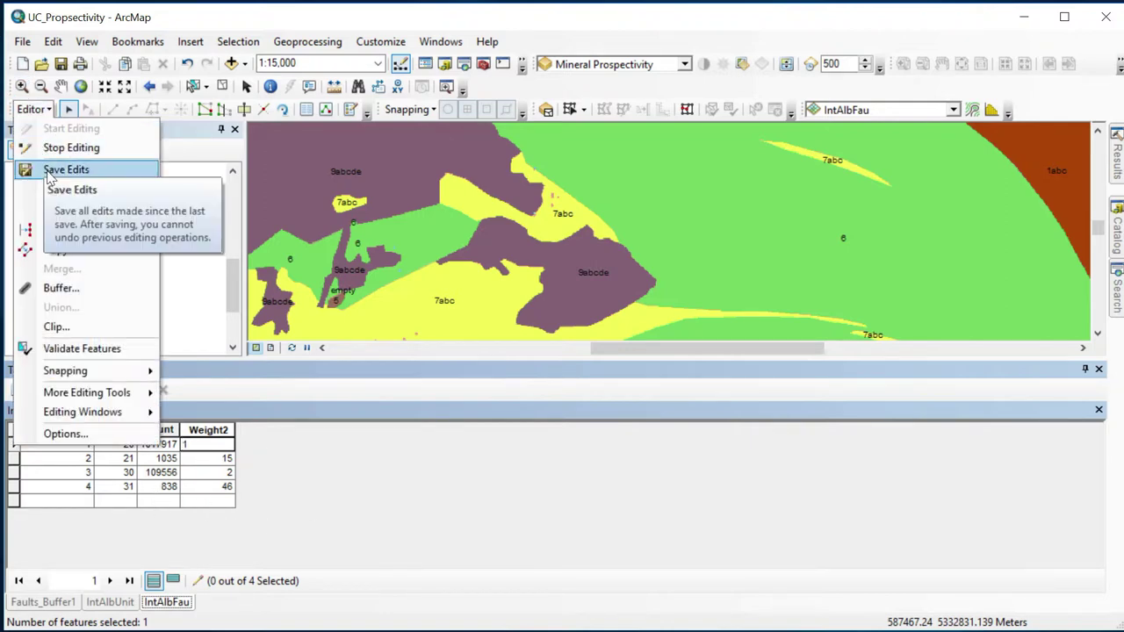
click(48, 172)
click(34, 109)
click(39, 148)
Open the IntAlbUnit attribute table and enlarge the table area to show all its records
scroll(166, 293, down, 2)
scroll(158, 293, up, 4)
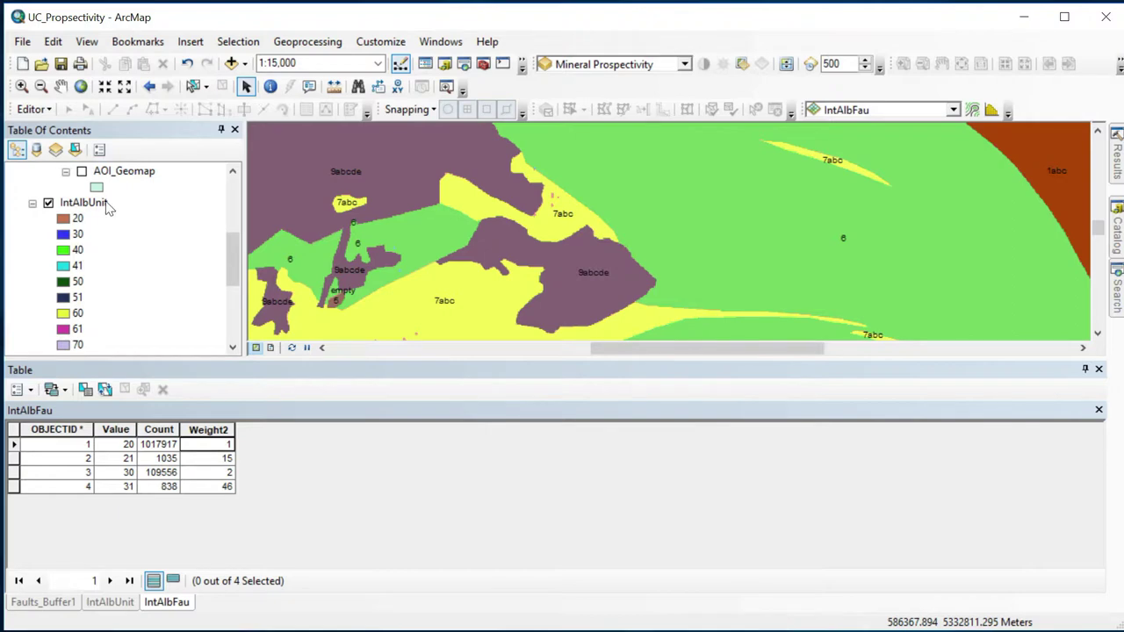
right_click(105, 204)
click(165, 262)
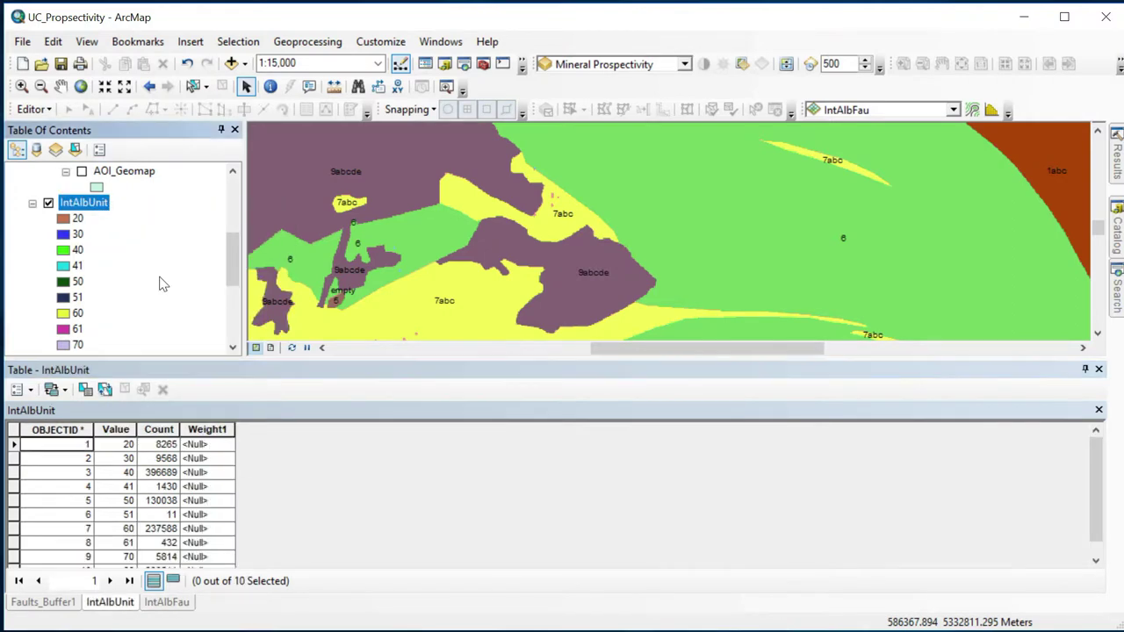
scroll(237, 509, down, 1)
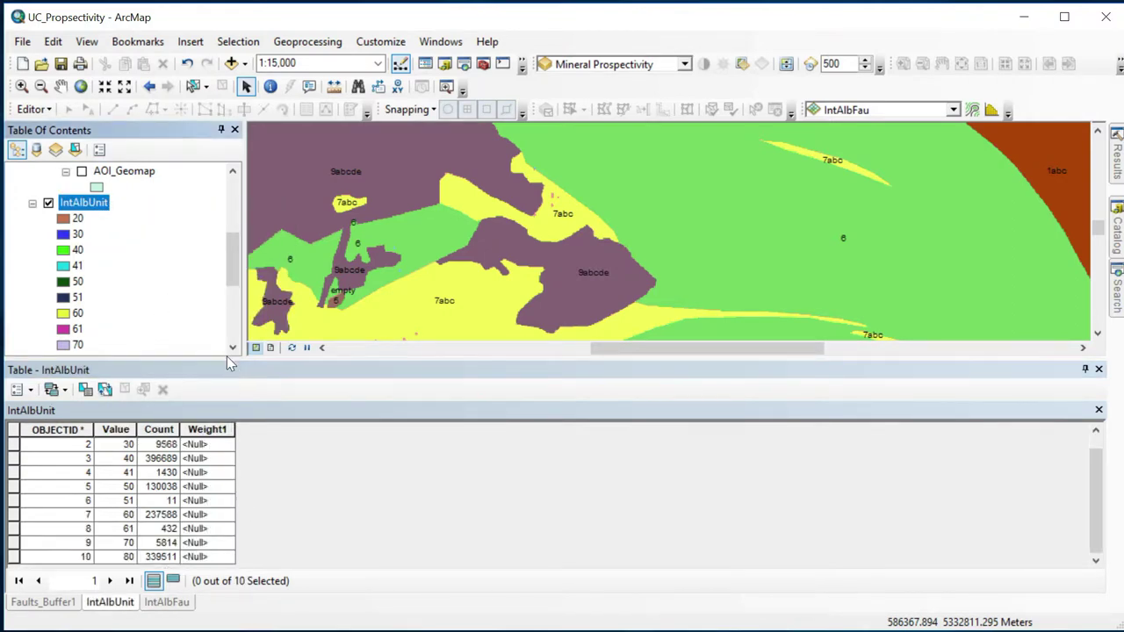
drag(226, 358, 214, 236)
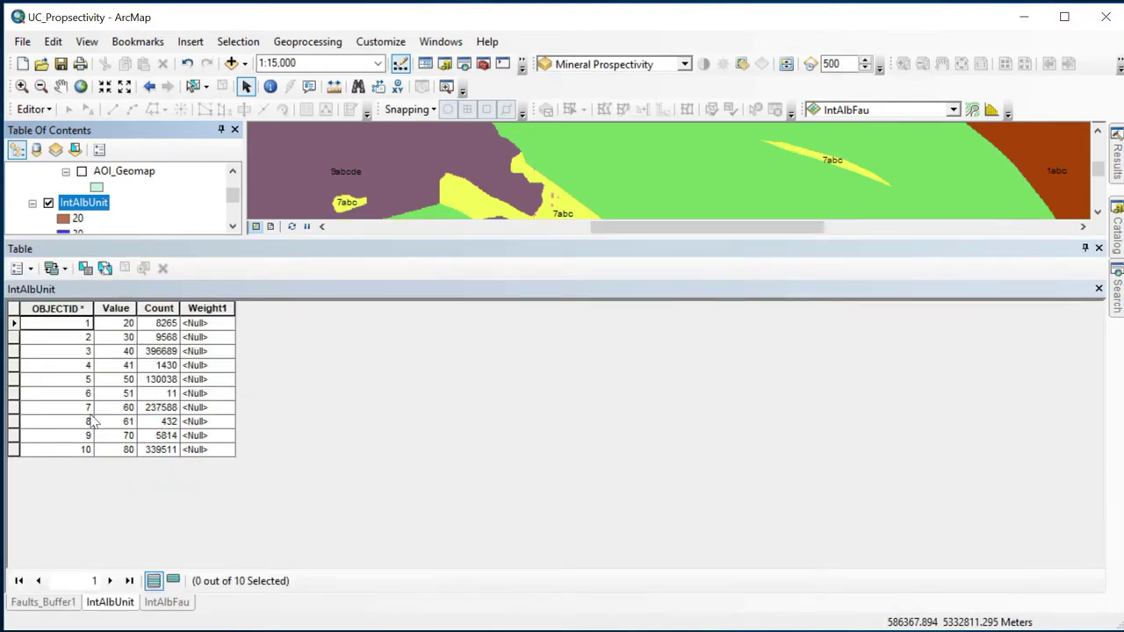
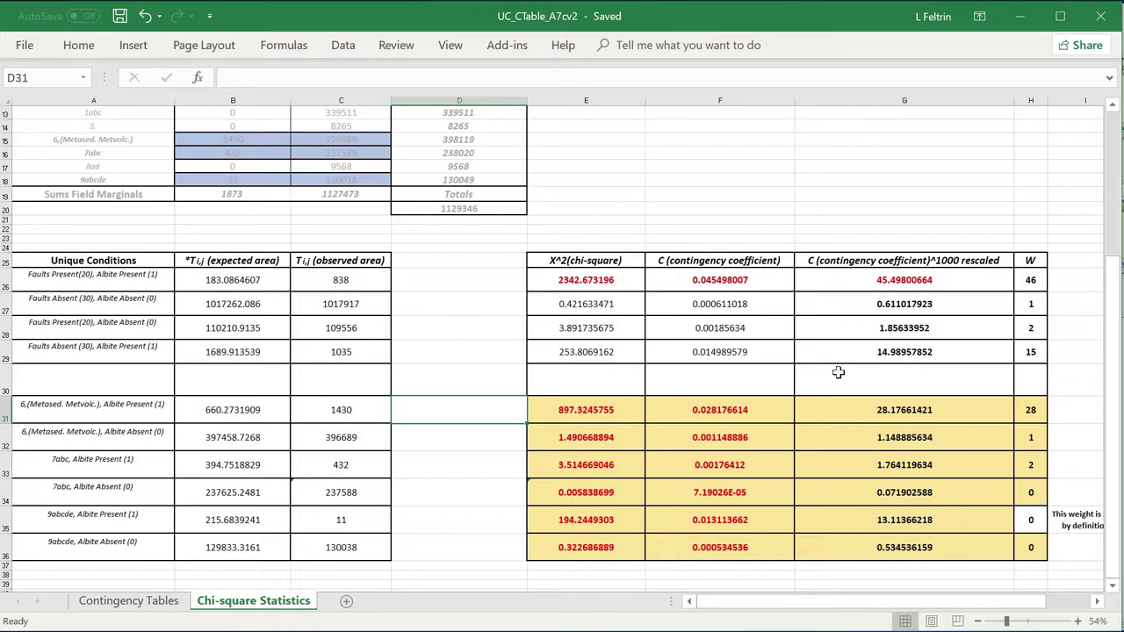
Back in ArcMap, start an edit session and set Weight1 to 28 for the Value 41 record of IntAlbUnit
click(1020, 16)
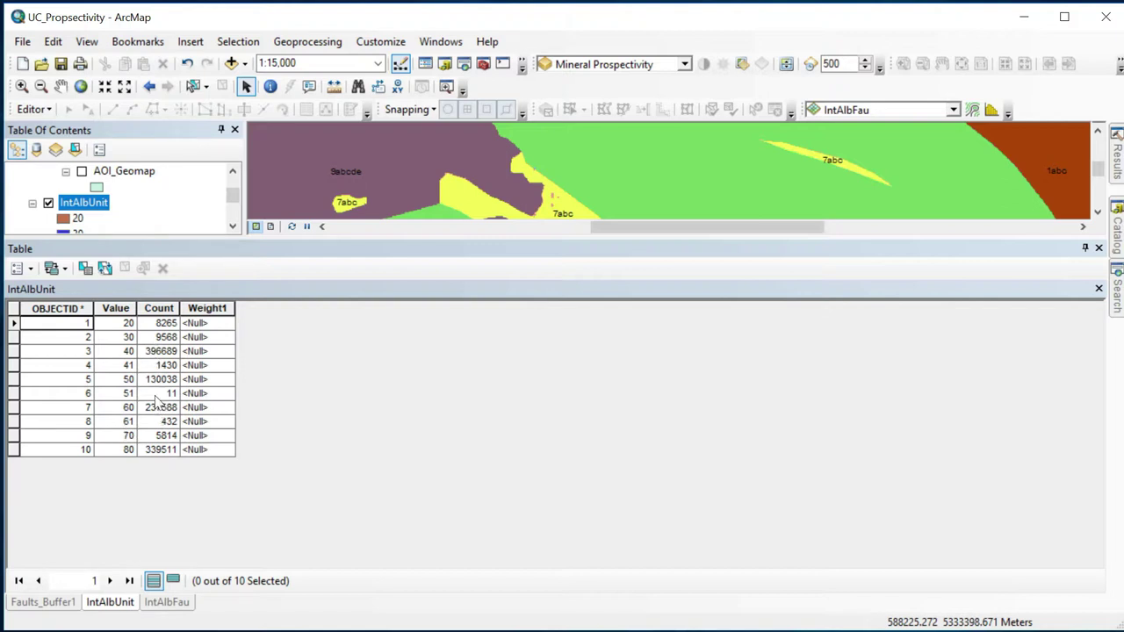
click(224, 370)
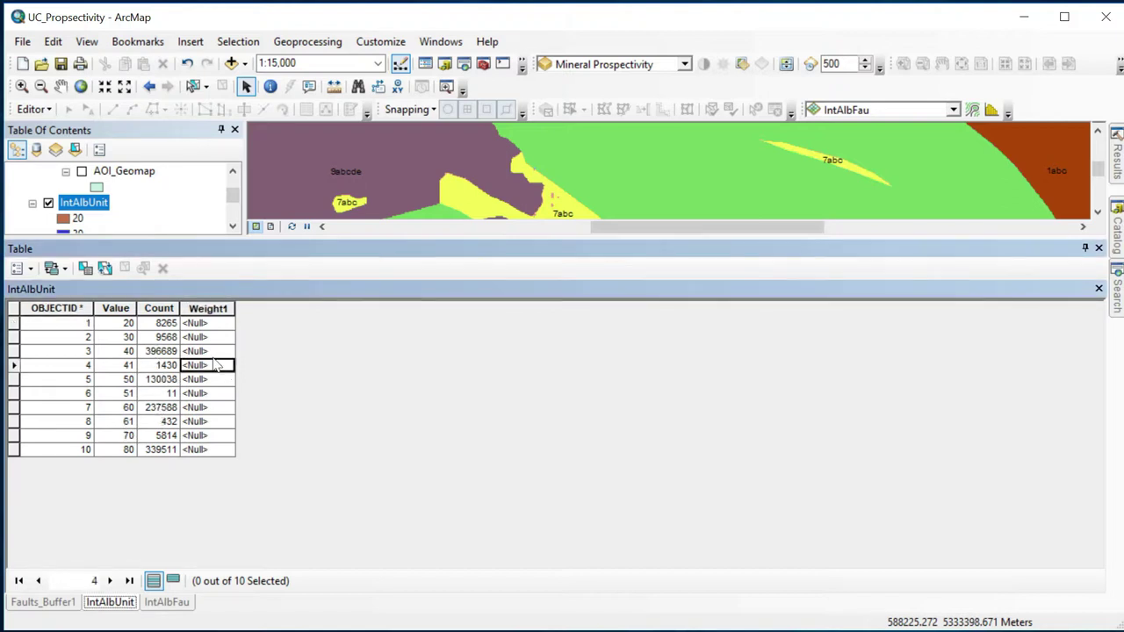
click(35, 108)
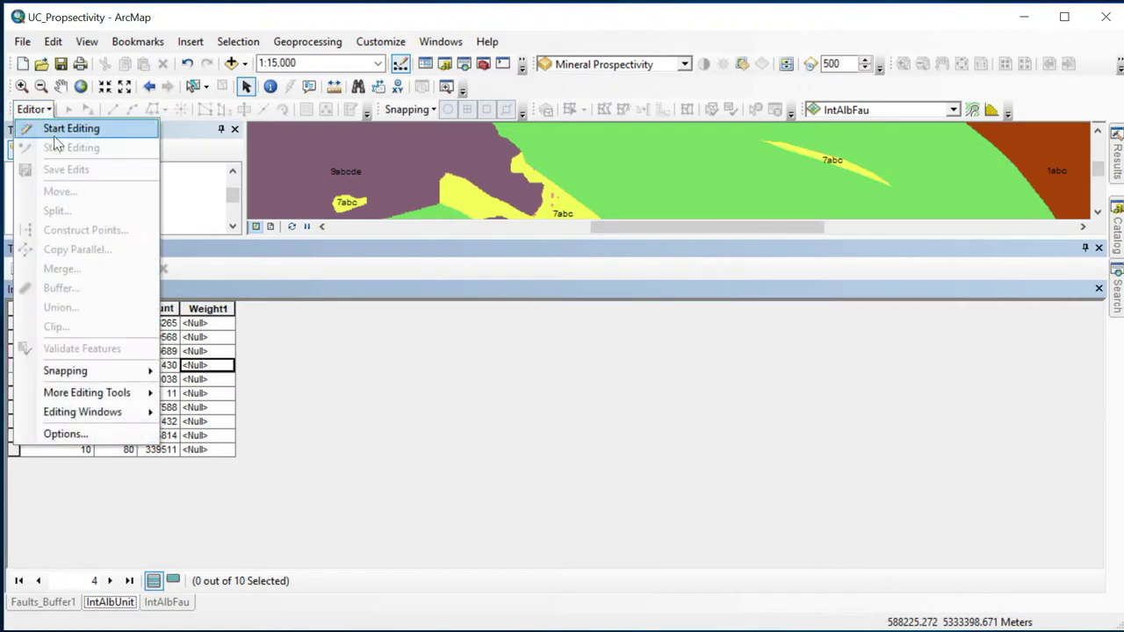
click(54, 133)
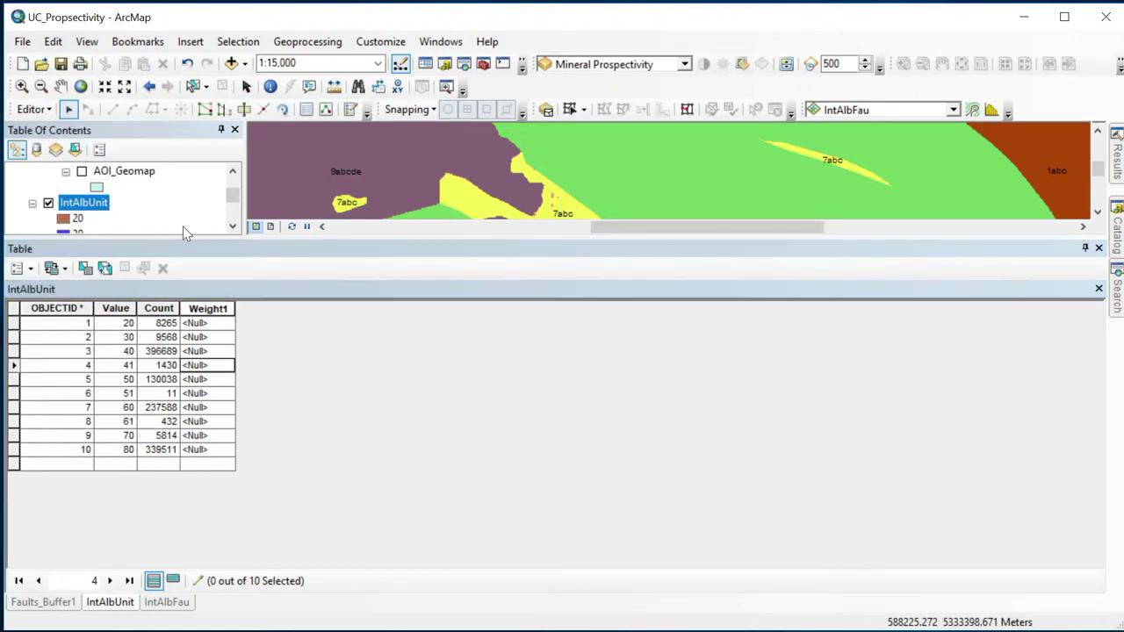
click(219, 367)
text(2)
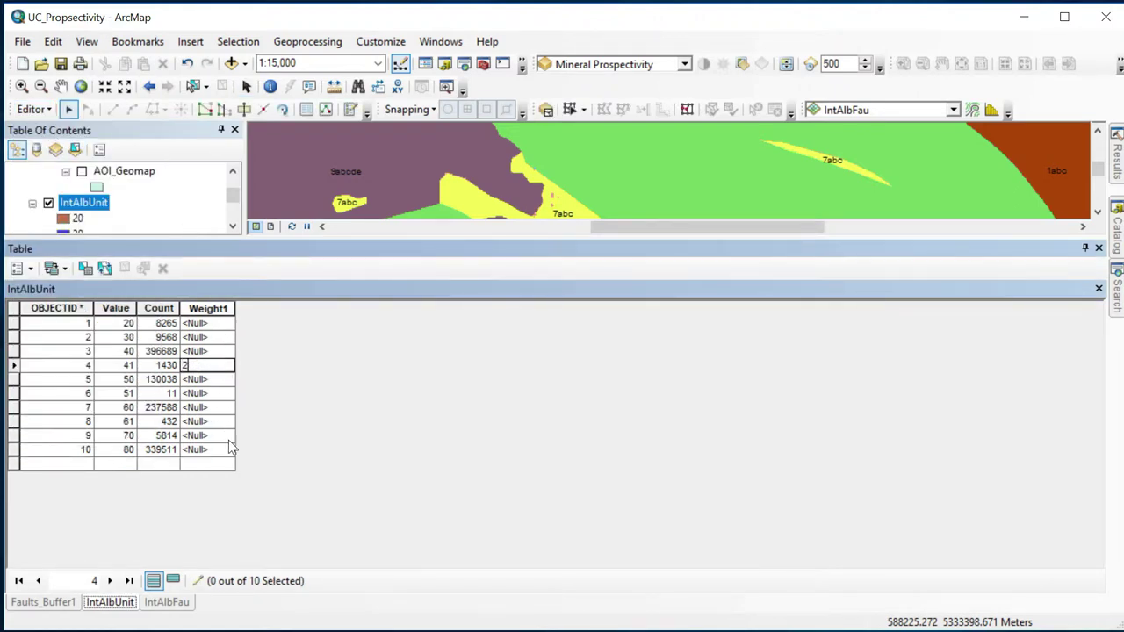
text(8)
key(Return)
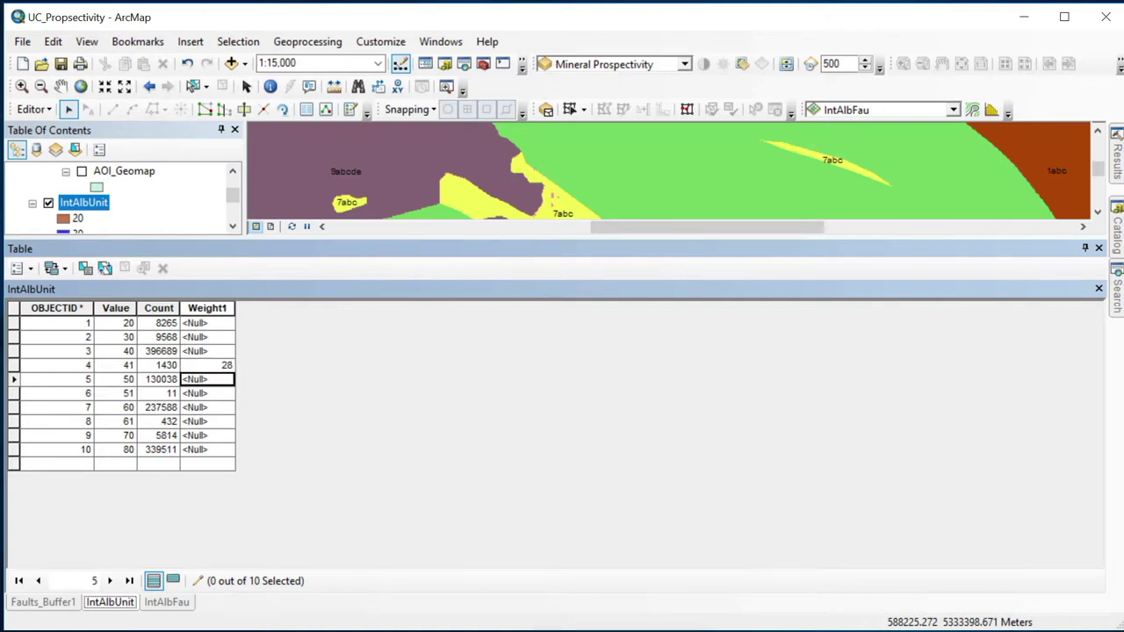
Look up the weight for unit 6 with albite absent in Excel, and set Weight1 to 1 for the Value 40 record
key(alt+Tab)
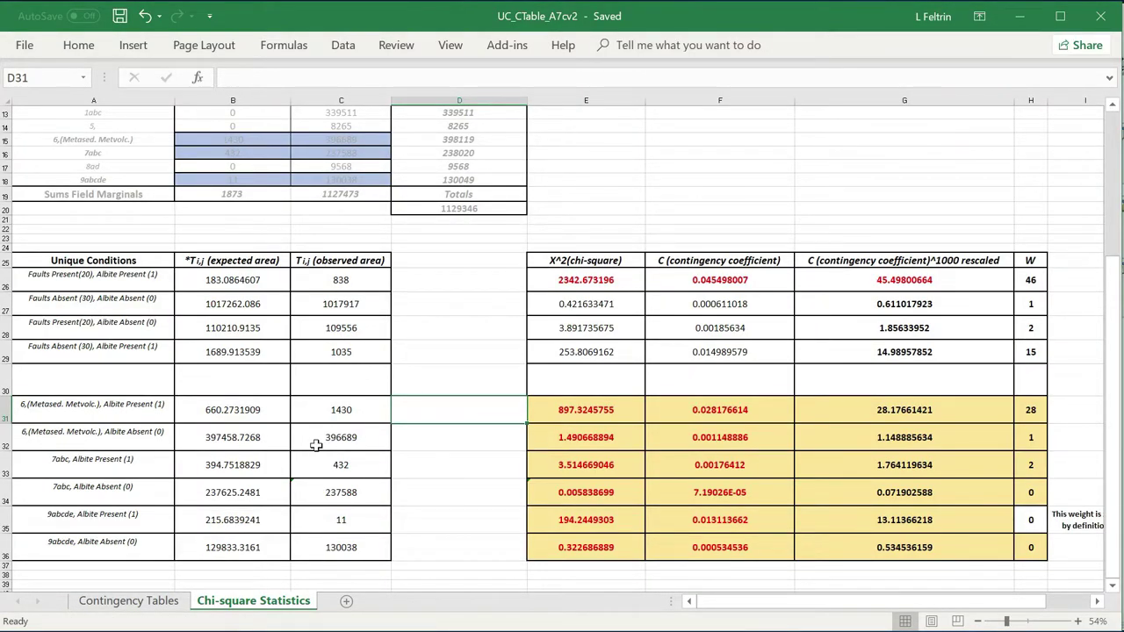
click(979, 16)
click(1017, 18)
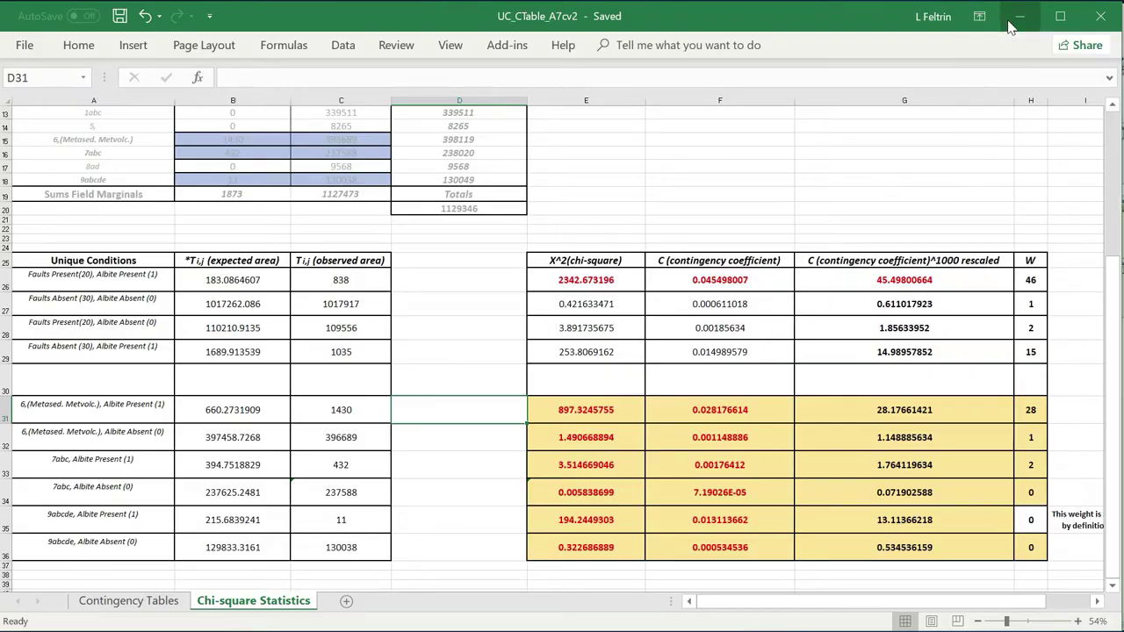
click(1019, 15)
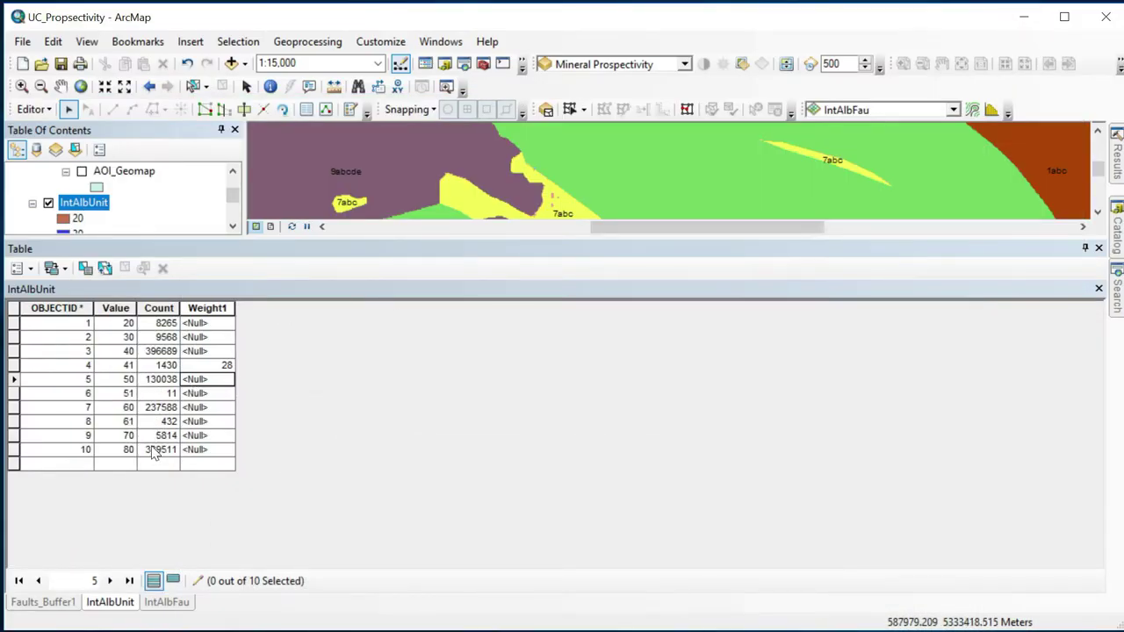
click(195, 352)
text(1)
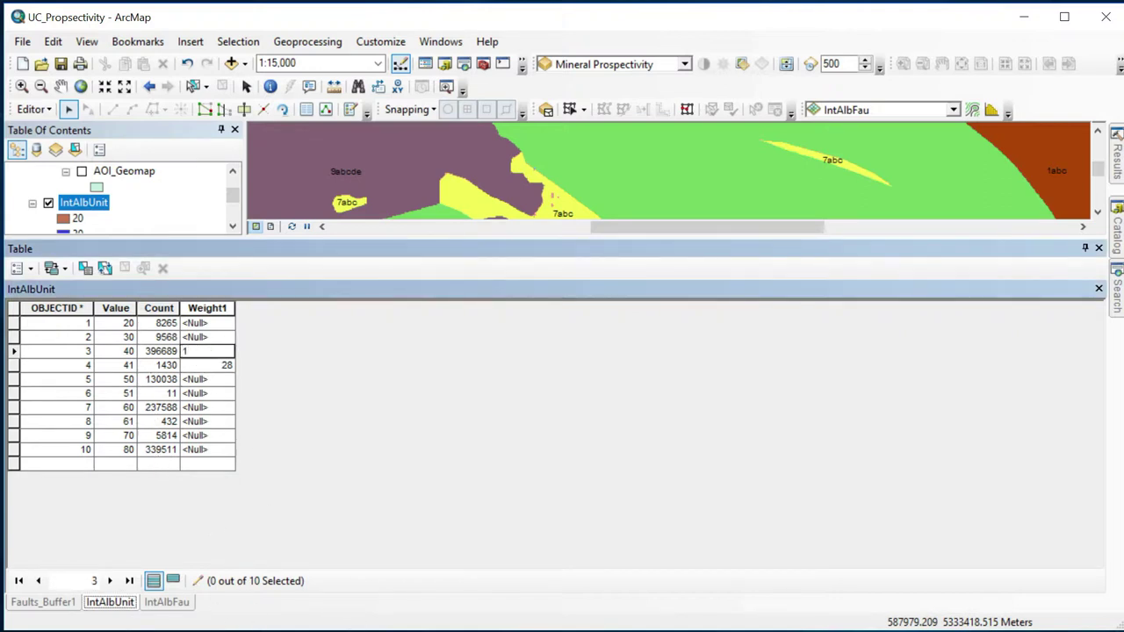
Check the Excel weight for unit 7abc with albite present, and set Weight1 to 2 for the Value 61 record
key(alt+Tab)
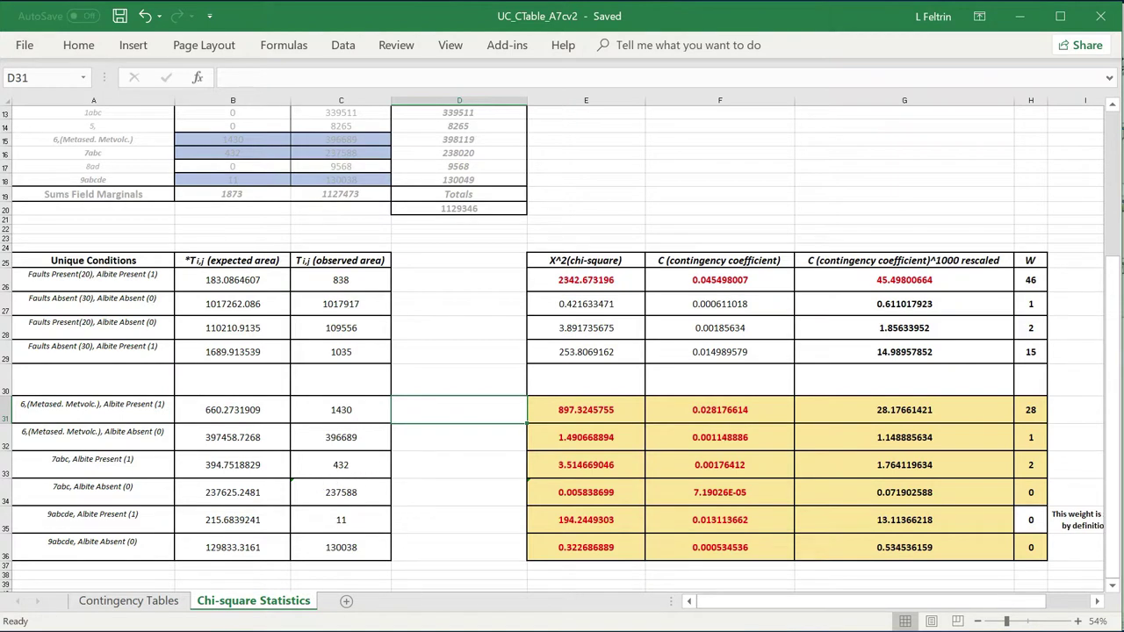
key(alt+Tab)
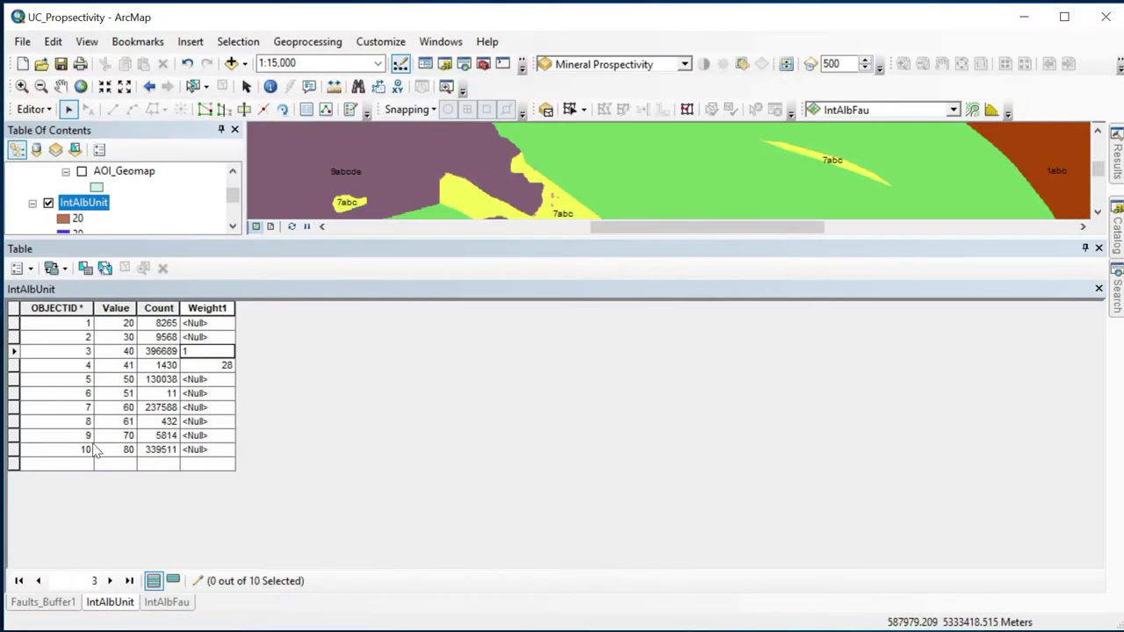
click(208, 423)
text(2)
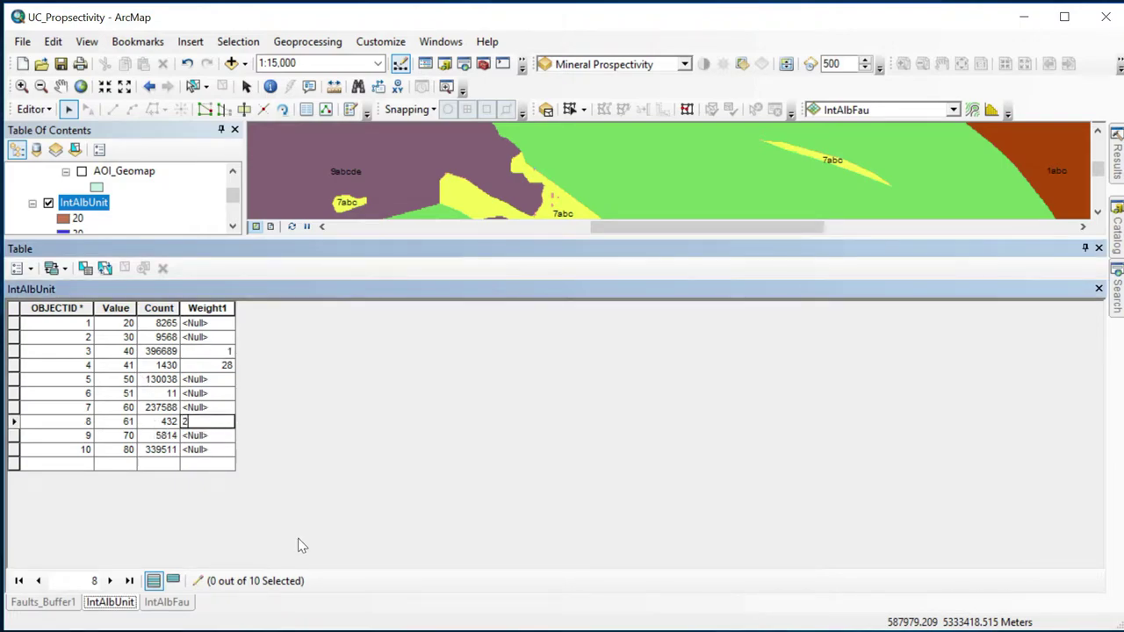
Check the Excel weight for unit 7abc with albite absent, and set Weight1 to 0 for the Value 60 record
key(alt+Tab)
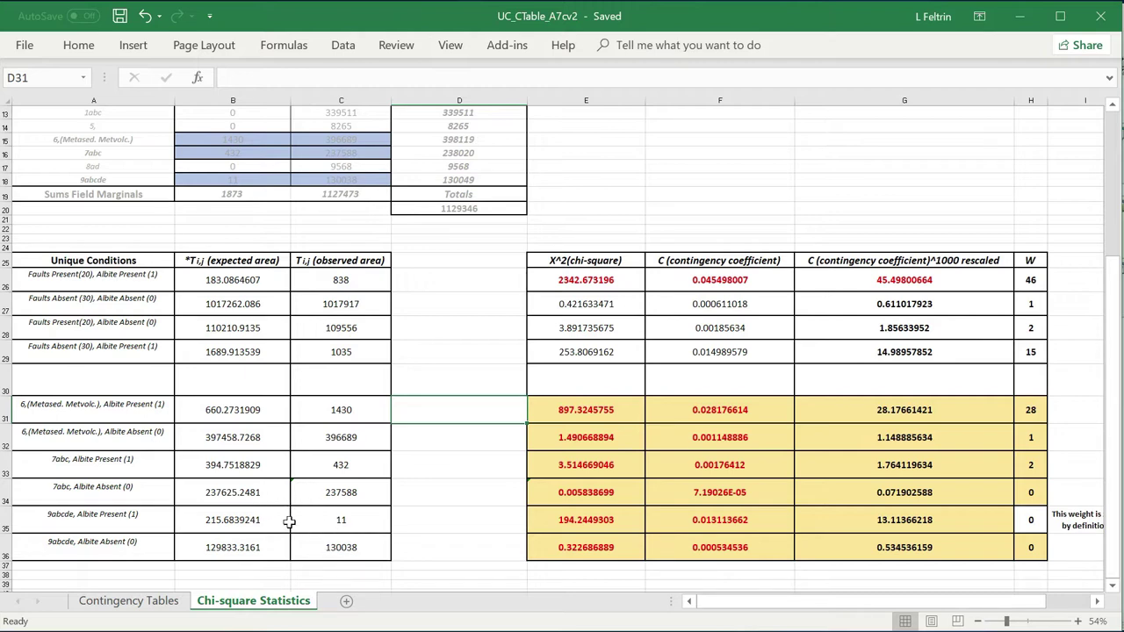
click(1015, 21)
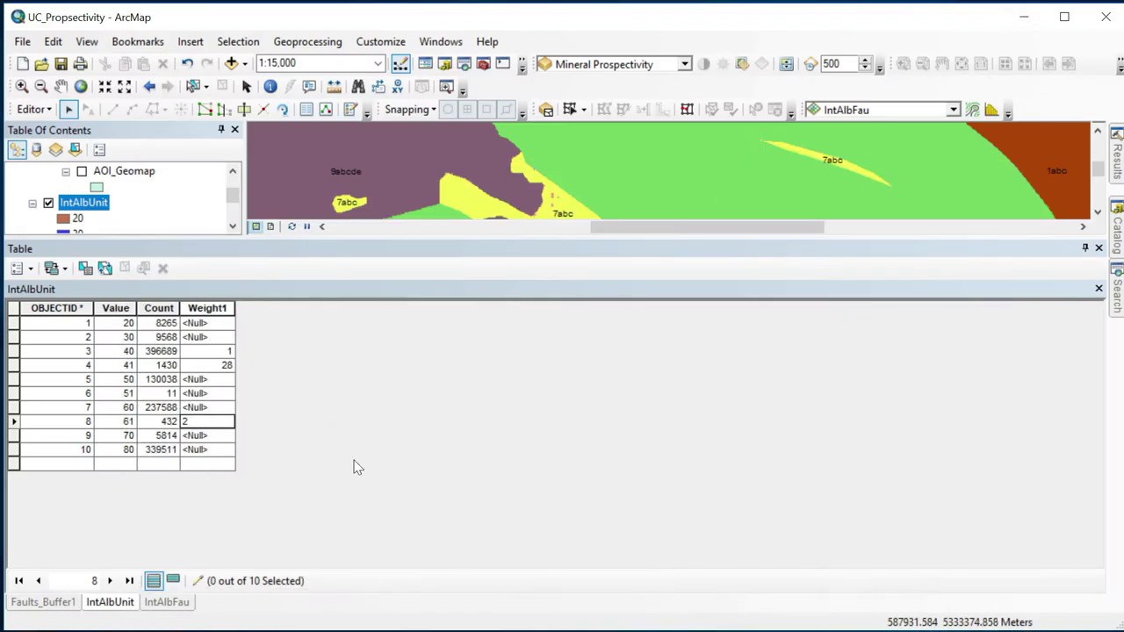
click(204, 406)
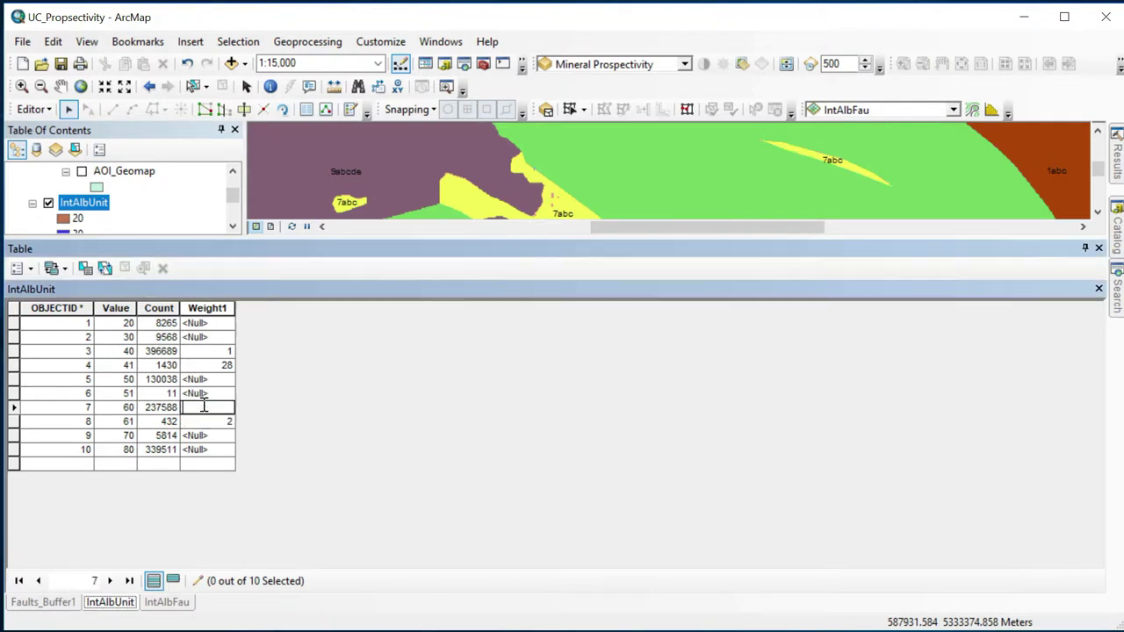
text(0)
Set Weight1 to 0 for the records with Values 20, 30, 50, 51, 70 and 80 in IntAlbUnit
click(216, 323)
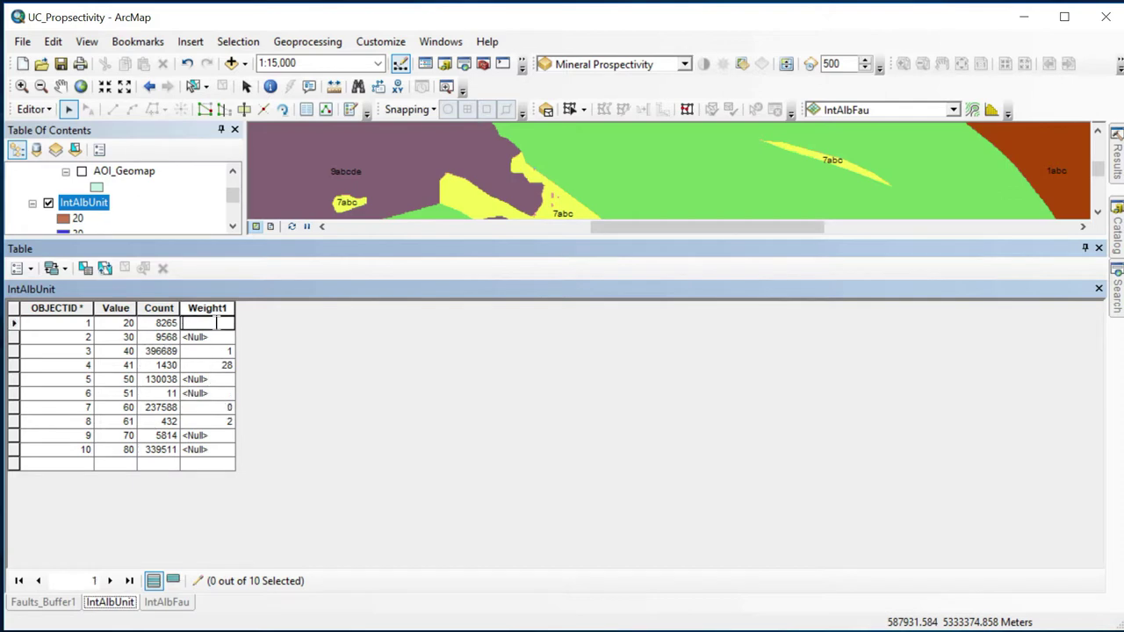
text(0)
click(219, 339)
text(0)
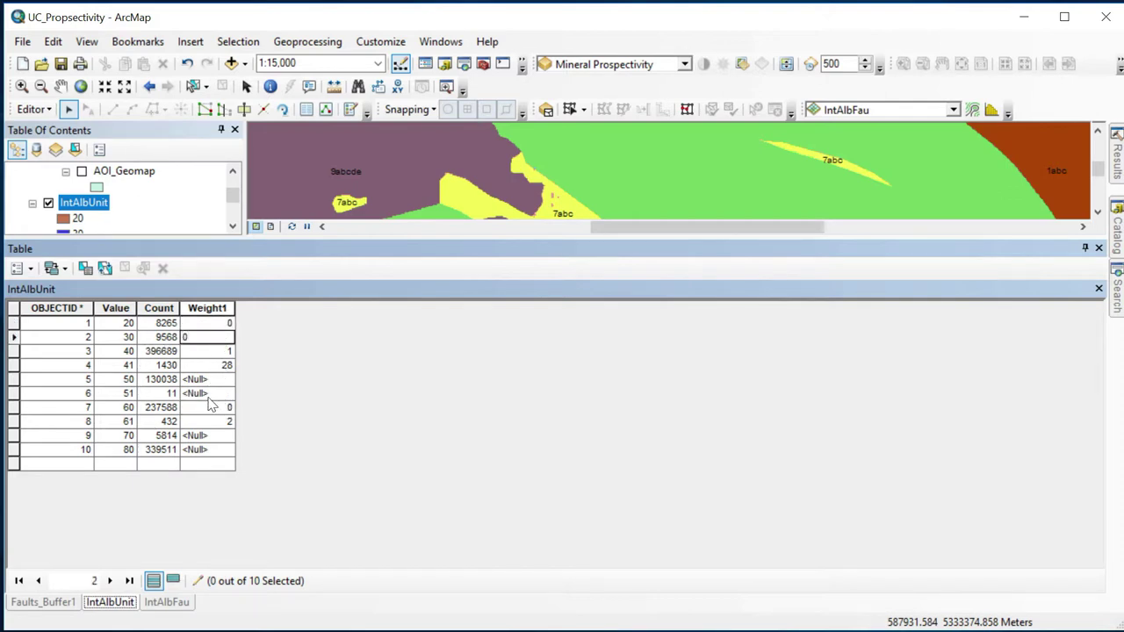
click(216, 380)
text(0)
click(212, 393)
text(0)
click(213, 436)
text(0)
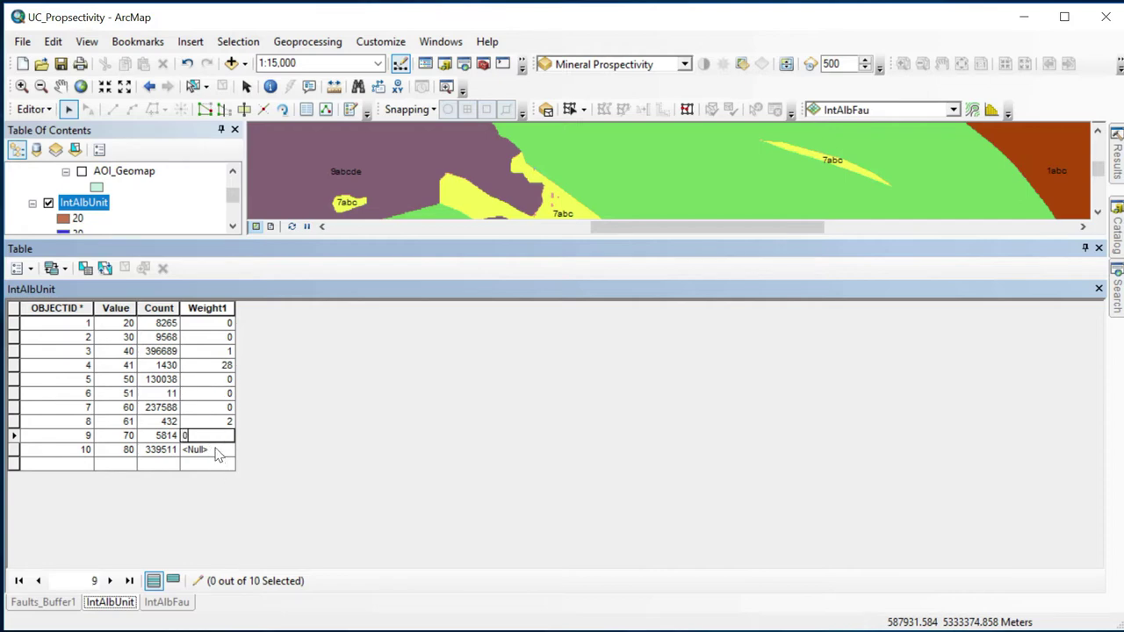
click(218, 451)
text(0)
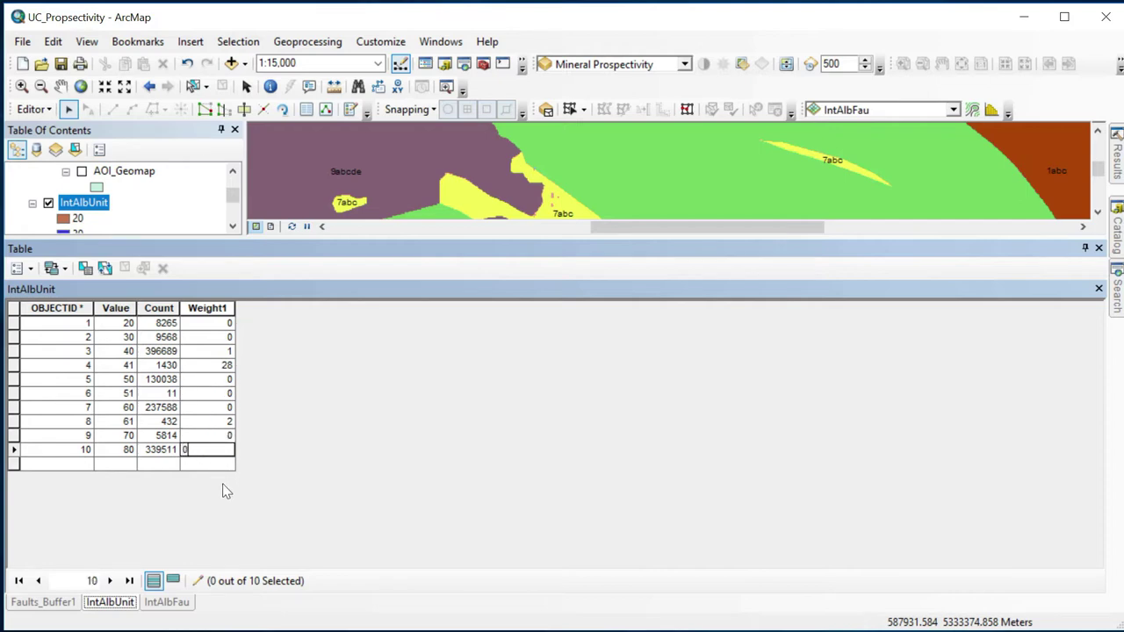
Commit the last cell entry and save the Weight1 edits of IntAlbUnit
click(200, 423)
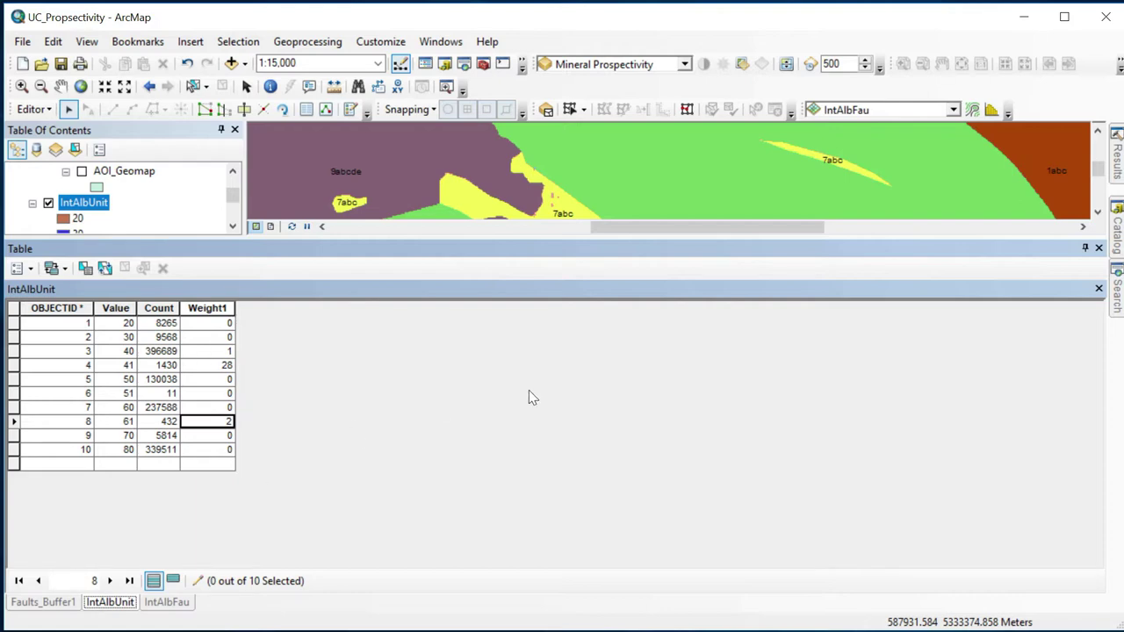
click(33, 111)
click(61, 169)
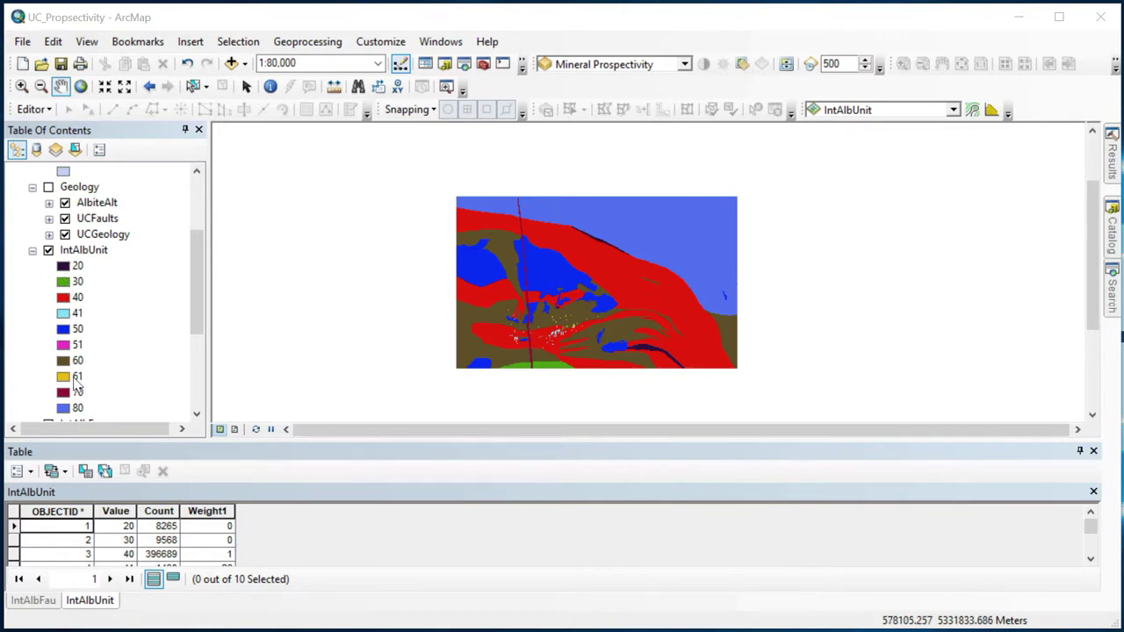
Open the Process_2 model of the ProspectivityWR1 toolbox in the project geodatabase for editing
scroll(79, 338, down, 1)
scroll(78, 339, down, 1)
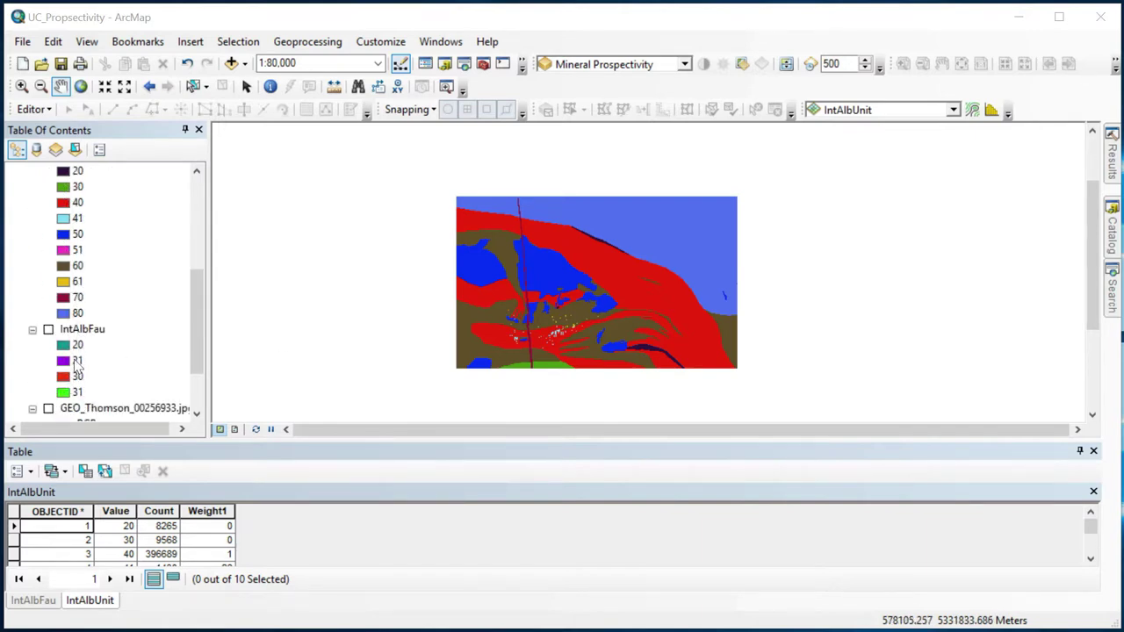
scroll(75, 369, up, 1)
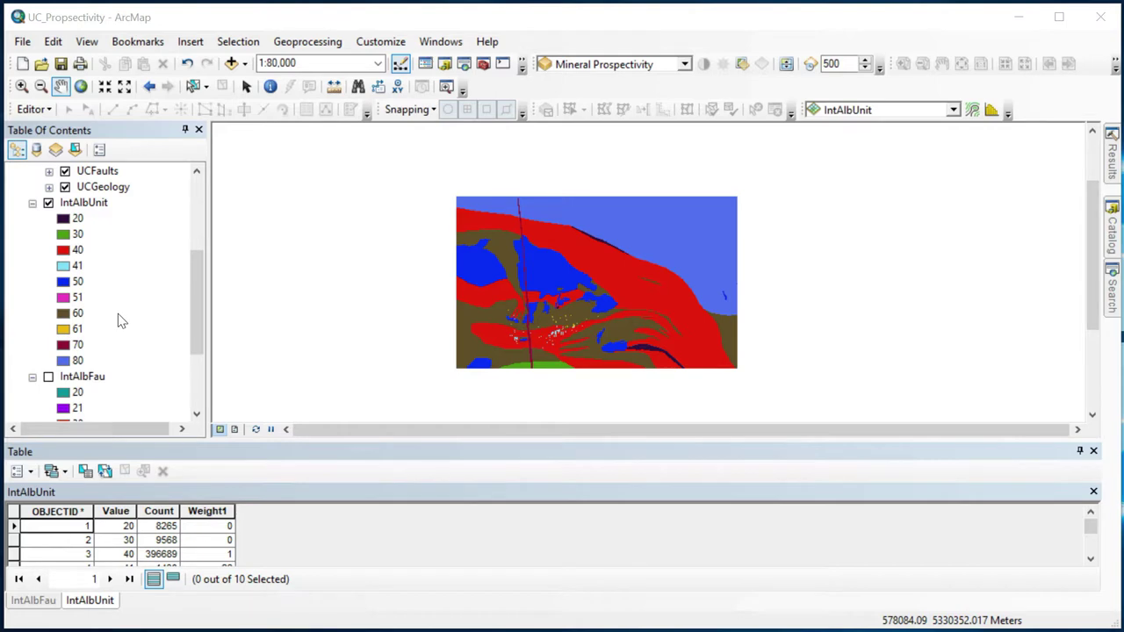
scroll(117, 314, down, 1)
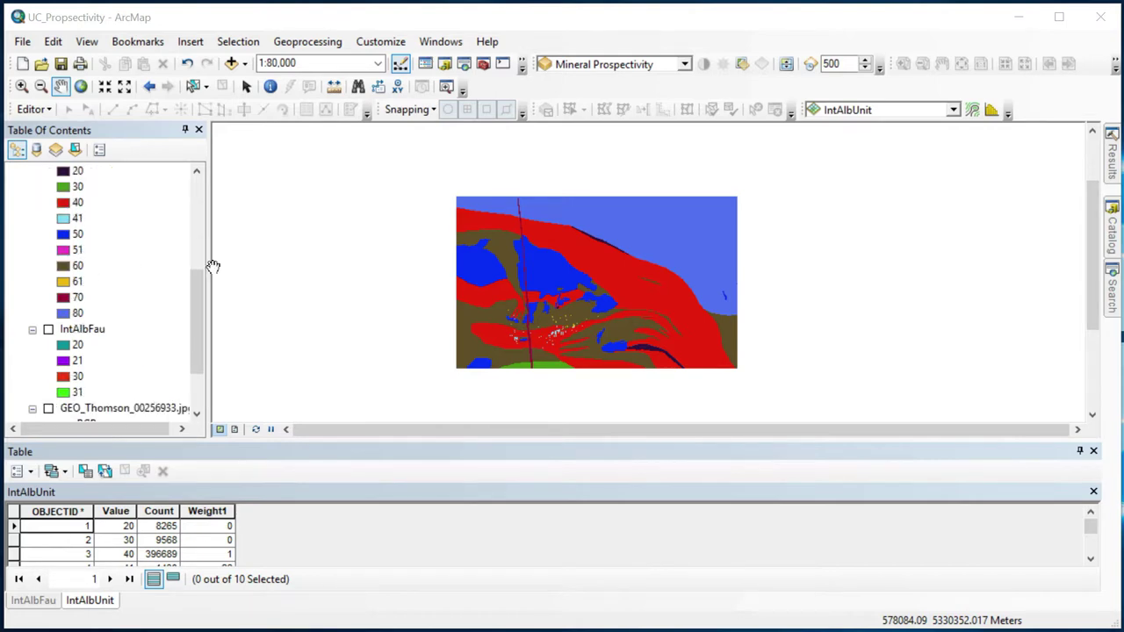
click(1111, 226)
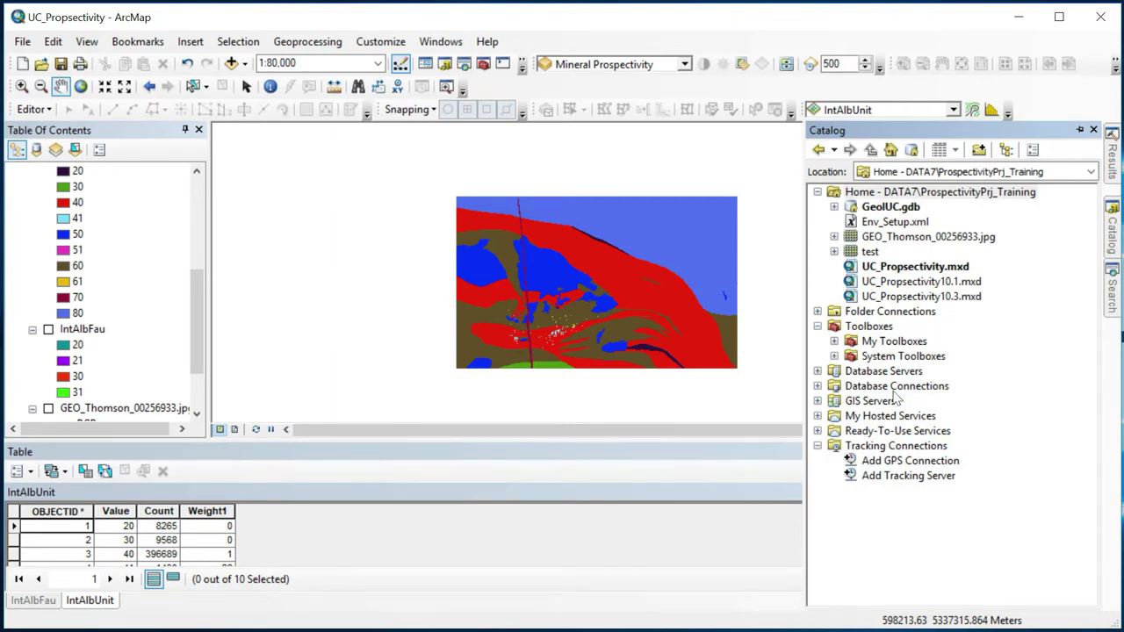
click(835, 207)
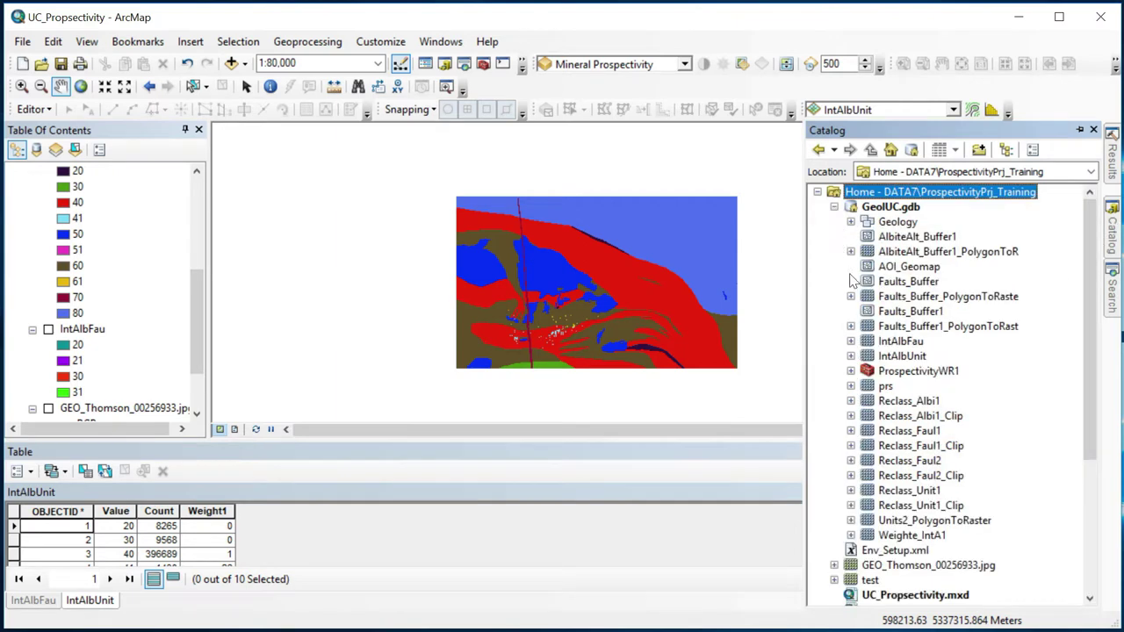
click(851, 371)
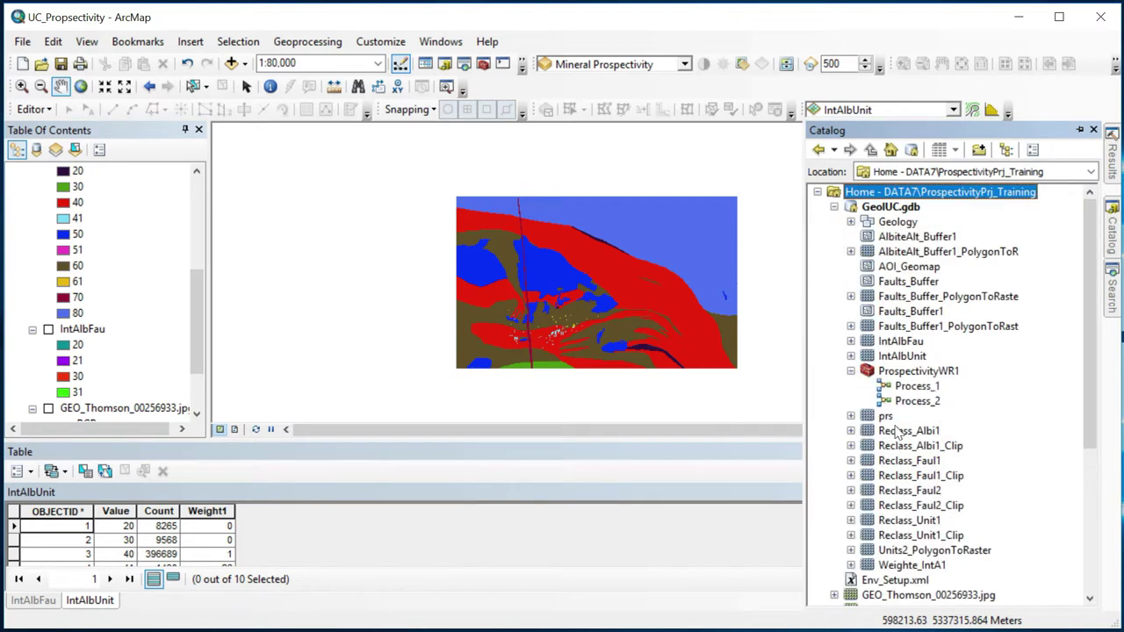
click(913, 402)
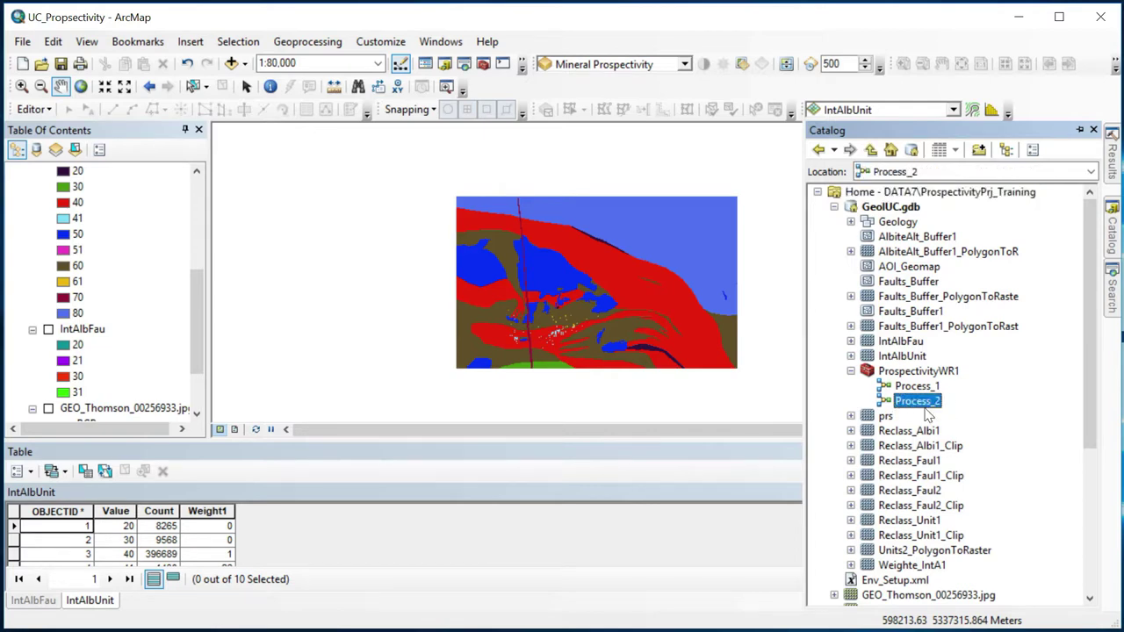
right_click(922, 406)
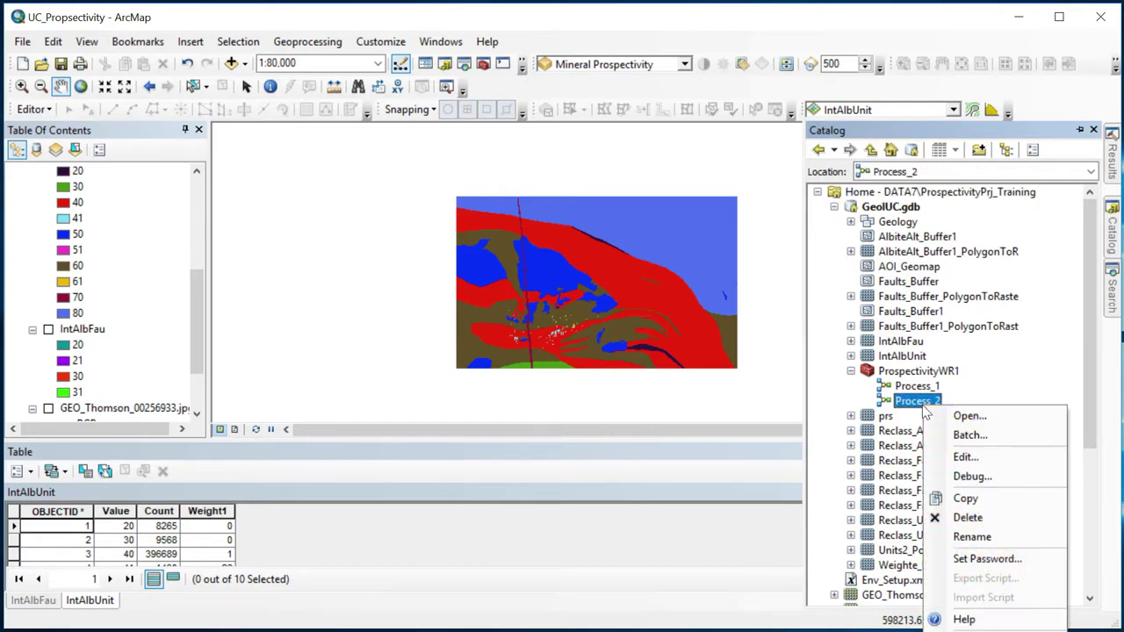
click(965, 458)
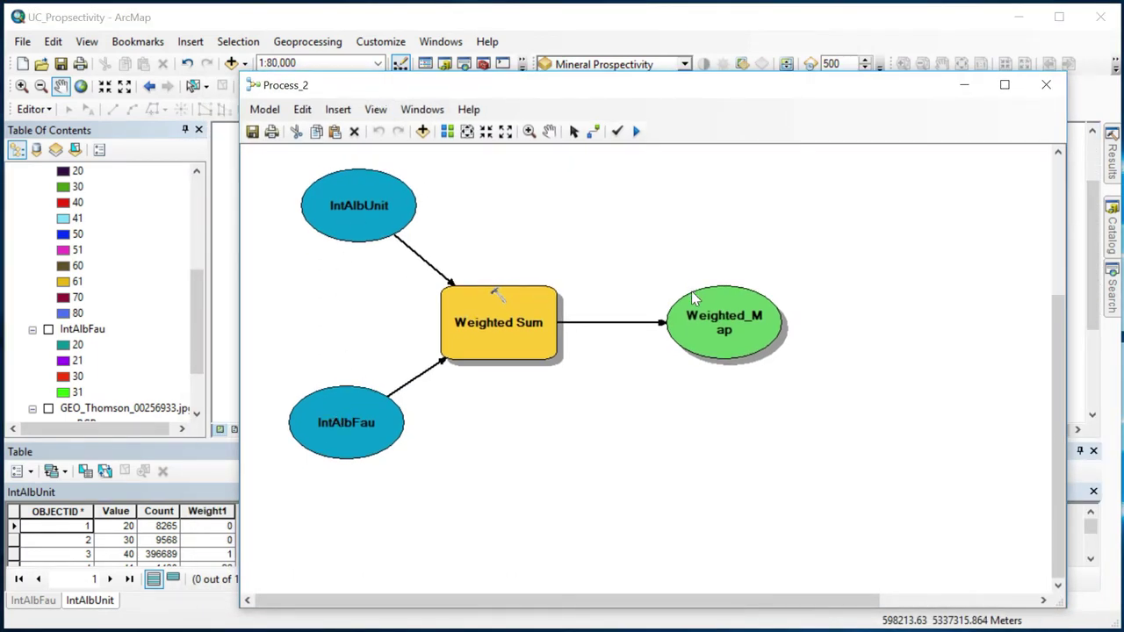
Delete the existing IntAlbUnit and IntAlbFau input elements from the Process_2 model
click(336, 236)
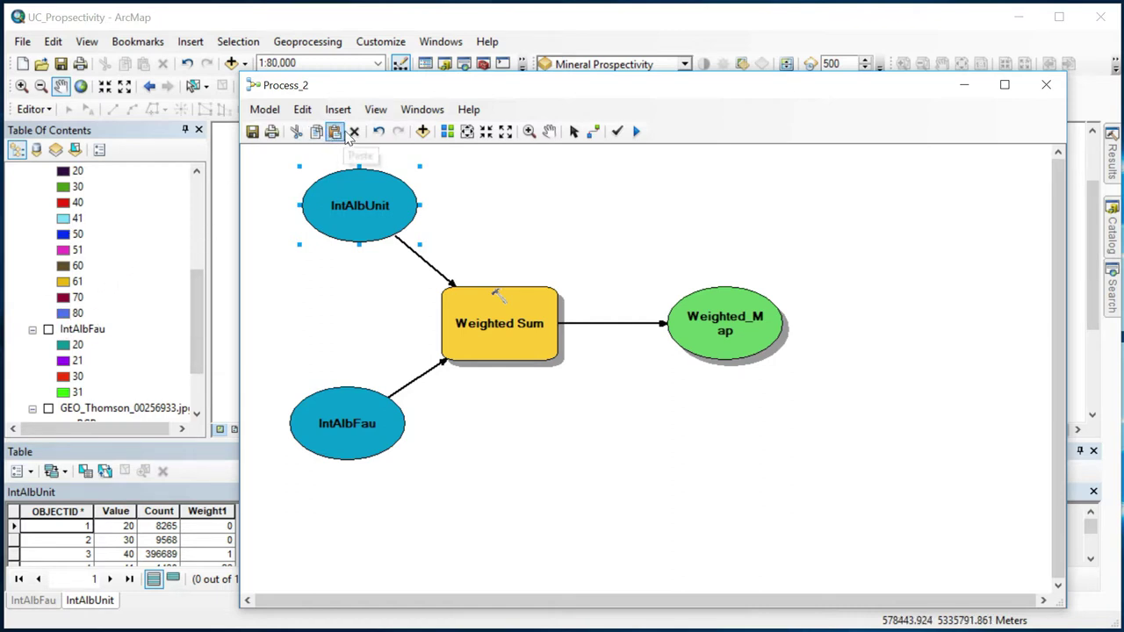
click(356, 137)
click(342, 416)
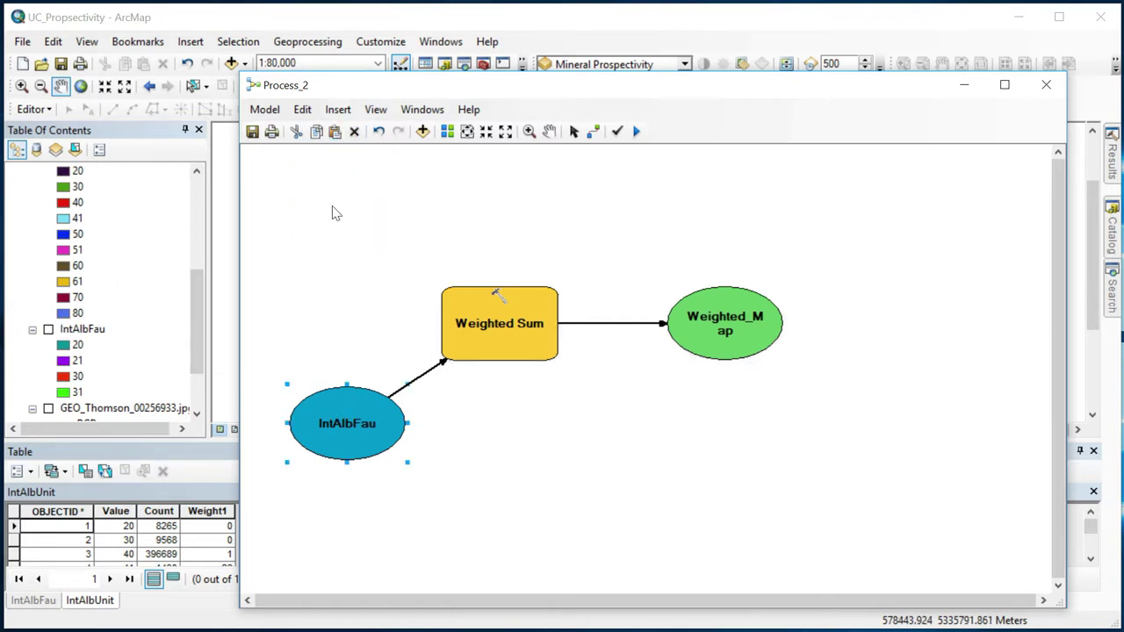
click(354, 131)
Add the IntAlbFau and IntAlbUnit layers to the Process_2 model and connect both to Weighted Sum as input rasters
drag(67, 335, 325, 403)
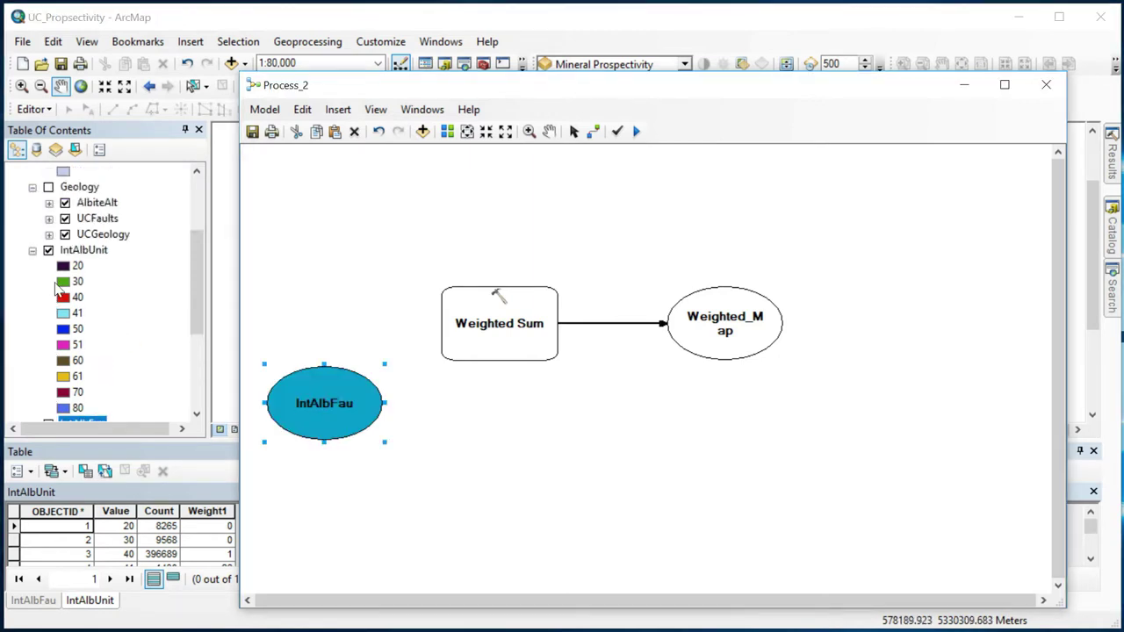
drag(74, 255, 330, 230)
click(593, 132)
drag(365, 246, 499, 297)
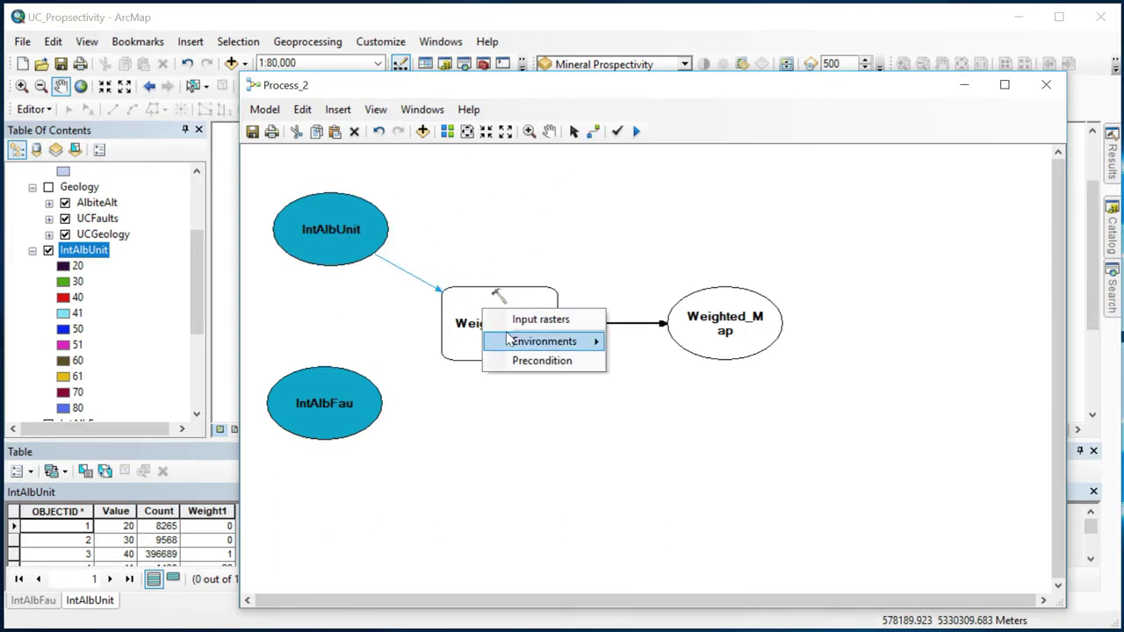
click(539, 316)
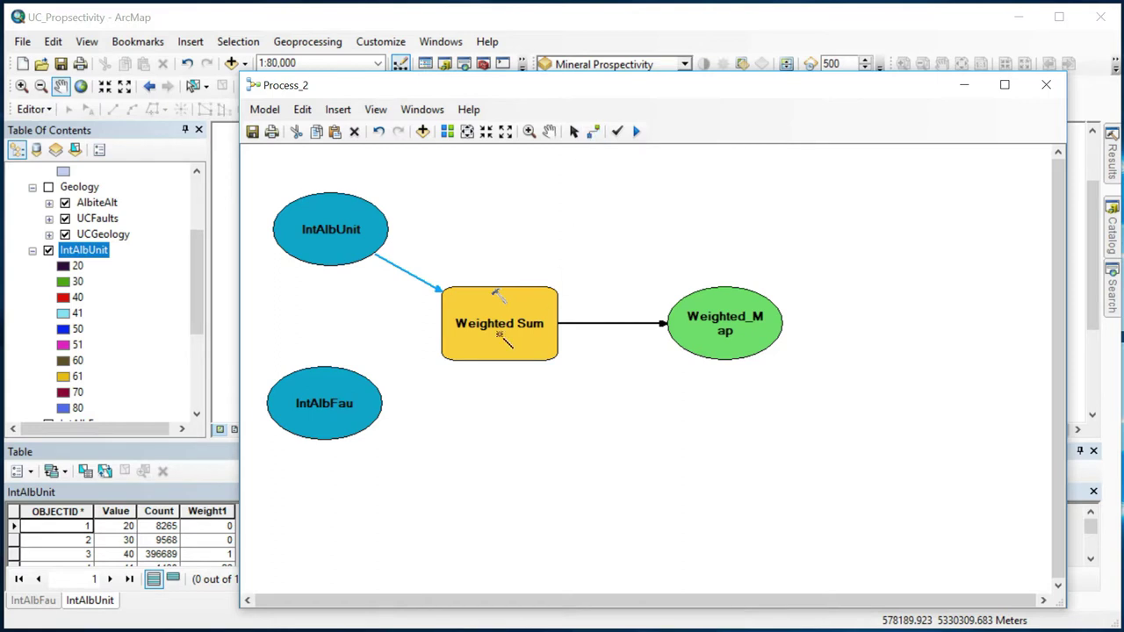
drag(345, 413, 499, 330)
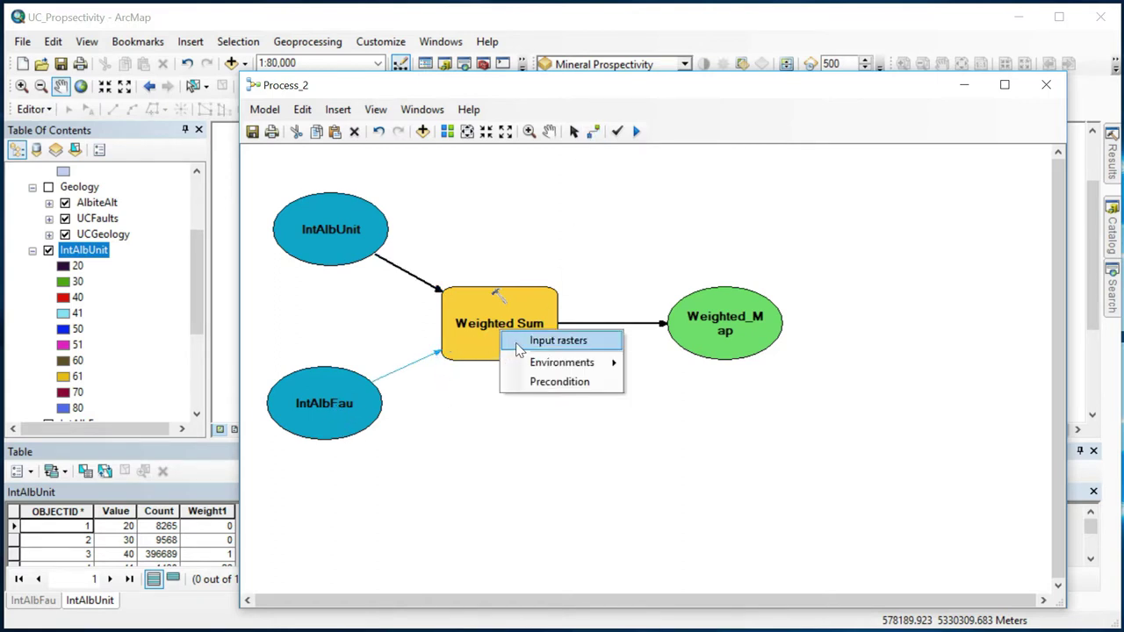
click(537, 340)
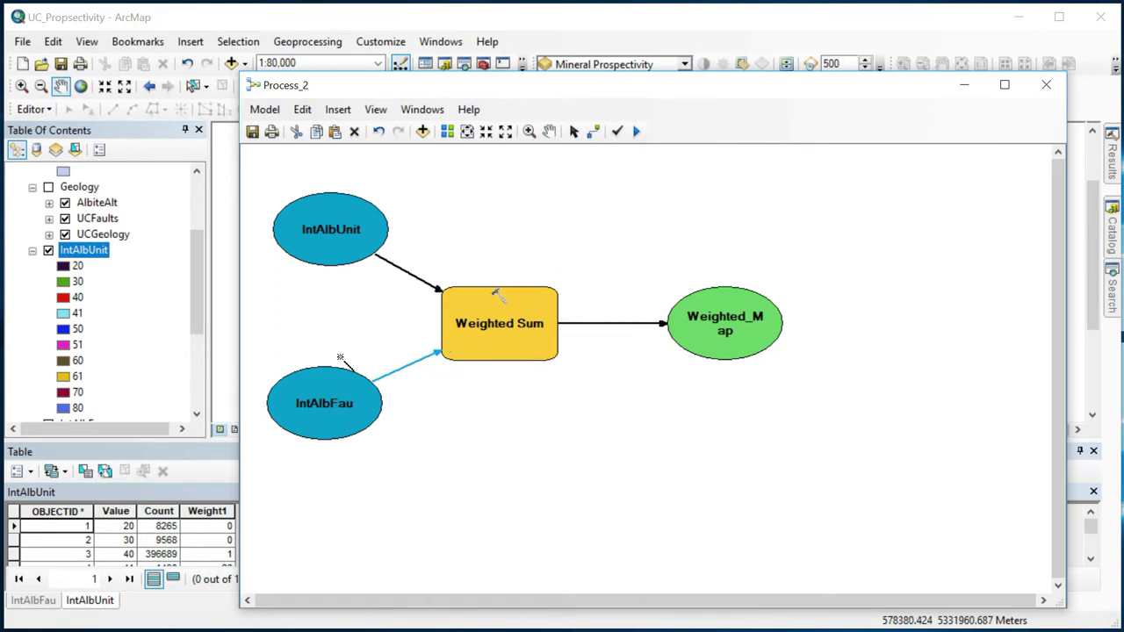
In the Weighted Sum tool, set the field to Weight1 for IntAlbUnit and Weight2 for IntAlbFau
double_click(501, 325)
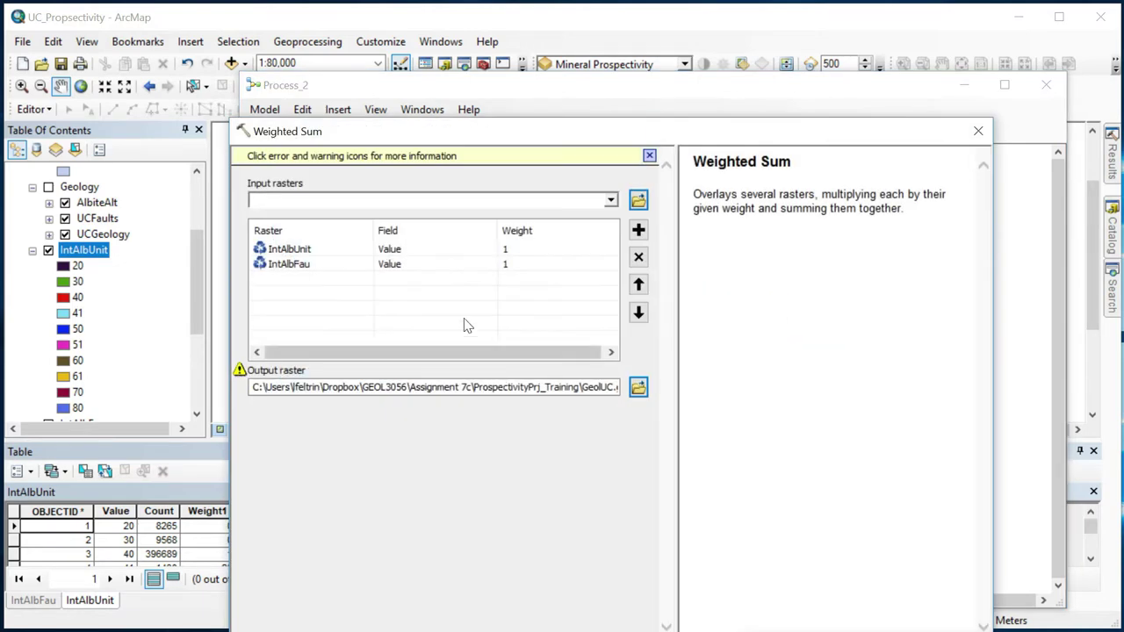
click(448, 254)
click(452, 255)
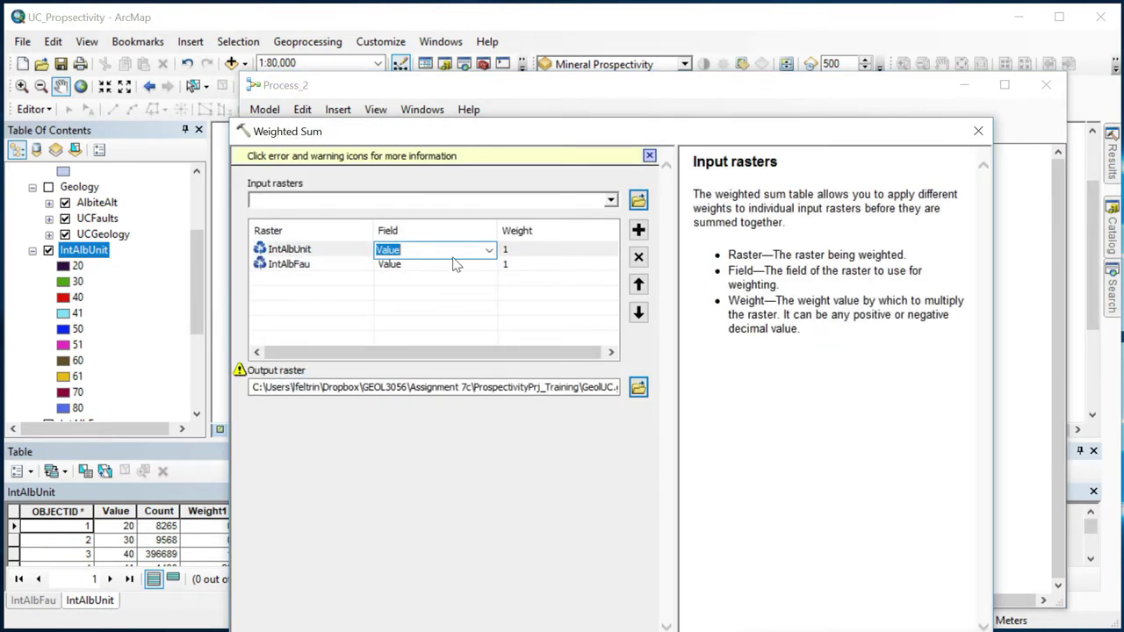
click(490, 253)
click(419, 292)
click(467, 246)
click(488, 247)
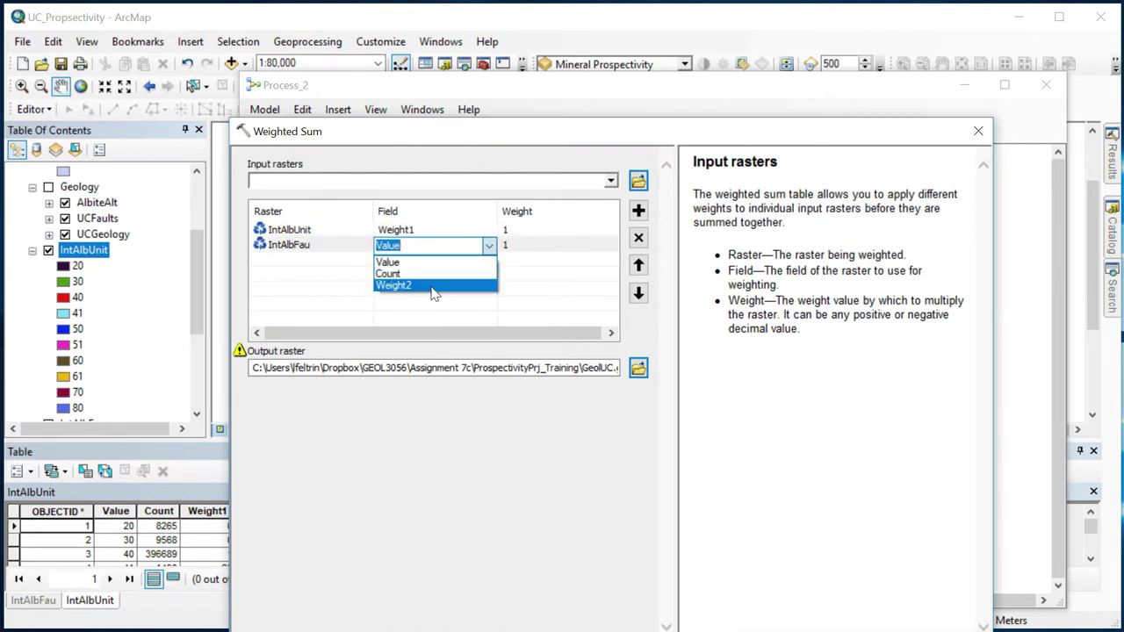
click(433, 289)
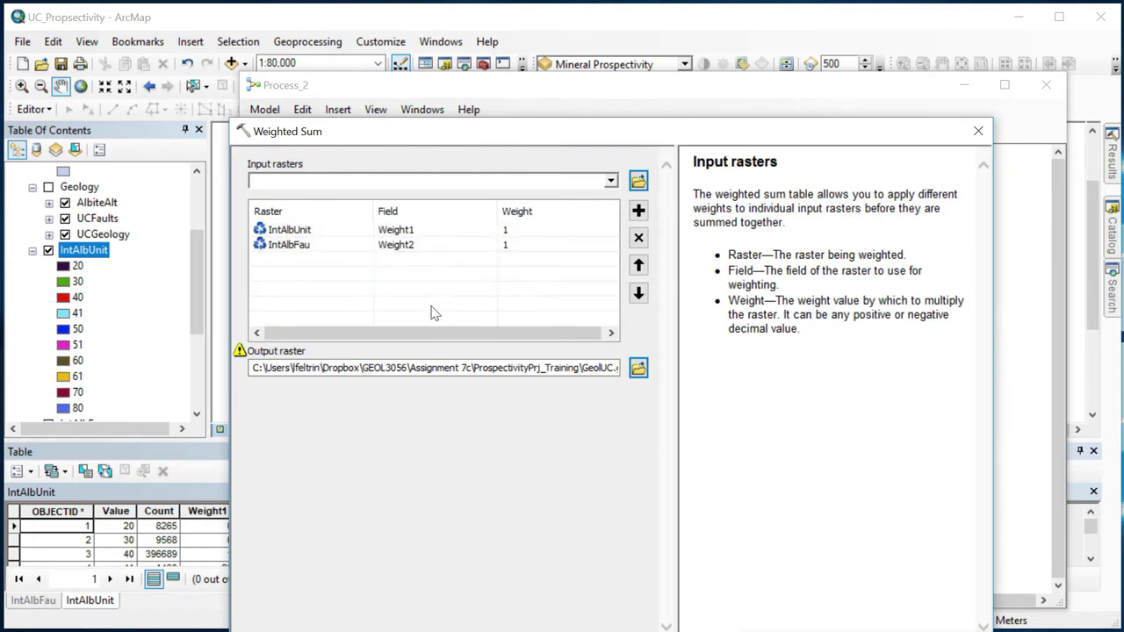
Set the Weighted Sum output raster to Prospv1 in the ProspectivityPrj_Training folder and confirm the tool settings
click(638, 369)
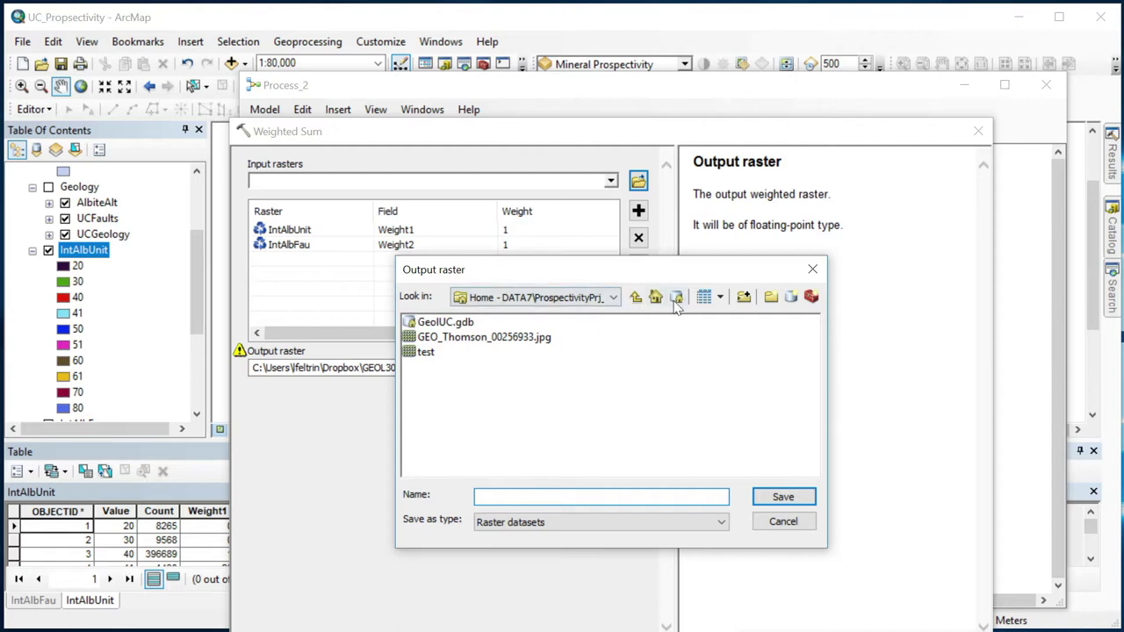
double_click(431, 322)
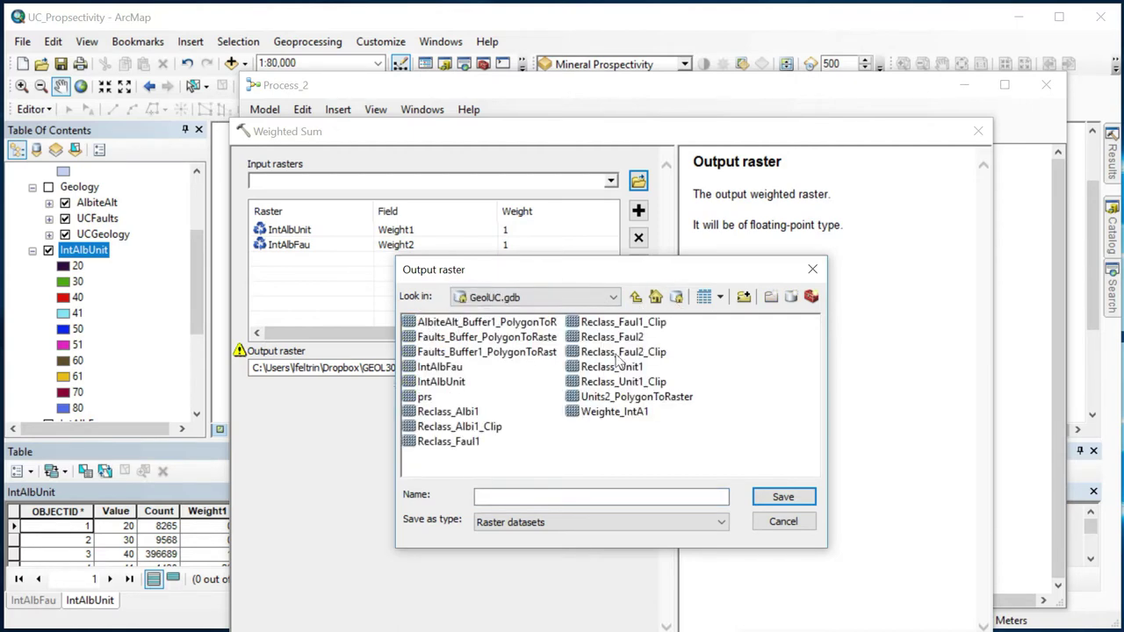
click(635, 297)
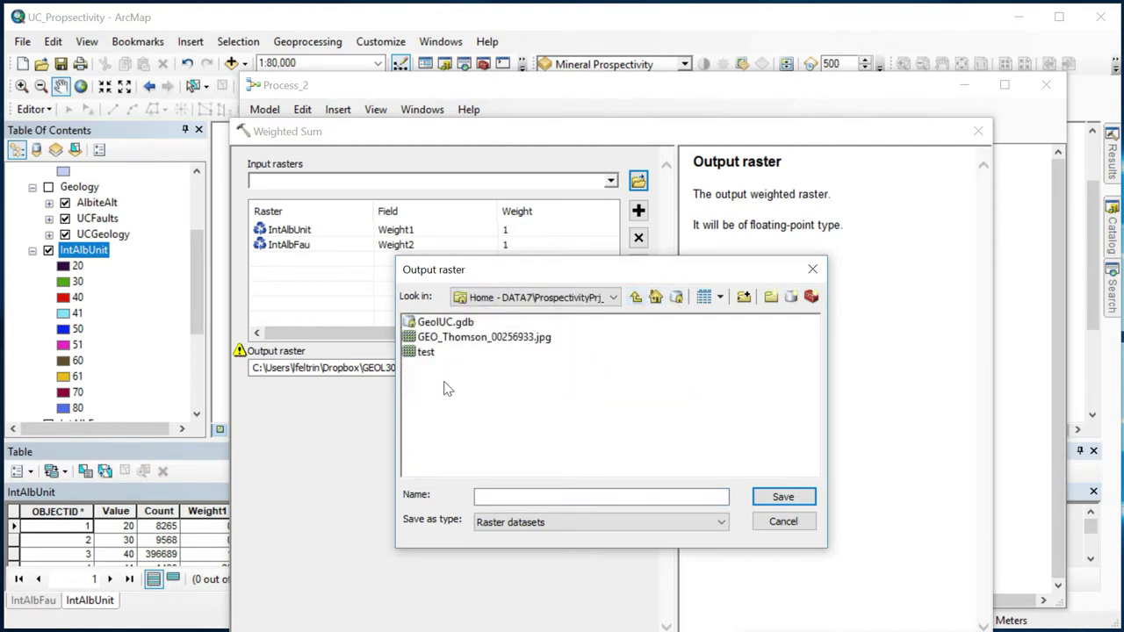
click(488, 495)
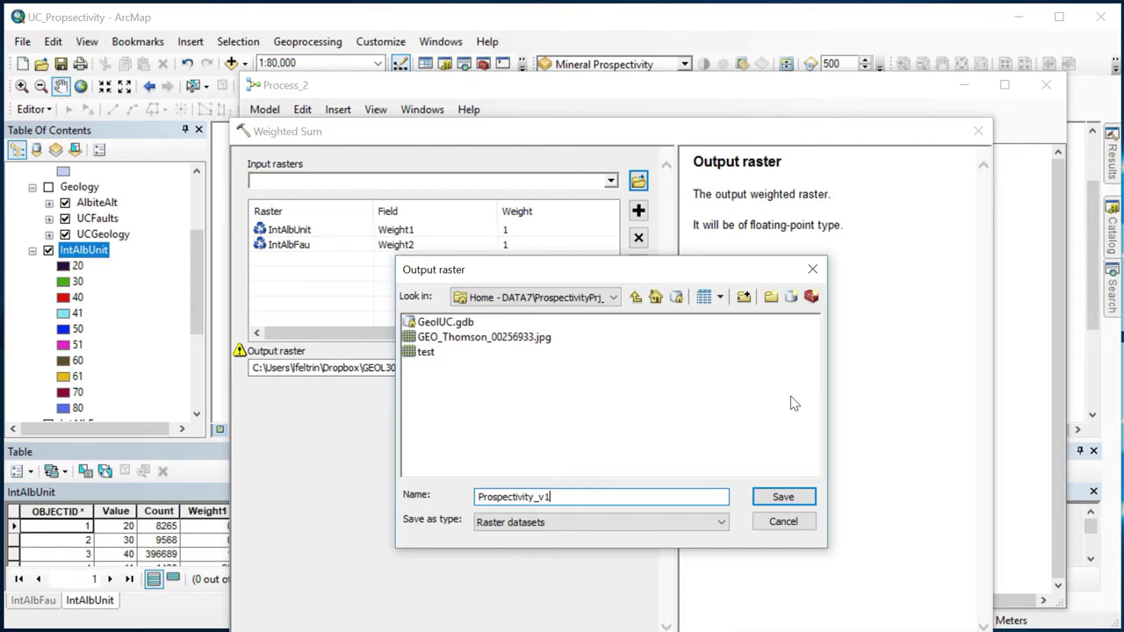
click(778, 496)
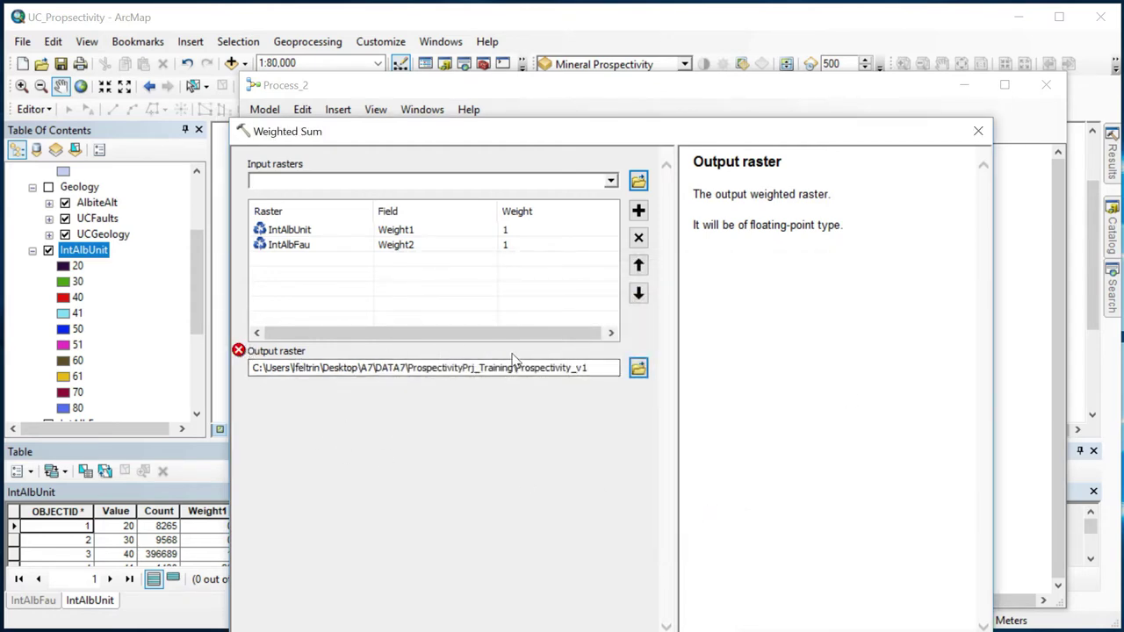
click(577, 367)
click(423, 244)
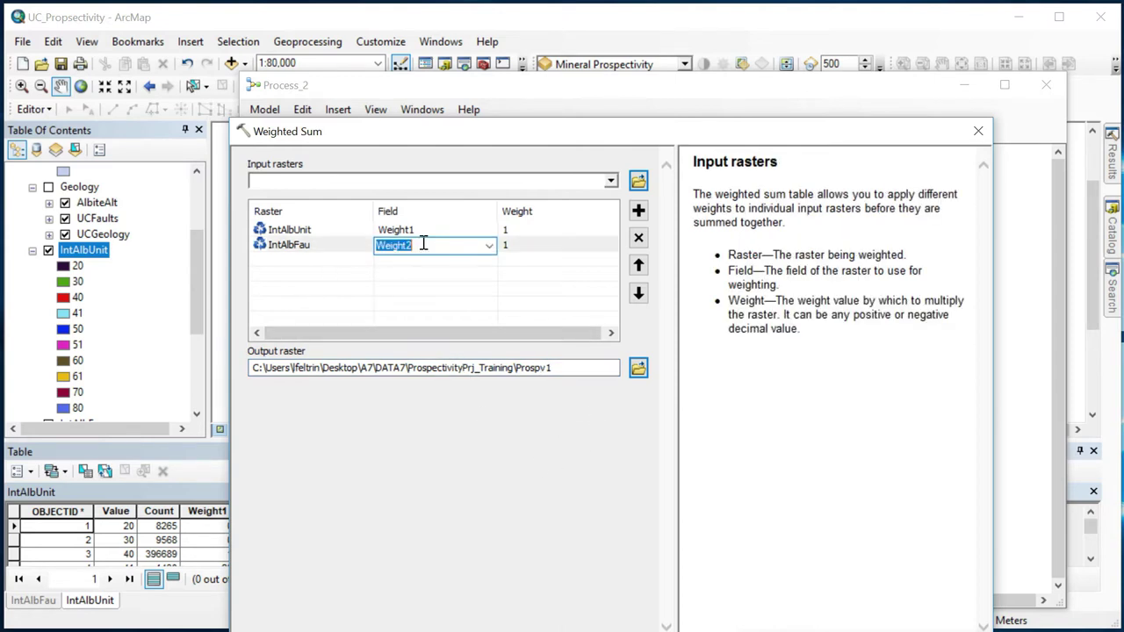
click(495, 467)
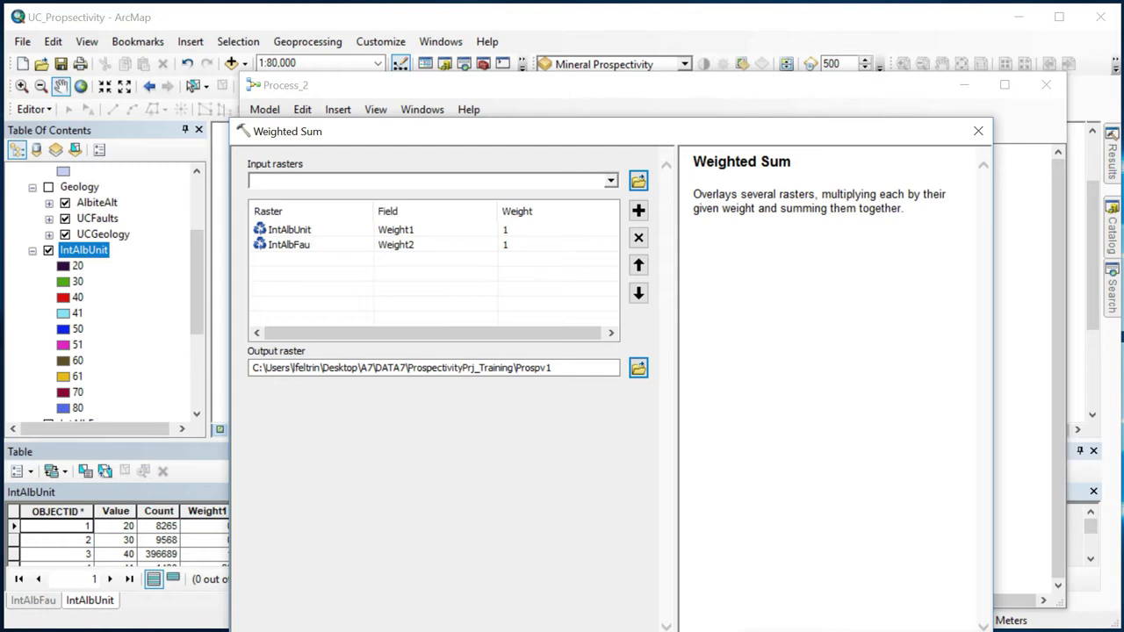
key(Return)
Validate and run the Process_2 model and close its window
click(617, 131)
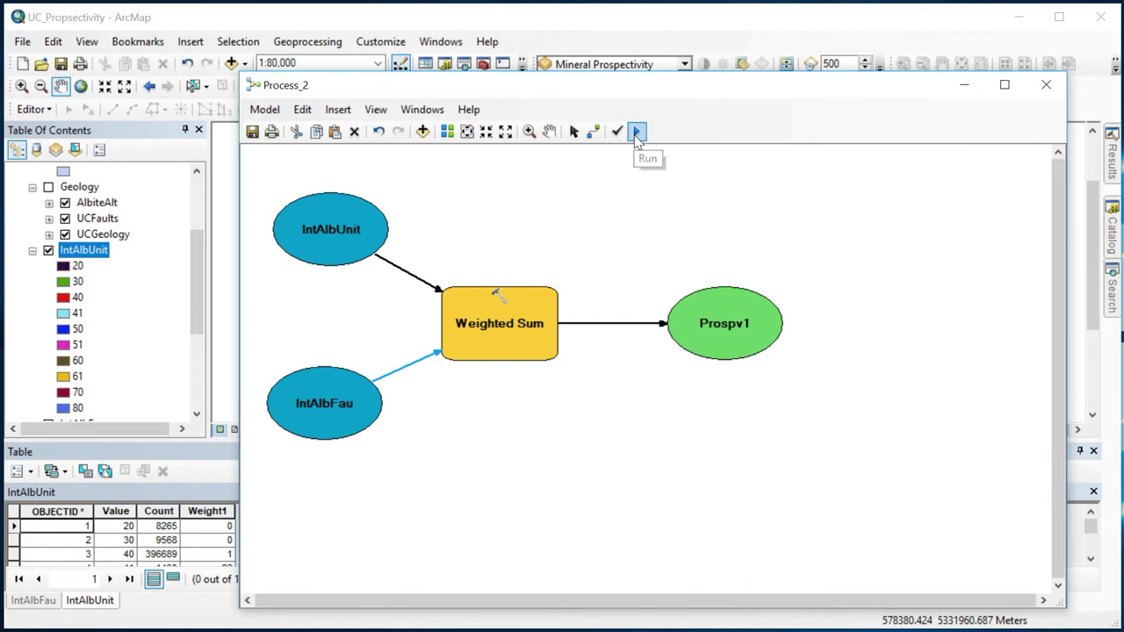
click(637, 132)
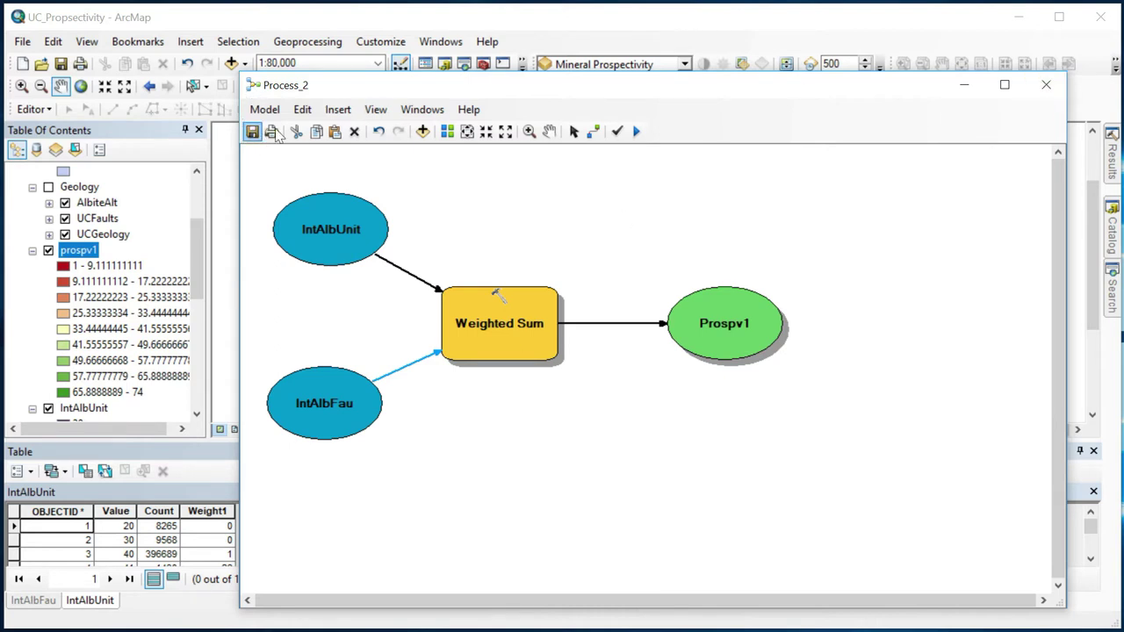
click(1046, 85)
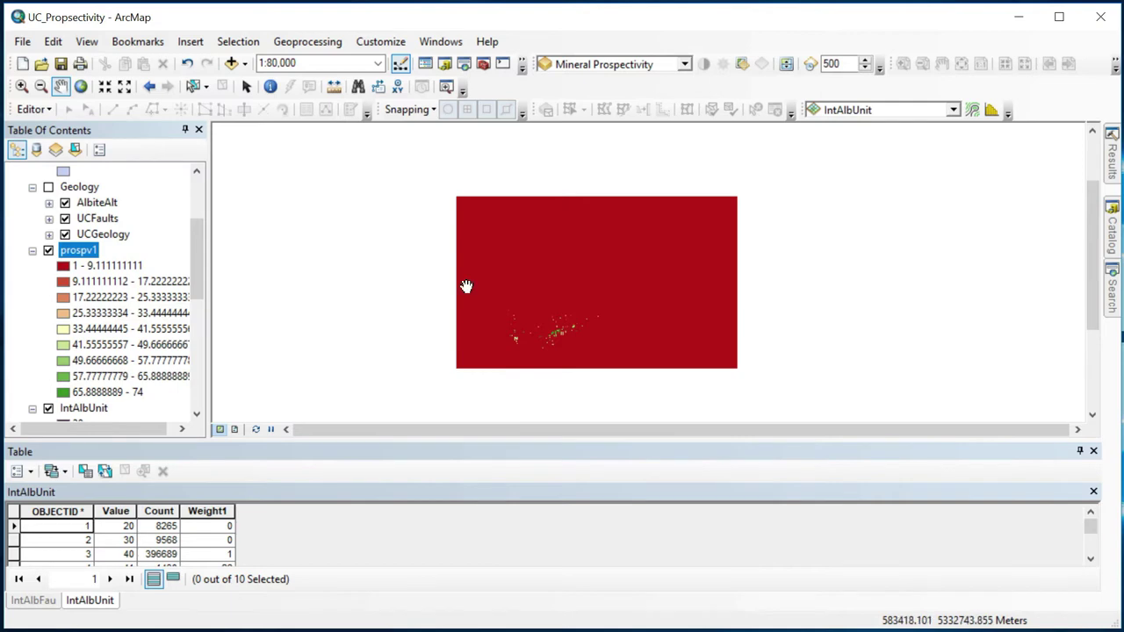
Apply a blue-yellow-red color ramp to the nine equal-interval classes of the prospv1 layer, with red for the highest values
scroll(574, 311, up, 2)
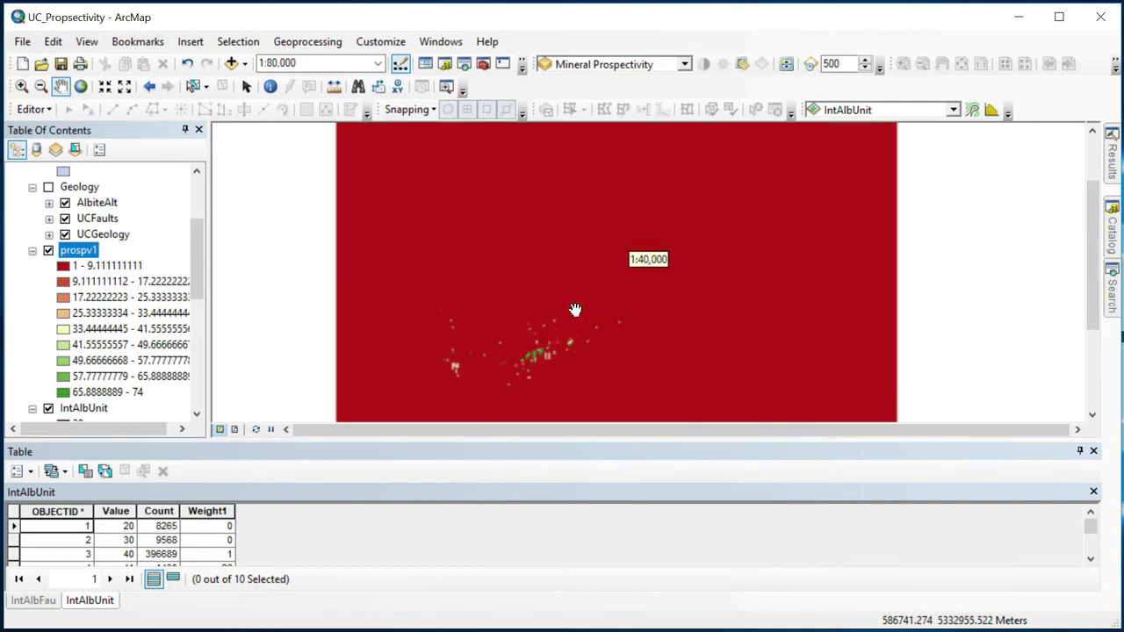
scroll(575, 312, up, 1)
drag(472, 381, 541, 216)
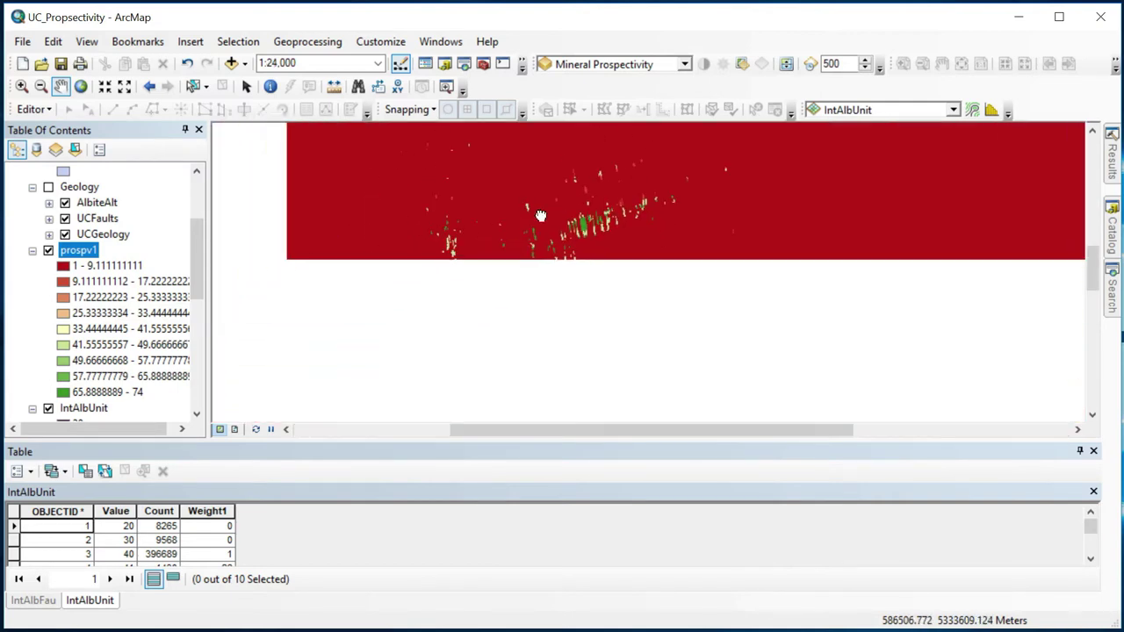
scroll(553, 238, up, 1)
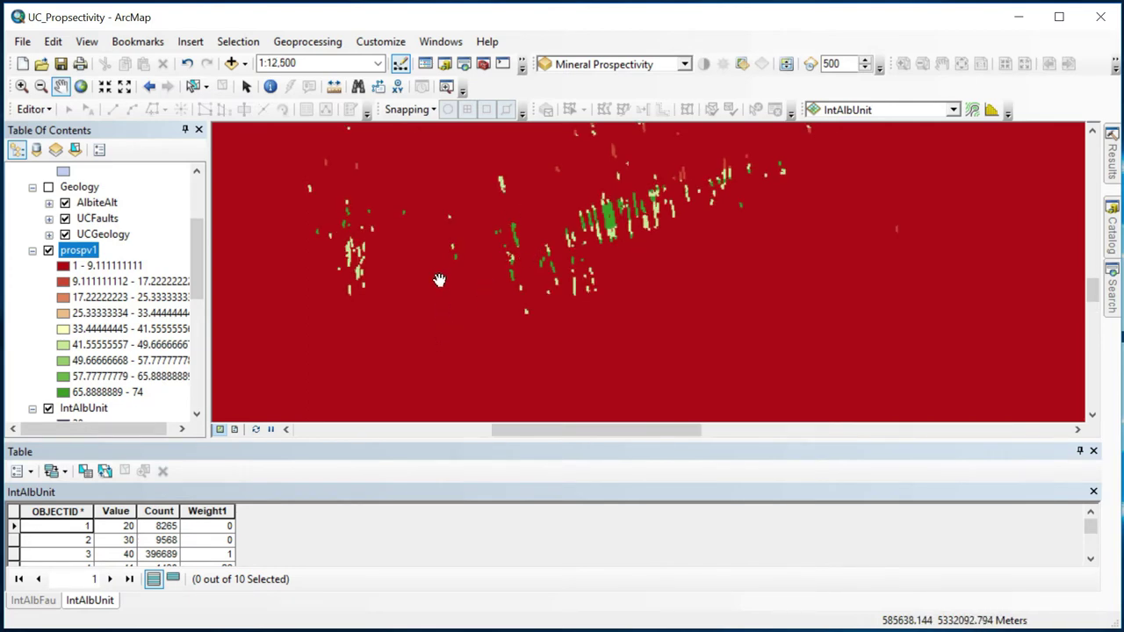
drag(427, 213, 405, 288)
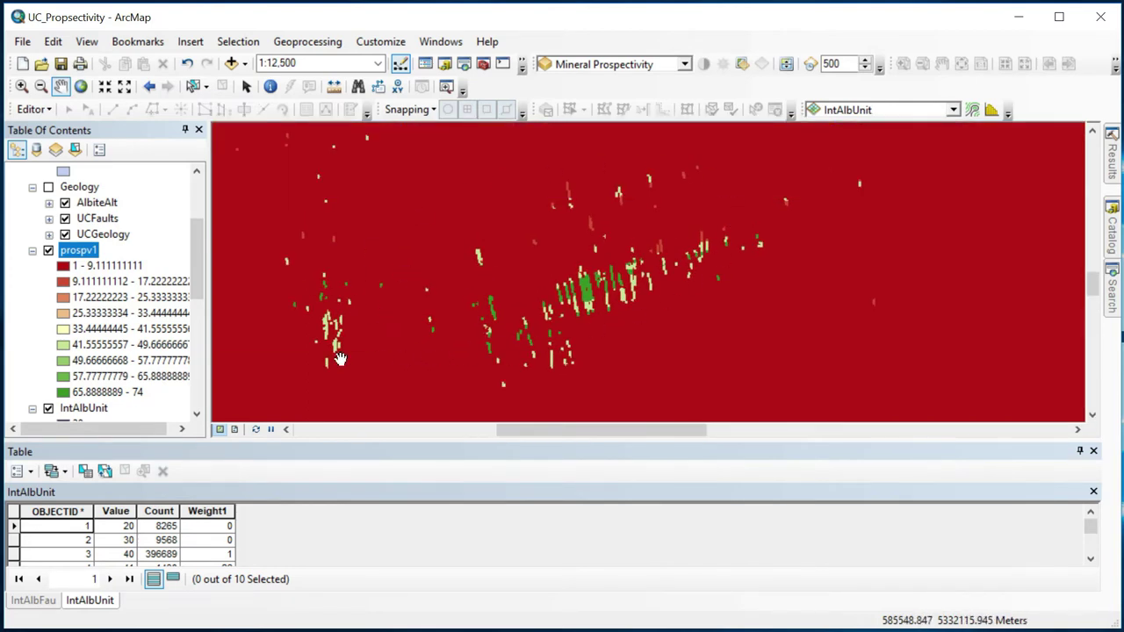
double_click(75, 252)
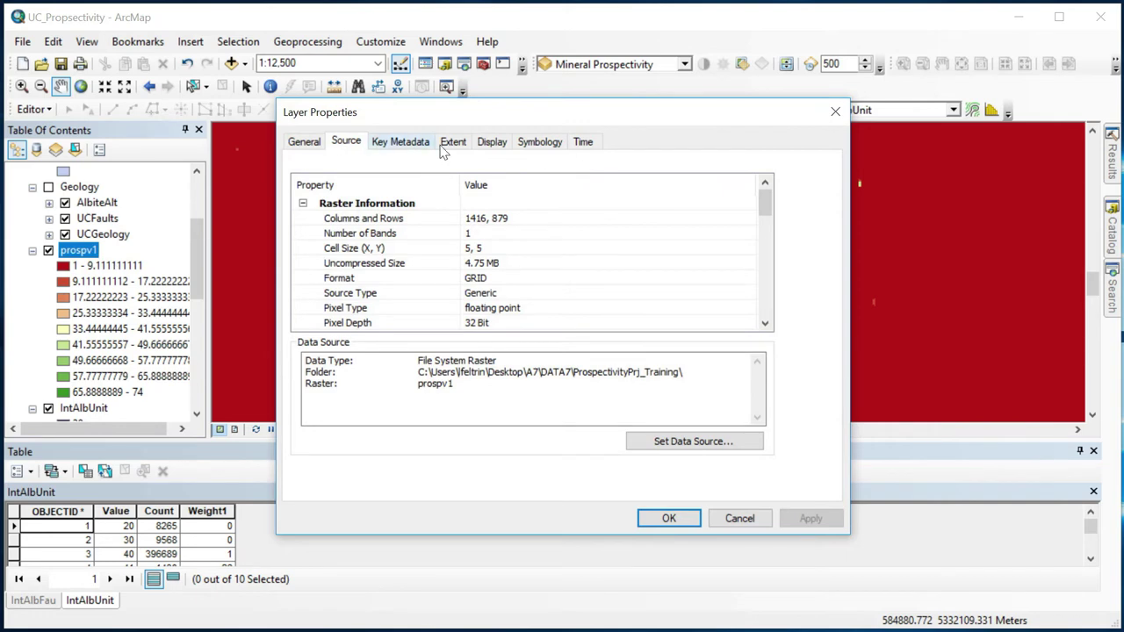
click(486, 144)
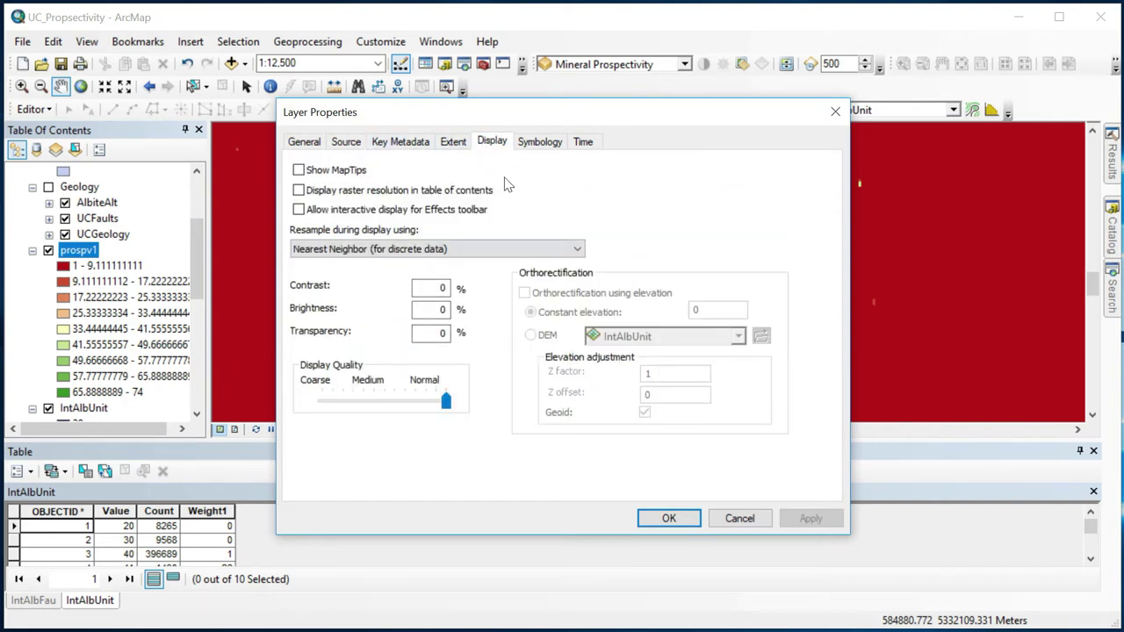
click(535, 147)
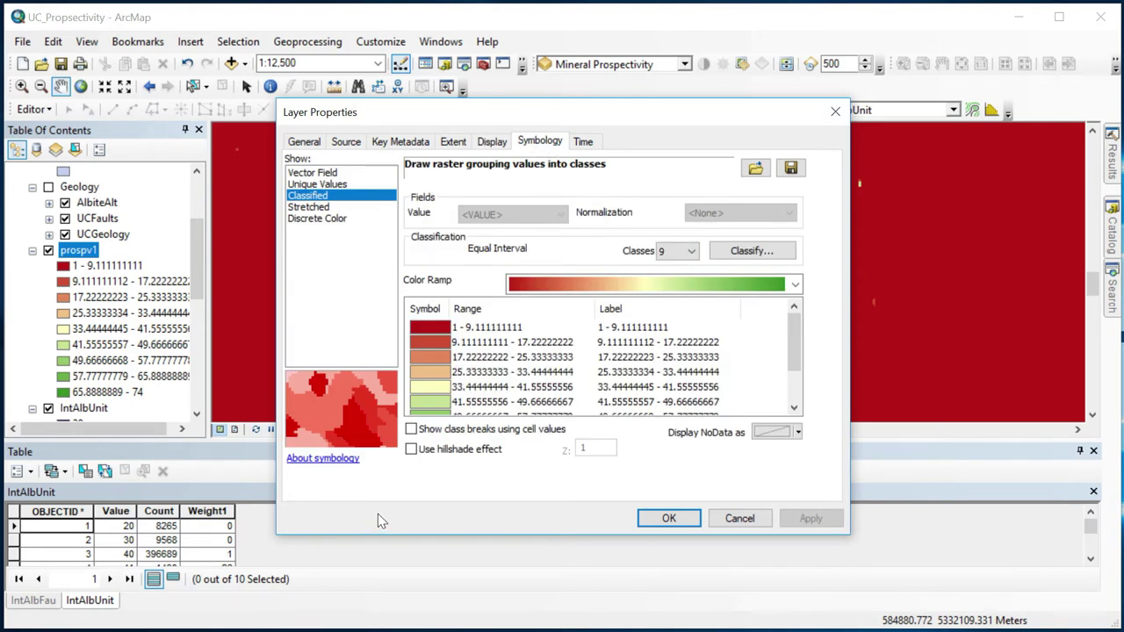
click(795, 284)
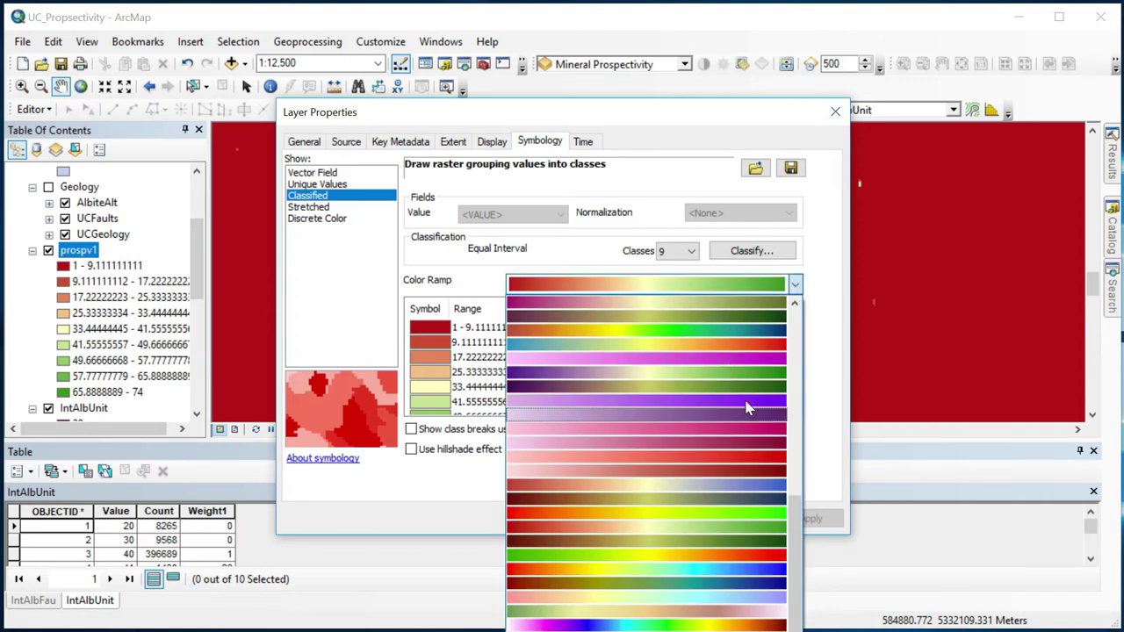
drag(793, 553, 784, 355)
click(667, 444)
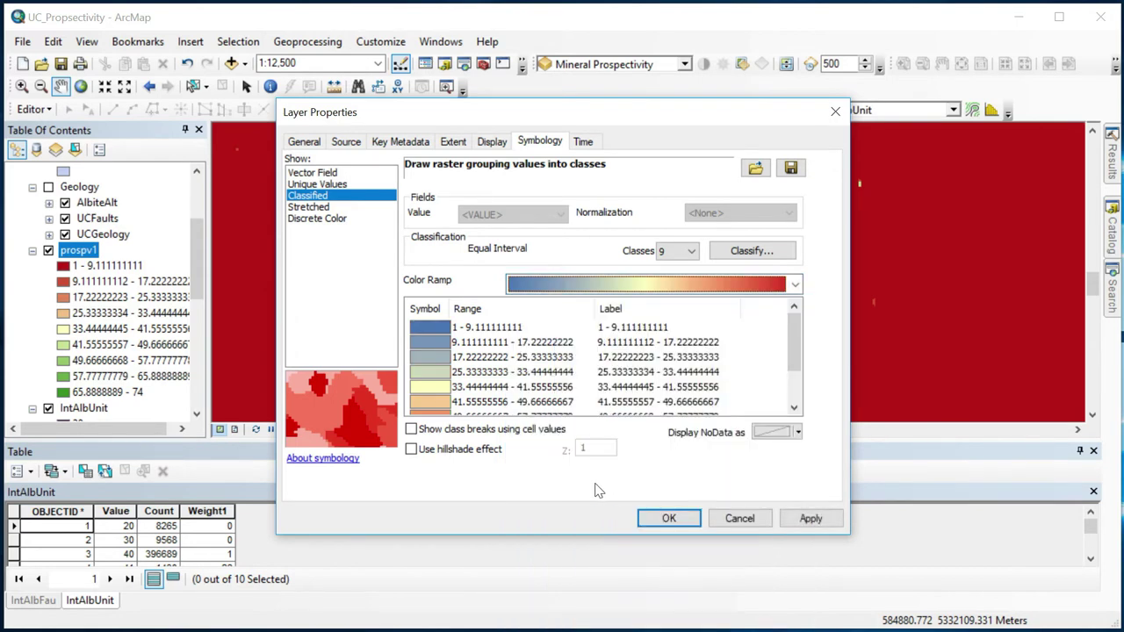
drag(794, 343, 794, 373)
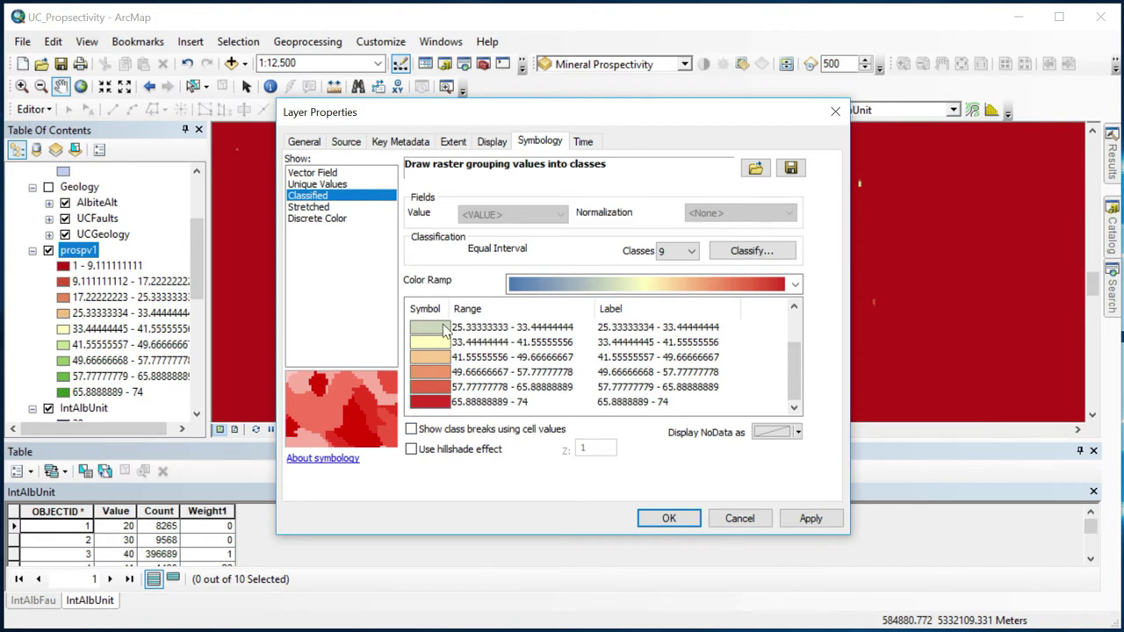
click(798, 519)
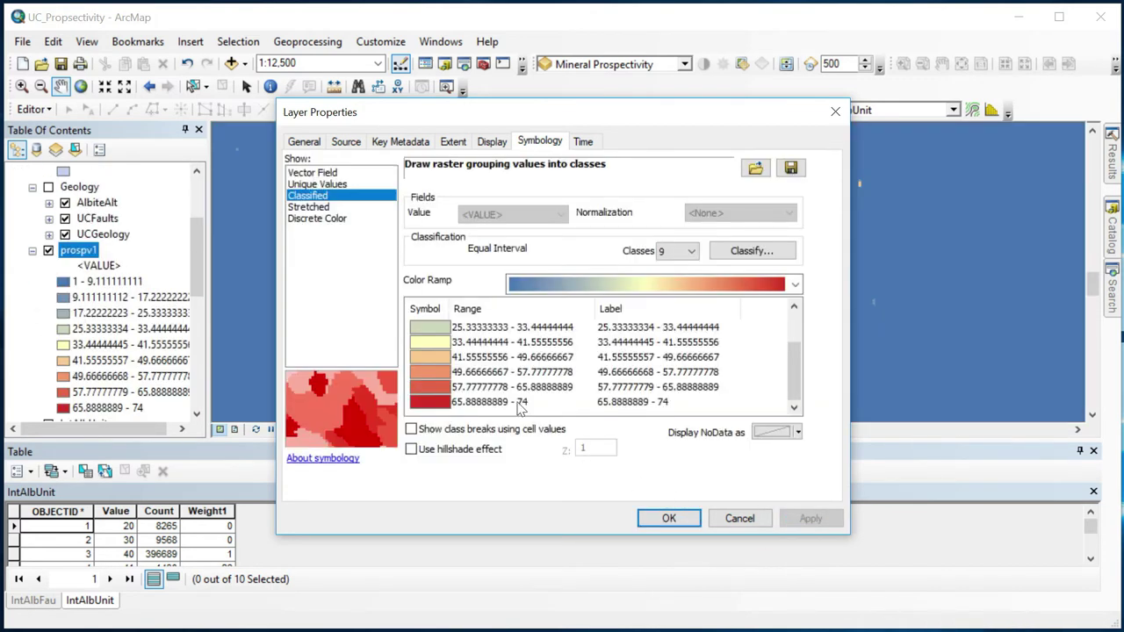
Set the lowest class of prospv1, 1 - 9.111111111, to no color and accept the layer properties
drag(472, 119, 702, 150)
scroll(763, 392, up, 1)
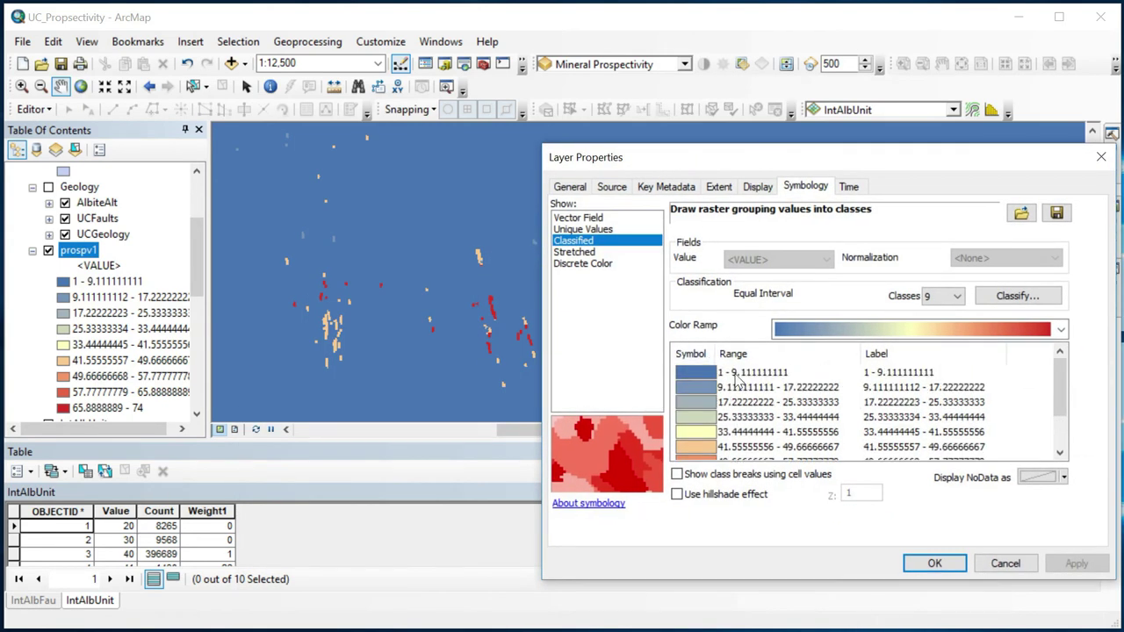
click(691, 375)
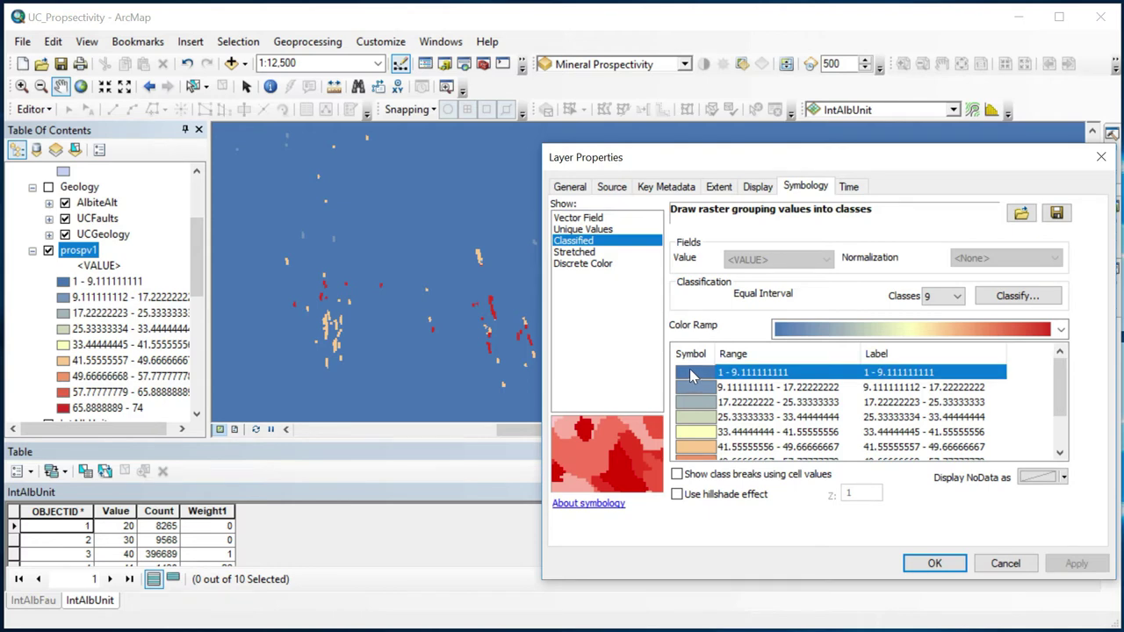
click(691, 376)
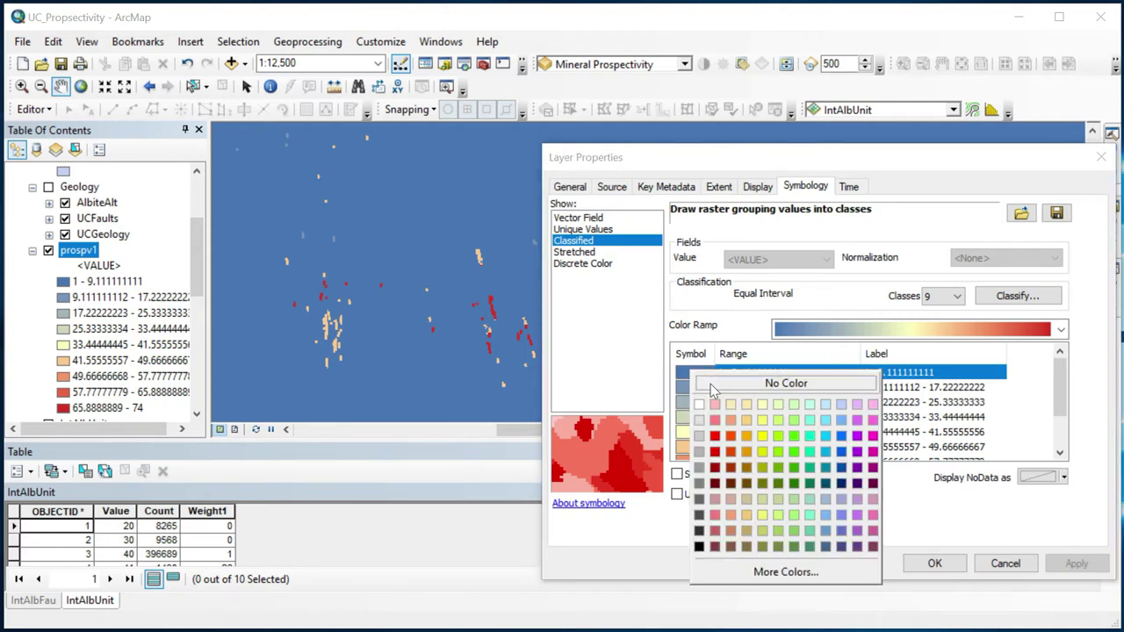
click(700, 407)
click(1054, 565)
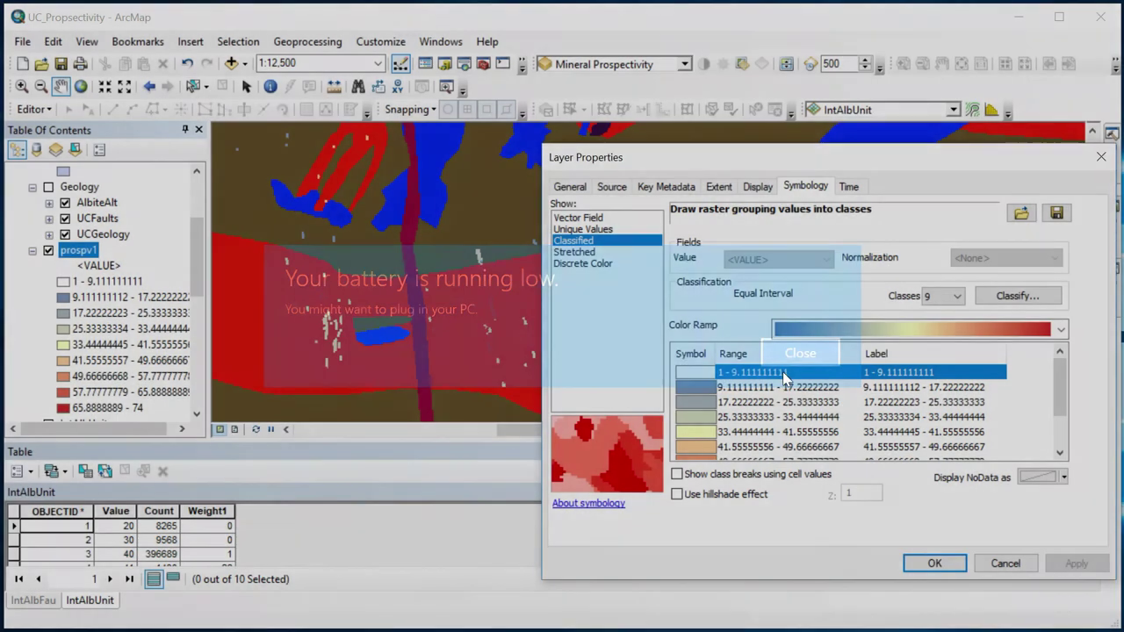
click(800, 353)
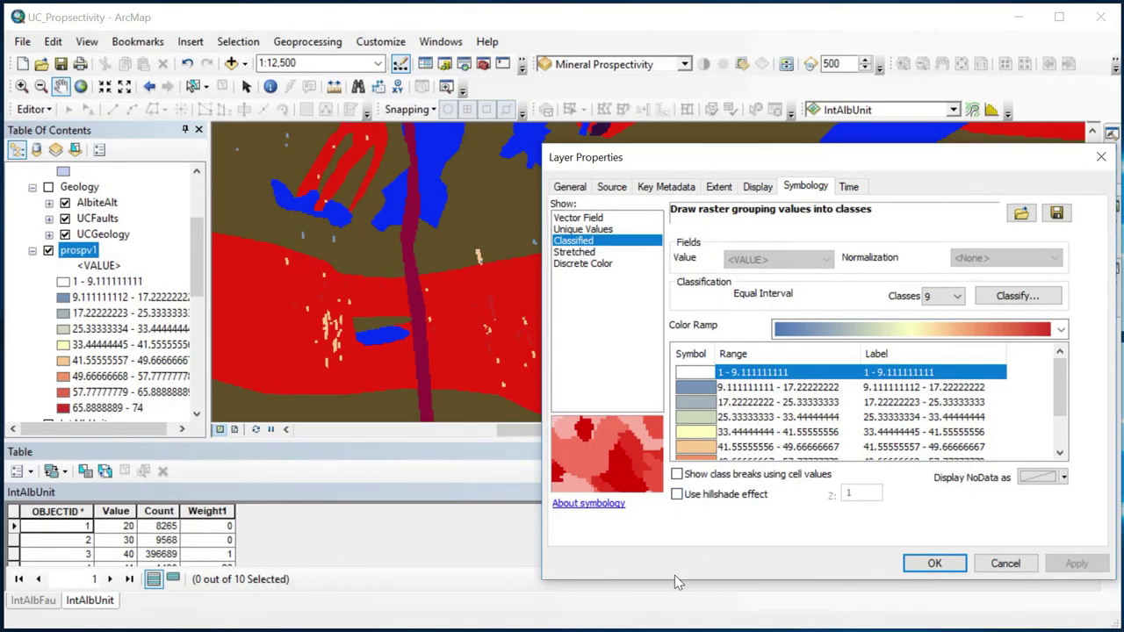
click(914, 564)
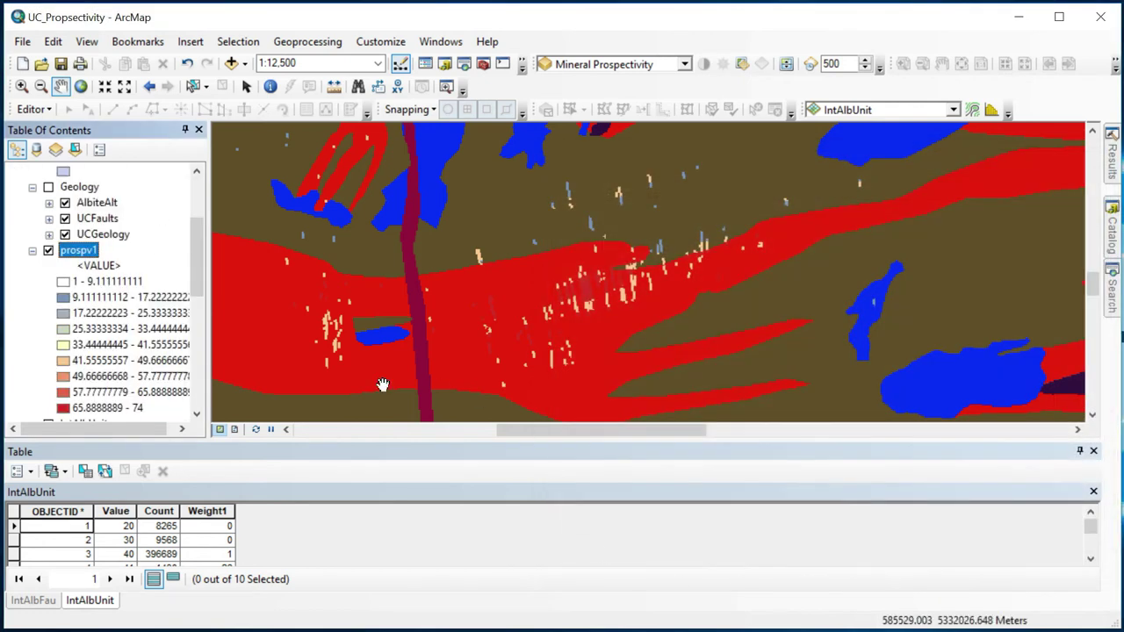